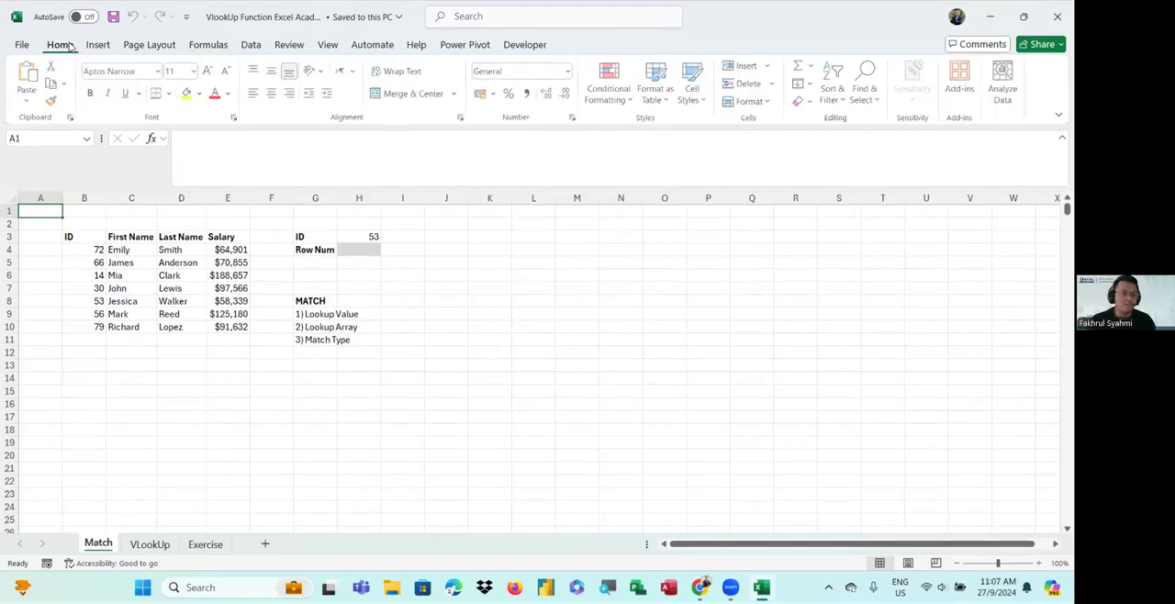
click(97, 45)
click(151, 46)
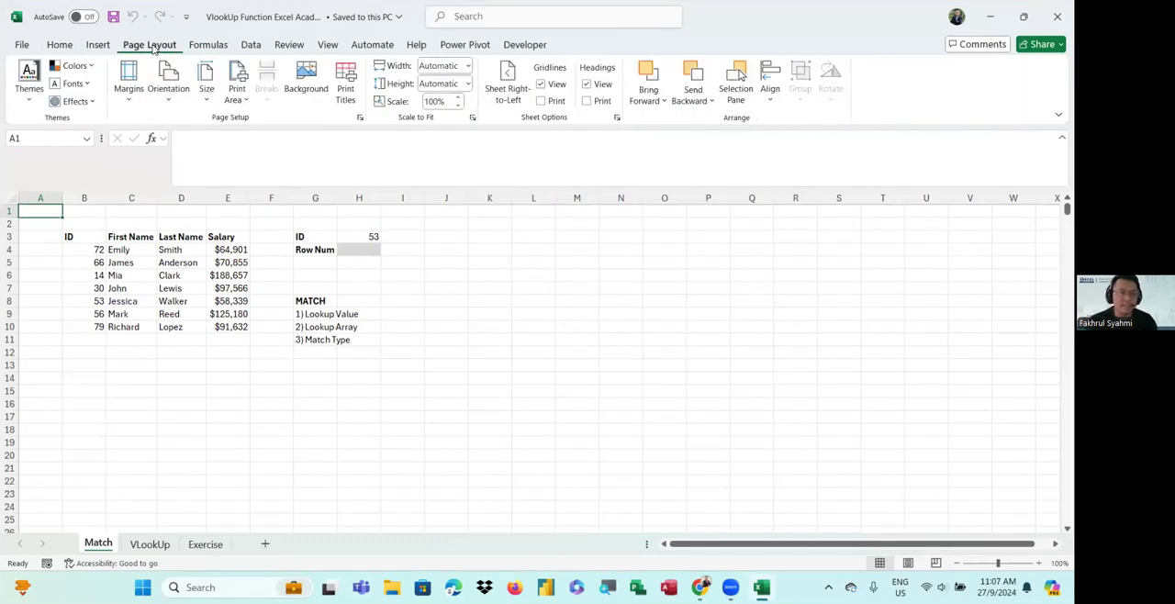
click(209, 46)
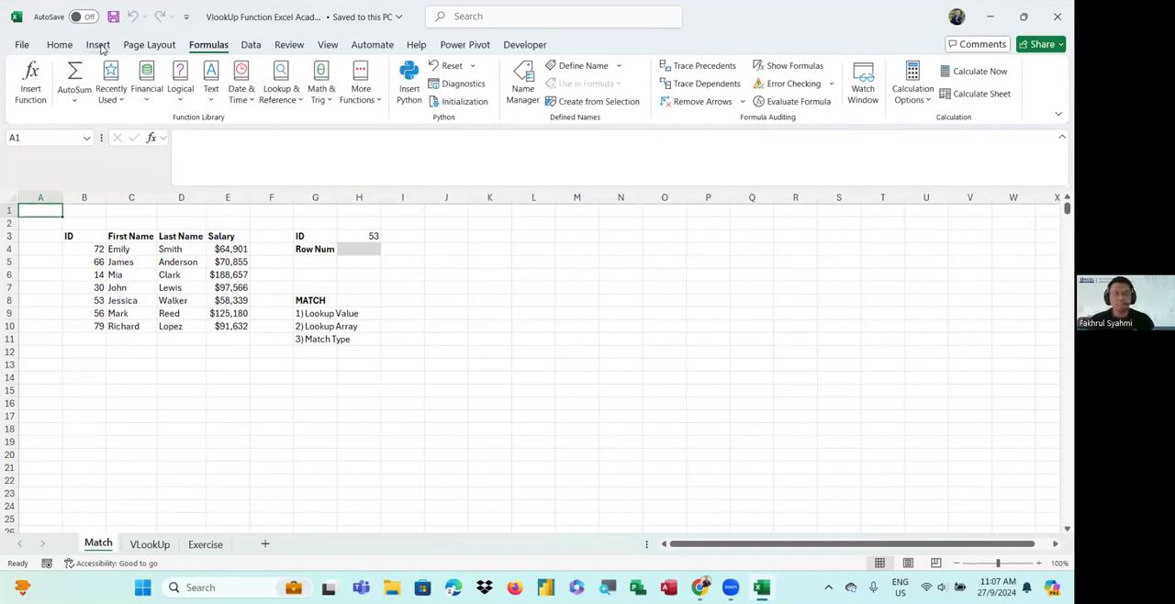
click(60, 46)
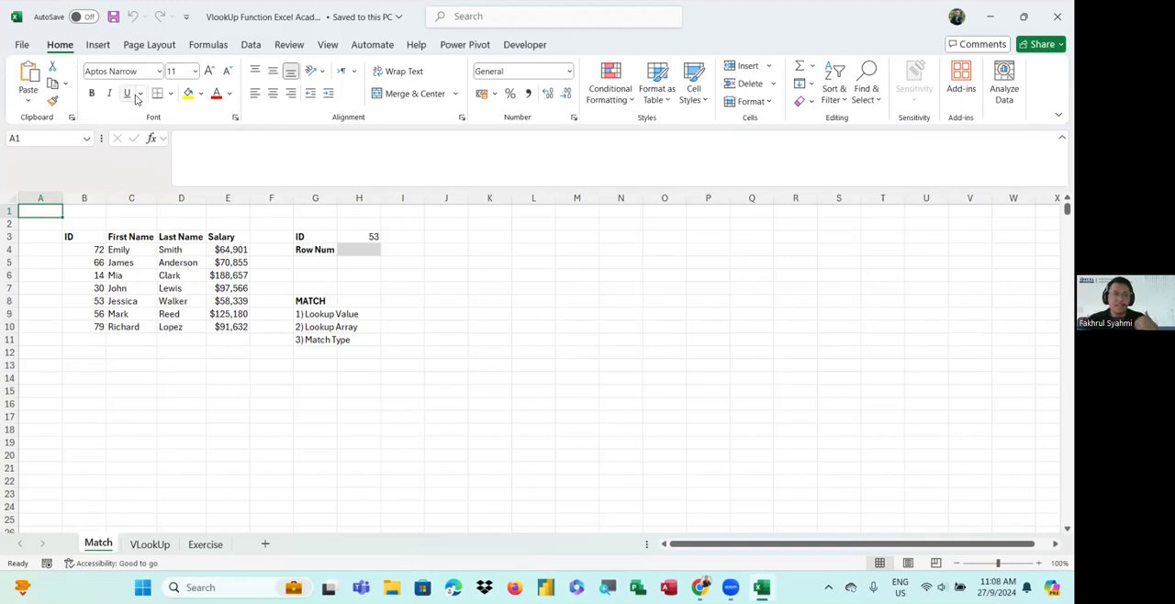
click(246, 46)
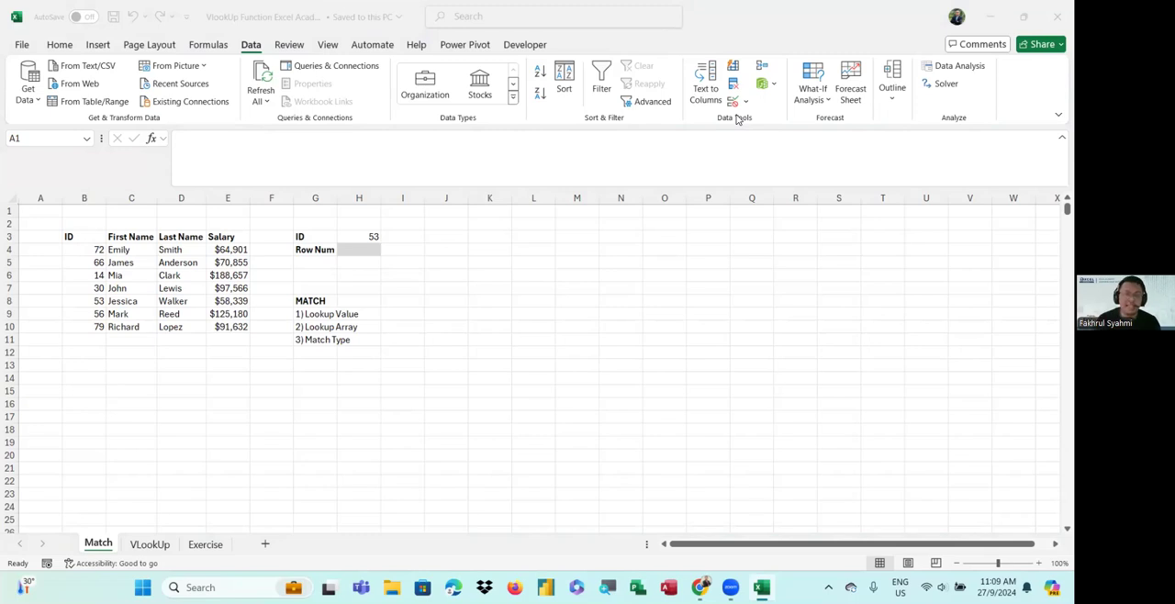
click(250, 49)
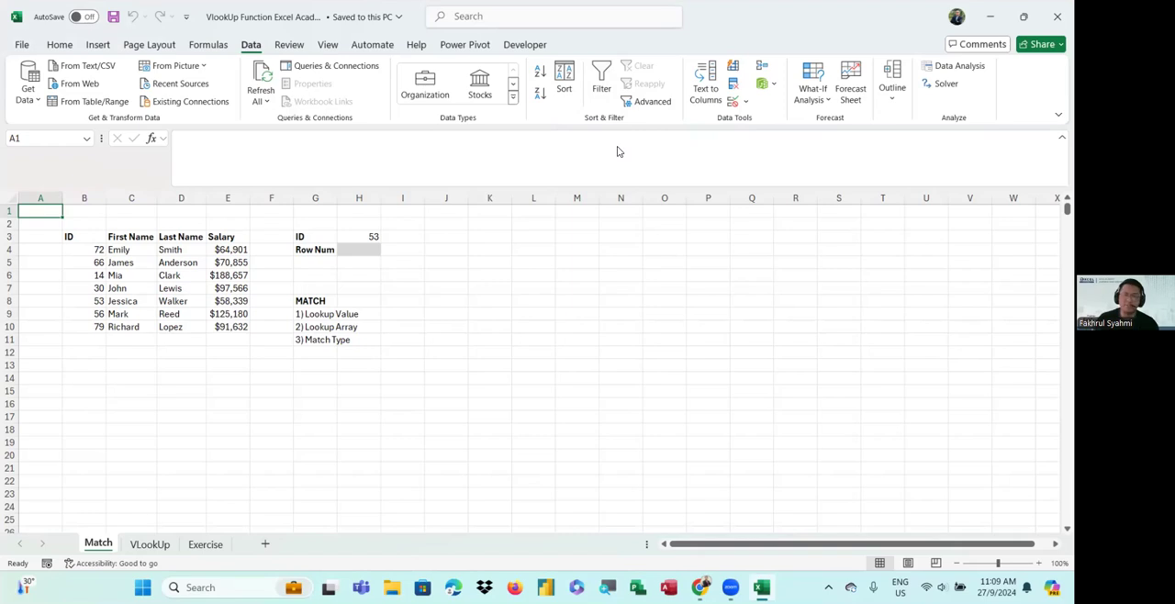
click(666, 187)
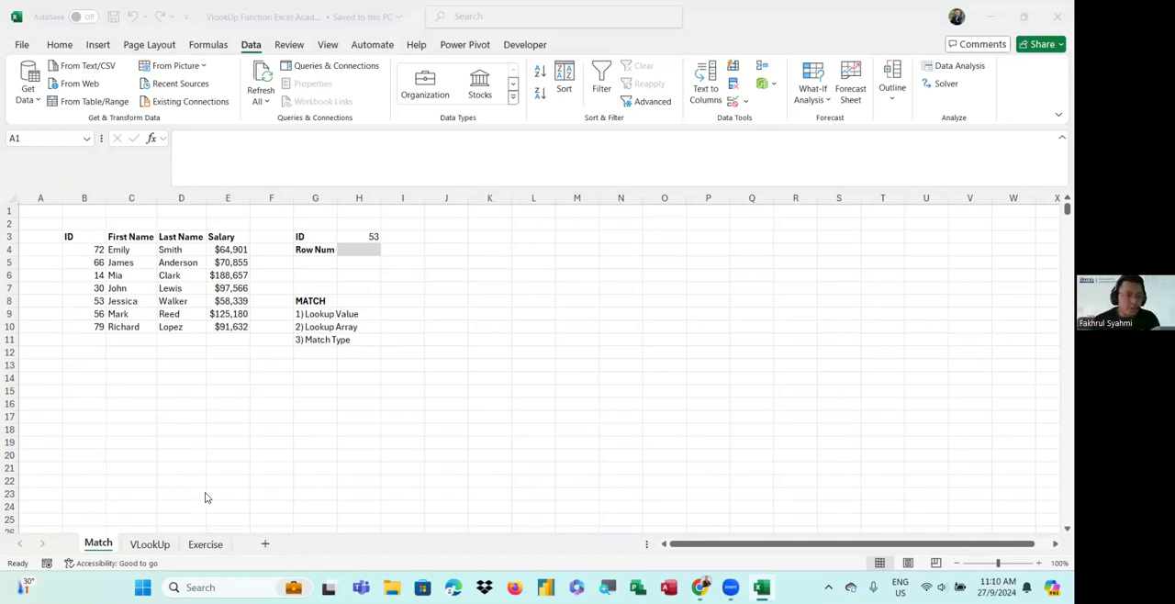
Open the VLookUp sheet and look over the Compare Document table and the attendee list beside it
click(139, 552)
click(162, 548)
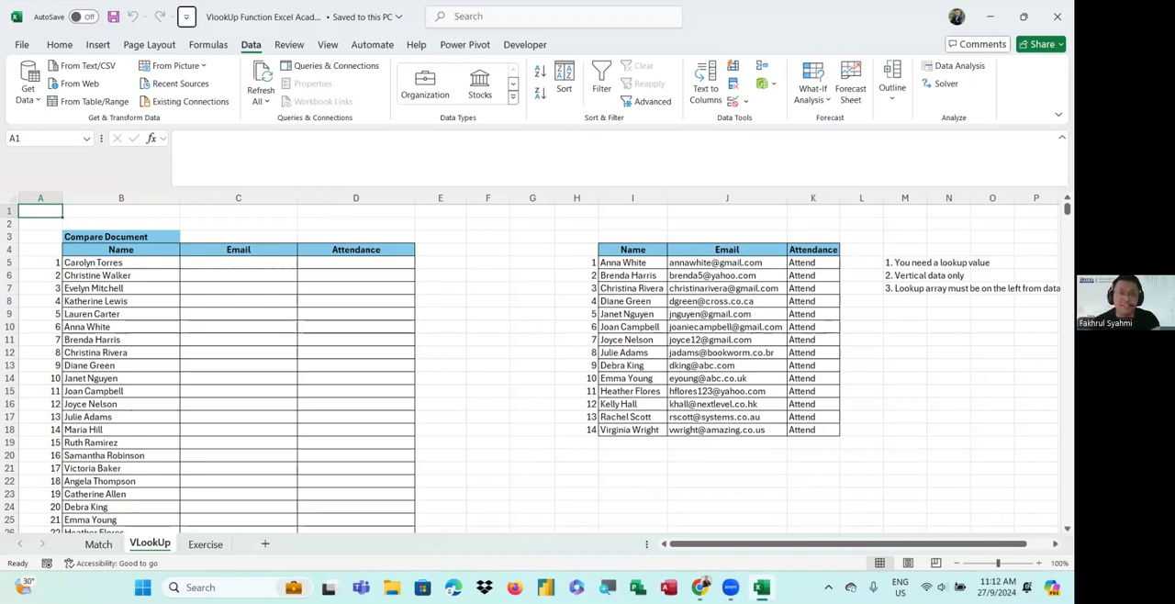
click(653, 106)
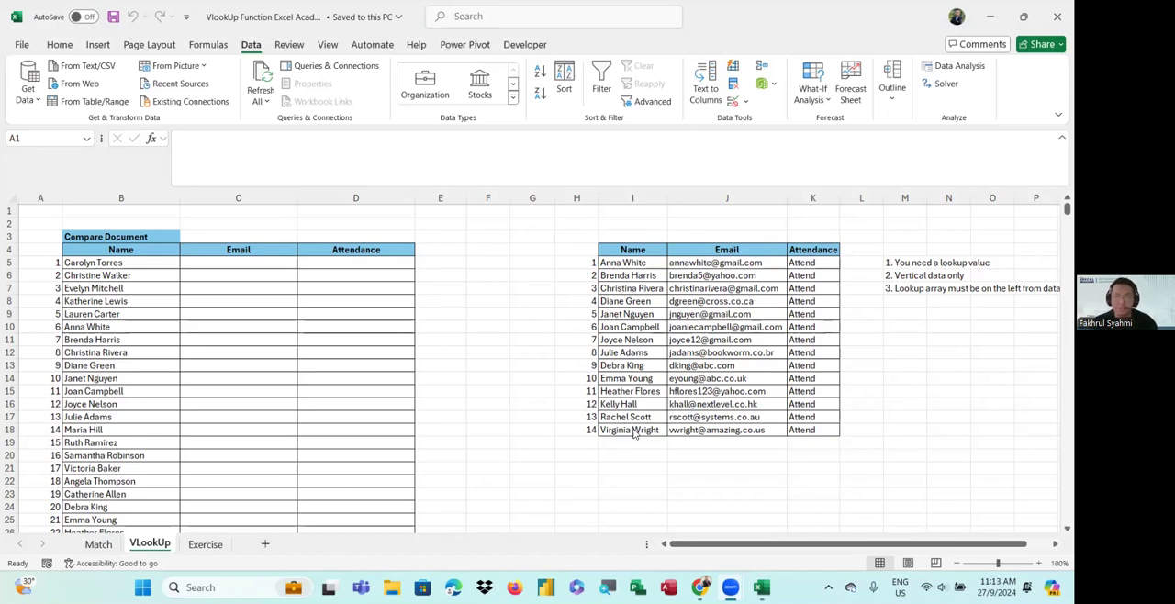
drag(771, 547, 891, 544)
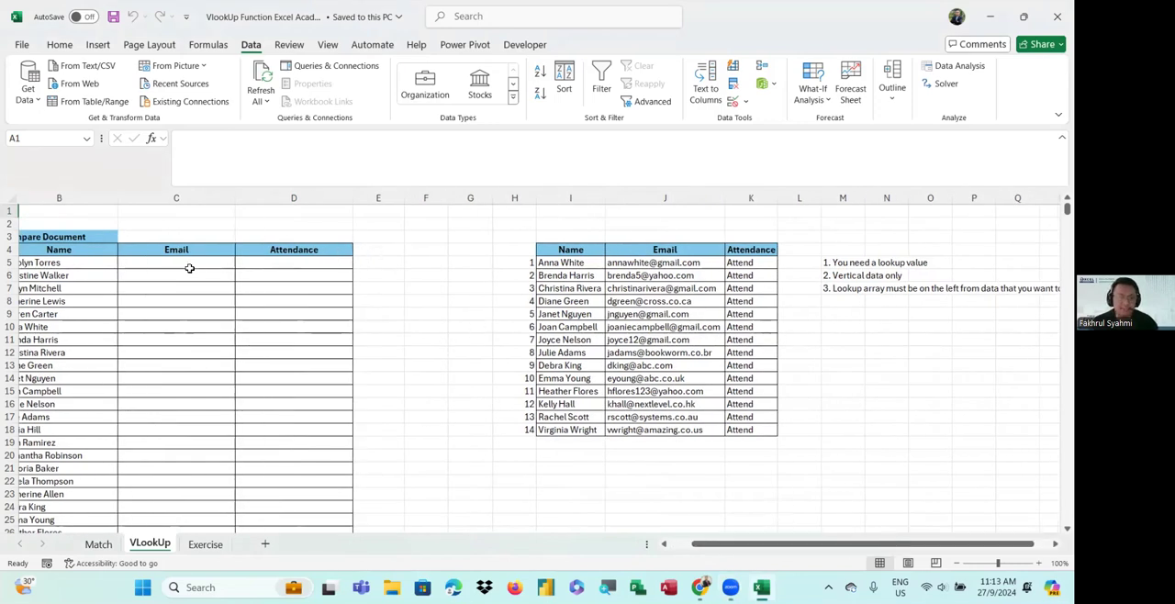
scroll(519, 383, down, 4)
scroll(579, 401, up, 1)
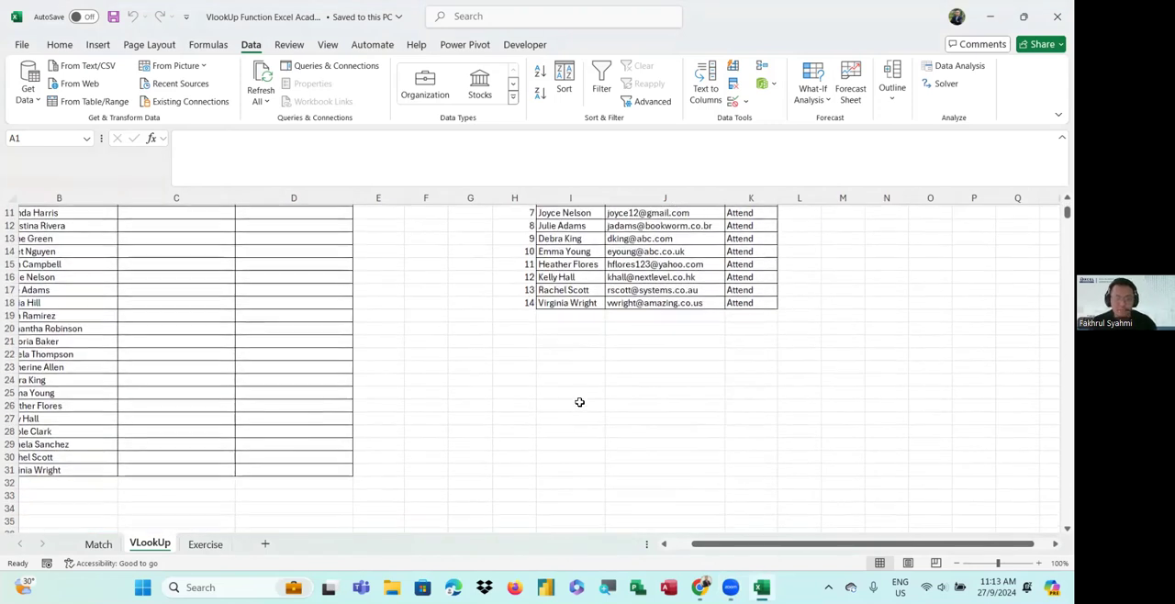
ctrl+scroll(407, 353, up, 4)
Start a VLOOKUP formula in cell F21
click(377, 347)
click(349, 347)
text(=vlo)
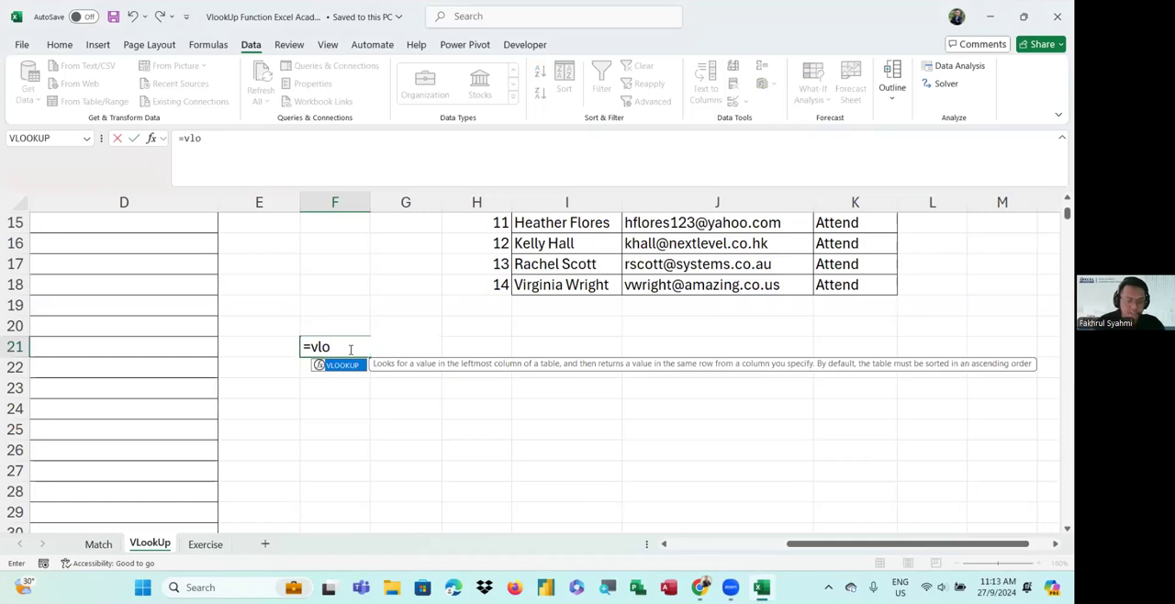
key(Tab)
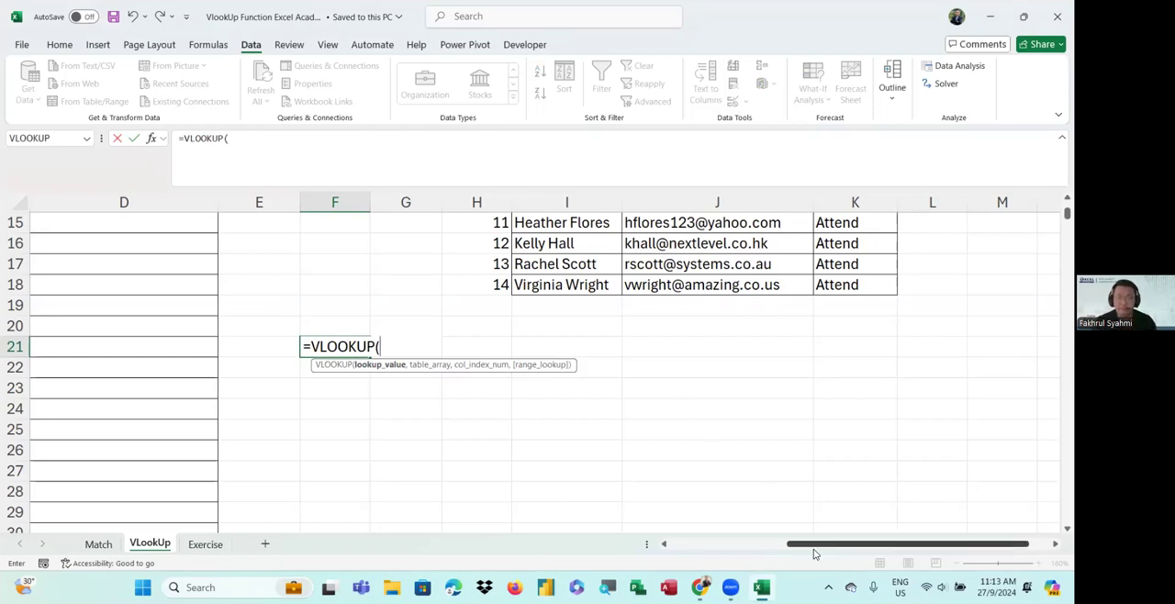
Scroll across the sheet to review both name tables while the formula is still open
drag(813, 549, 695, 548)
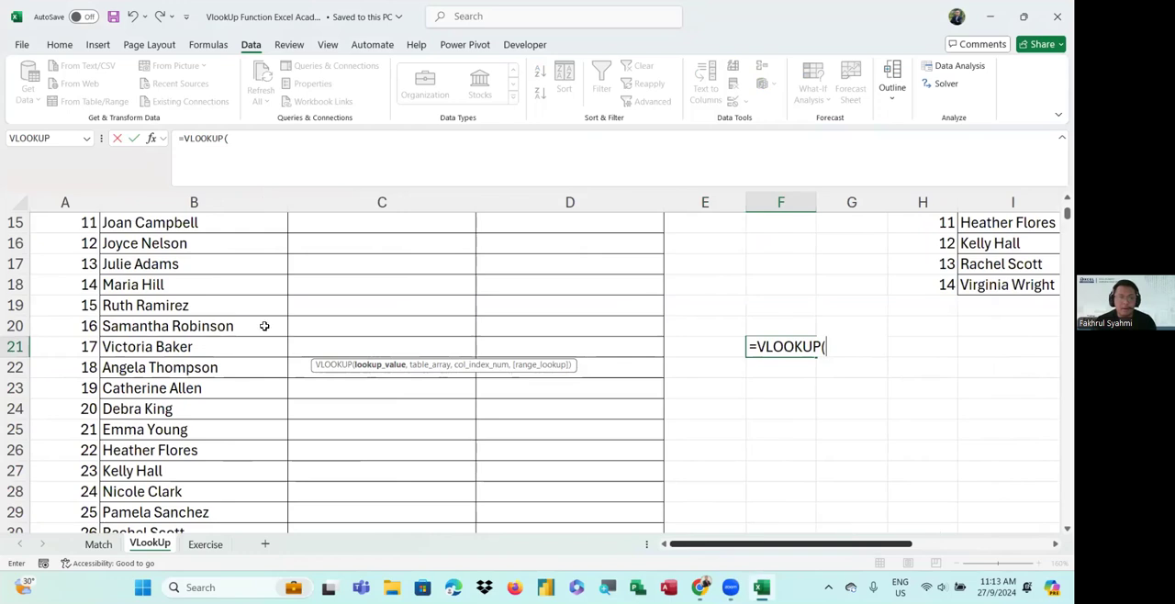
scroll(276, 326, up, 5)
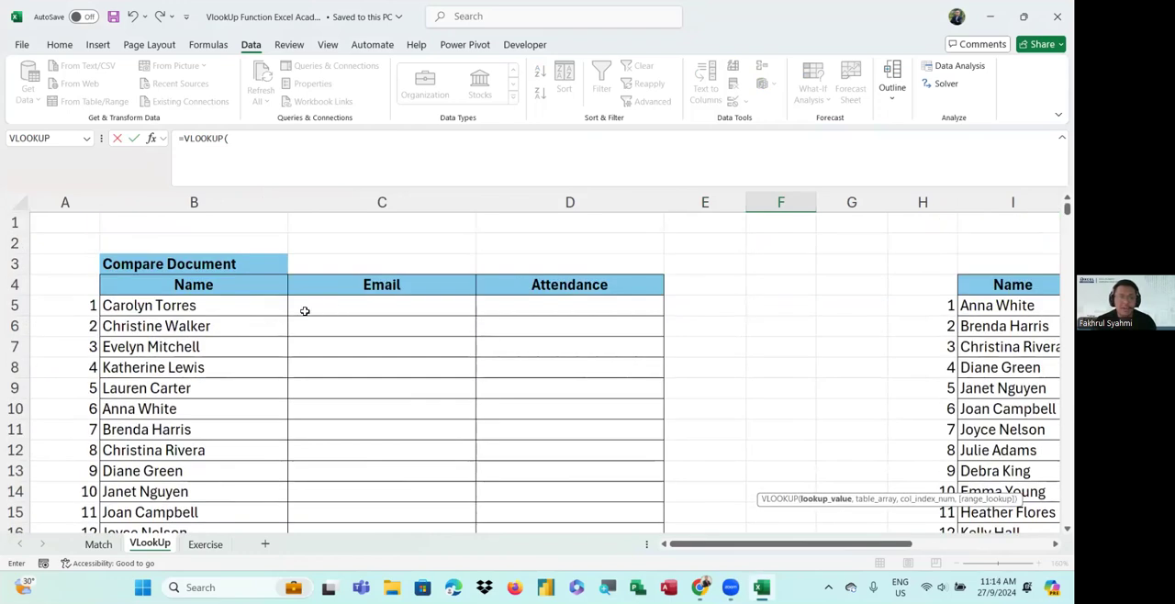
drag(766, 548, 679, 548)
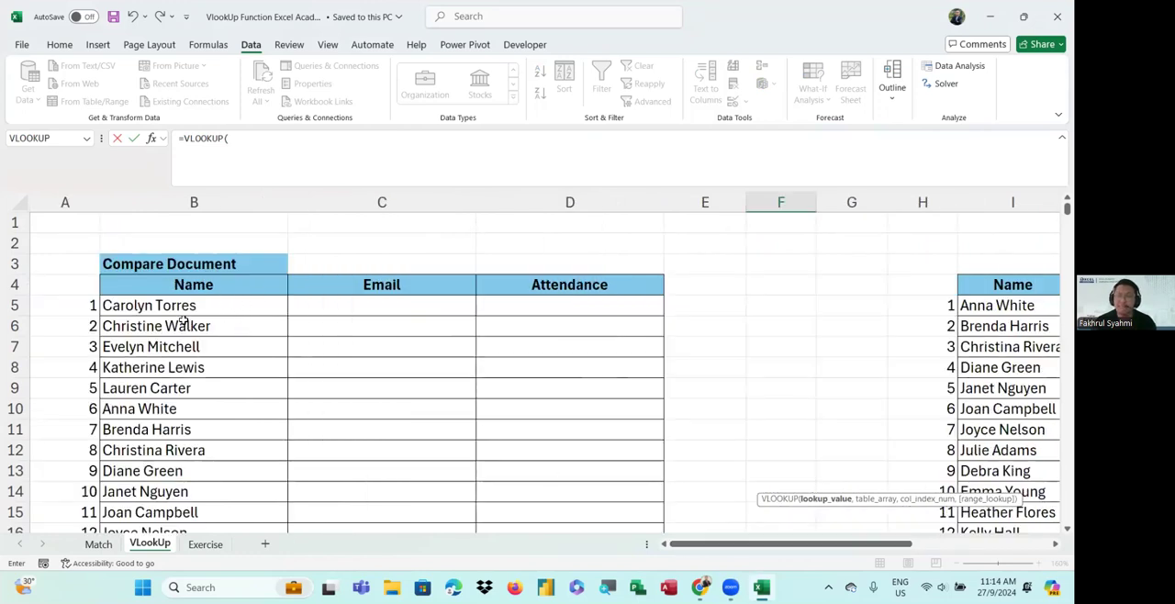
drag(723, 547, 665, 546)
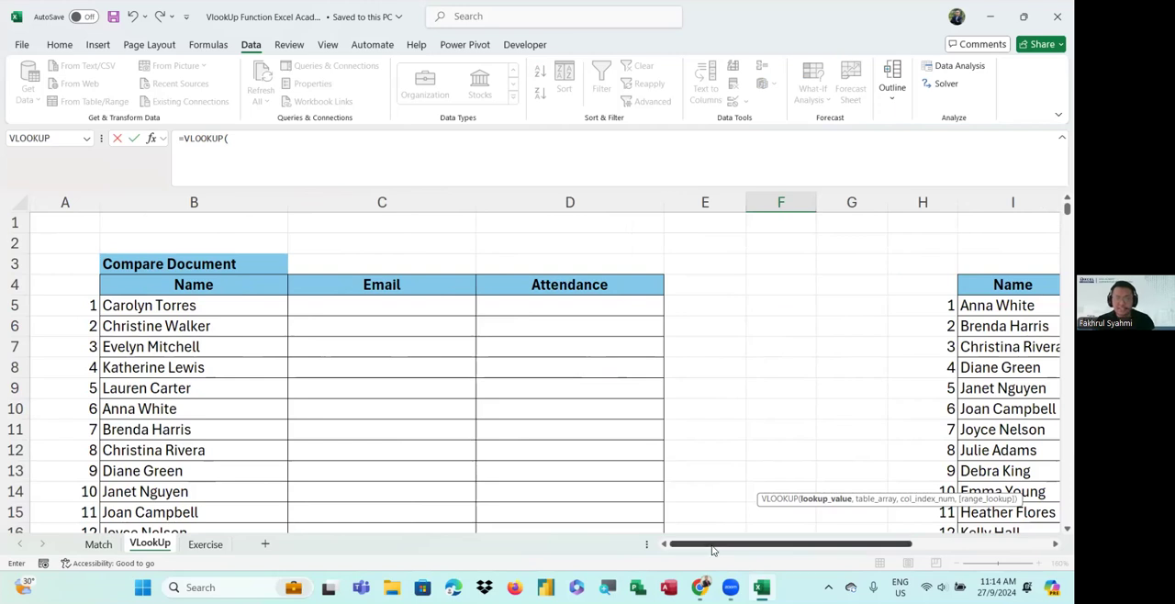
drag(709, 546, 765, 546)
scroll(630, 459, down, 3)
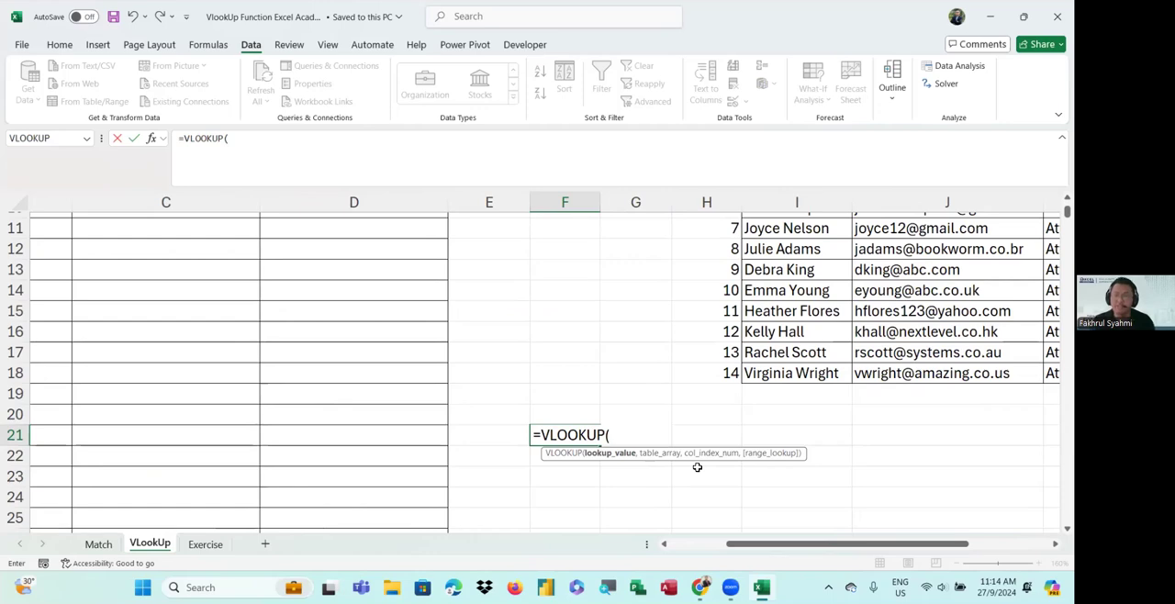
scroll(697, 467, up, 1)
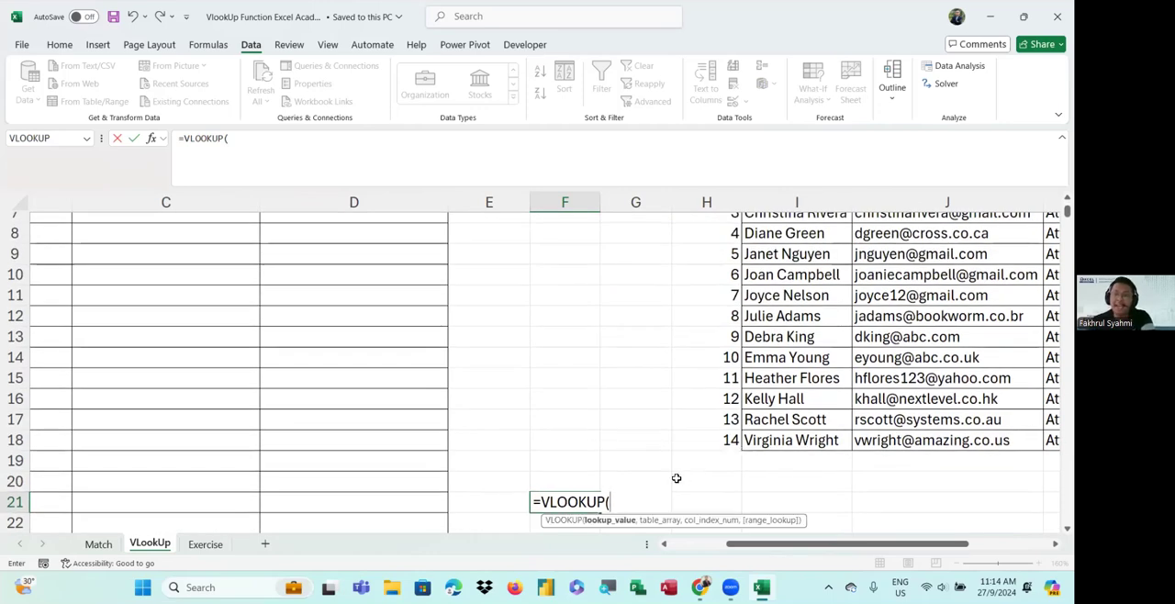
scroll(752, 420, up, 2)
scroll(815, 361, down, 1)
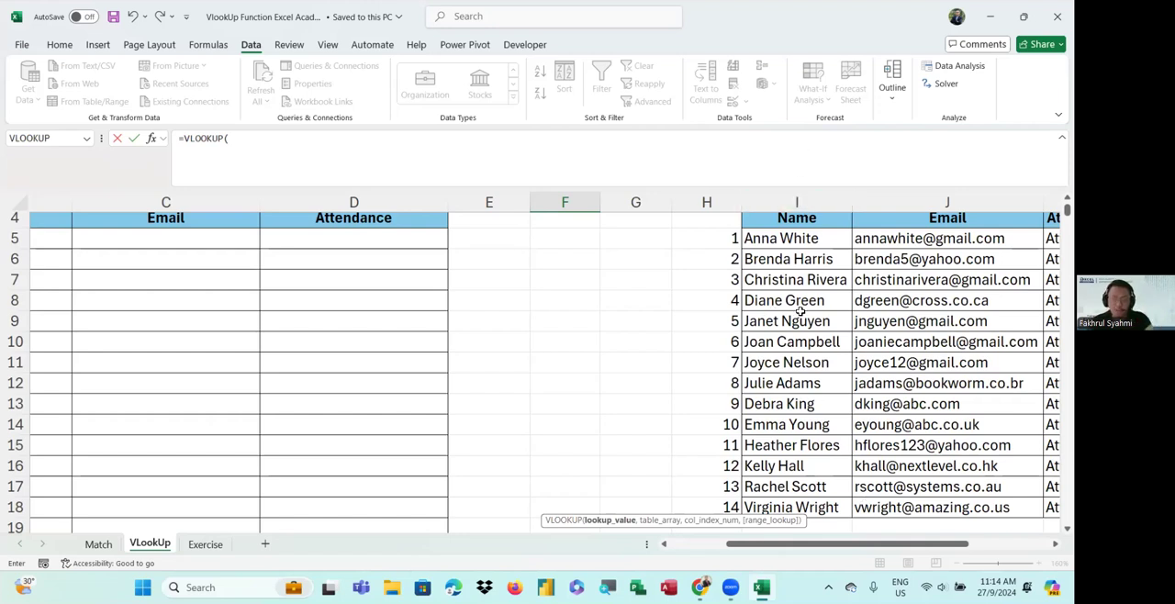
scroll(800, 312, down, 1)
scroll(827, 275, up, 1)
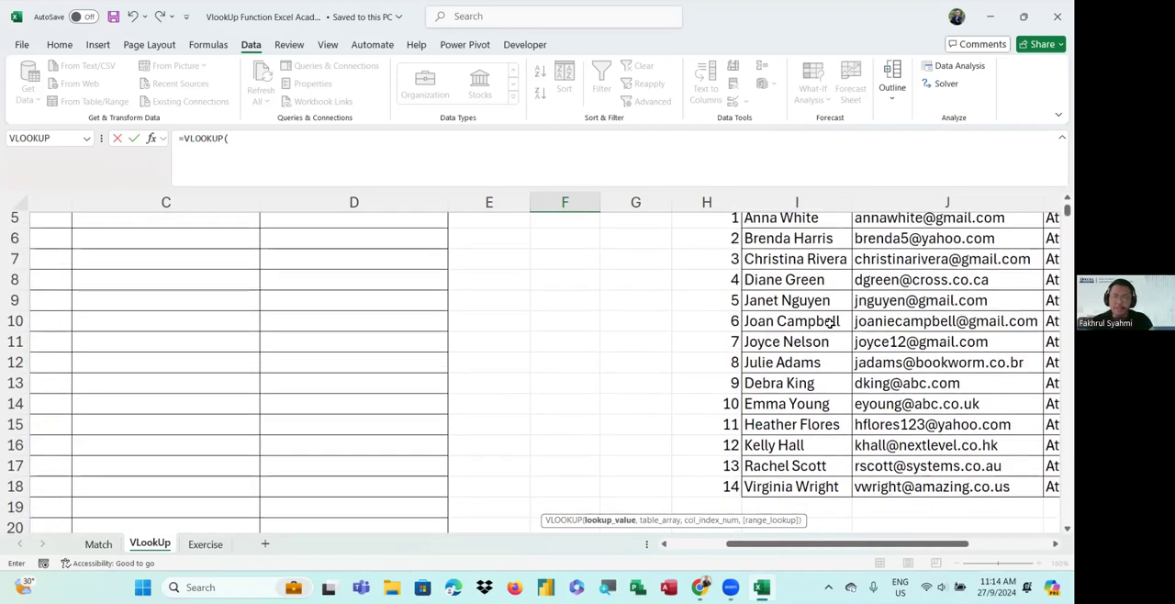
drag(818, 543, 892, 543)
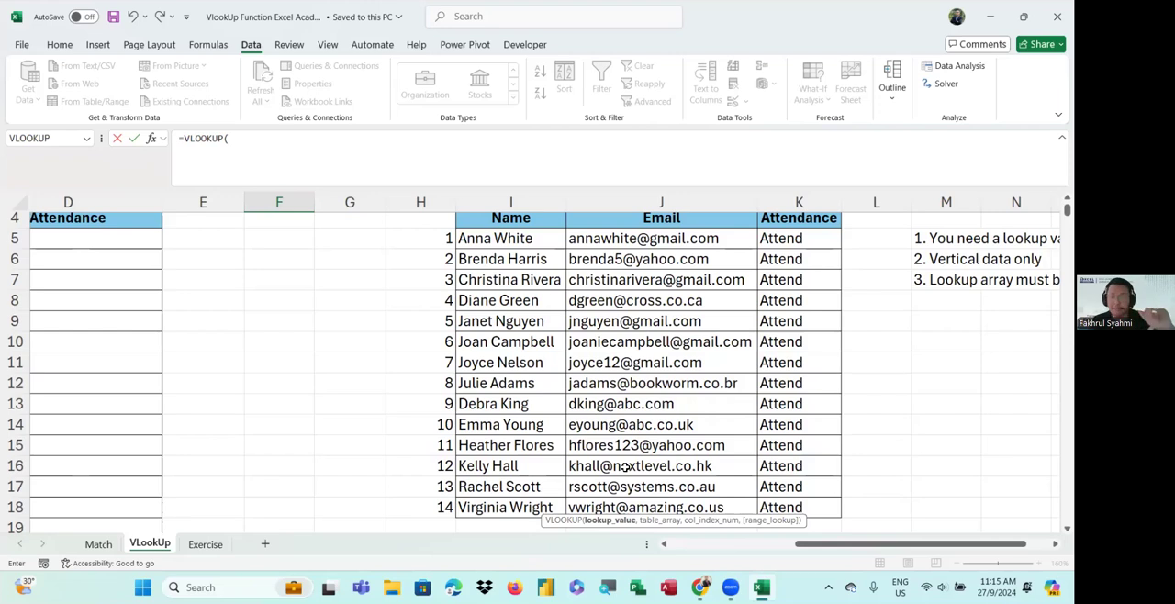
scroll(294, 383, down, 3)
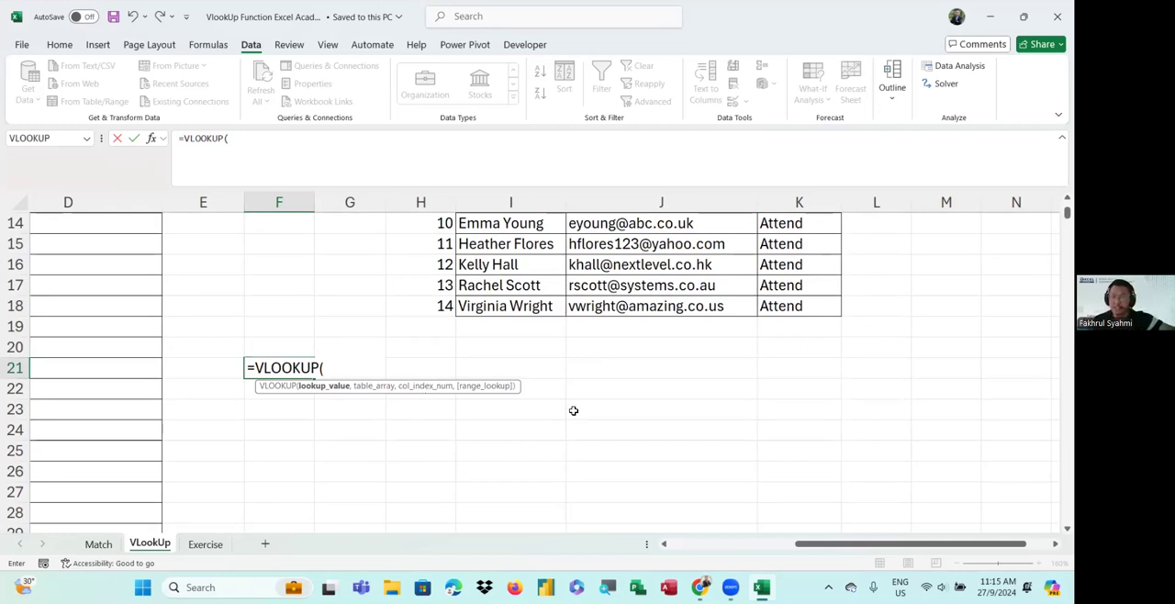
scroll(572, 409, up, 4)
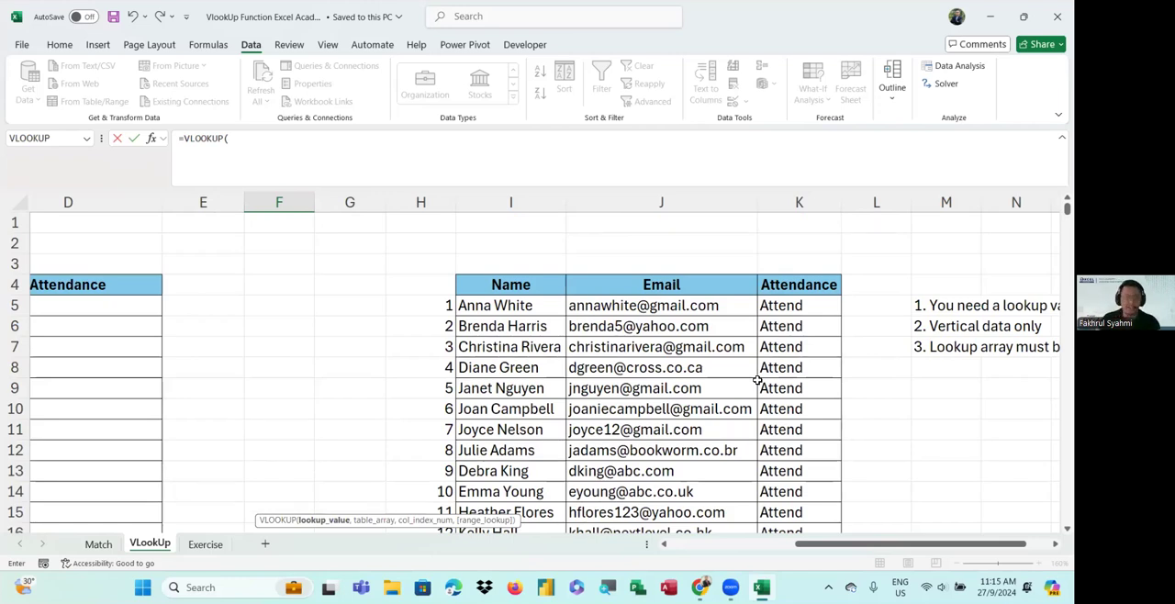
scroll(757, 379, down, 4)
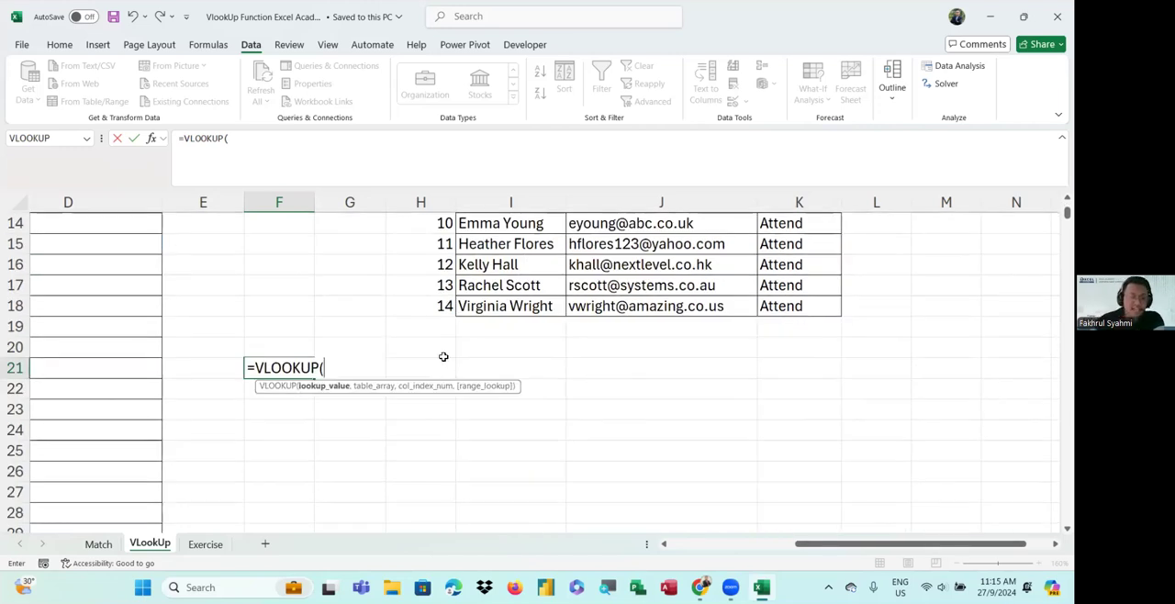
Delete the unfinished VLOOKUP entry from cell F21
key(BackSpace)
key(BackSpace)
key(BackSpace)
key(BackSpace)
key(BackSpace)
key(BackSpace)
key(BackSpace)
key(BackSpace)
key(BackSpace)
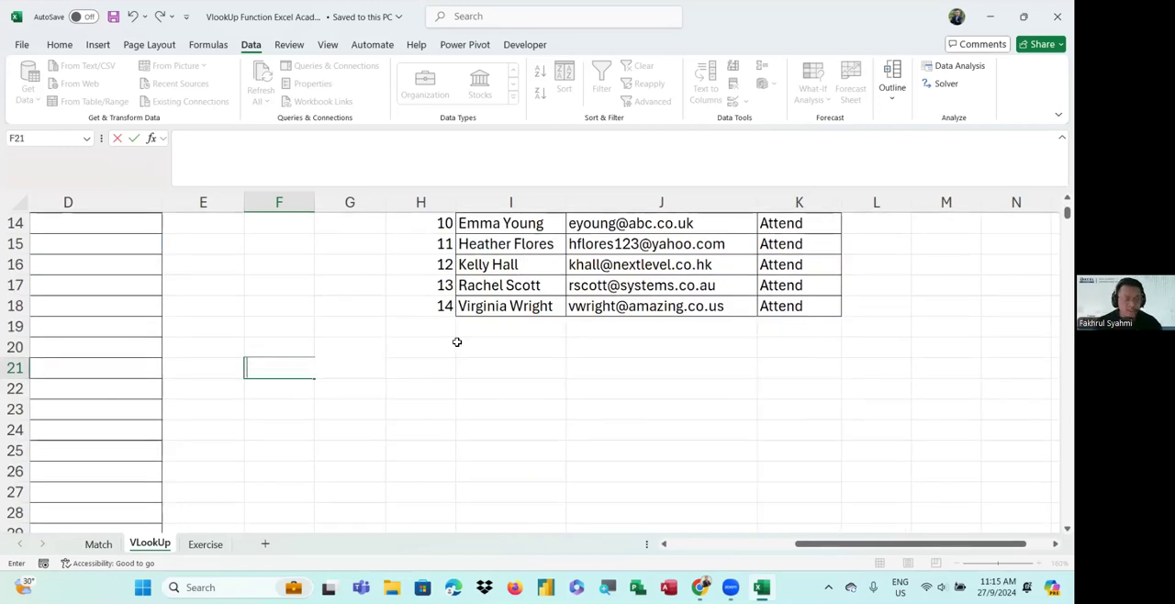
Zoom out and highlight the Compare Document table and the attendee list to compare their layouts
click(506, 361)
ctrl+scroll(361, 388, down, 6)
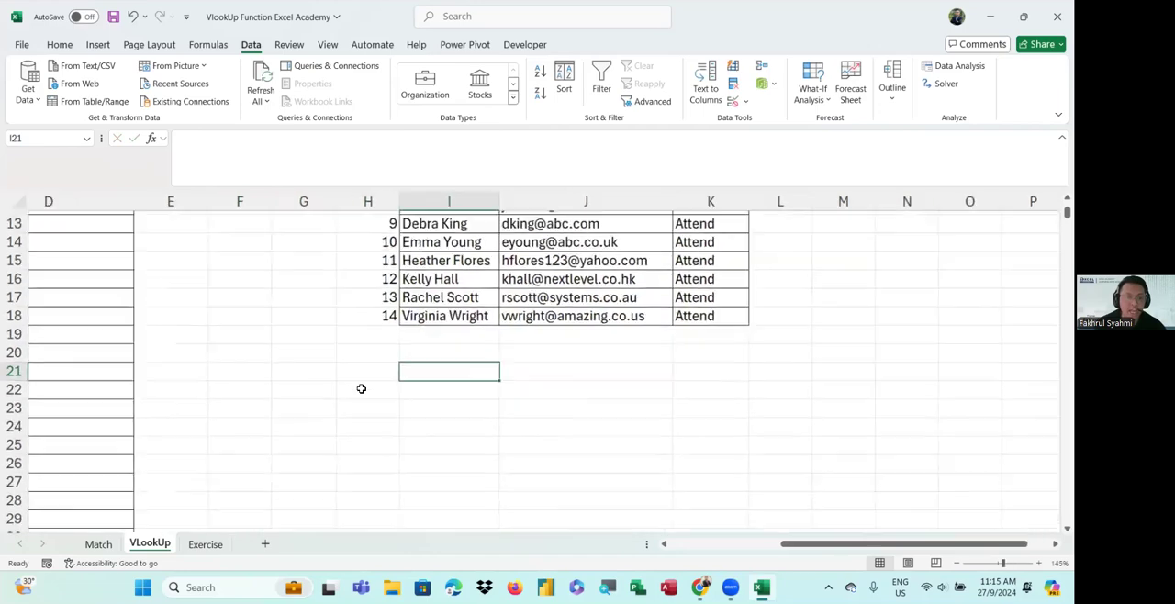
ctrl+scroll(361, 384, down, 3)
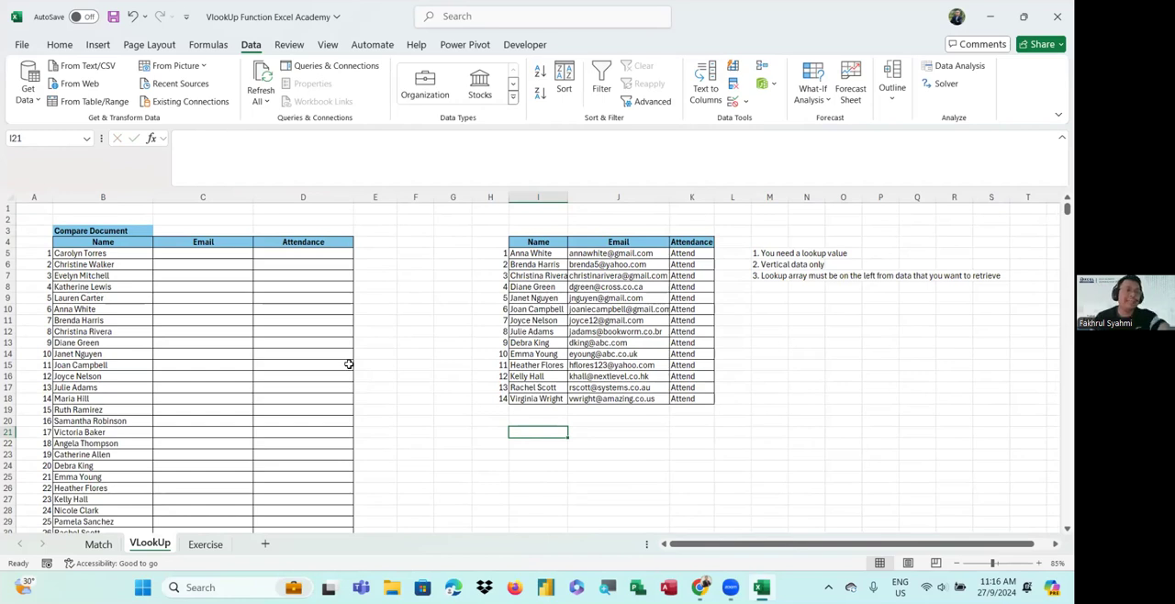
drag(86, 243, 326, 429)
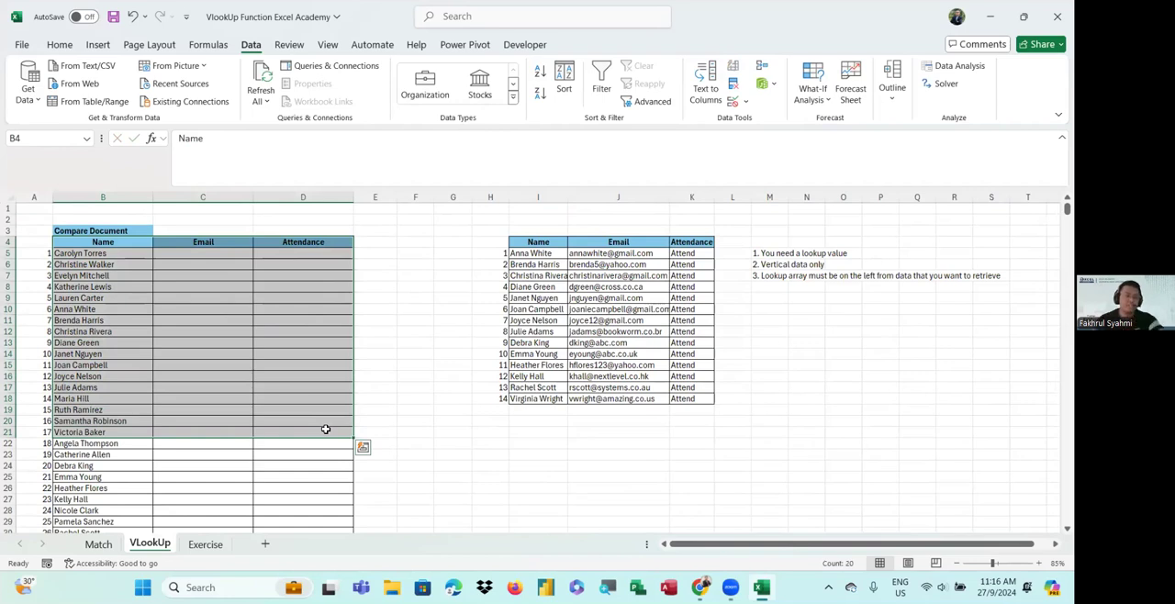
drag(143, 243, 316, 457)
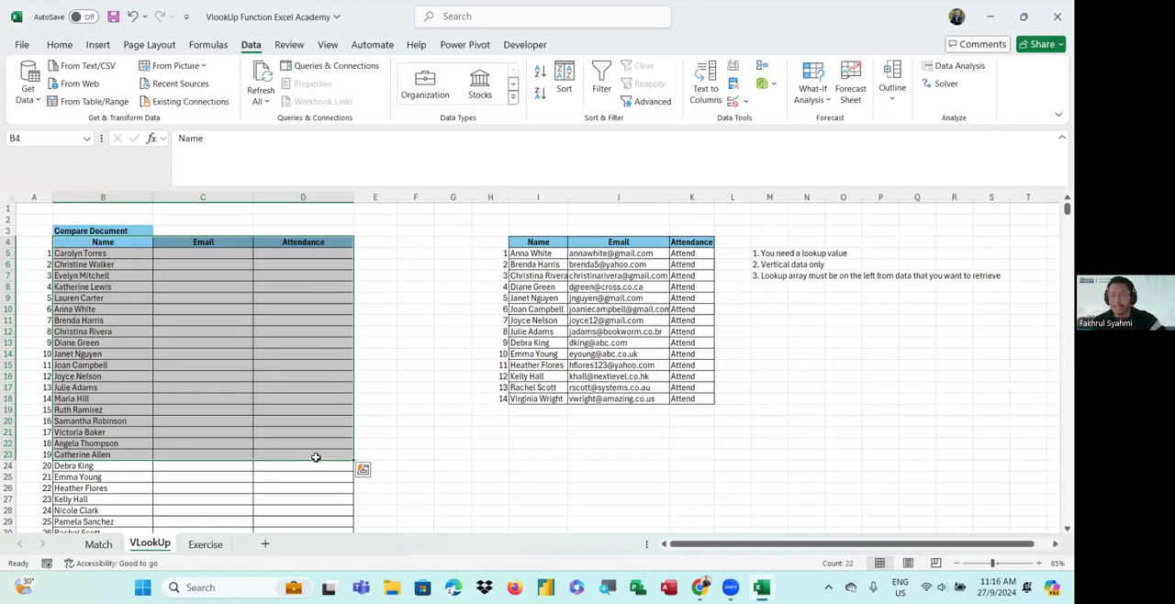
drag(539, 254, 698, 419)
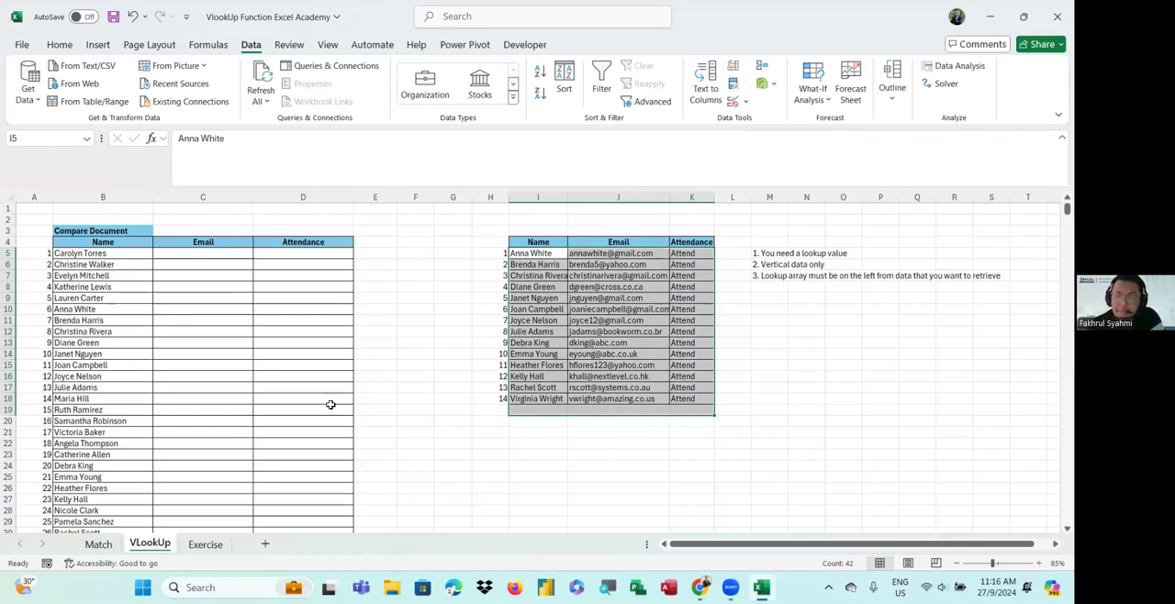
Scroll down to examine the Enquiry System, Interactive Chart and grade tables further down the sheet
scroll(355, 398, down, 1)
scroll(356, 398, down, 10)
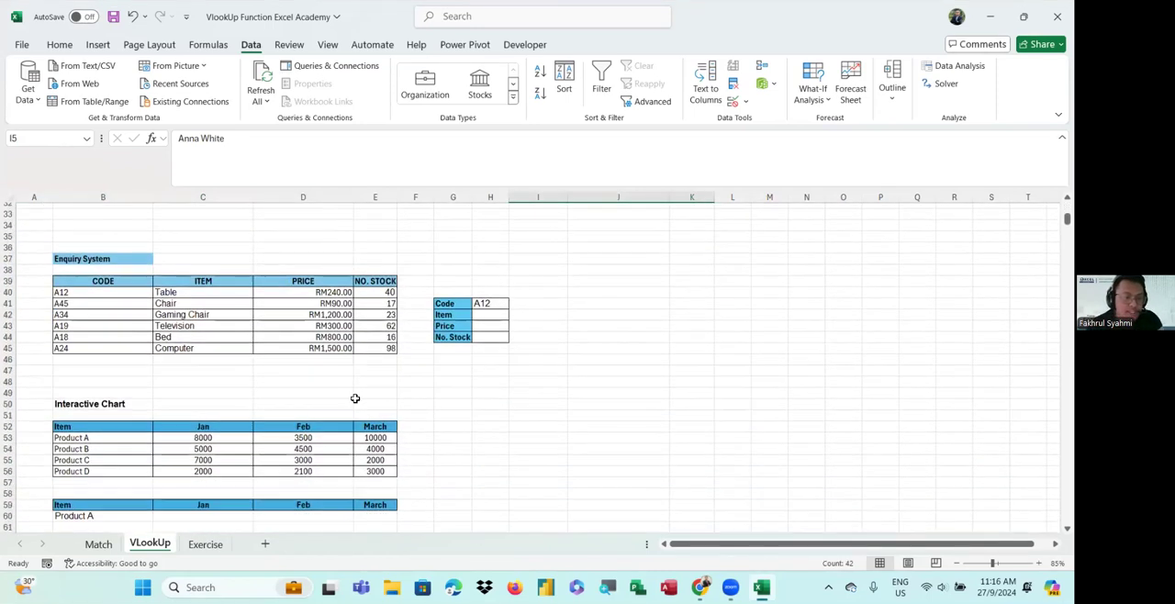
scroll(355, 398, up, 2)
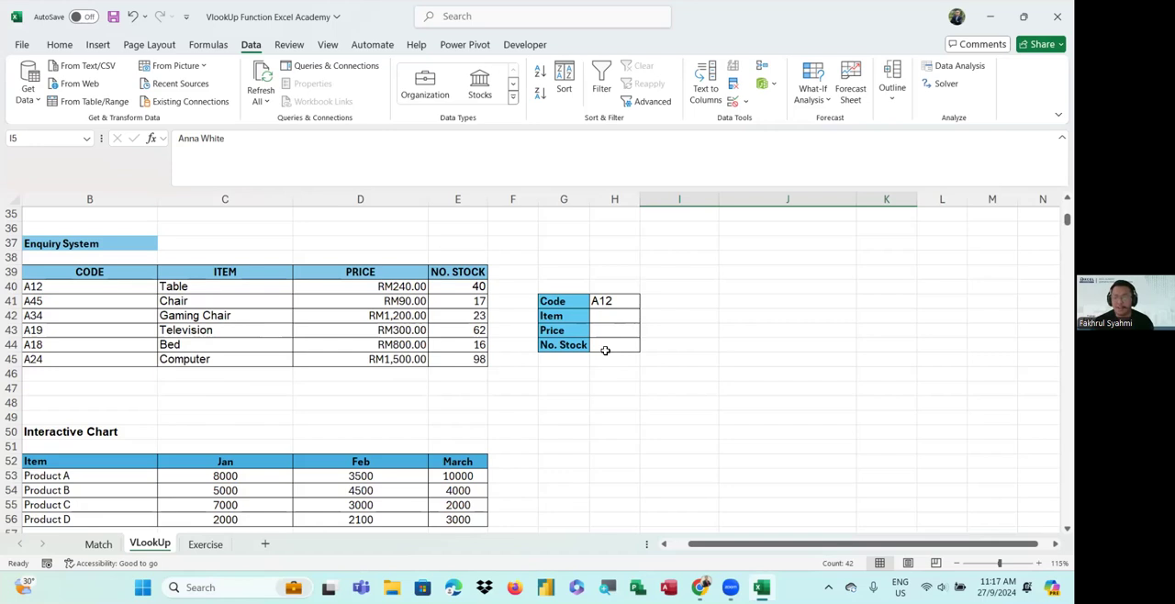
click(517, 88)
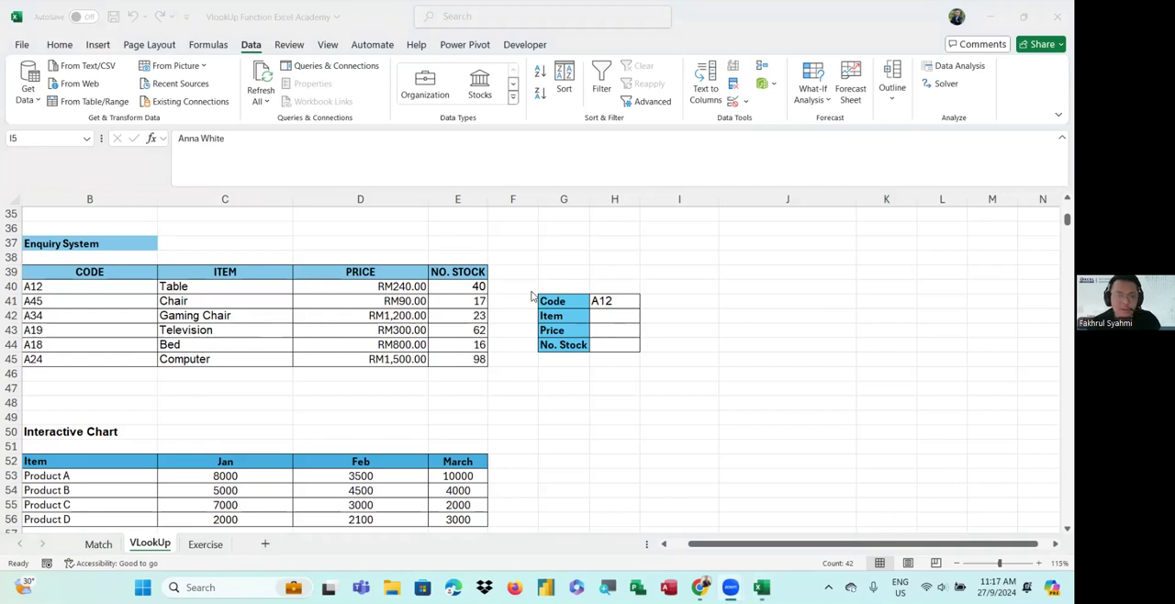
scroll(529, 308, down, 4)
scroll(528, 327, up, 2)
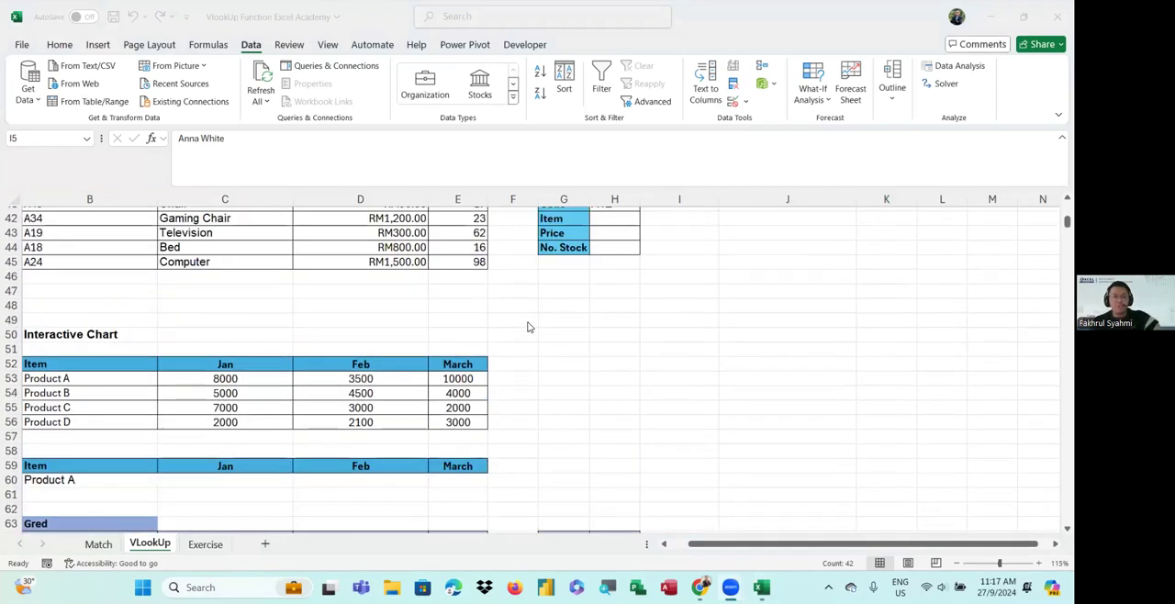
scroll(528, 327, down, 1)
ctrl+scroll(527, 327, up, 1)
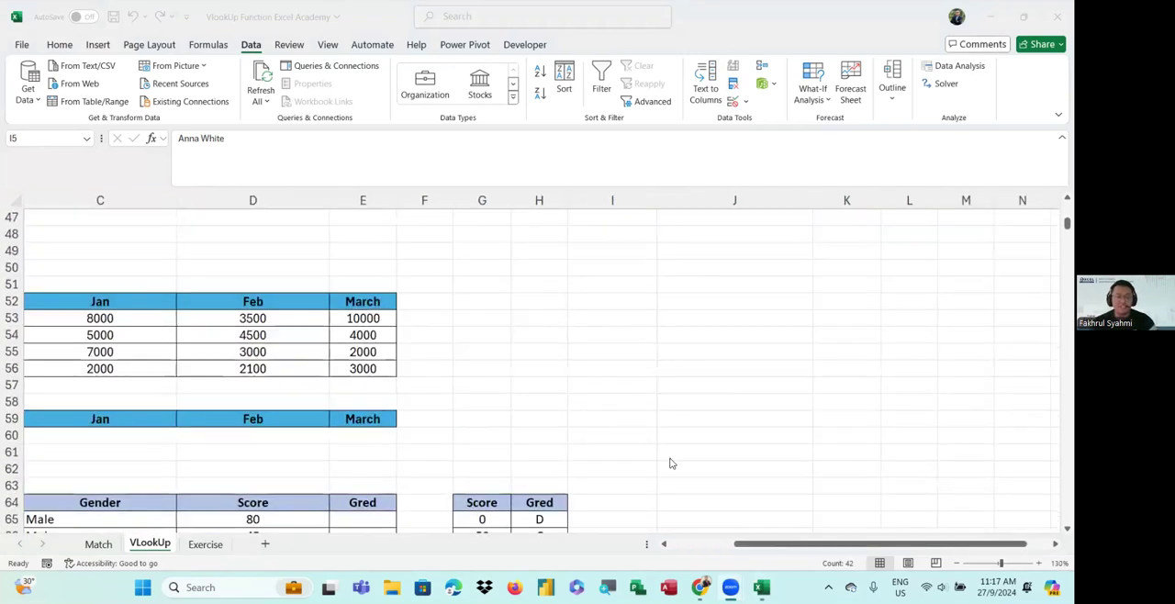
Label the attendee list as "Input Table" in the cell above its Name header, discarding a stray edit in the header
drag(744, 542, 680, 522)
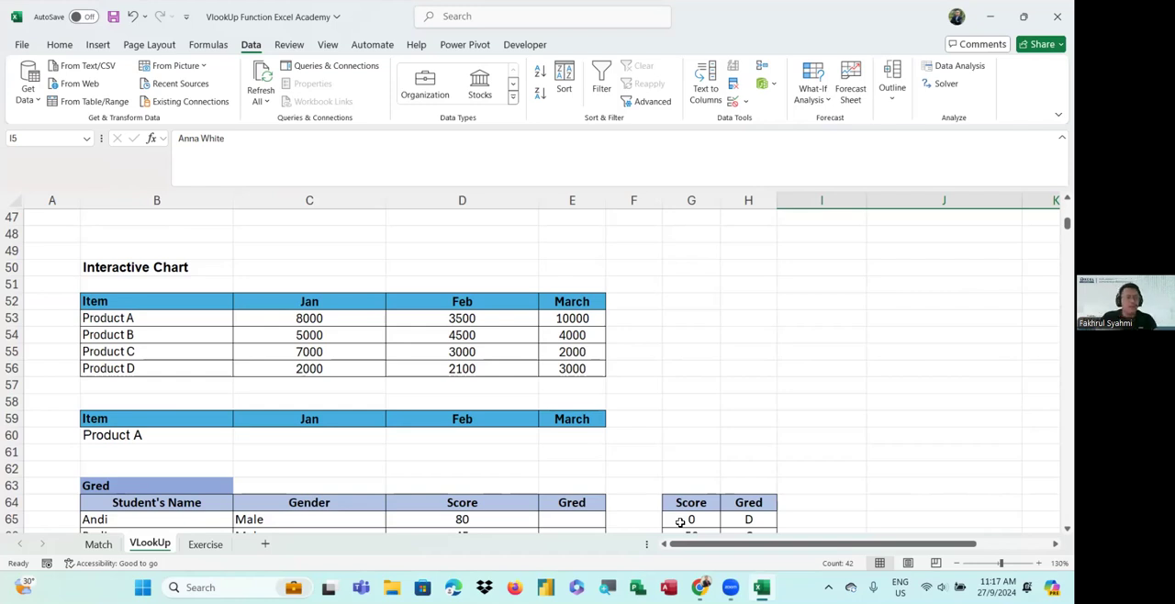
scroll(481, 407, down, 4)
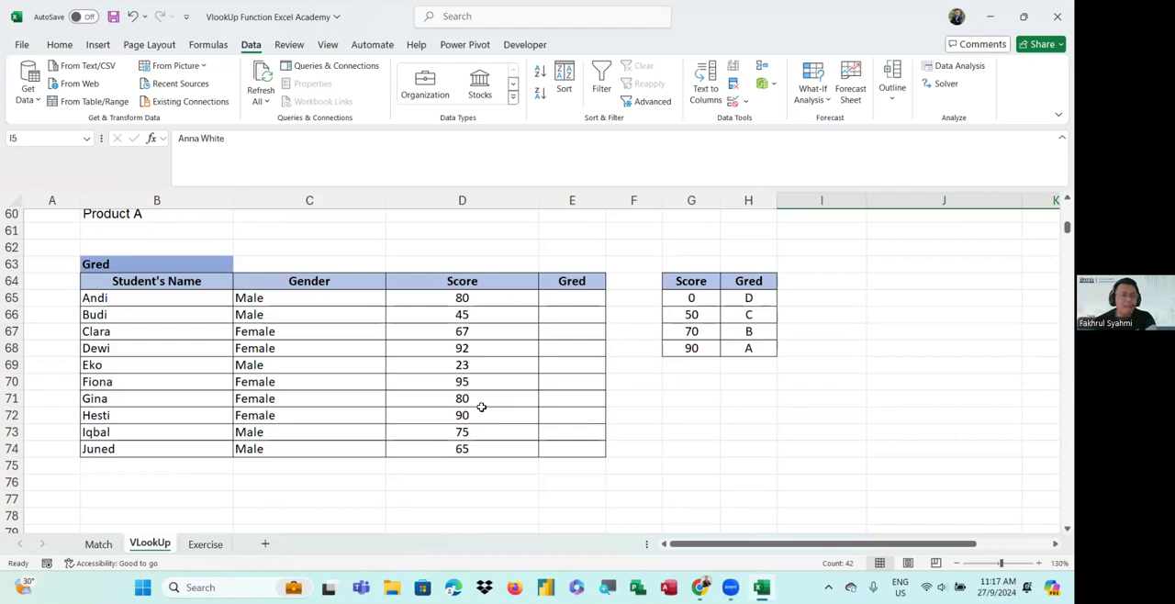
scroll(481, 406, up, 1)
scroll(482, 406, down, 1)
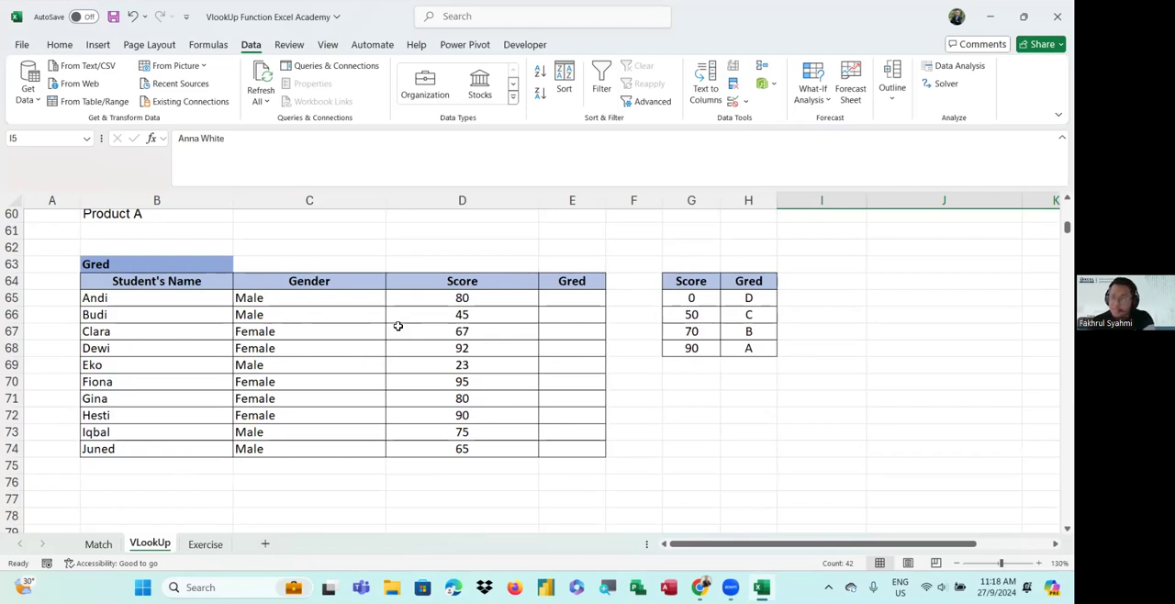
scroll(397, 326, up, 20)
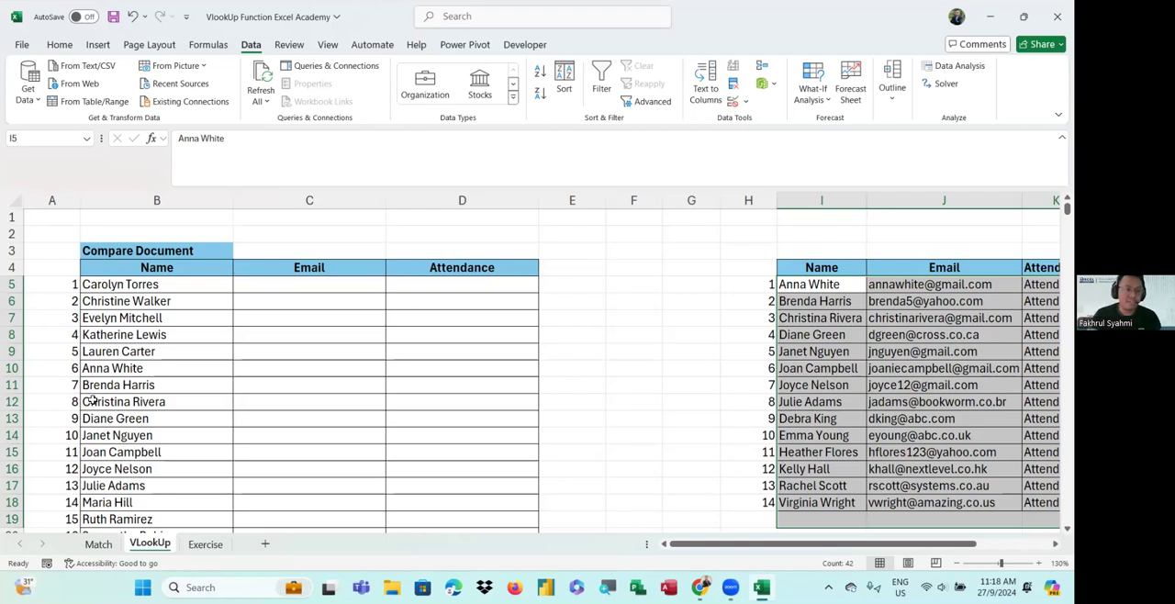
drag(705, 548, 786, 552)
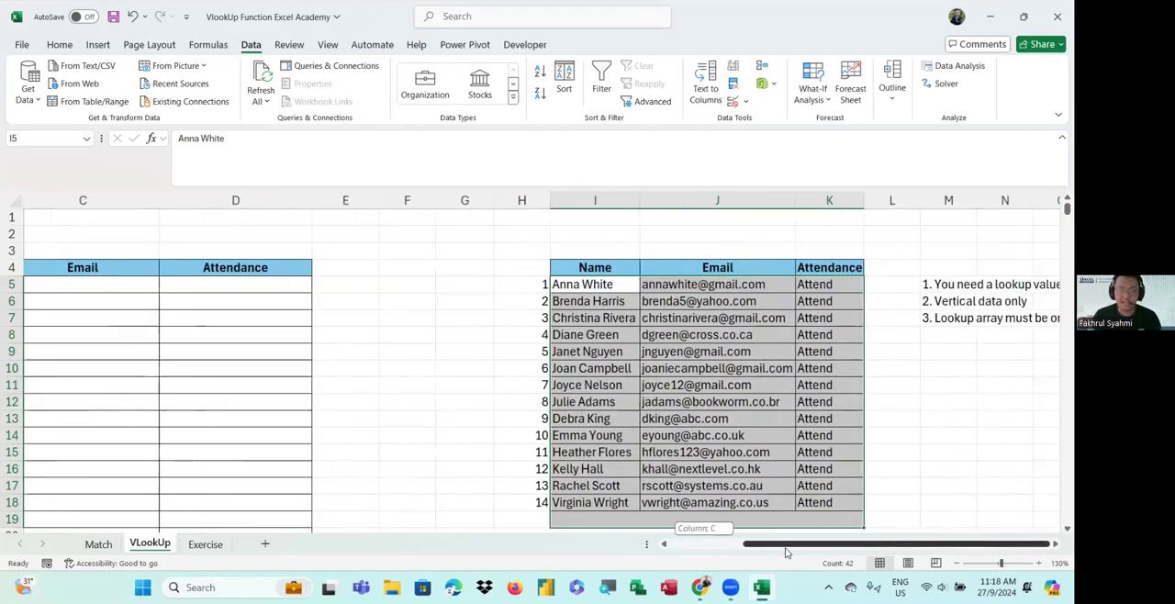
click(583, 249)
click(583, 232)
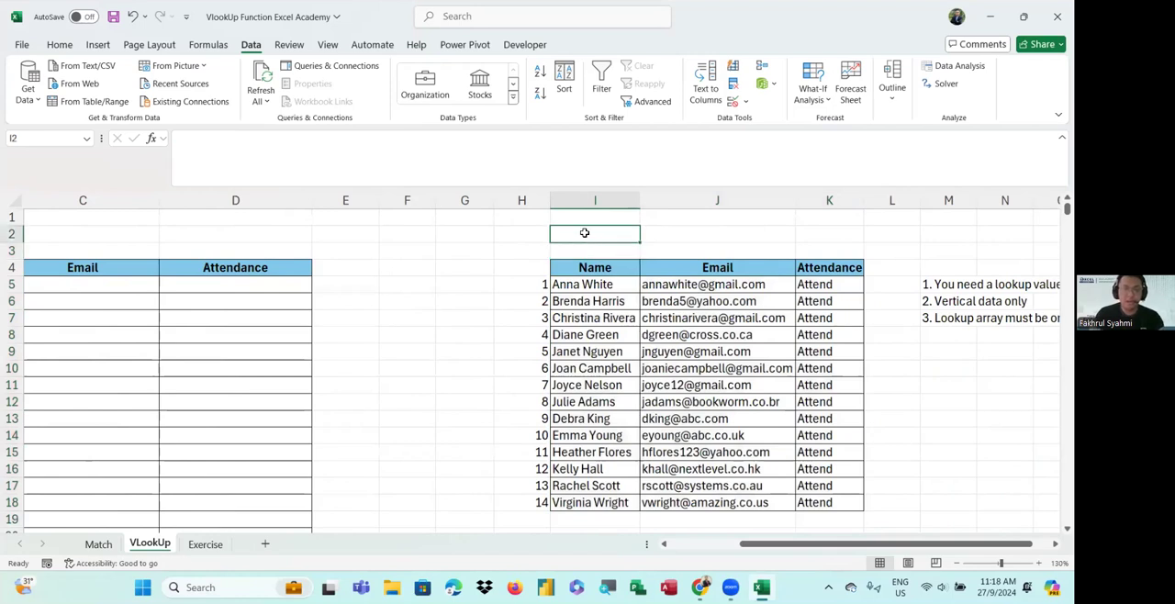
click(573, 248)
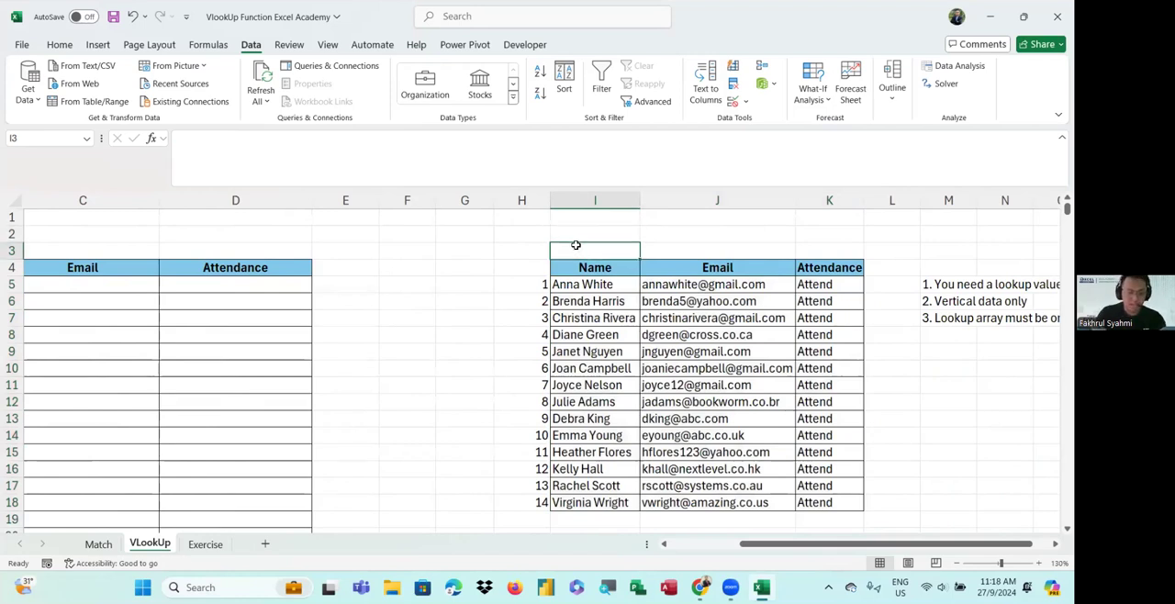
text(Input Table)
key(Return)
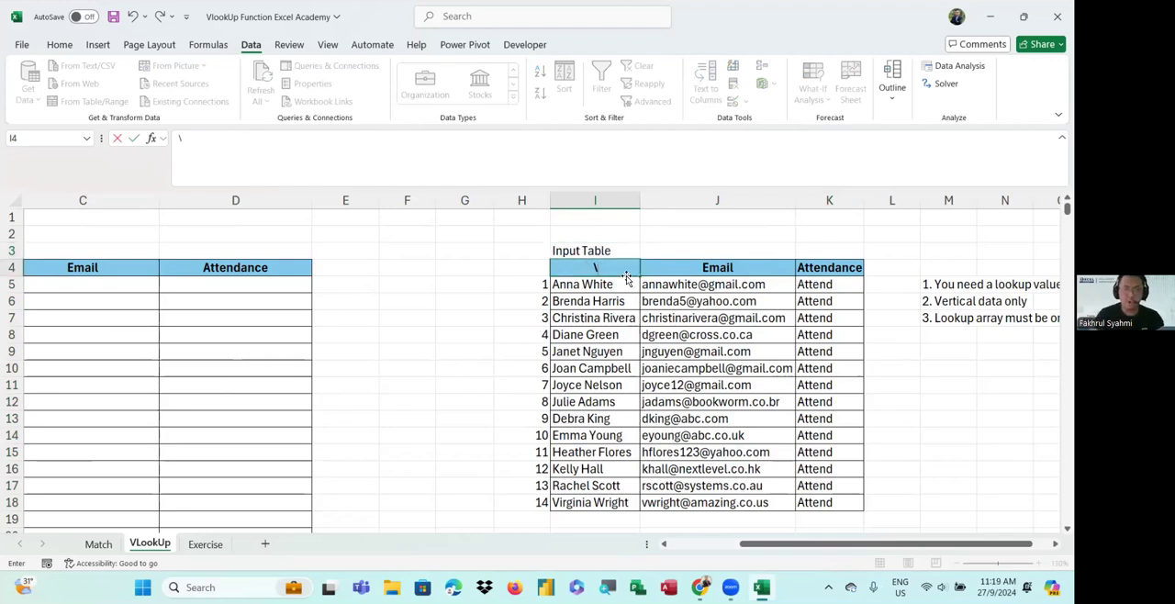
key(Delete)
key(Escape)
Move the Compare Document title up one row and label the table below it "Output Table"
click(455, 267)
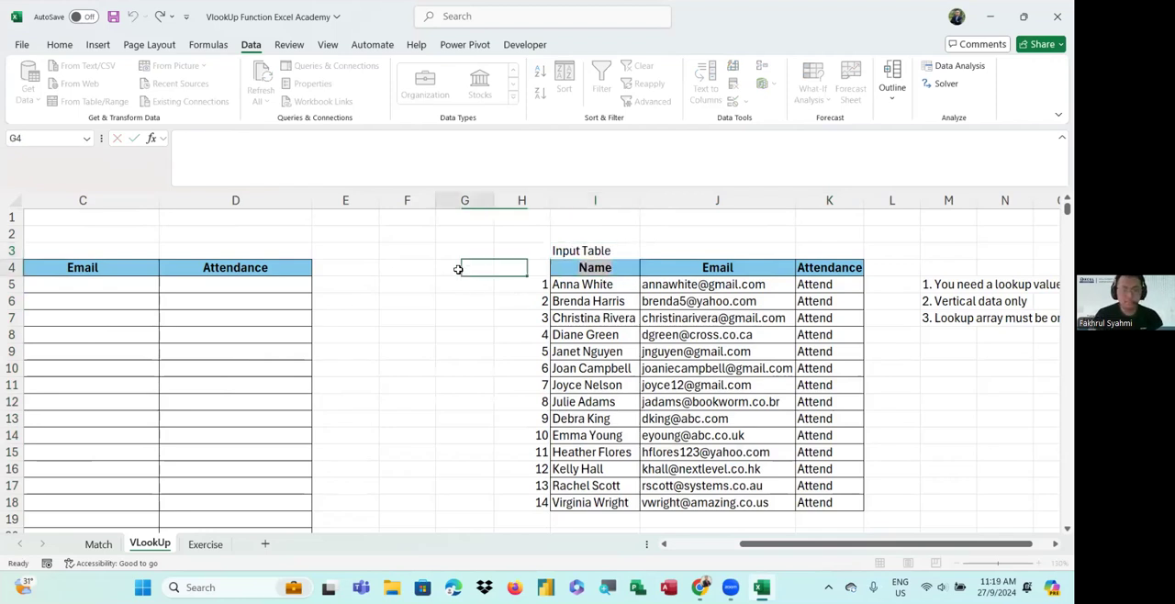
scroll(778, 547, left, 2)
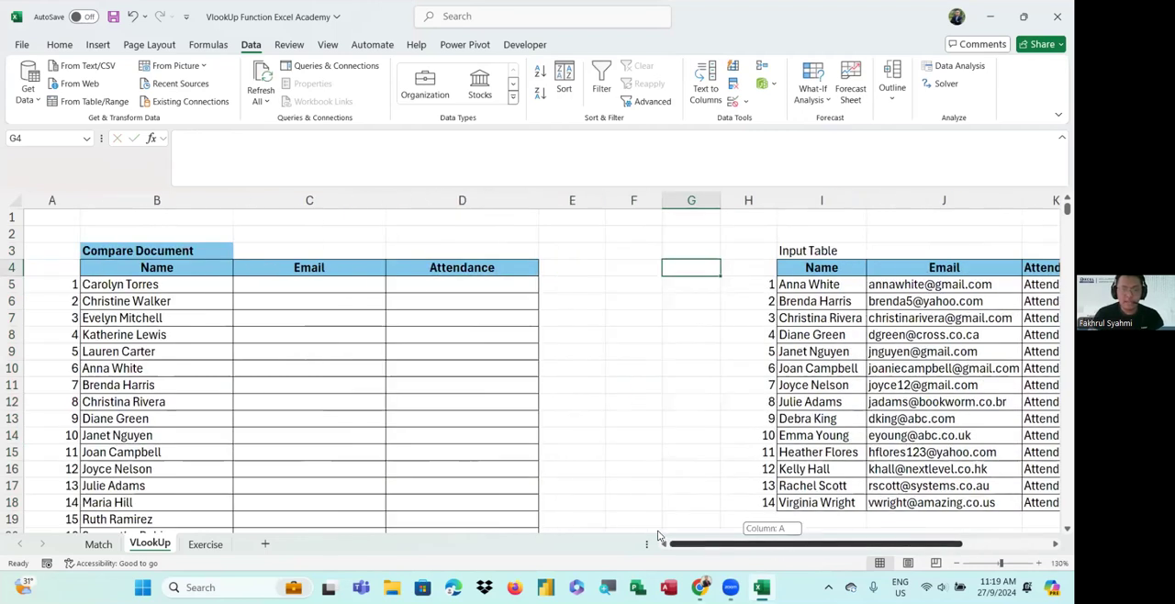
click(267, 251)
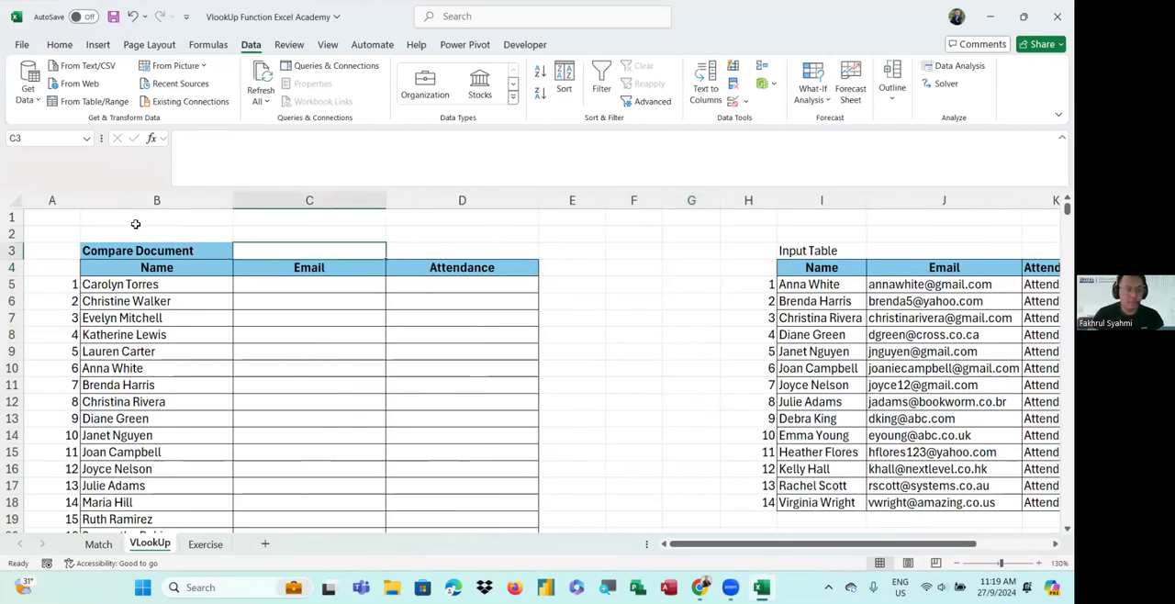
click(159, 250)
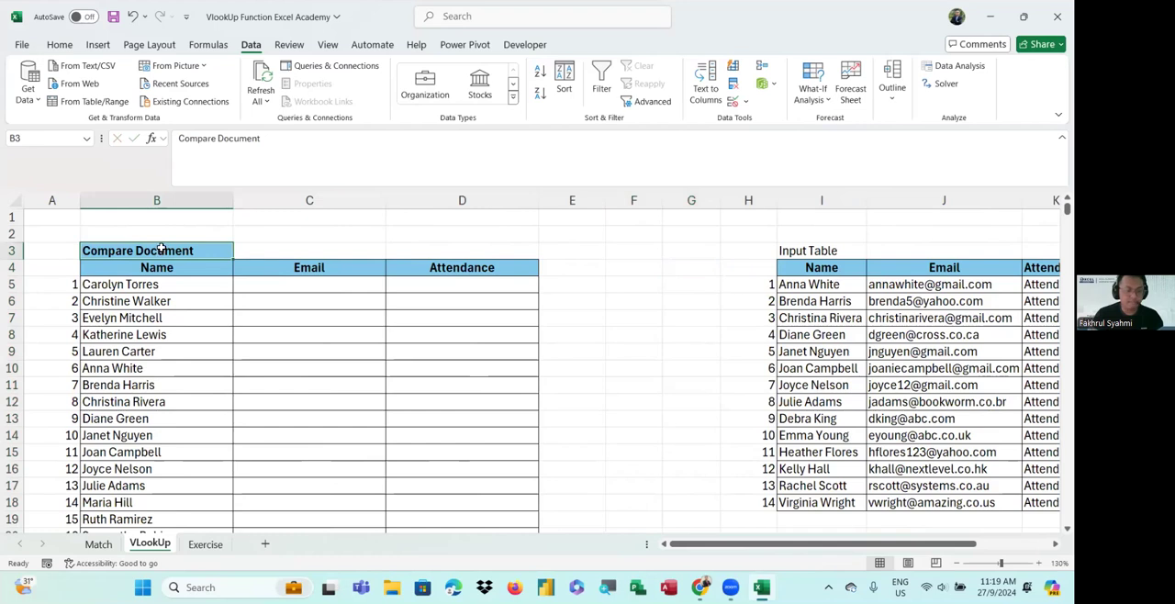
drag(169, 248, 164, 233)
click(144, 254)
text(Output Tabl)
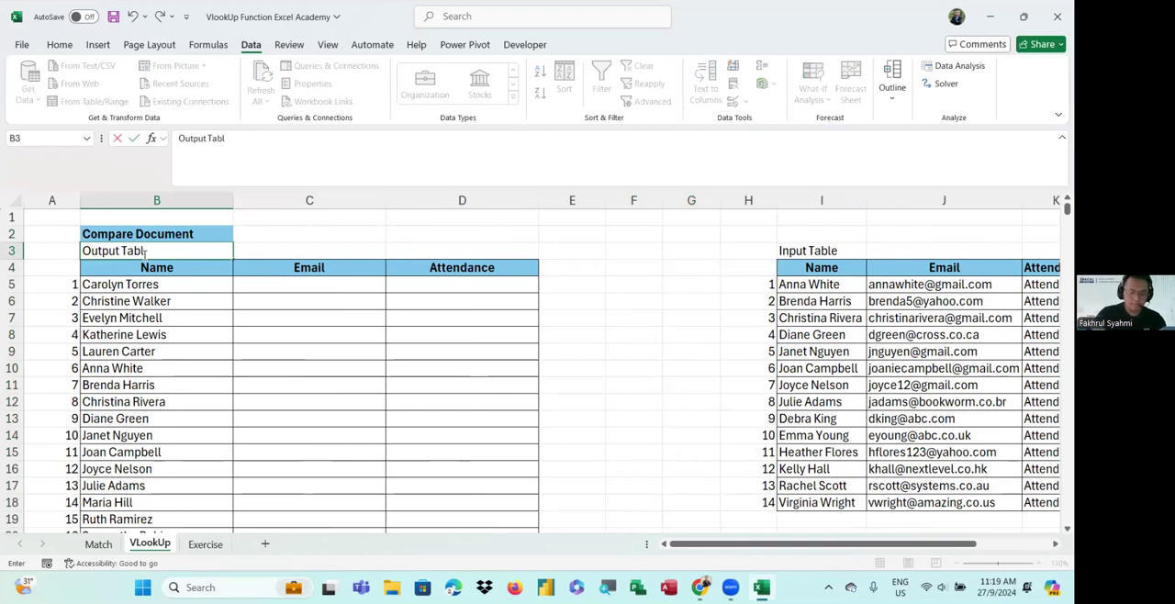
text(e)
key(Return)
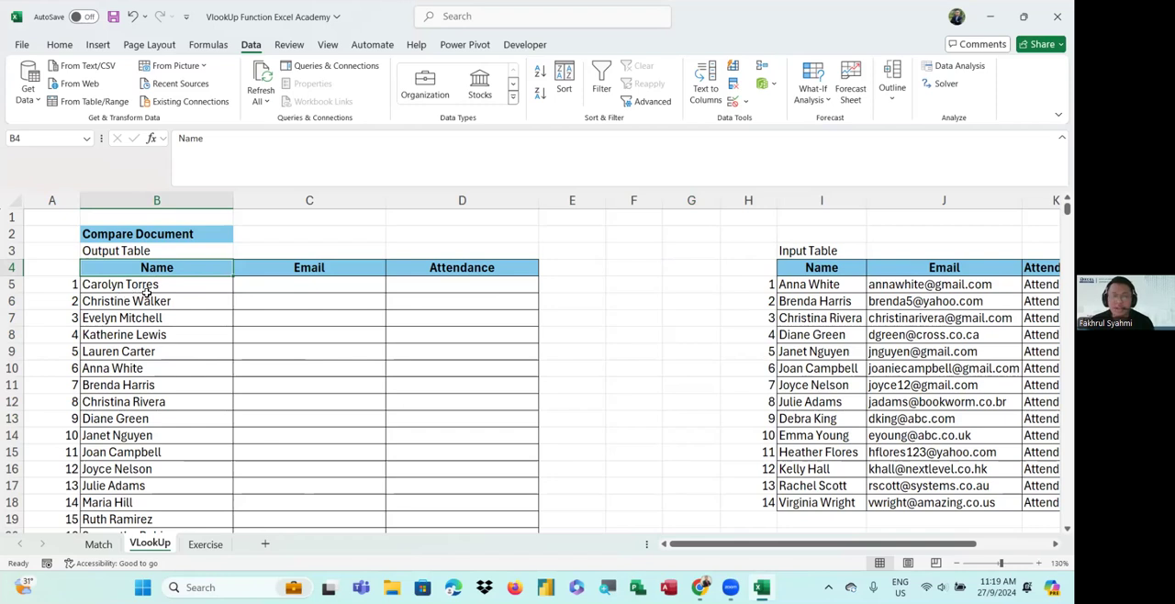
Start a VLOOKUP formula in the first Email cell using the name in B5 as the lookup value
click(295, 284)
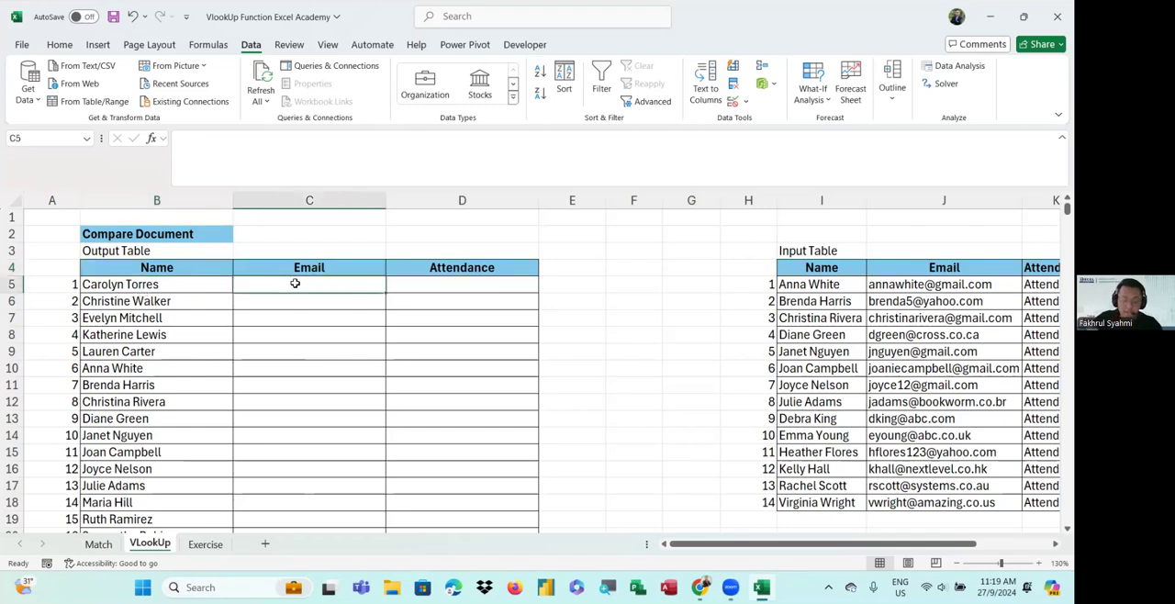
text(=)
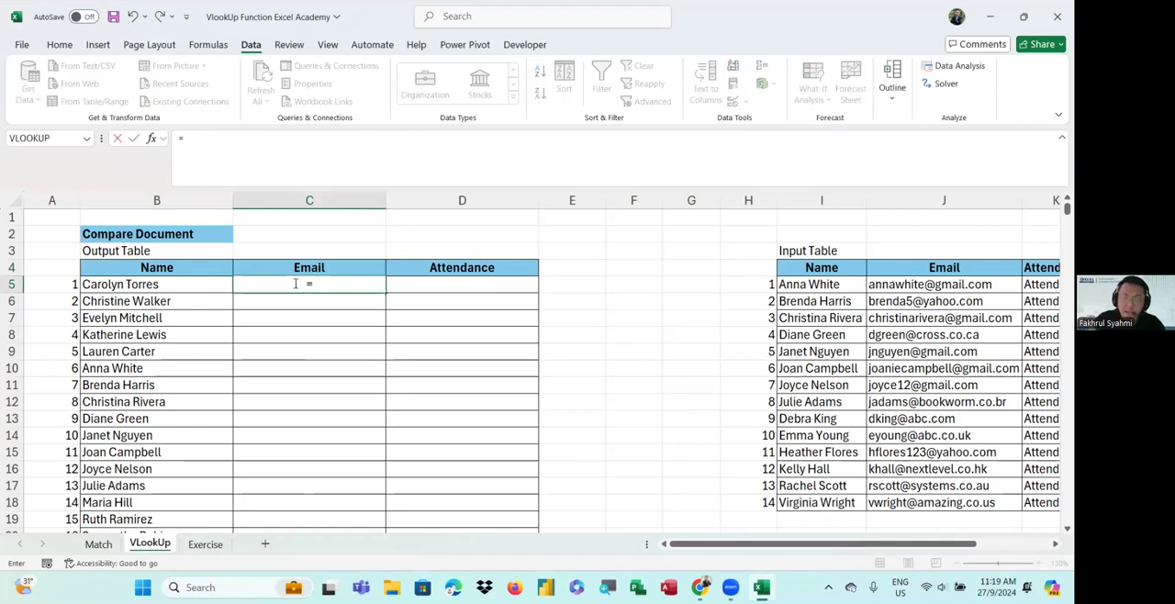
text(vlo)
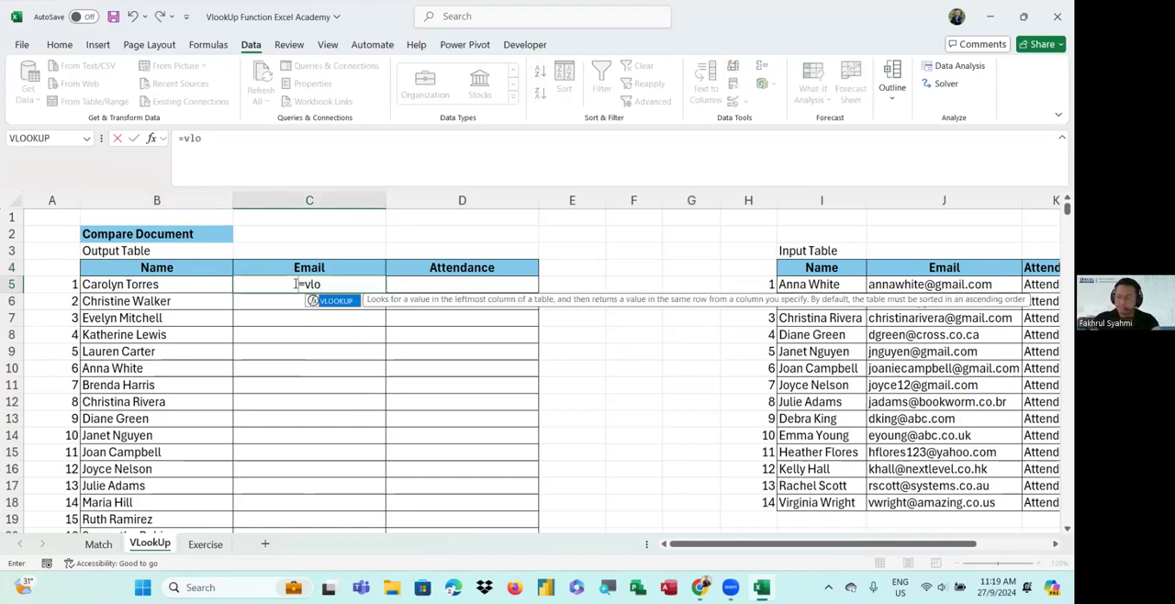
key(Tab)
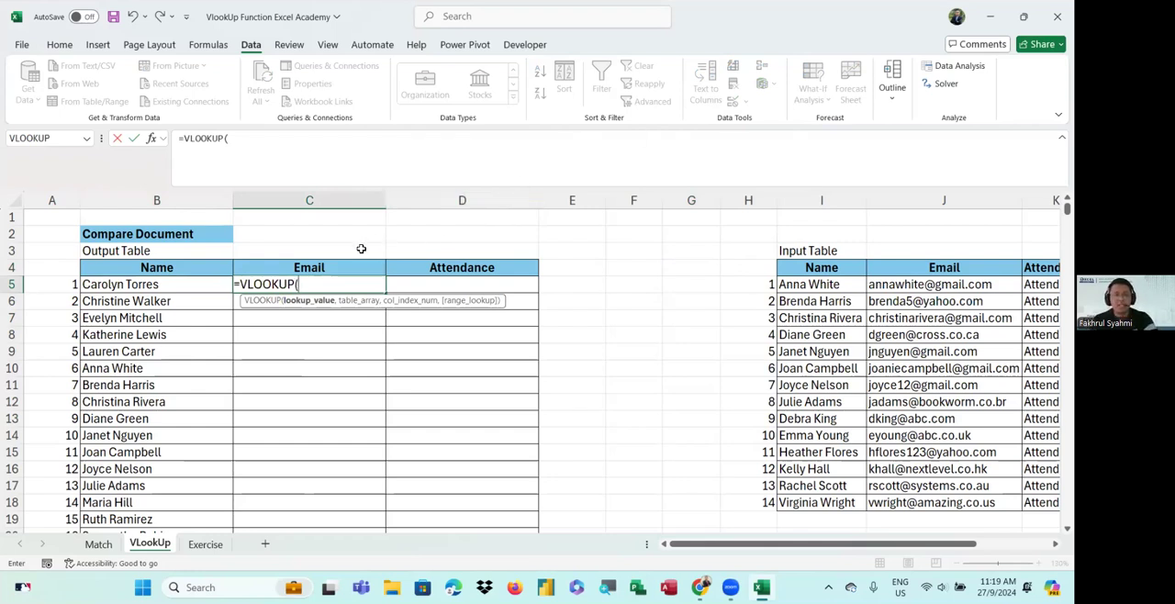
click(126, 287)
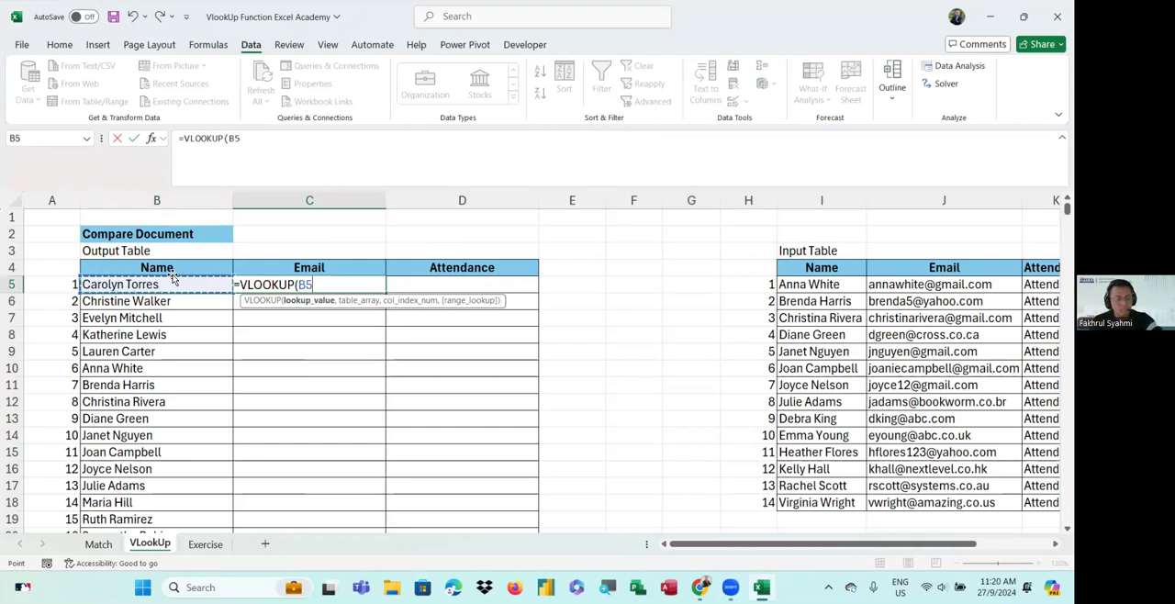
key(F4)
key(BackSpace)
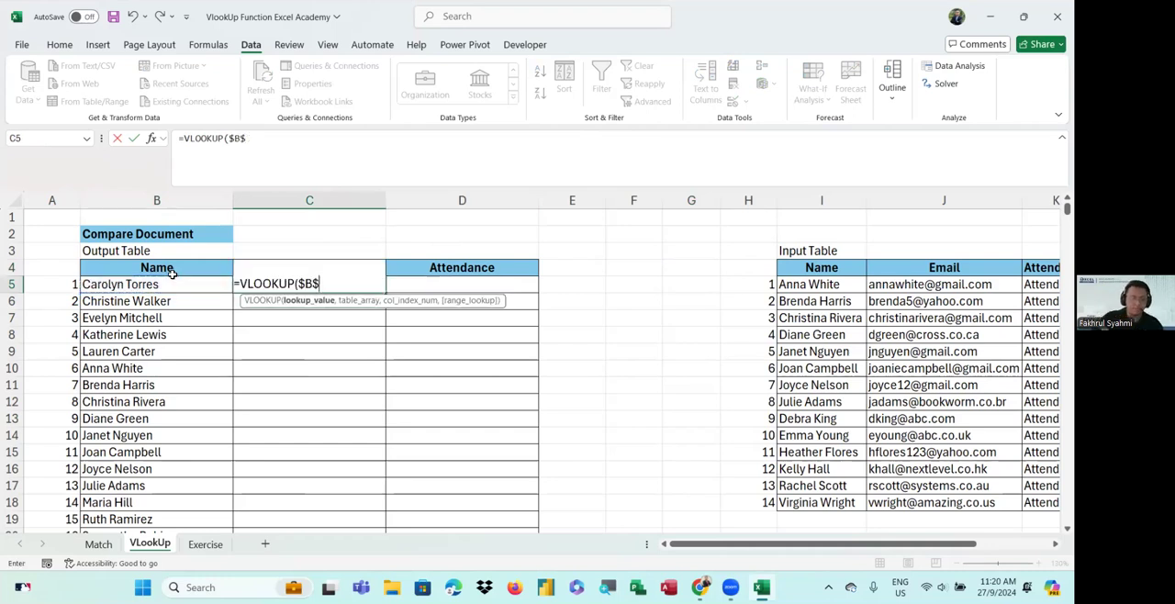
key(BackSpace)
key(BackSpace)
click(174, 286)
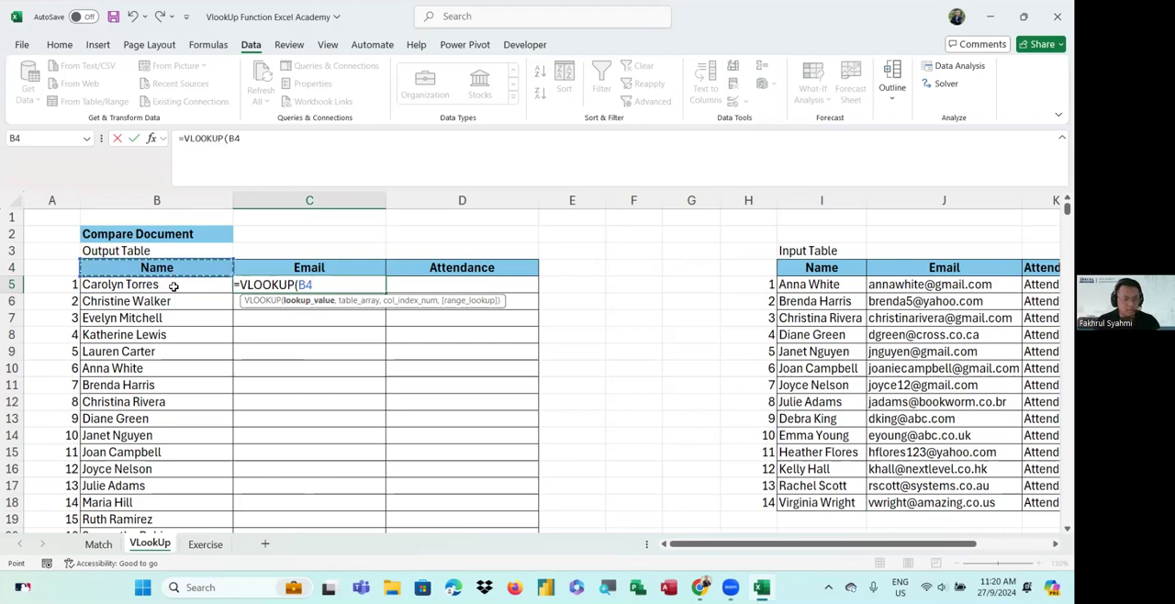
text(,)
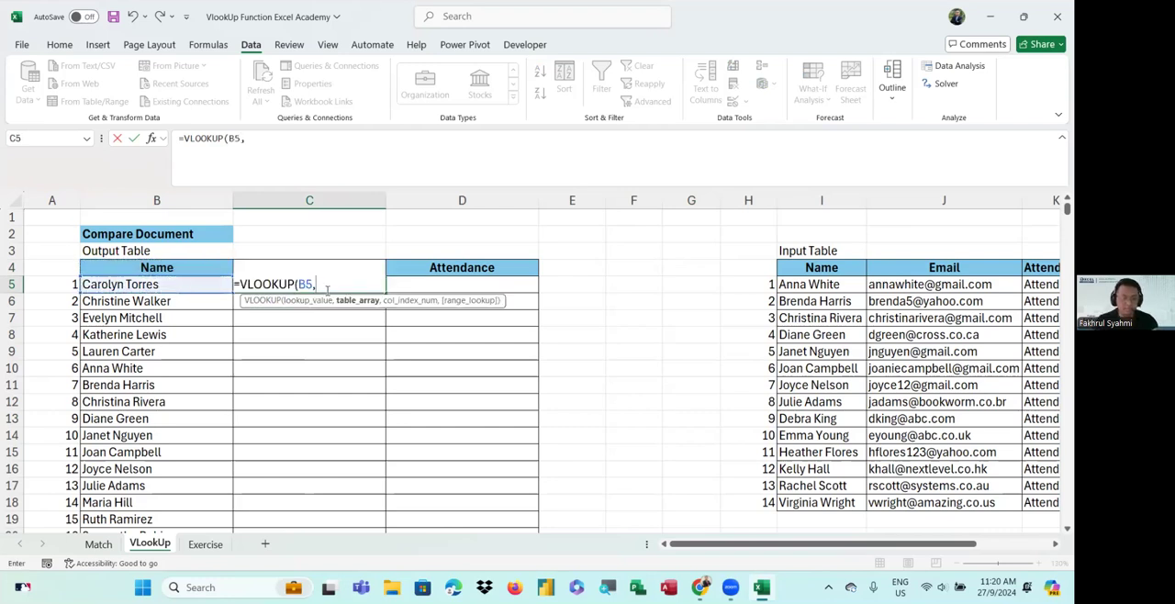
Set the VLOOKUP table array to the input table's names and emails, locked as $I$5:$J$18
drag(392, 327, 396, 345)
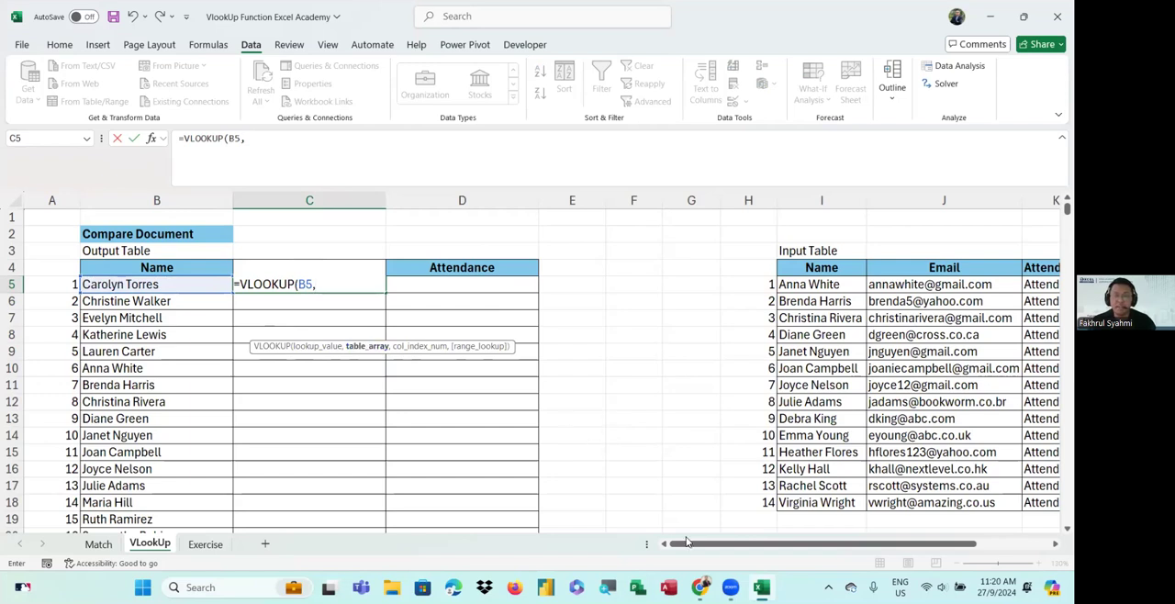
drag(706, 545, 779, 561)
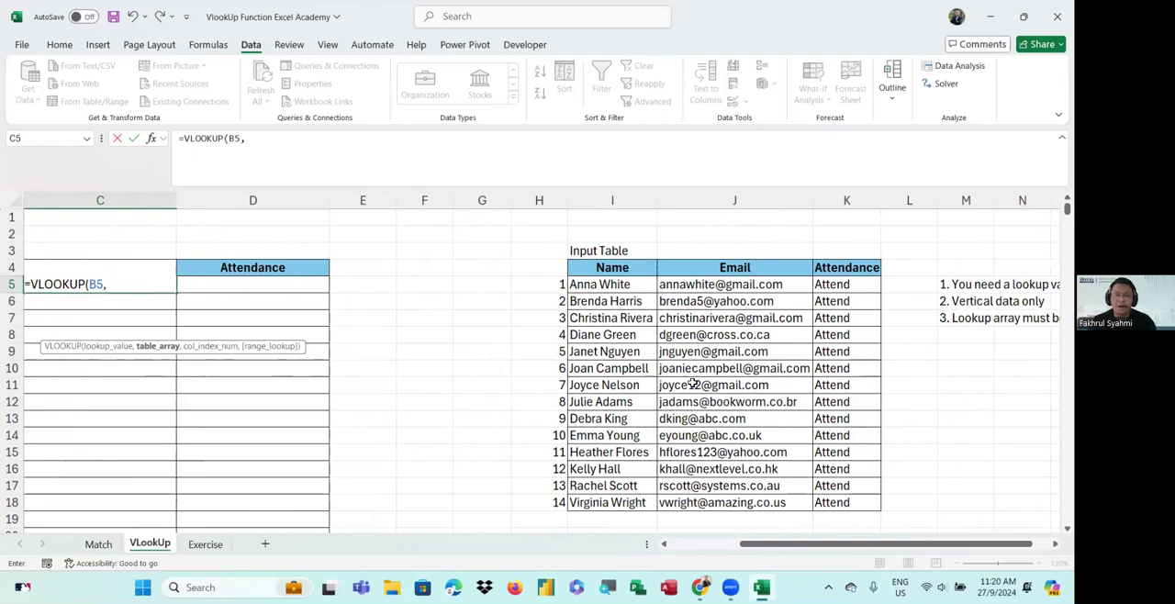
drag(601, 286, 622, 504)
drag(793, 545, 735, 549)
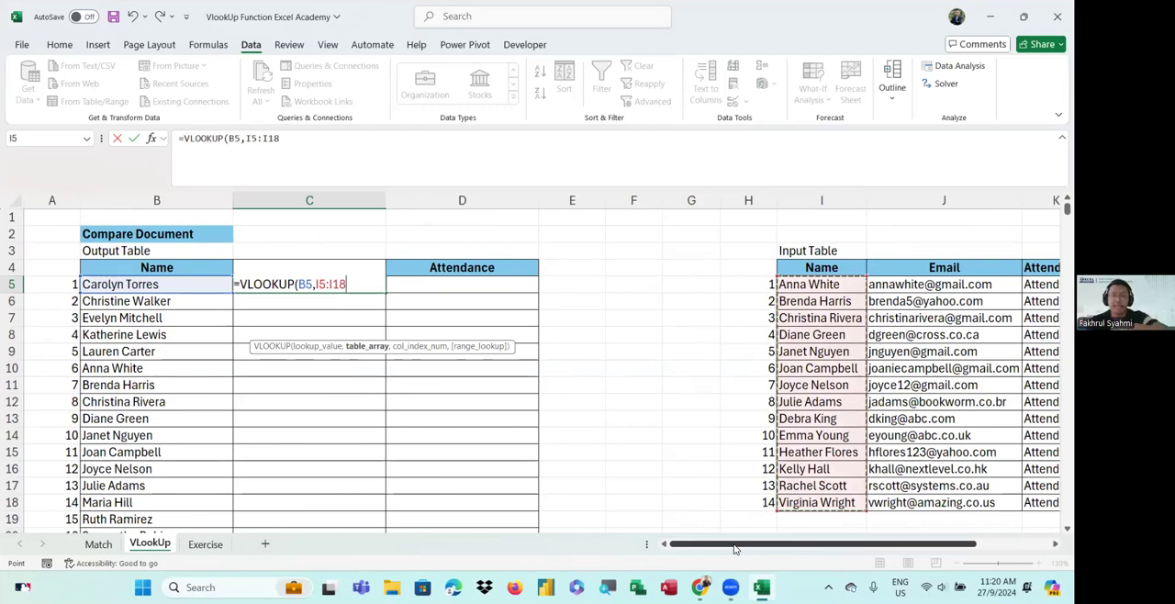
drag(760, 550, 797, 551)
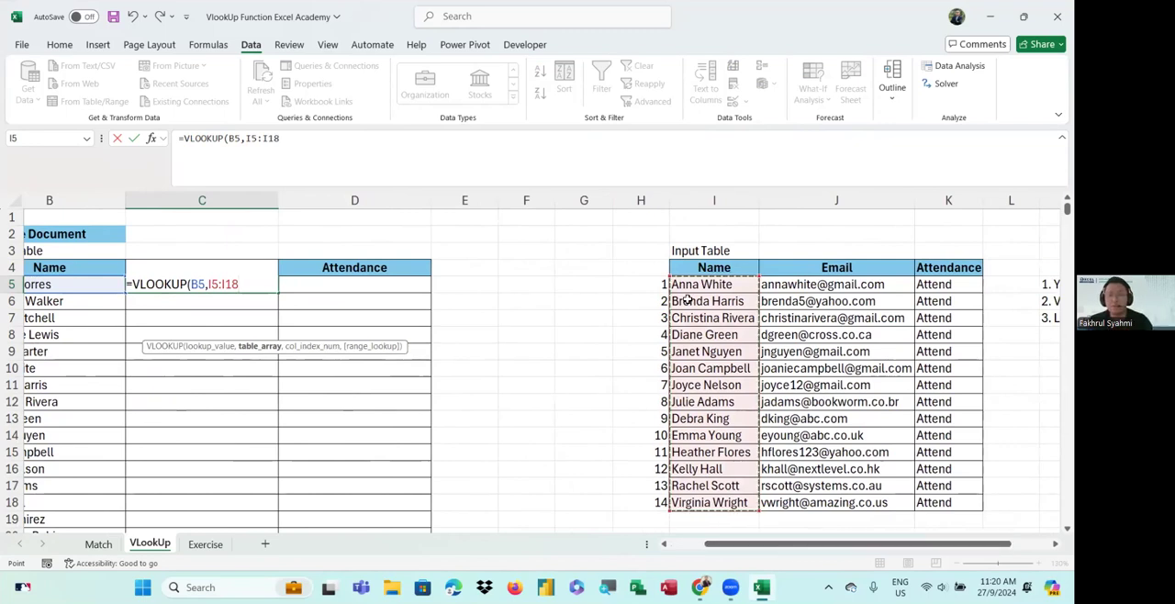
drag(690, 285, 719, 497)
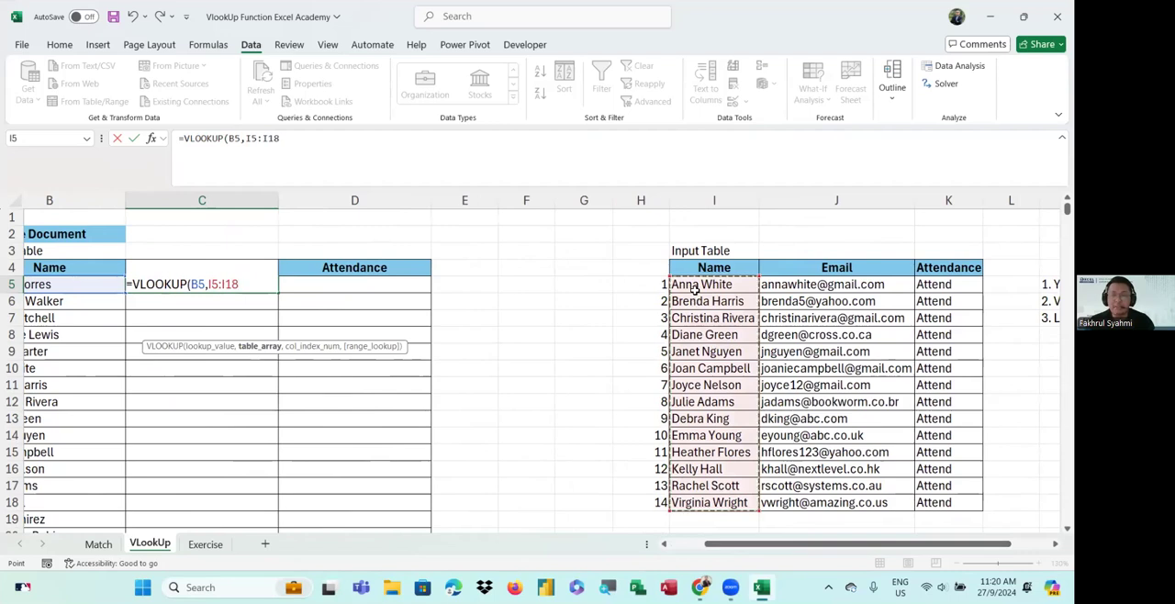
drag(695, 286, 835, 504)
drag(833, 547, 860, 553)
drag(620, 285, 756, 489)
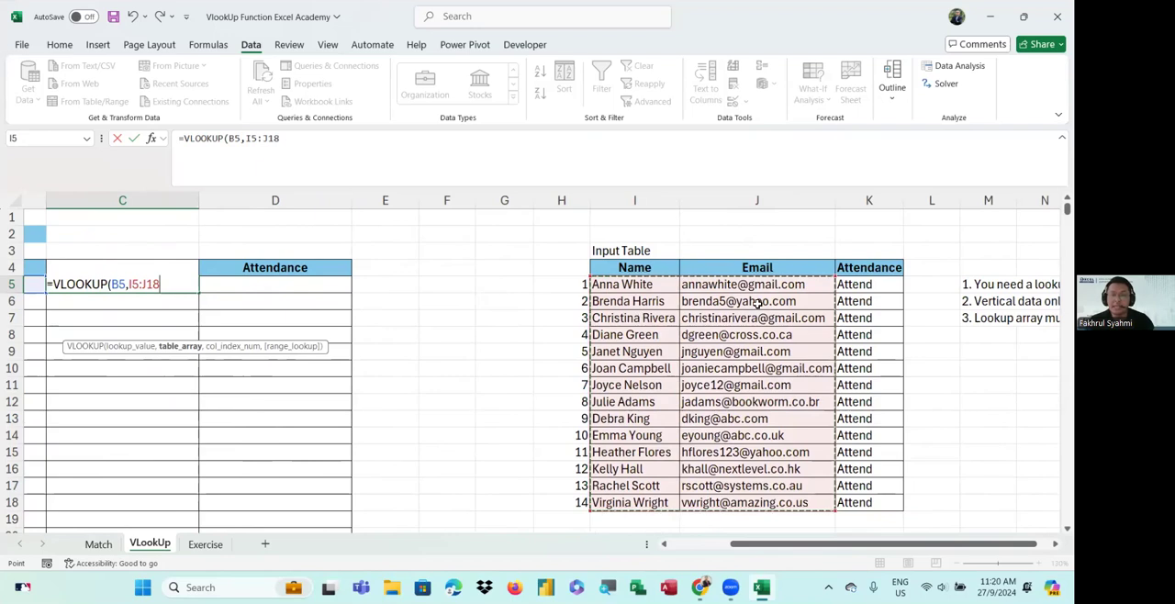
drag(624, 286, 744, 474)
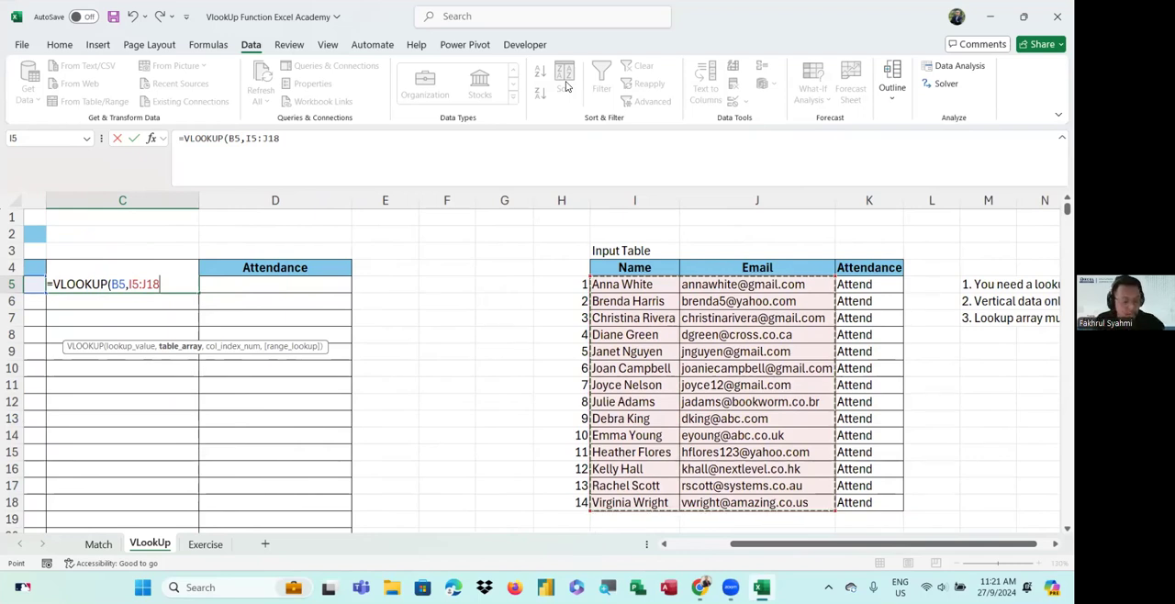
key(F4)
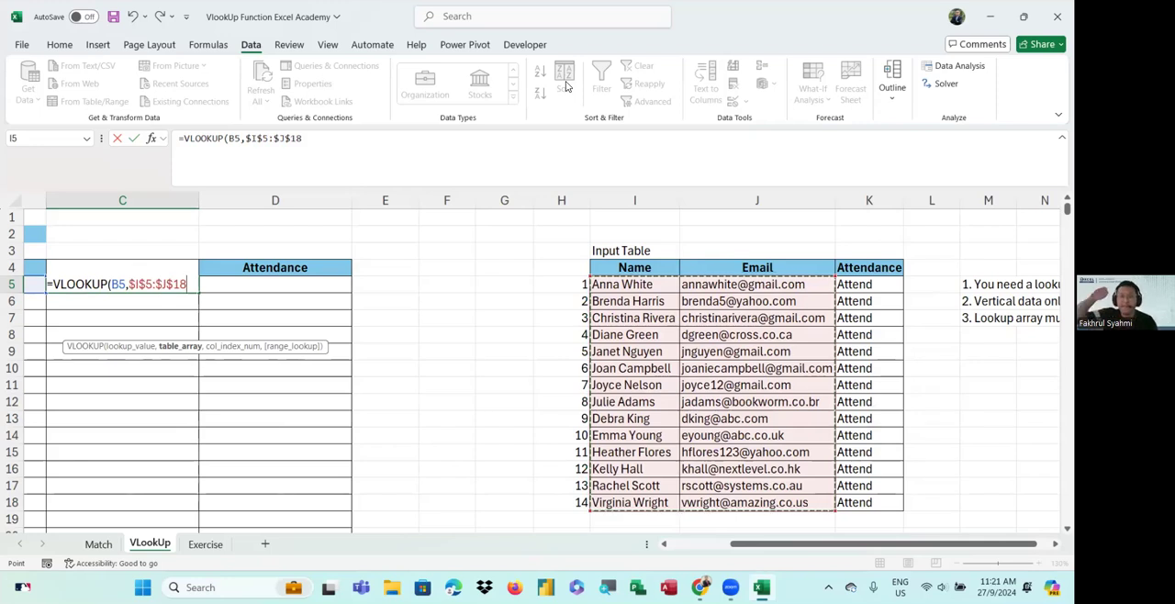
Finish the VLOOKUP formula in C5 with column index 2 and exact match 0, then enter it
click(567, 87)
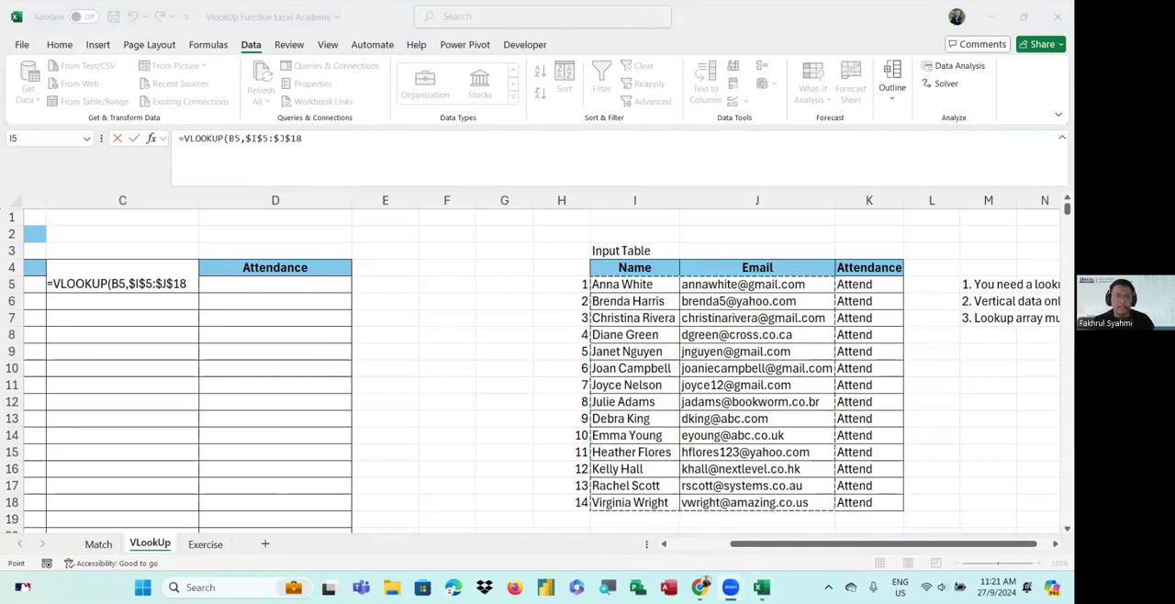
click(188, 283)
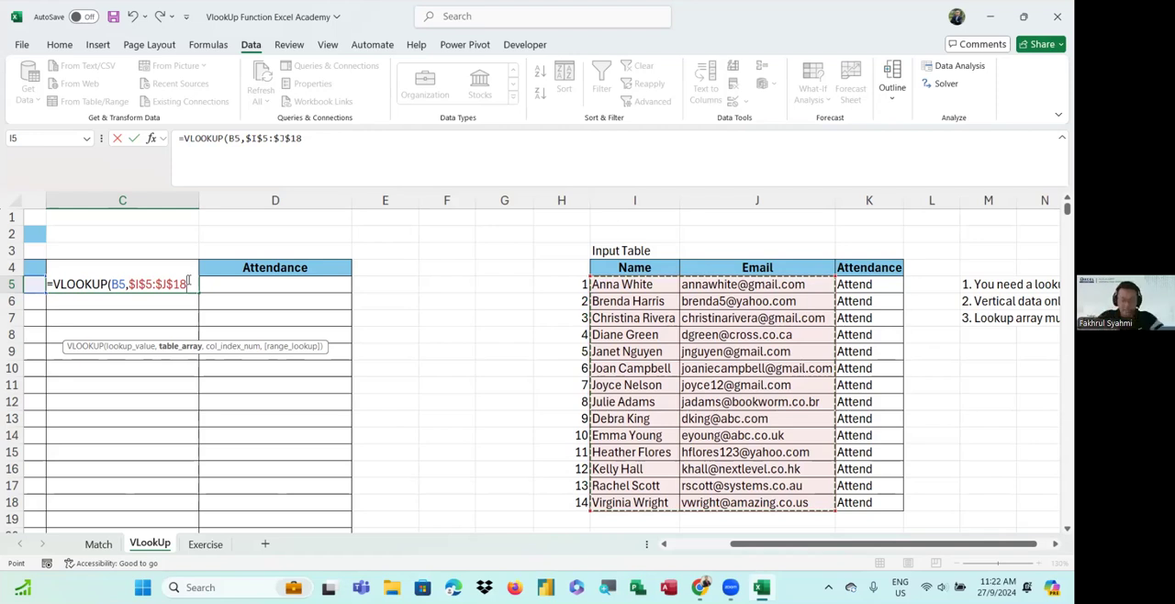
text(,2)
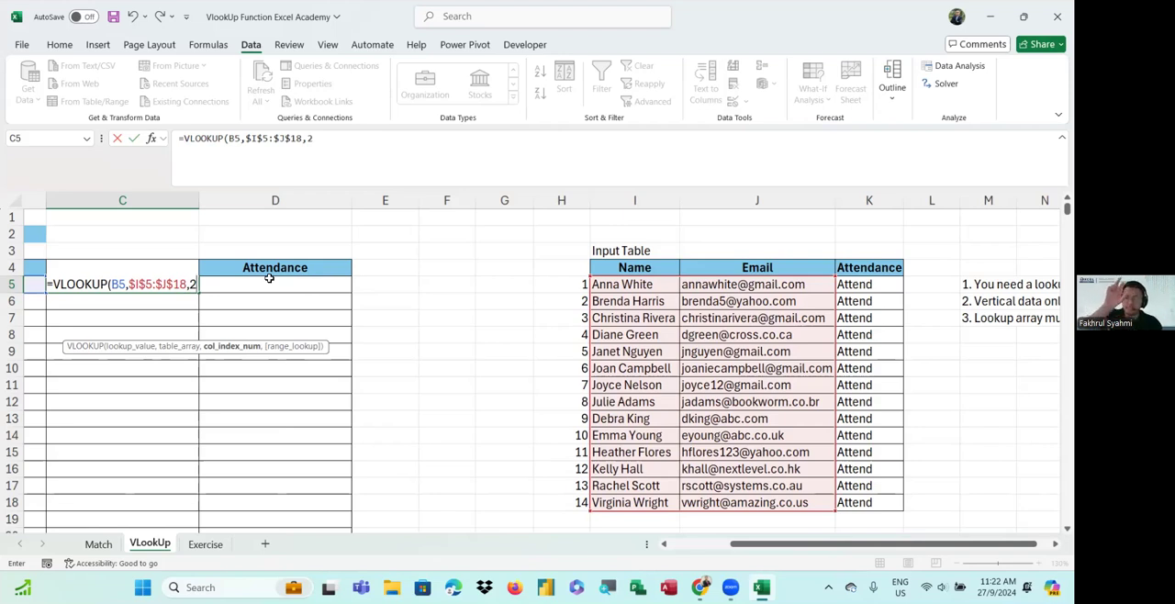
text(,)
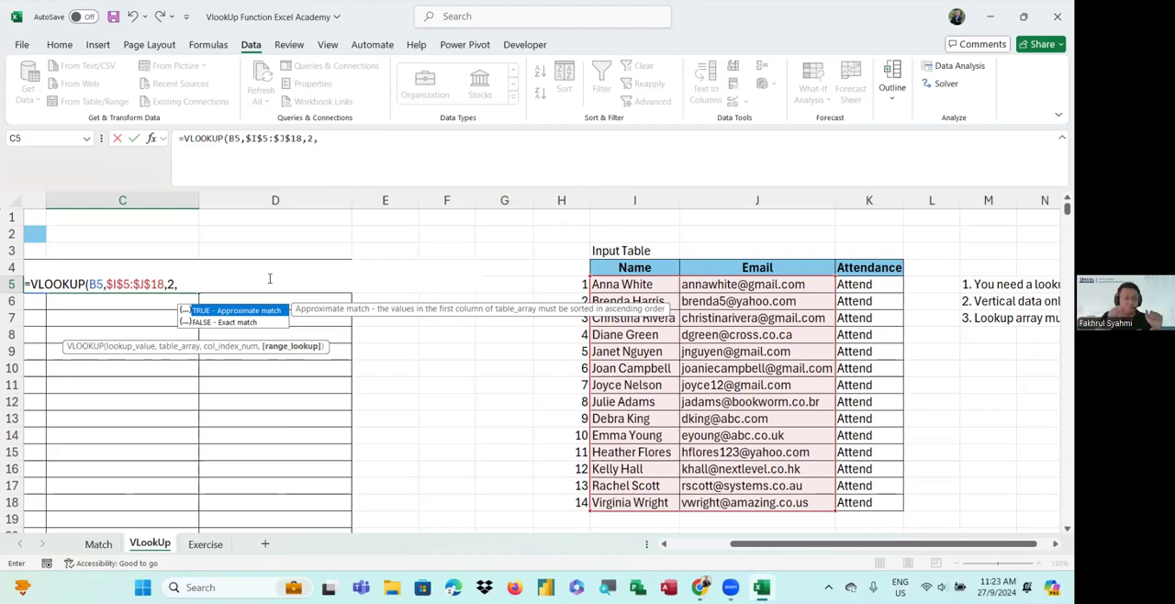
text(0)
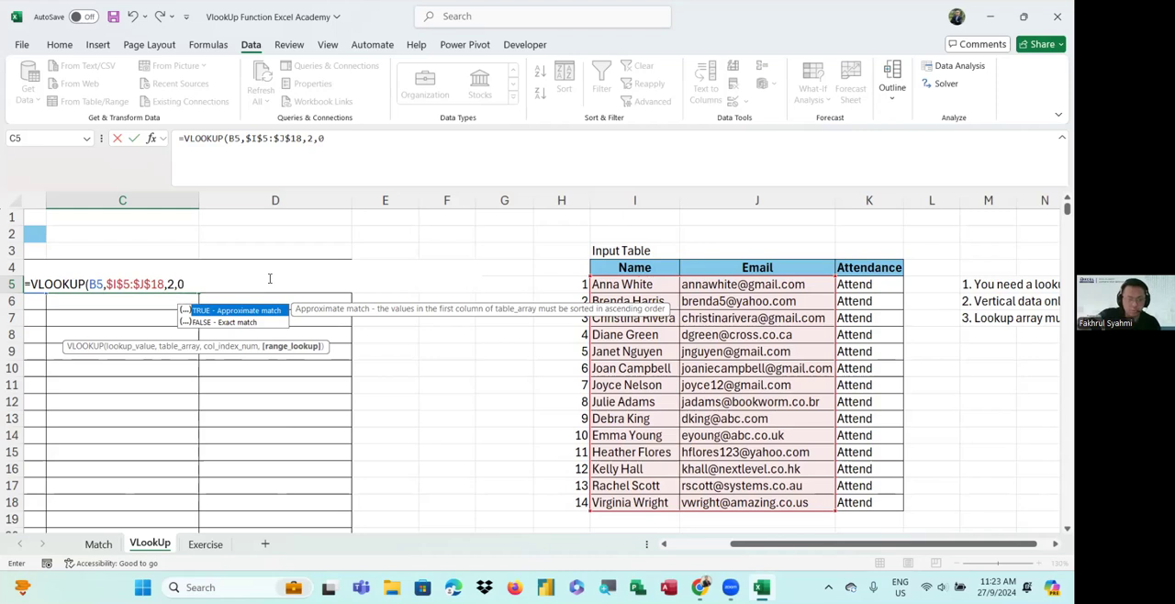
key(BackSpace)
key(BackSpace)
key(BackSpace)
text(0)
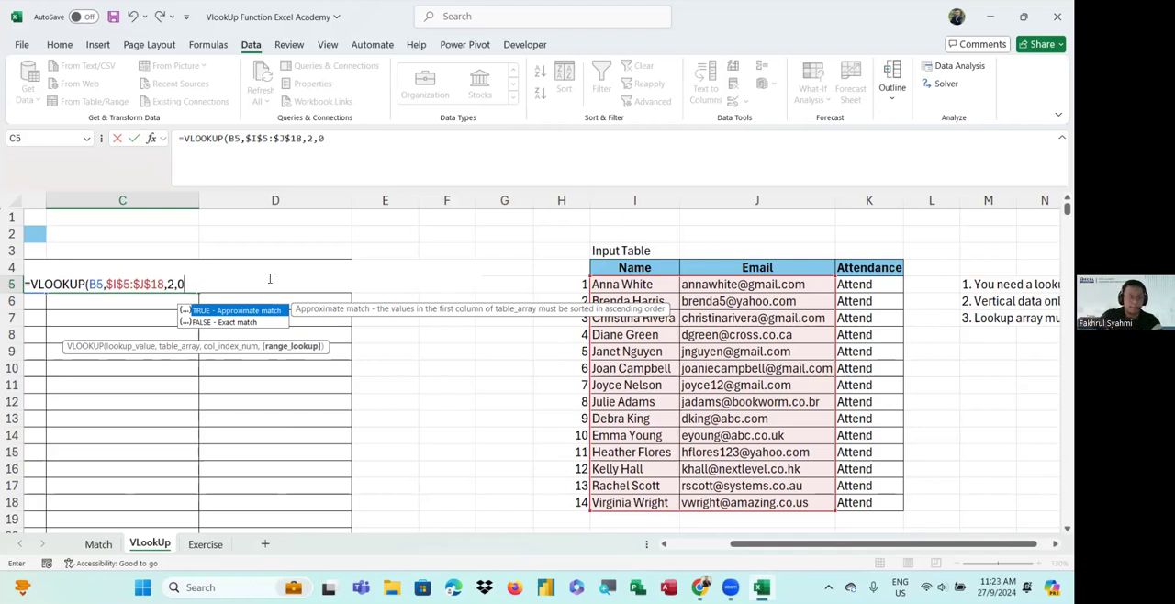
text())
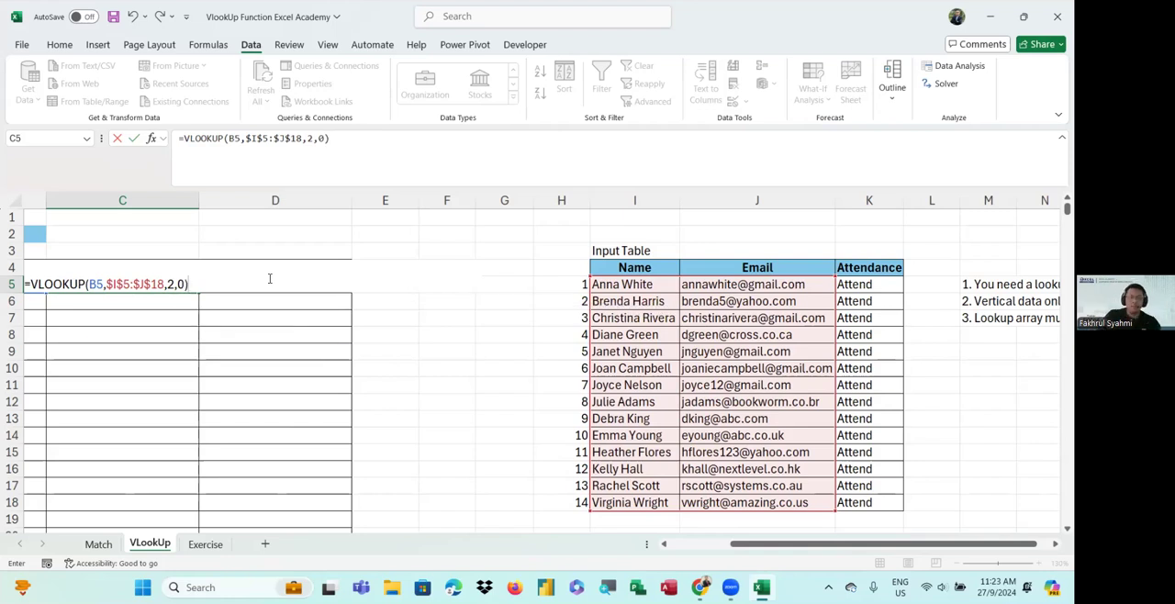
key(Return)
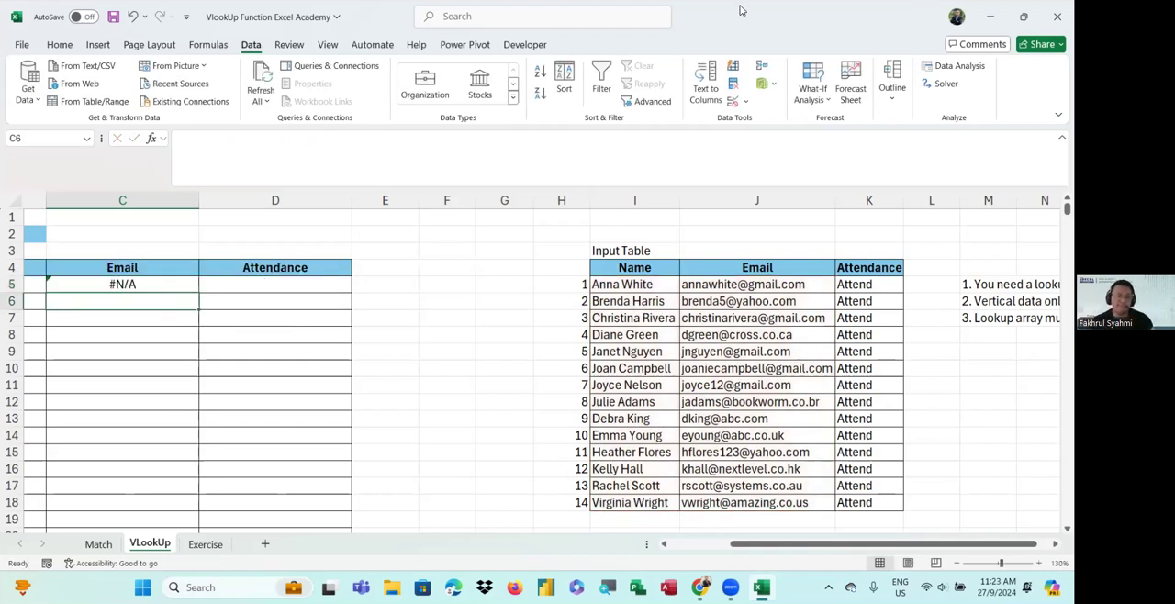
Fill the VLOOKUP formula down the whole Email column of the output table
click(348, 268)
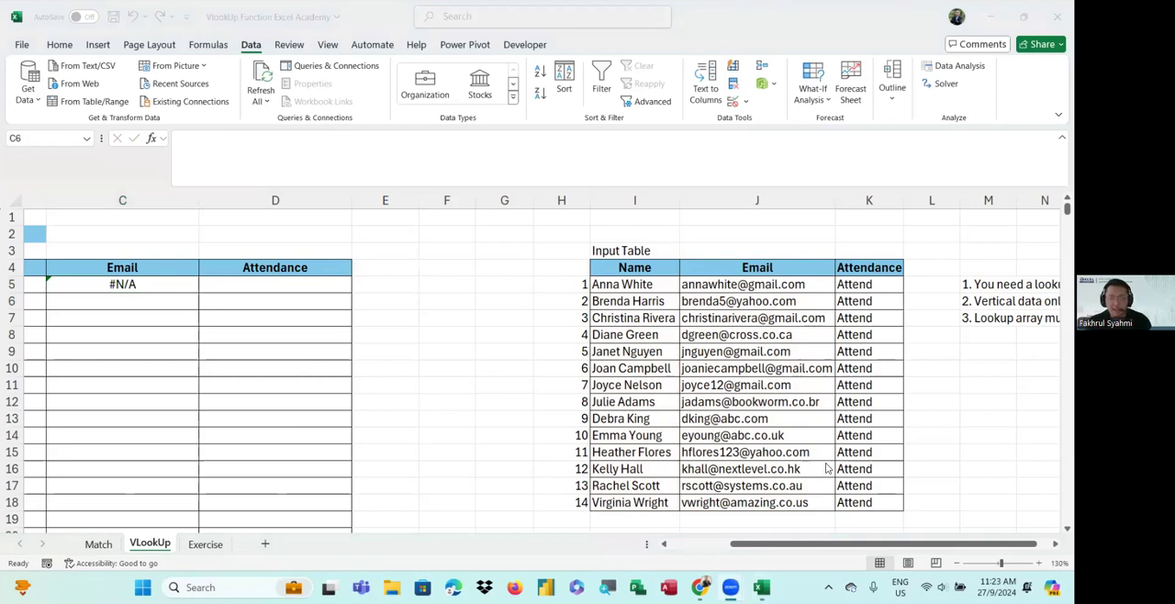
drag(778, 547, 719, 545)
click(361, 286)
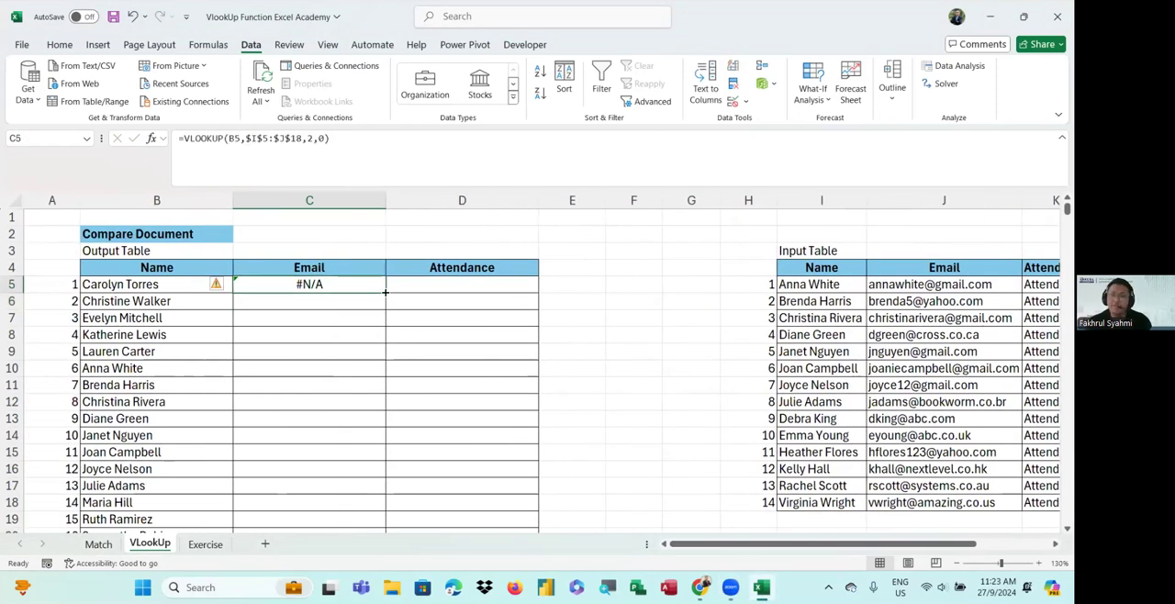
double_click(386, 292)
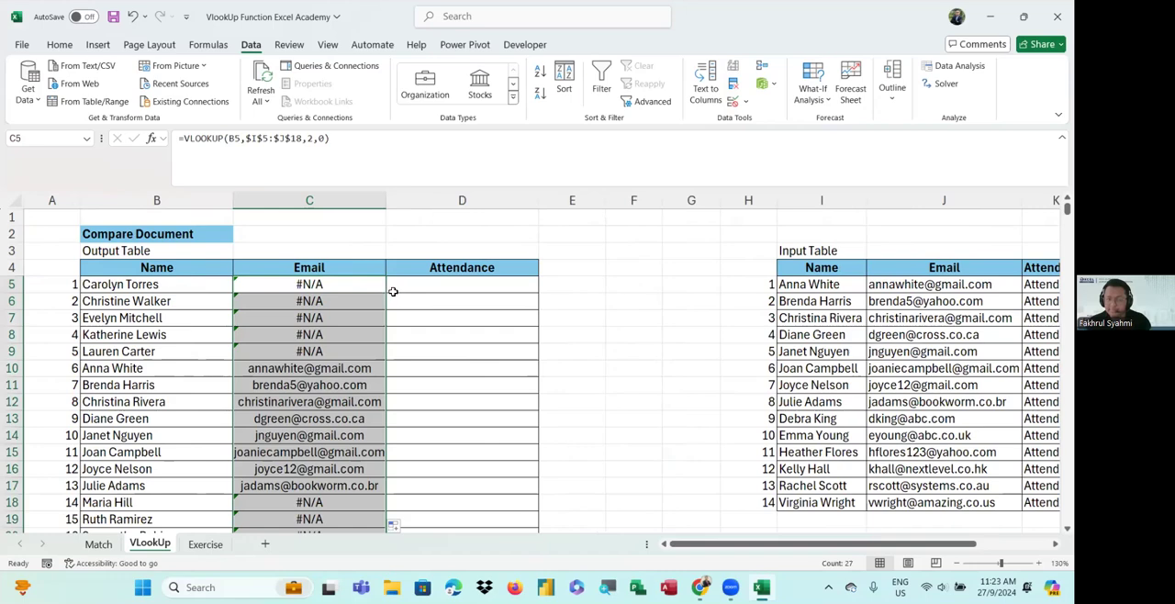
scroll(285, 308, down, 3)
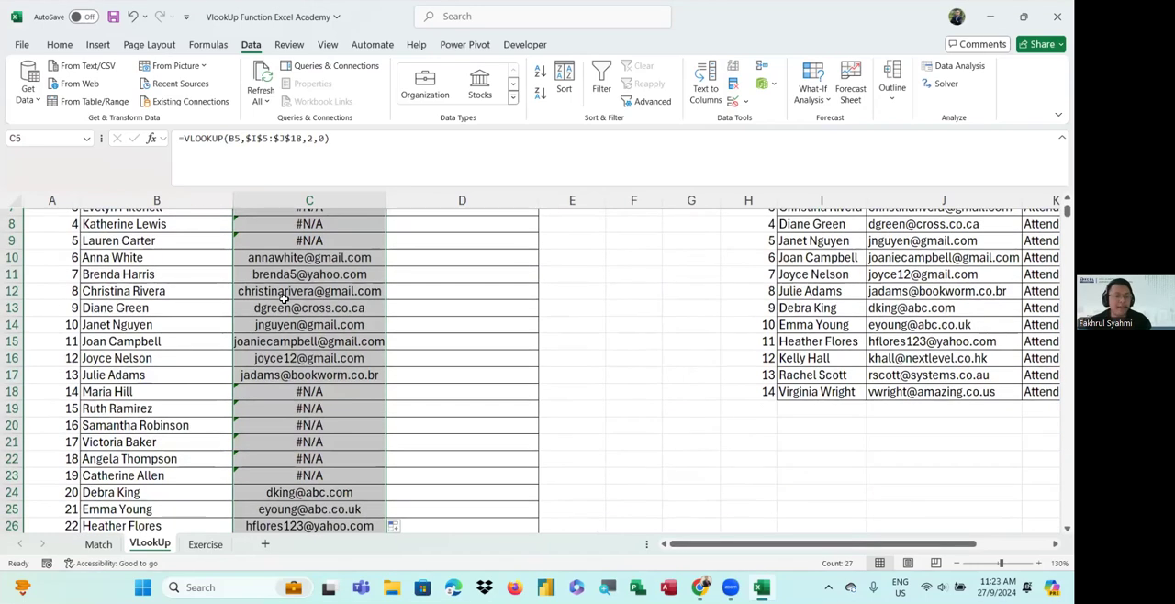
scroll(308, 352, down, 2)
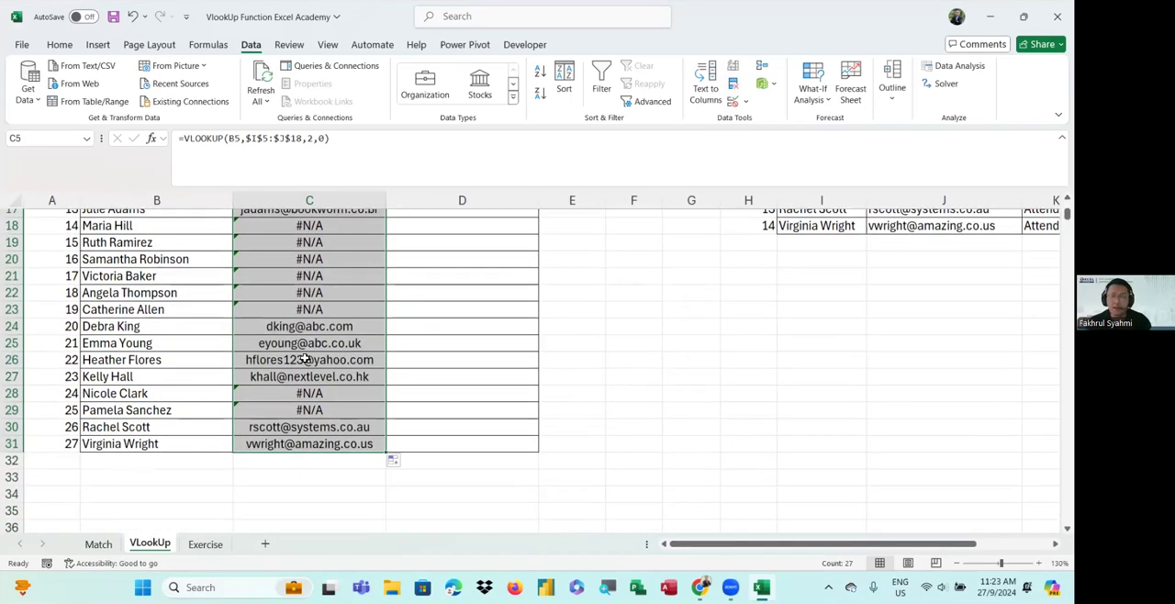
scroll(309, 360, up, 4)
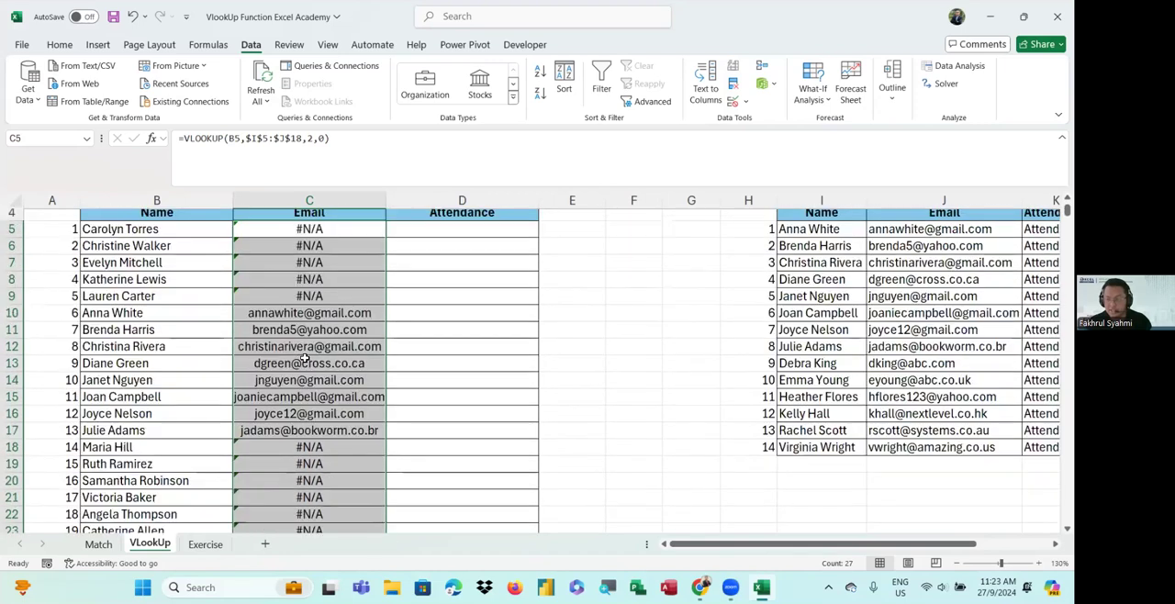
click(300, 231)
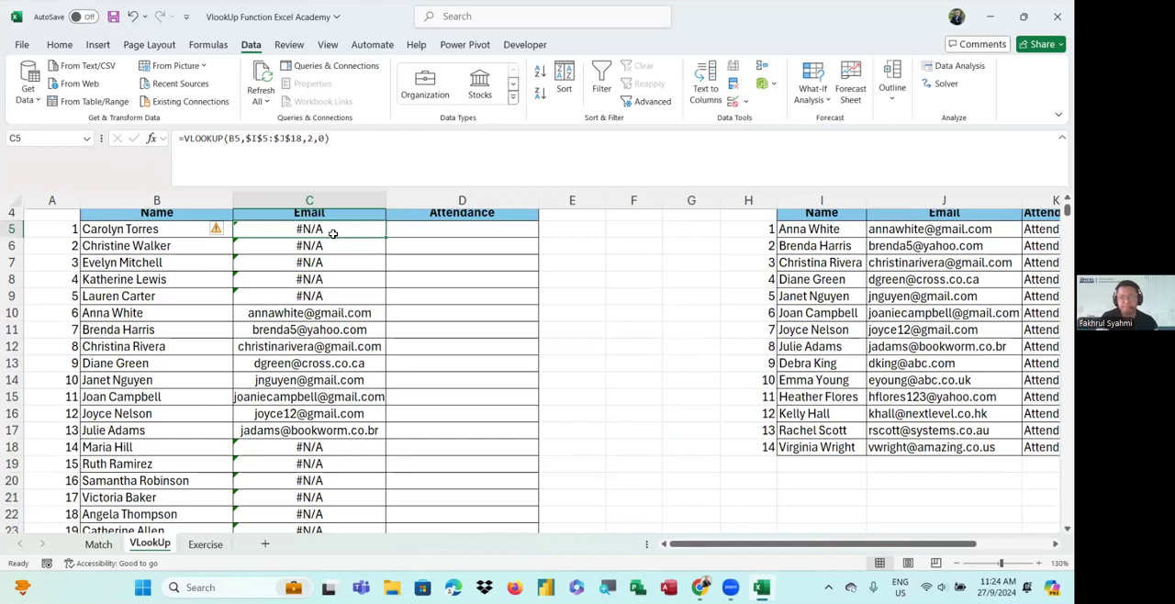
click(590, 84)
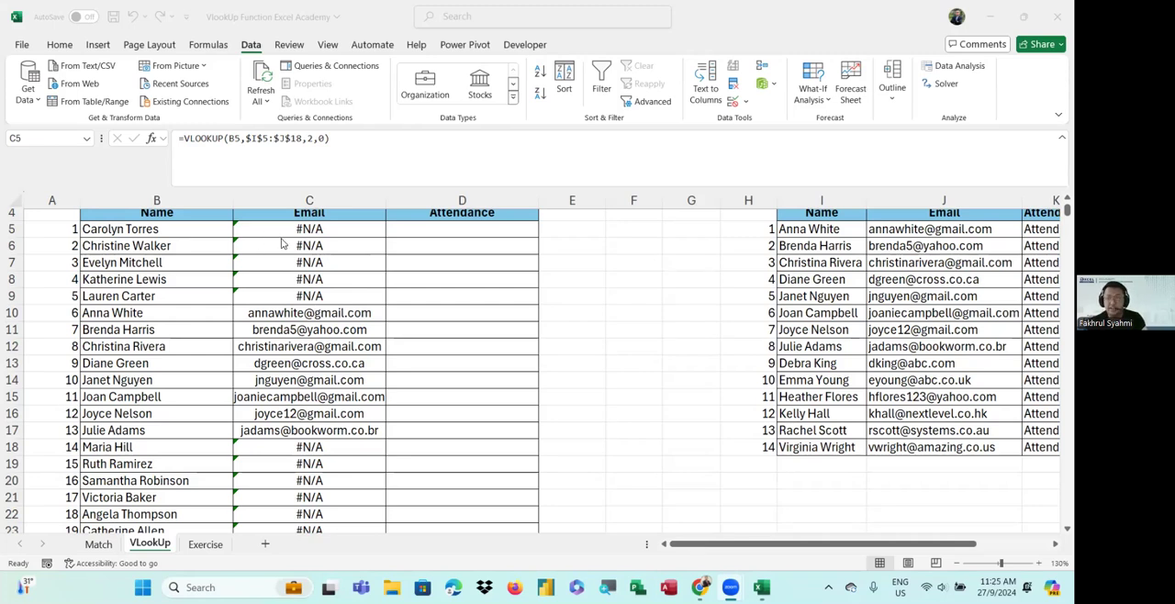
scroll(286, 289, down, 6)
scroll(294, 308, up, 7)
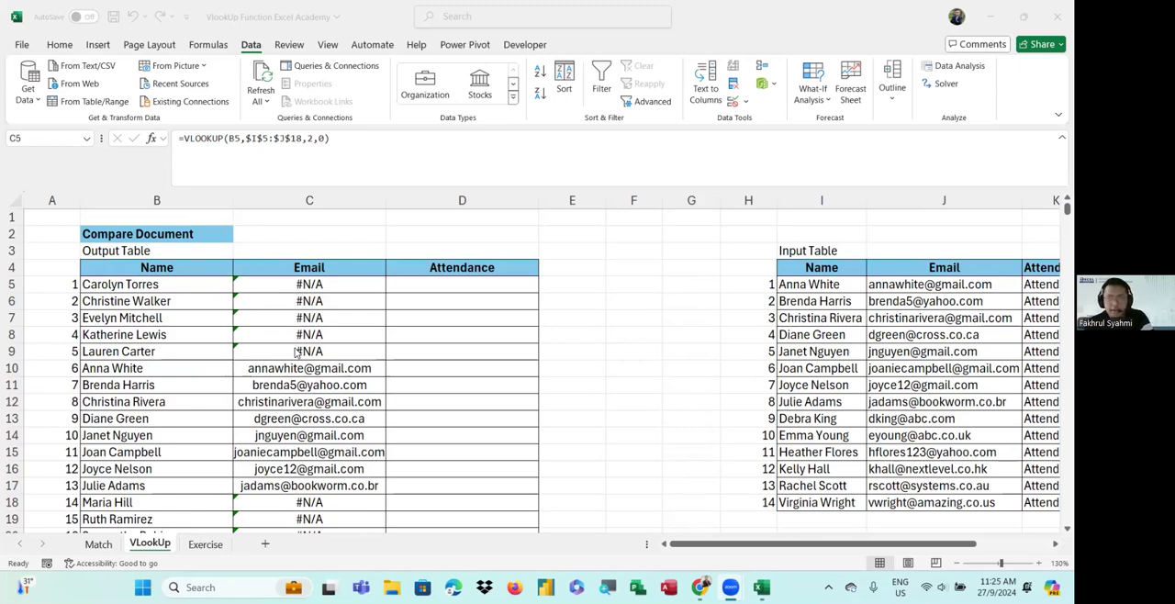
Edit the formula in C5 and wrap the VLOOKUP inside an IFNA function
double_click(278, 286)
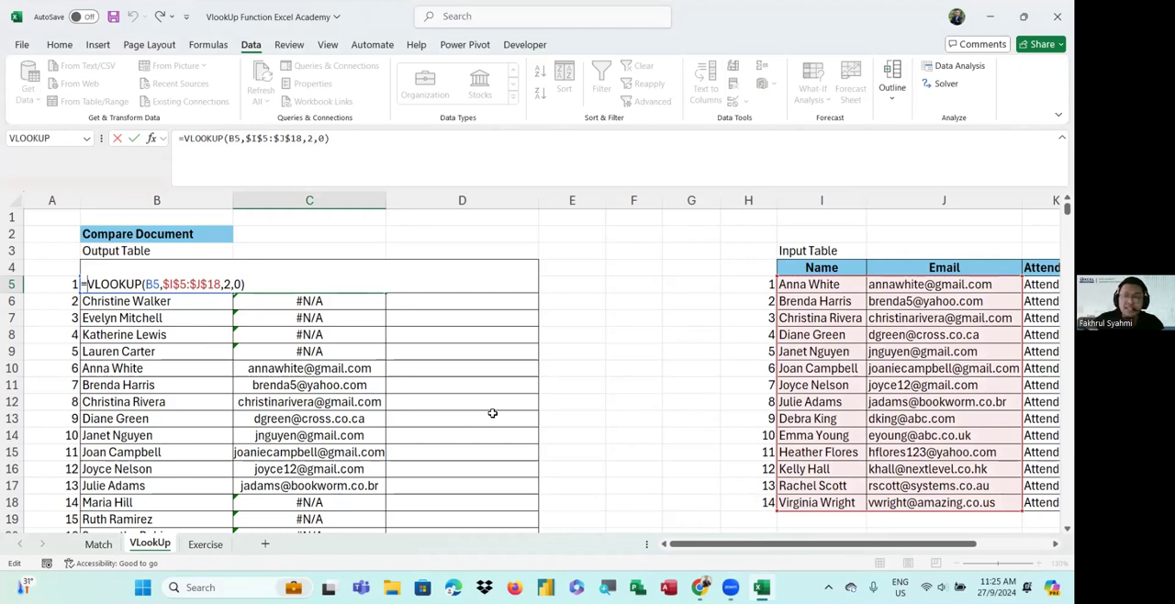
text(ifna)
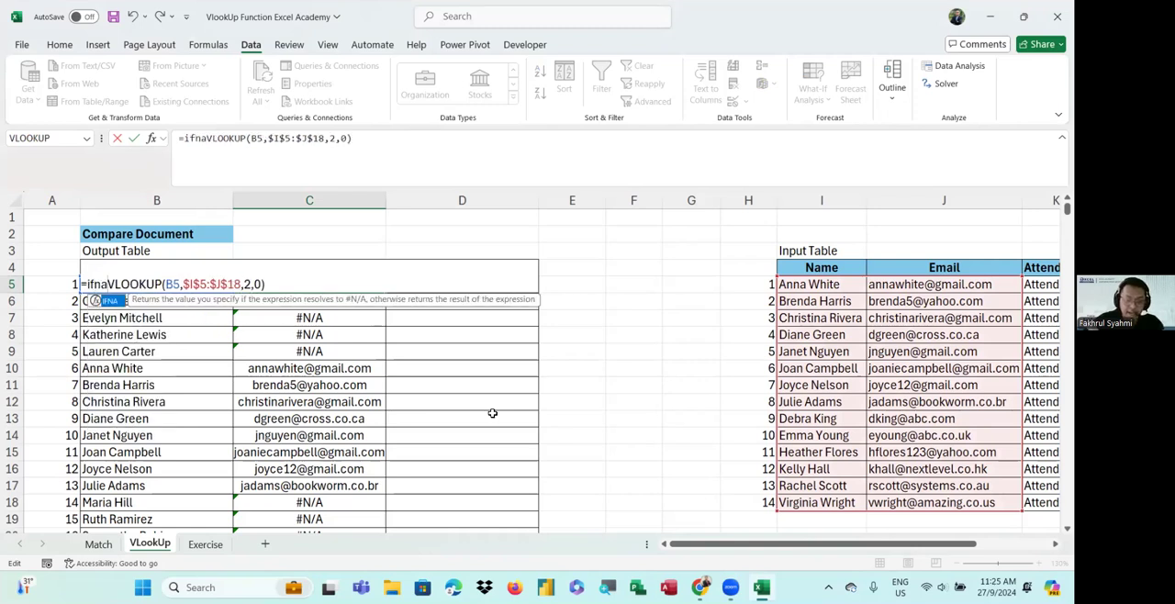
text(()
key(BackSpace)
key(Tab)
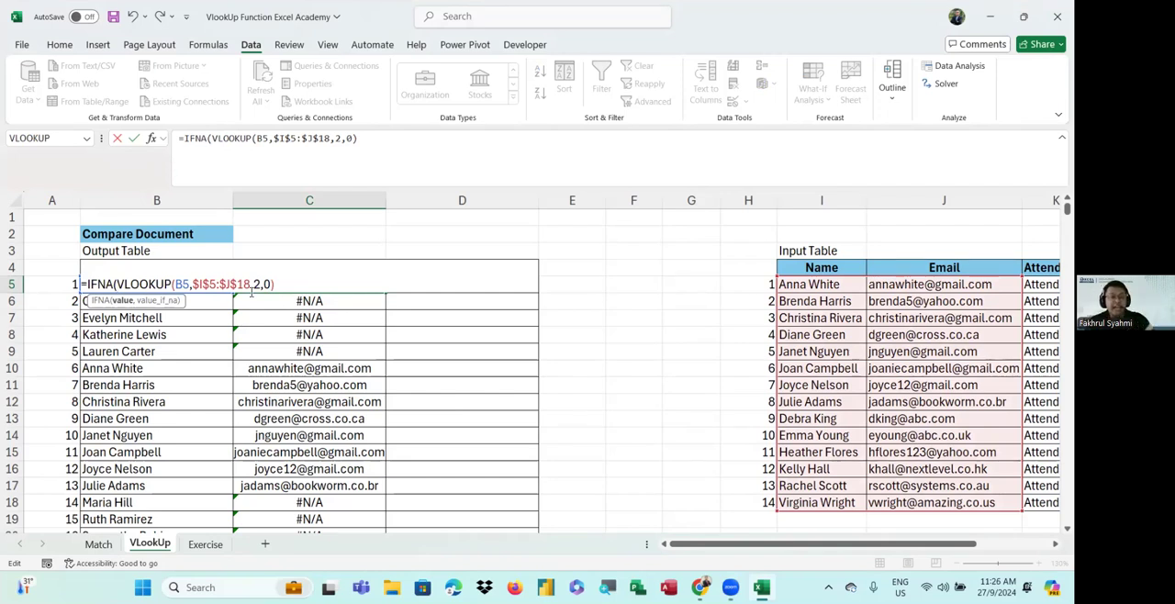
Set the IFNA fallback value to "No Email" and enter the formula
text(,)
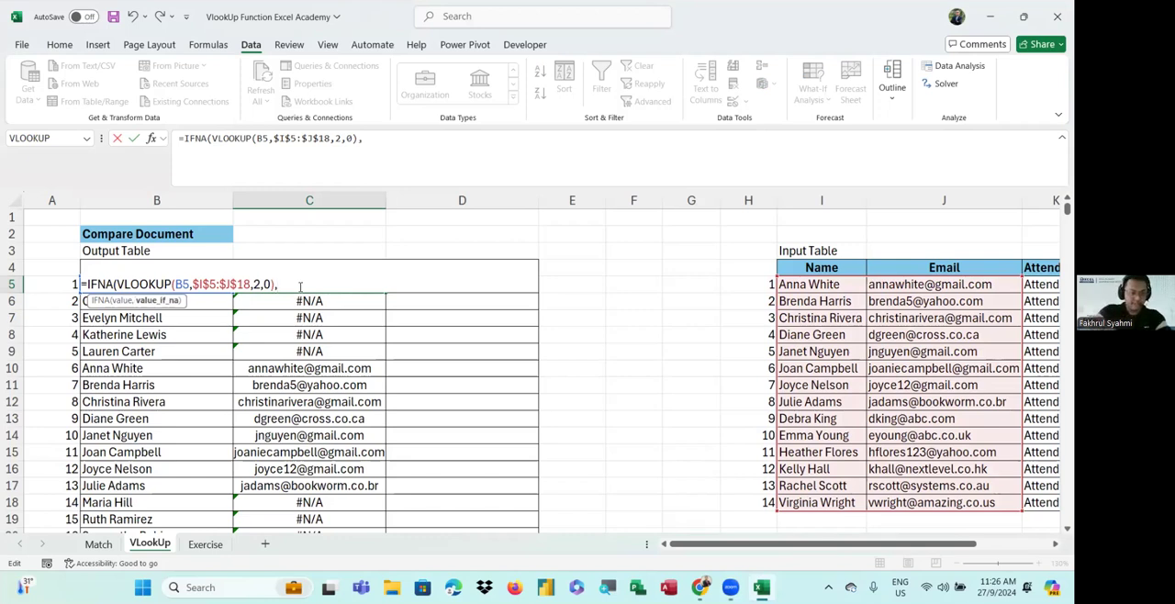
key(BackSpace)
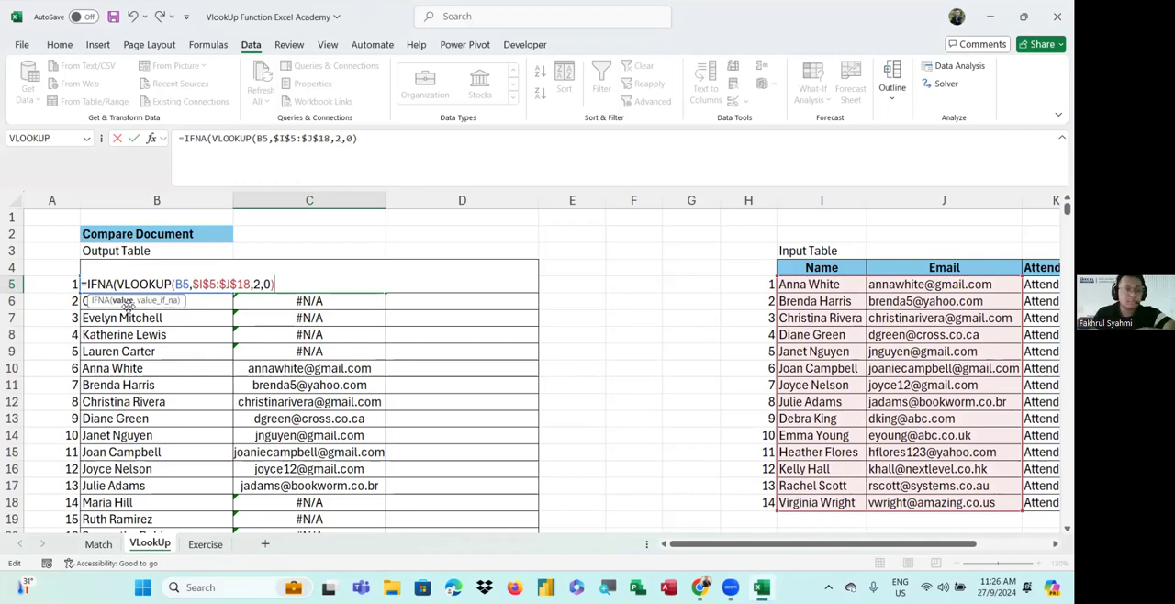
click(123, 302)
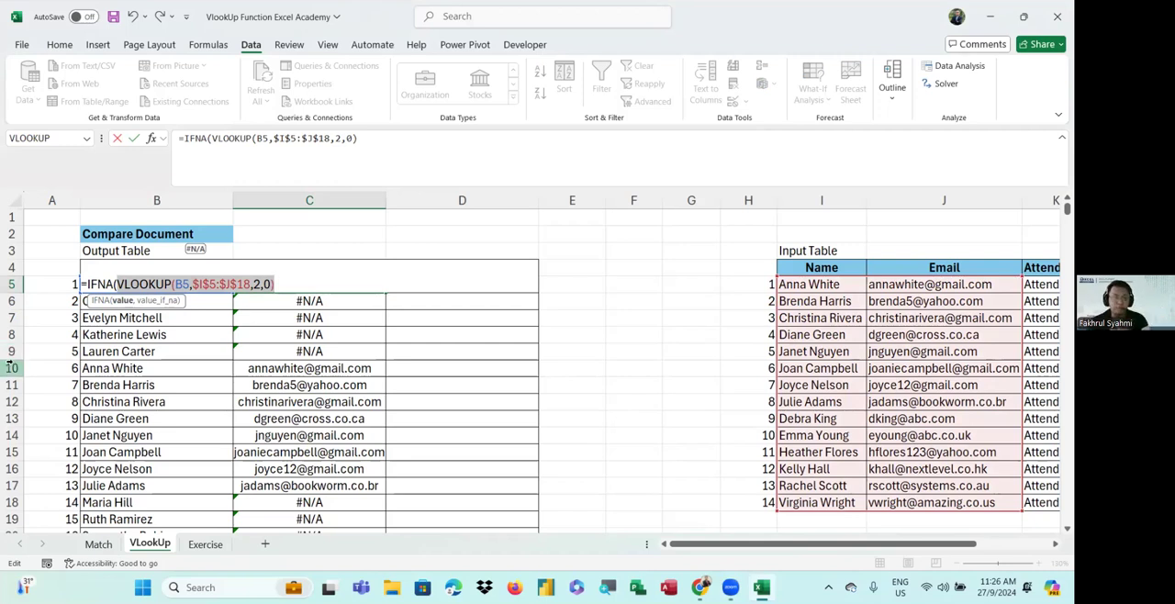
click(284, 285)
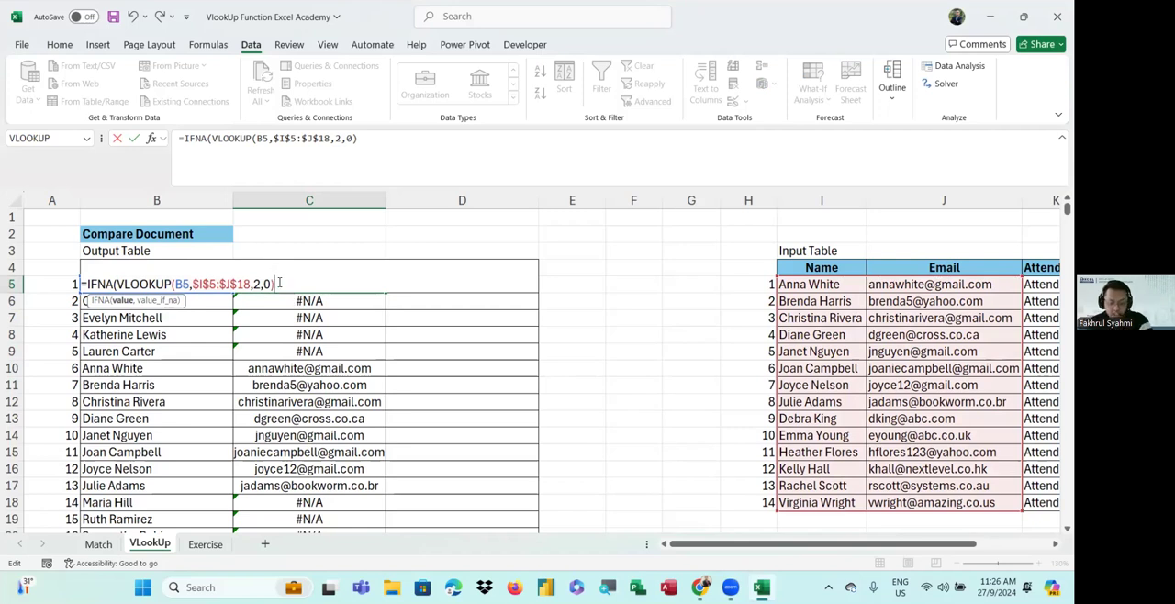
text(,)
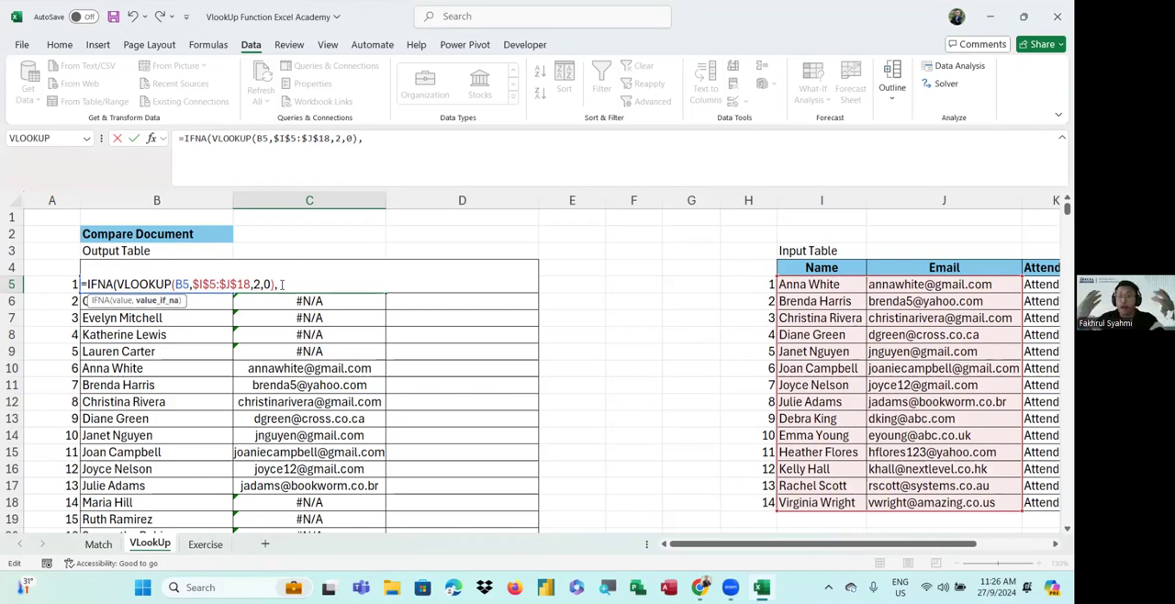
text(")
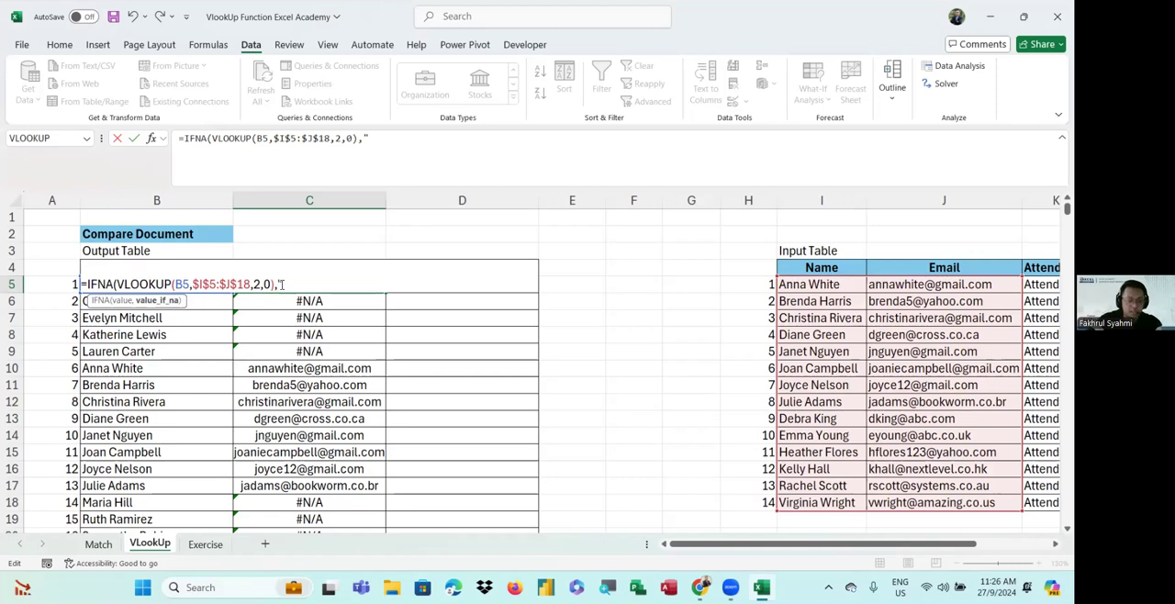
text(No Email")
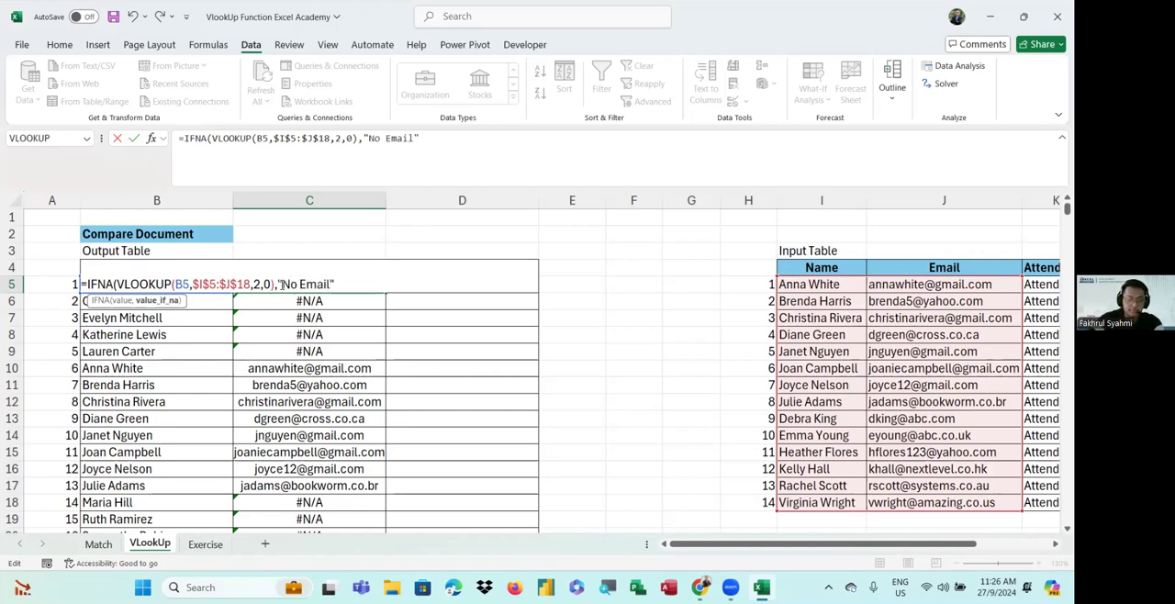
text())
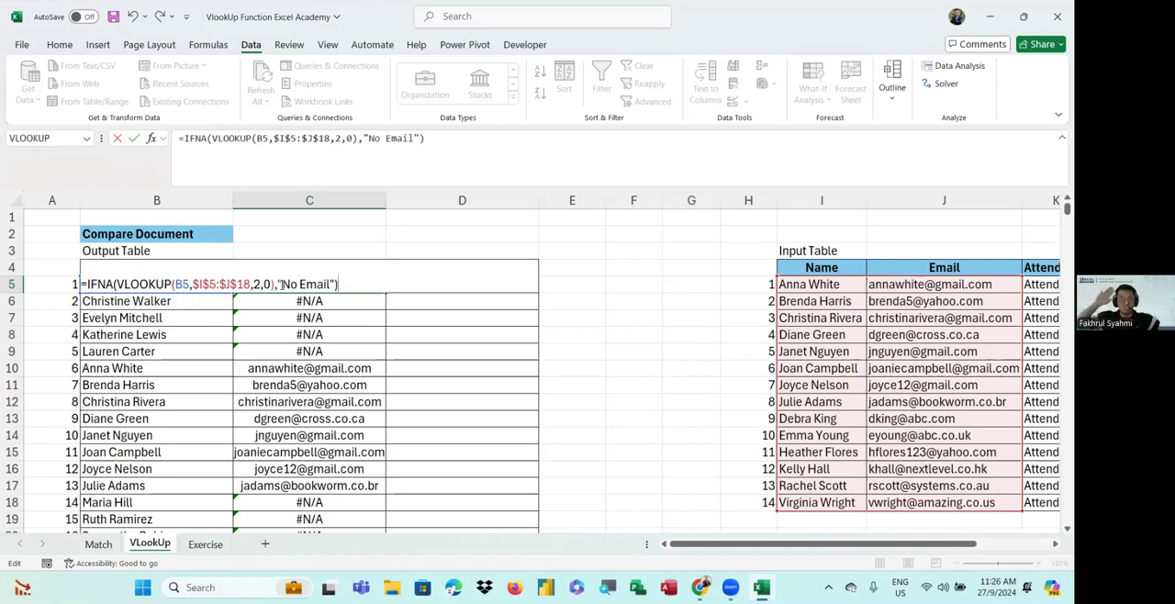
key(Return)
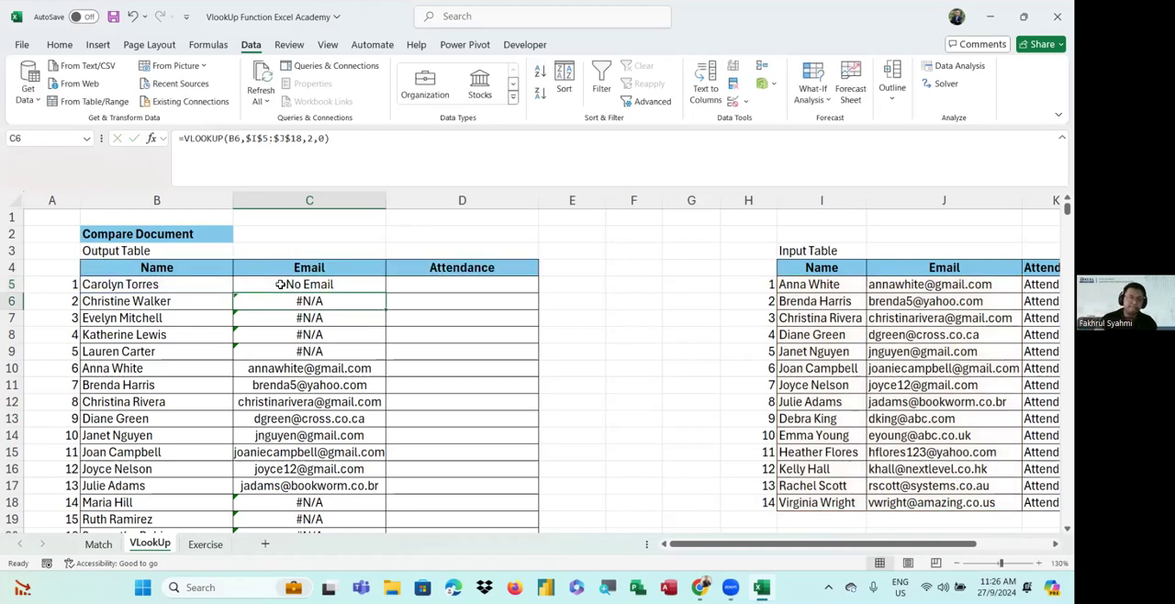
Fill the IFNA formula from C5 down the entire Email column
click(347, 287)
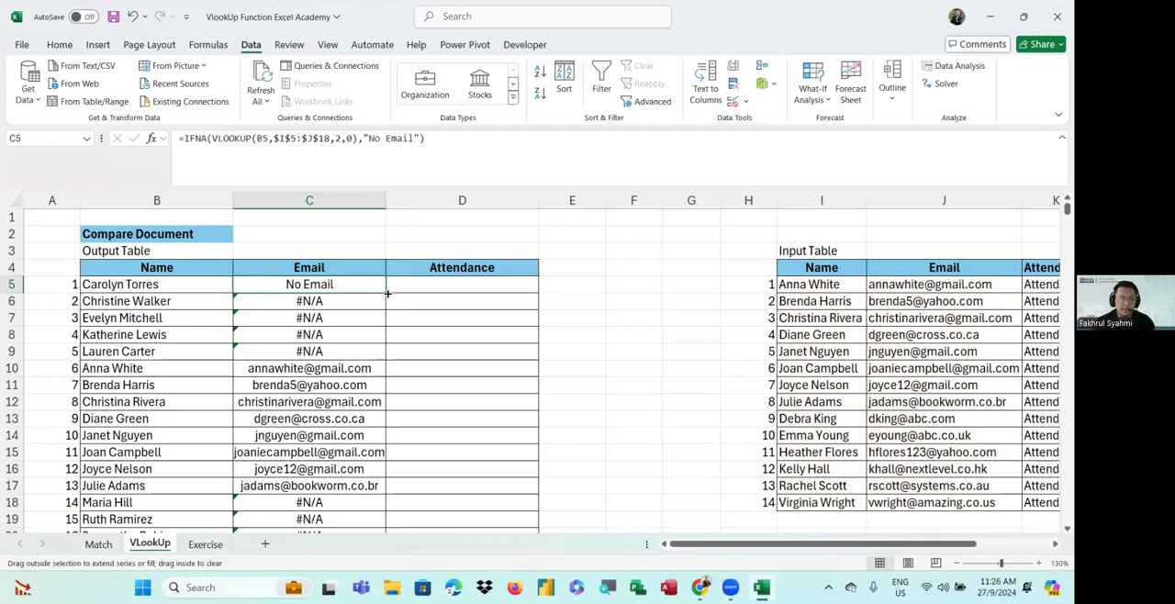
double_click(389, 294)
scroll(378, 298, down, 3)
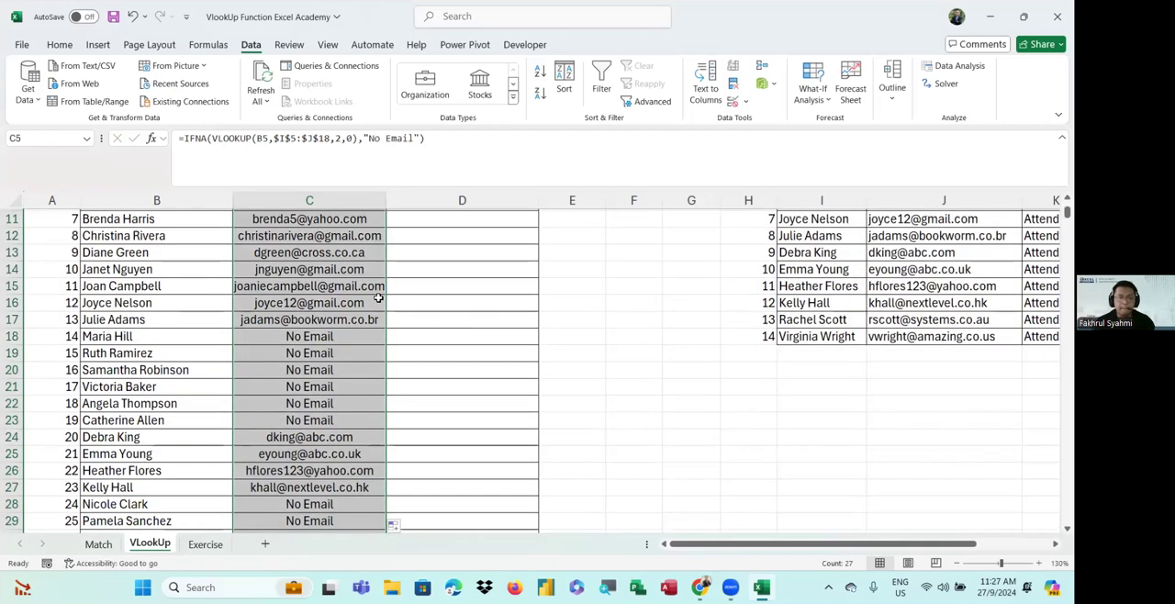
scroll(378, 299, up, 3)
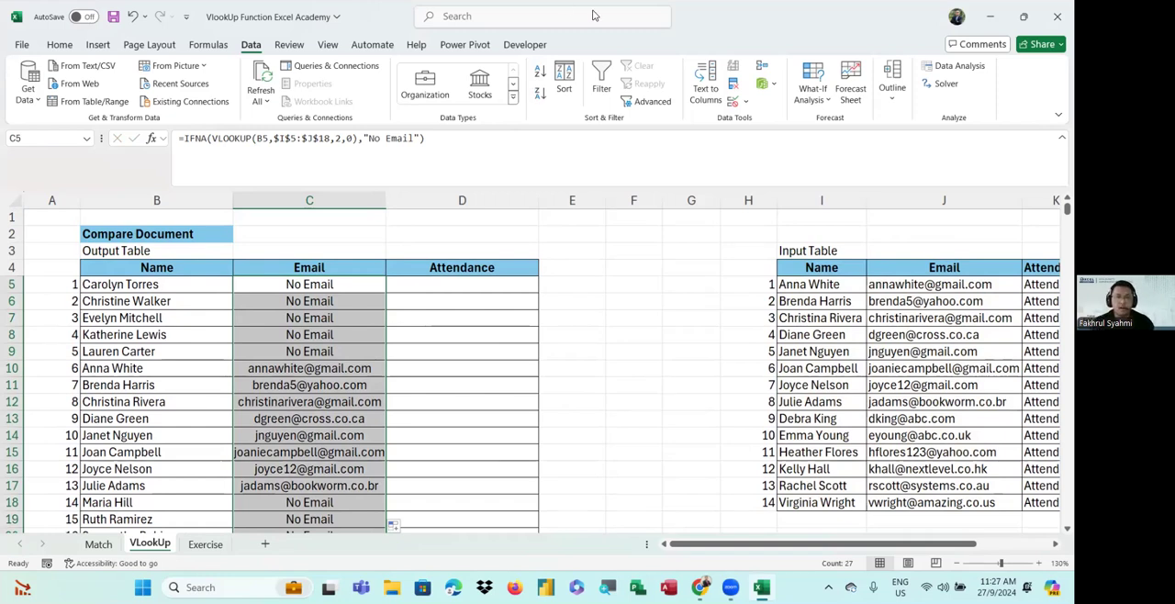
View the screenshot of the earlier VLOOKUP formula and close the image viewer
click(574, 173)
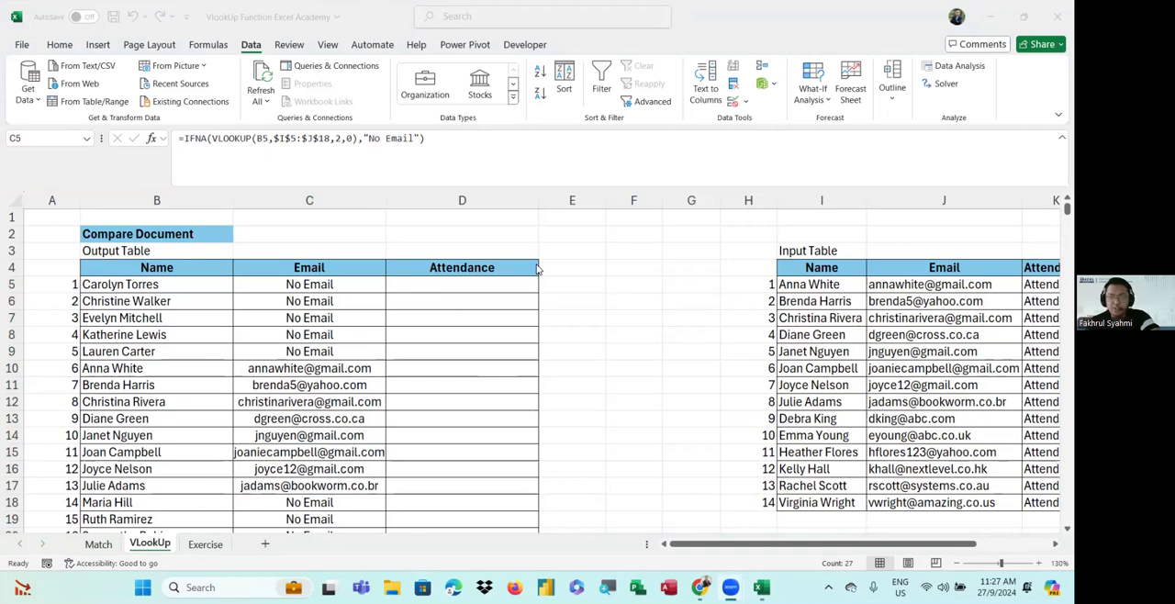
scroll(475, 307, down, 4)
scroll(487, 385, up, 4)
scroll(464, 301, down, 4)
scroll(469, 362, up, 4)
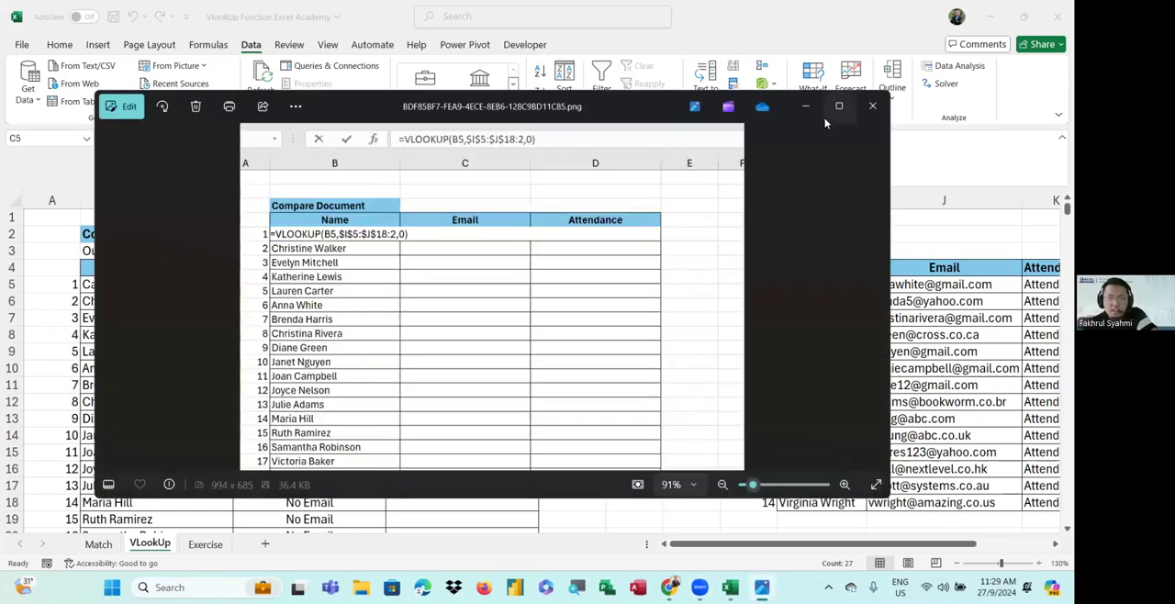
click(873, 106)
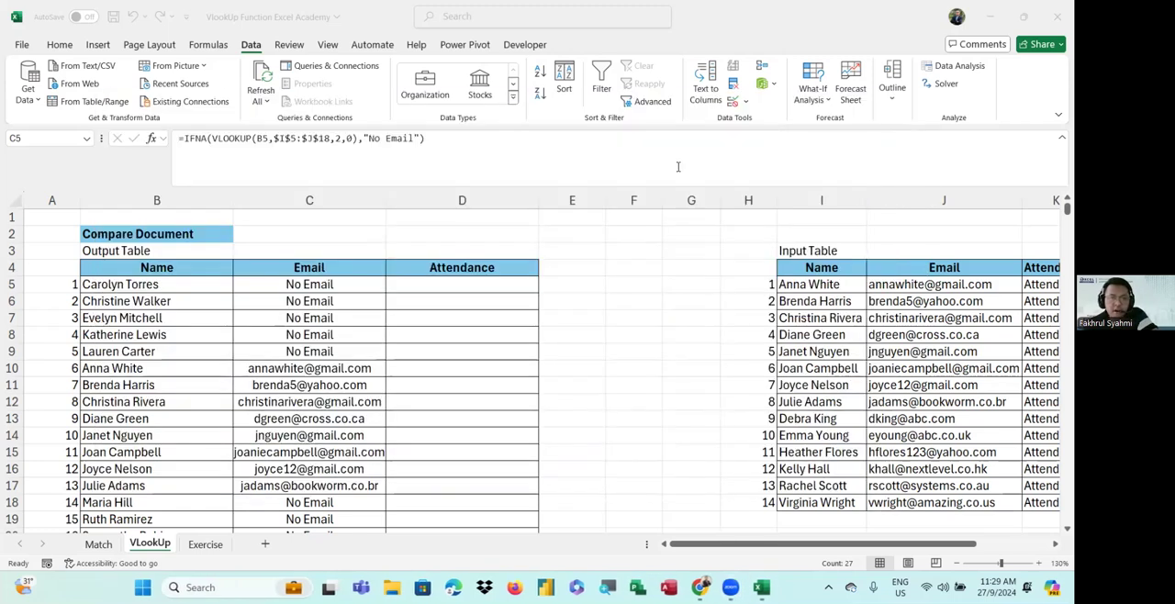
Inspect the IFNA email formula in C5
double_click(349, 284)
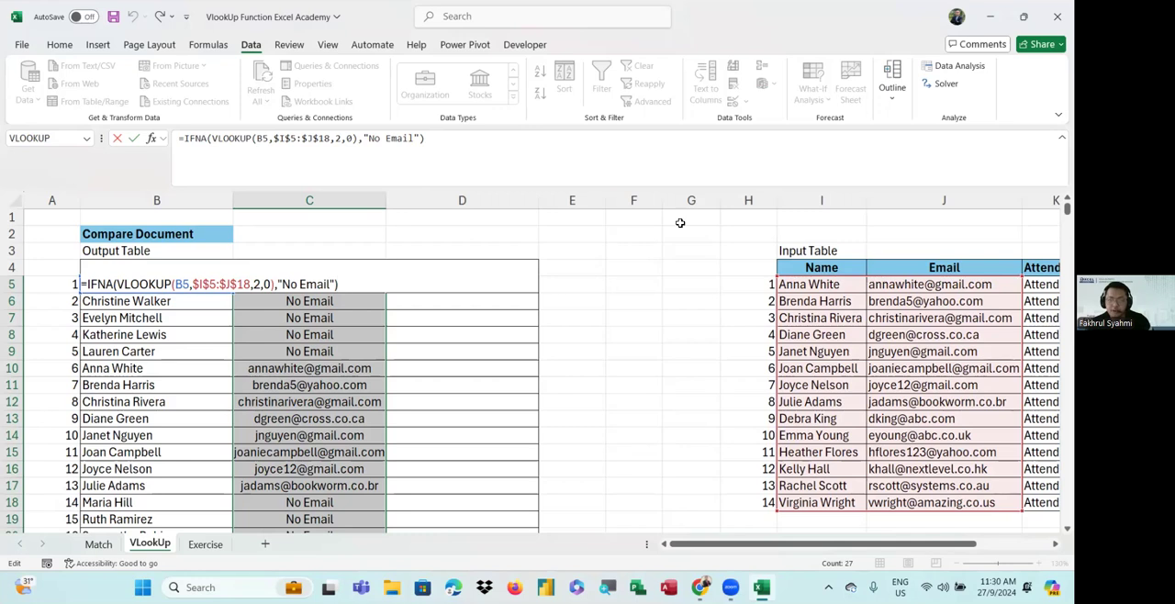
key(Return)
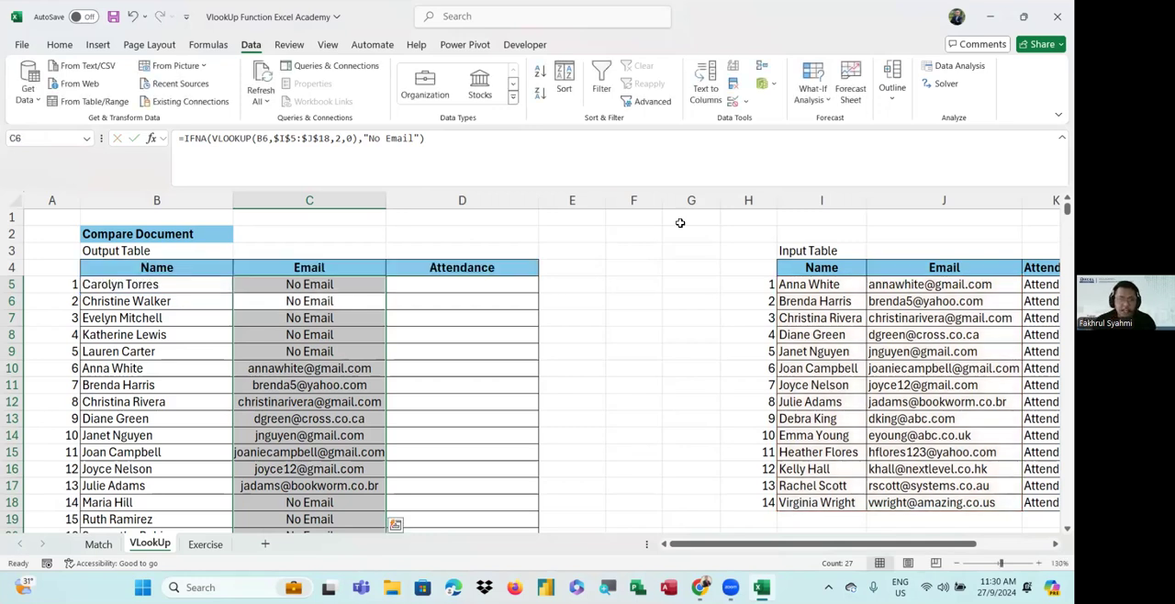
In D5, start an IFNA formula with a nested VLOOKUP, checking the reference screenshot of the expected result along the way
click(496, 297)
click(494, 288)
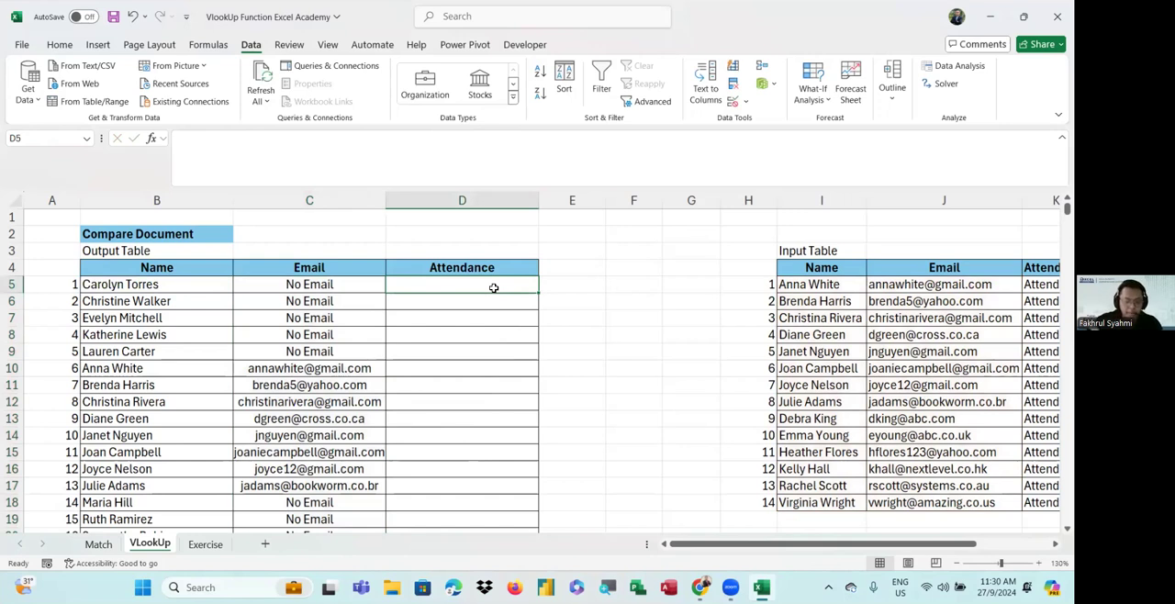
text(=ifn)
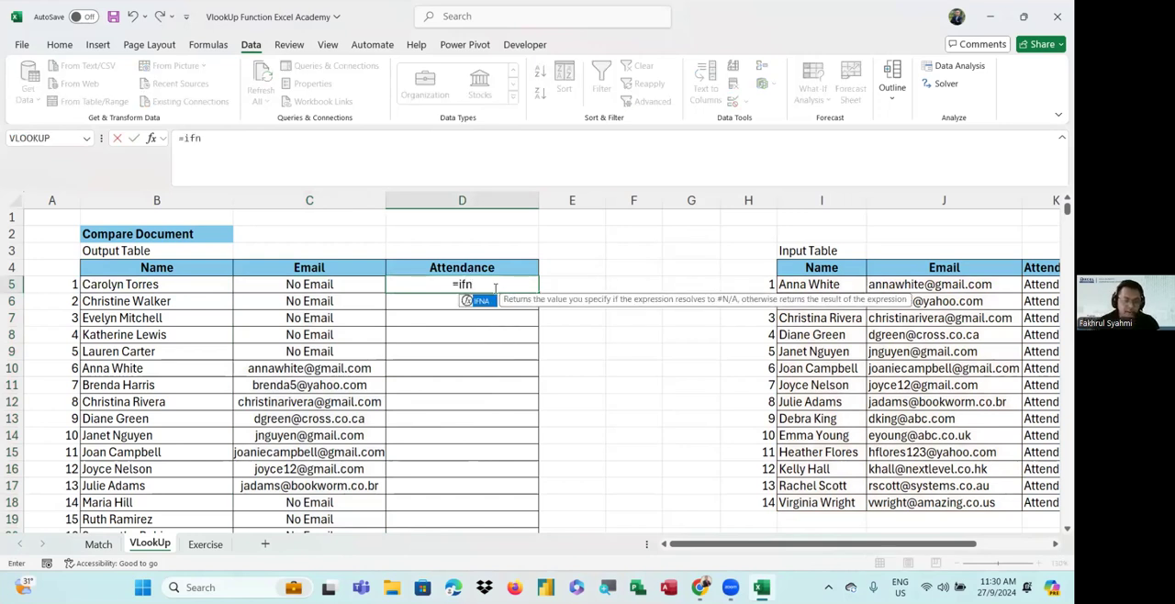
key(Tab)
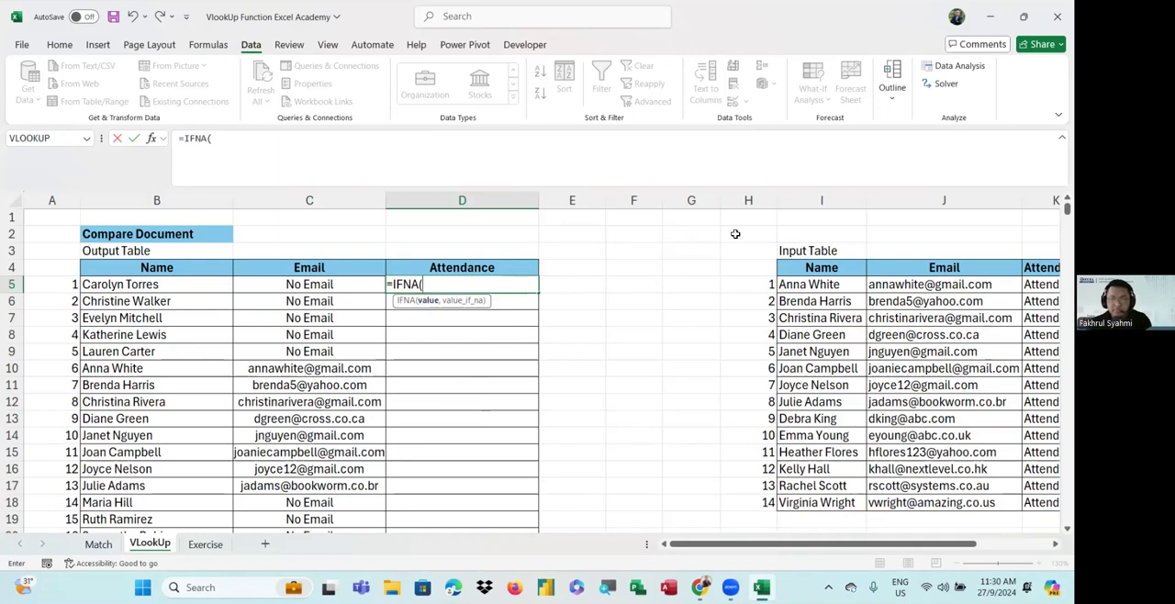
key(alt+Tab)
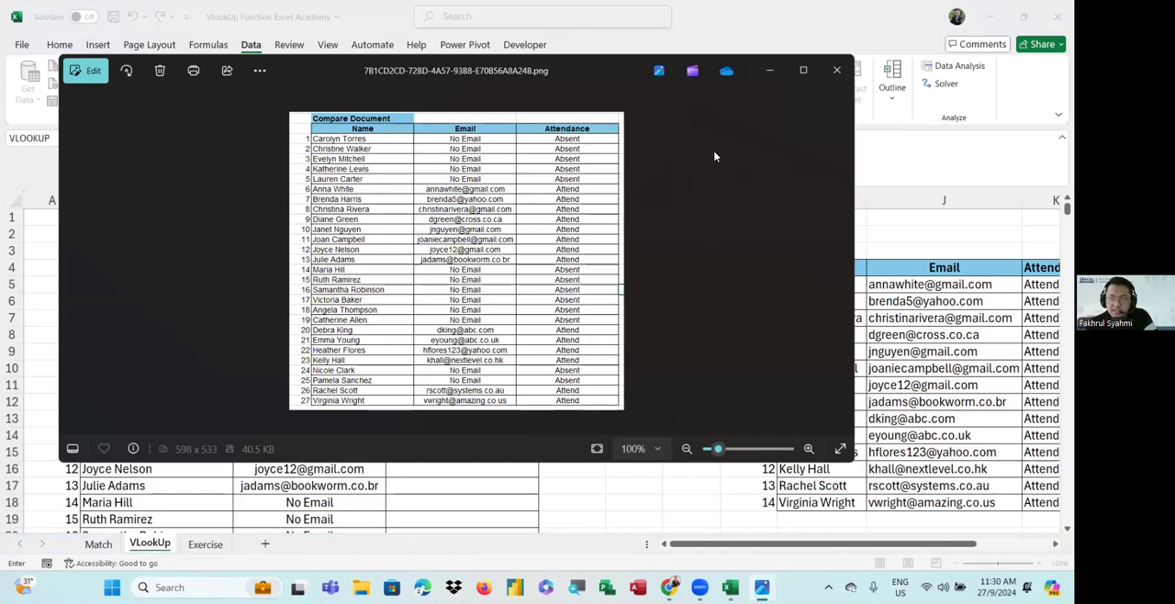
click(837, 70)
text(vlo)
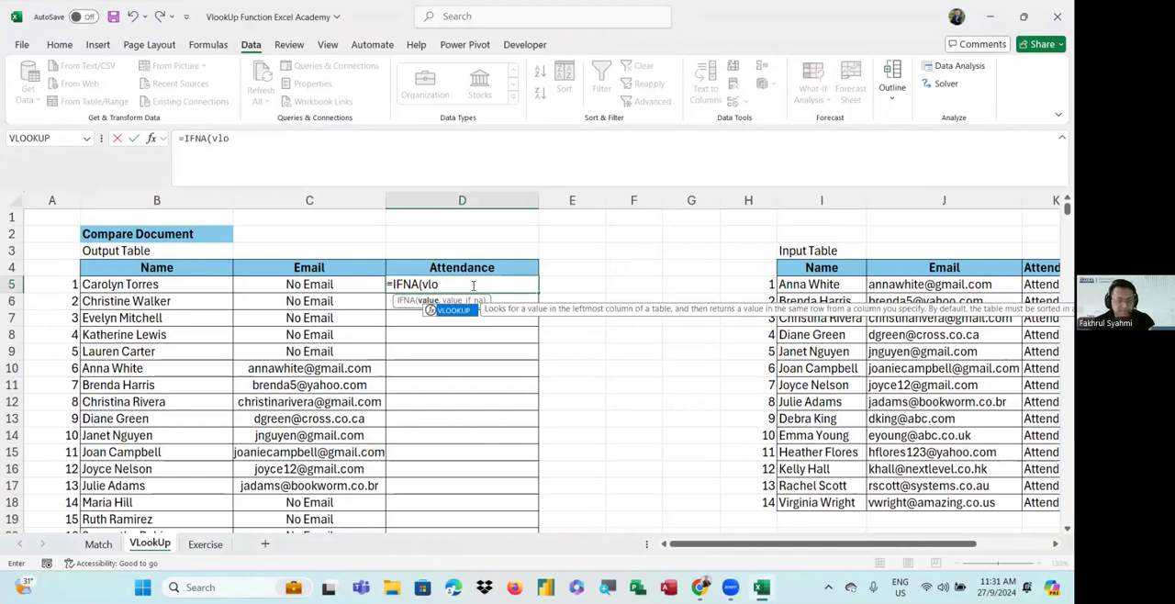
key(Tab)
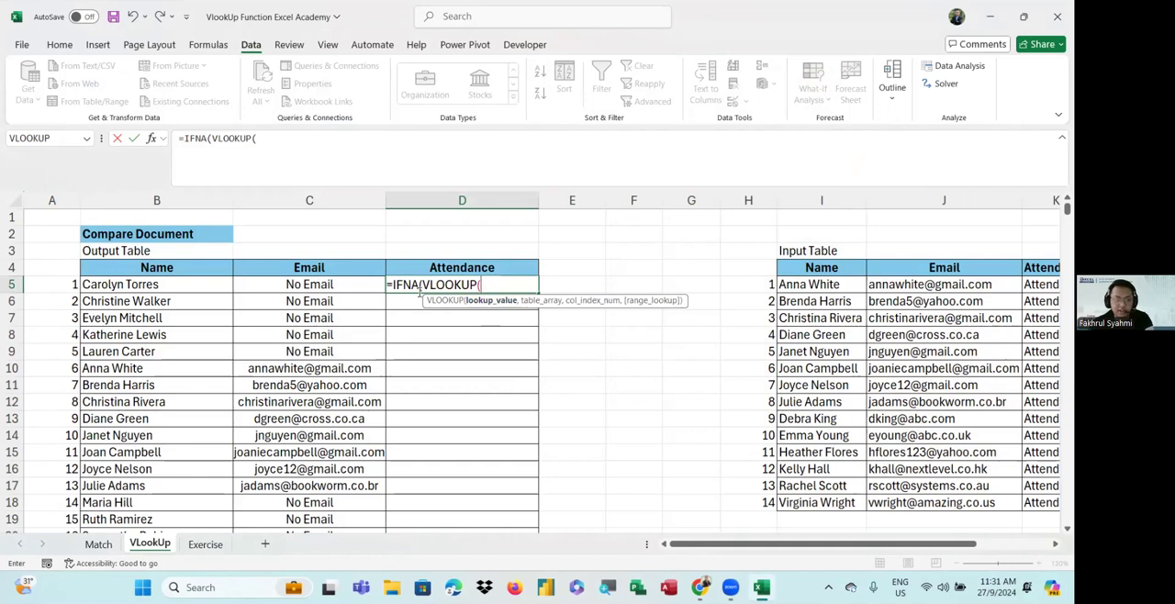
Set the VLOOKUP lookup value to B5 and the table array to the absolute range $I$5:$K$18
click(196, 288)
drag(540, 287, 557, 425)
text(,)
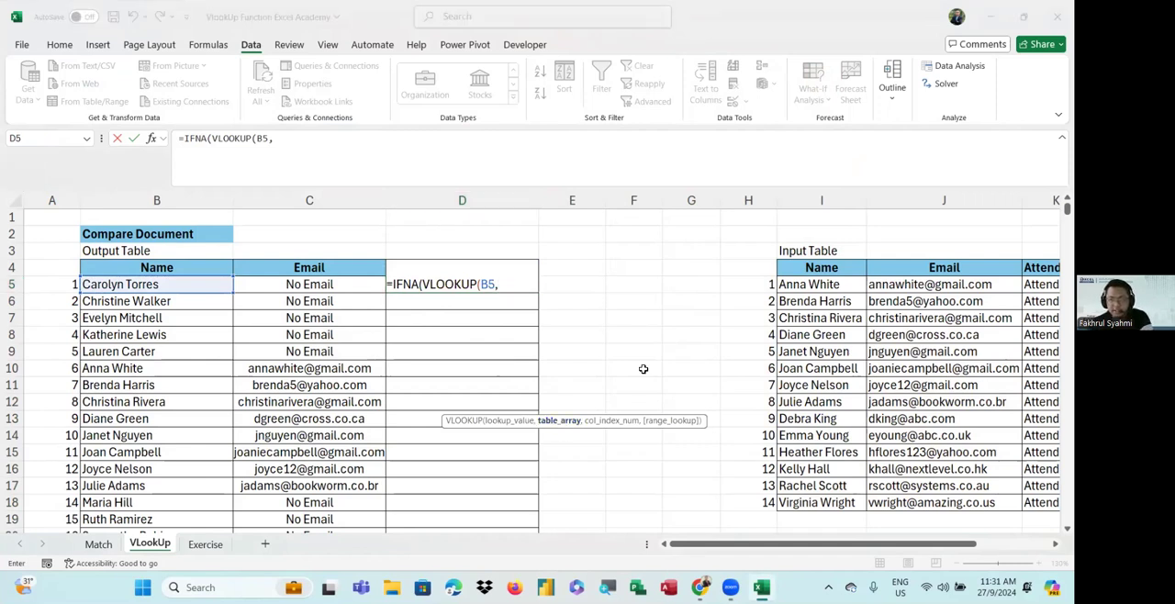
click(787, 285)
drag(787, 284, 891, 506)
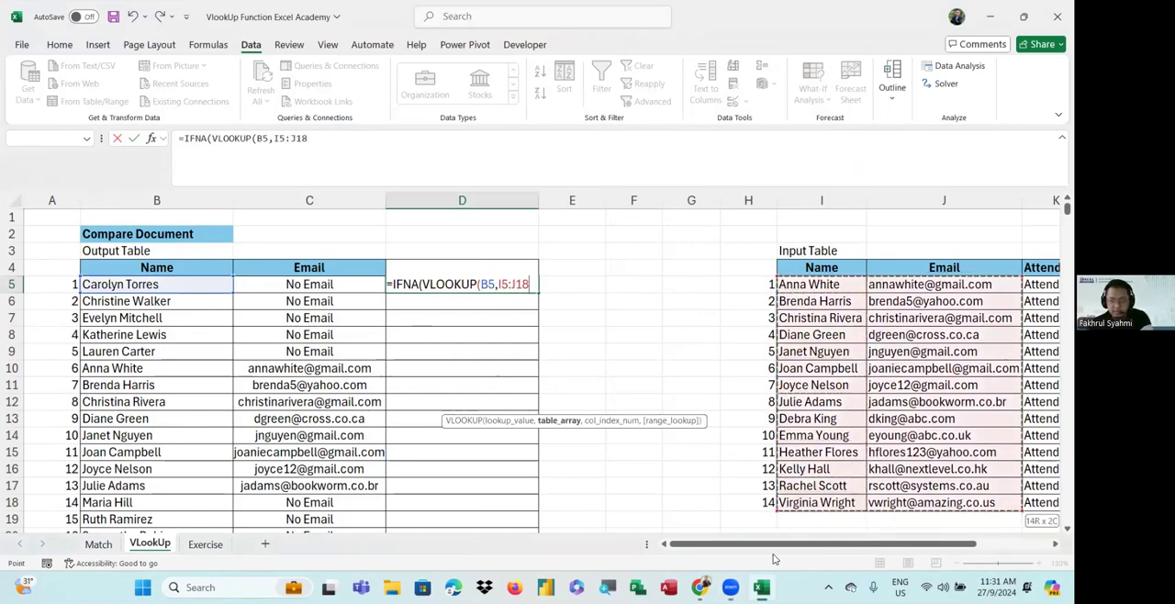
scroll(789, 489, right, 2)
drag(641, 285, 824, 498)
drag(843, 544, 762, 556)
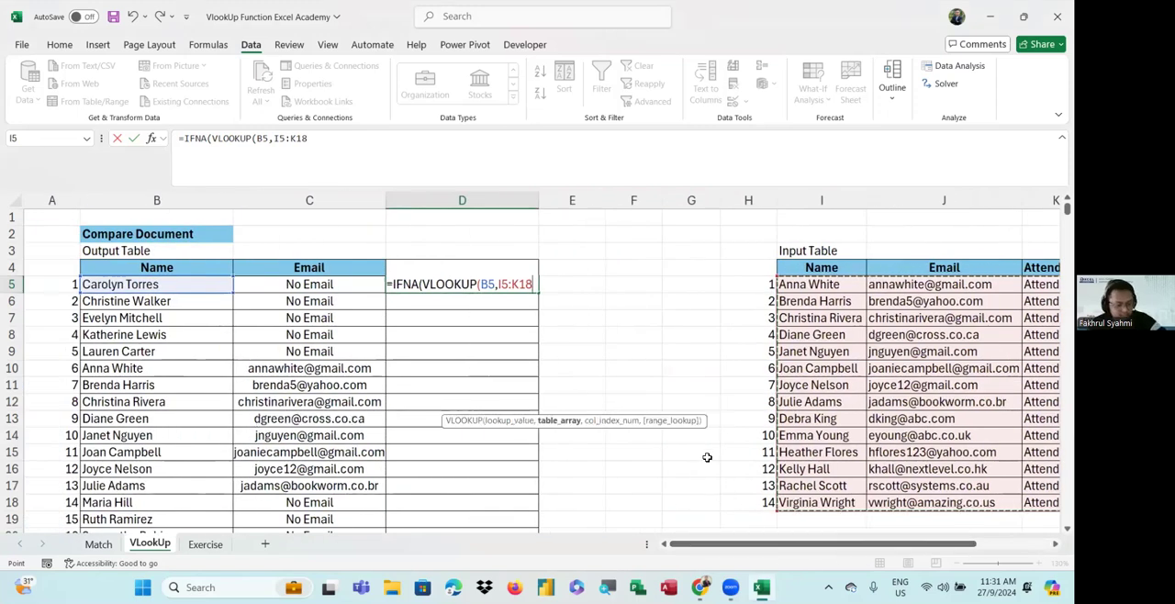
key(F4)
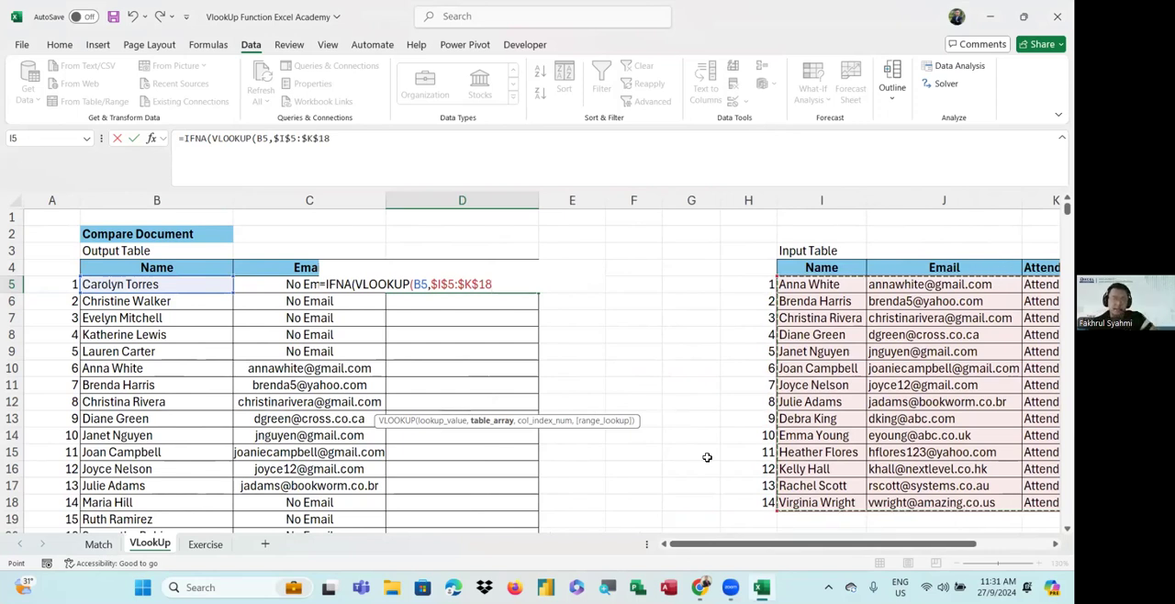
Set the VLOOKUP column index to 3 and exact match 0, then close the VLOOKUP
text(,)
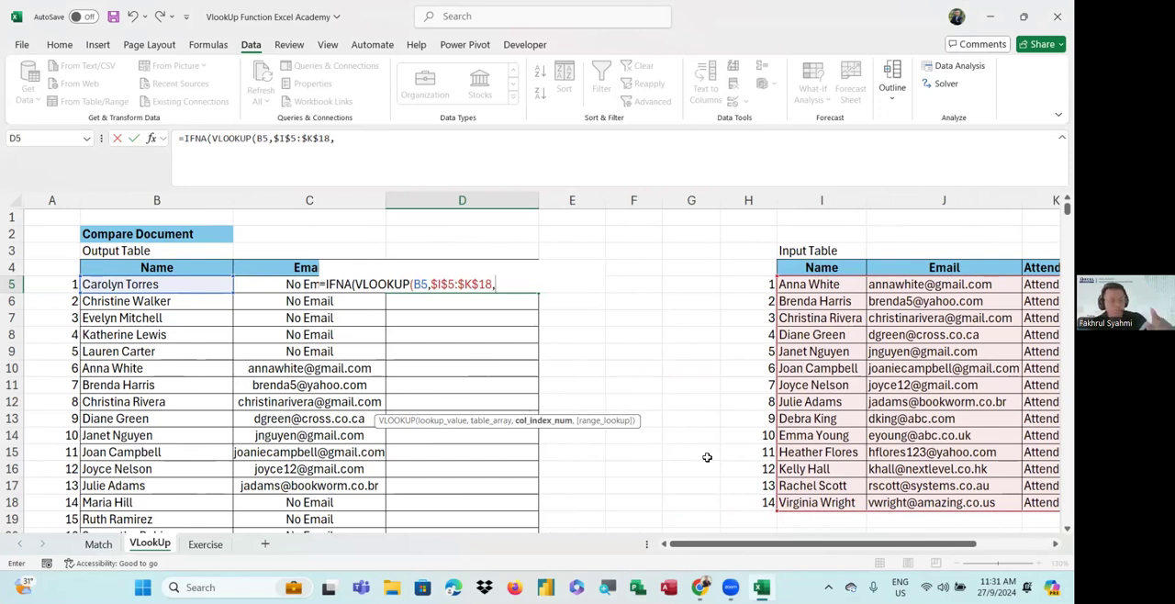
text(3)
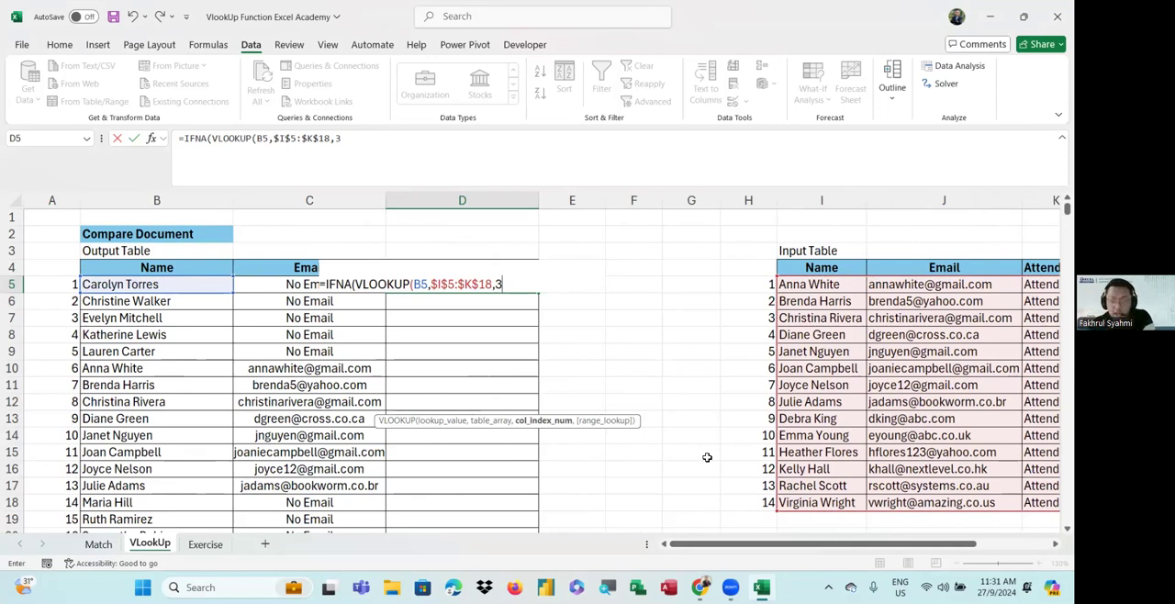
drag(850, 545, 895, 548)
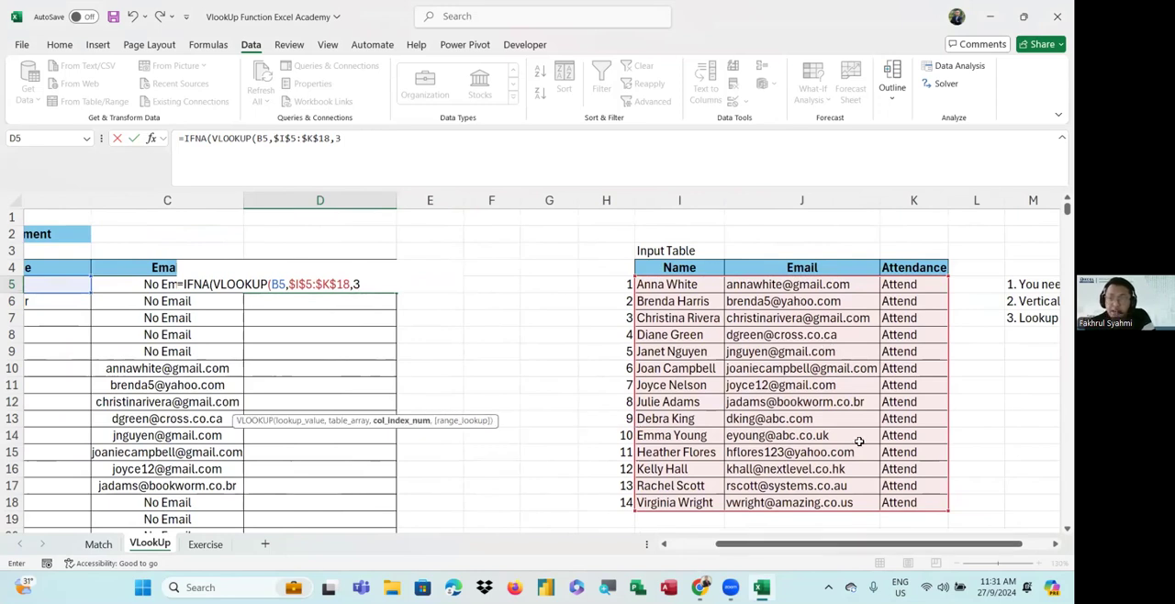
drag(850, 545, 803, 544)
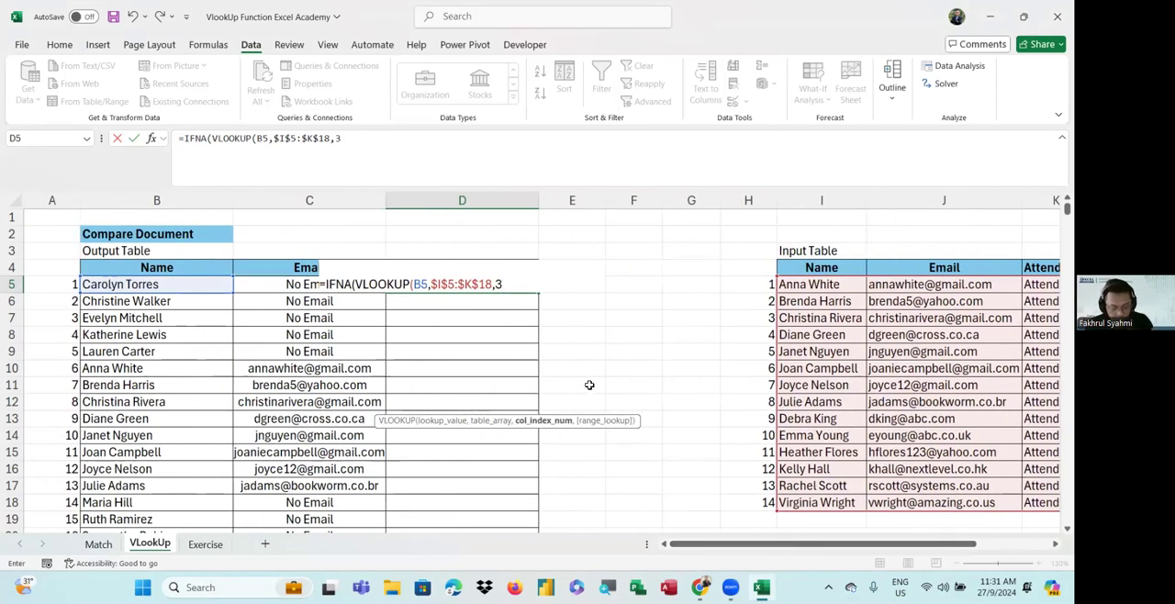
text(,)
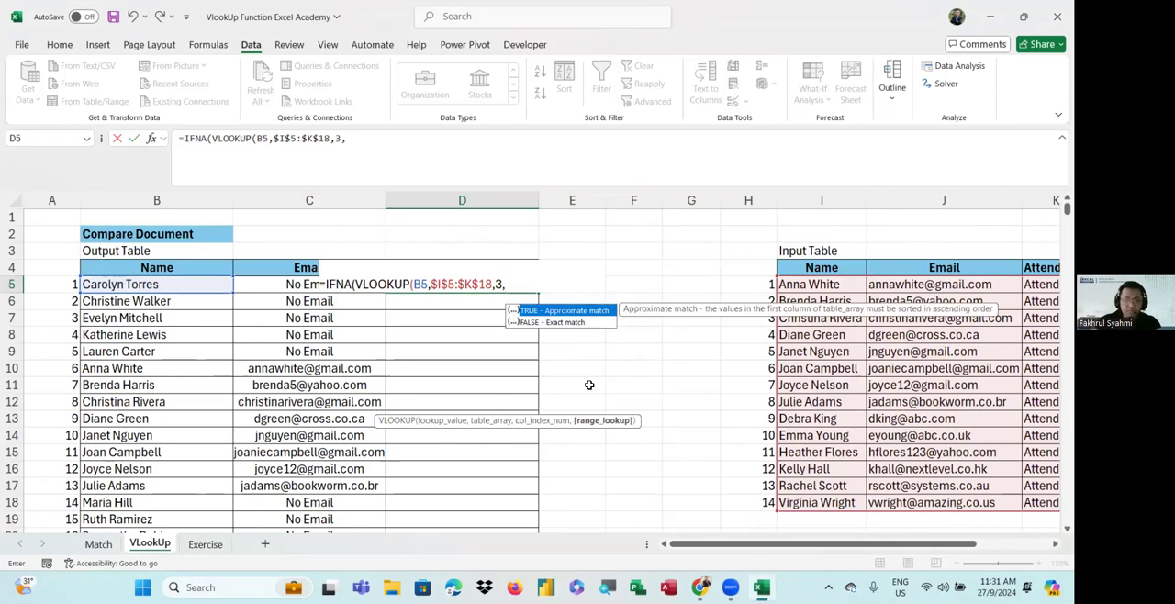
text(0)
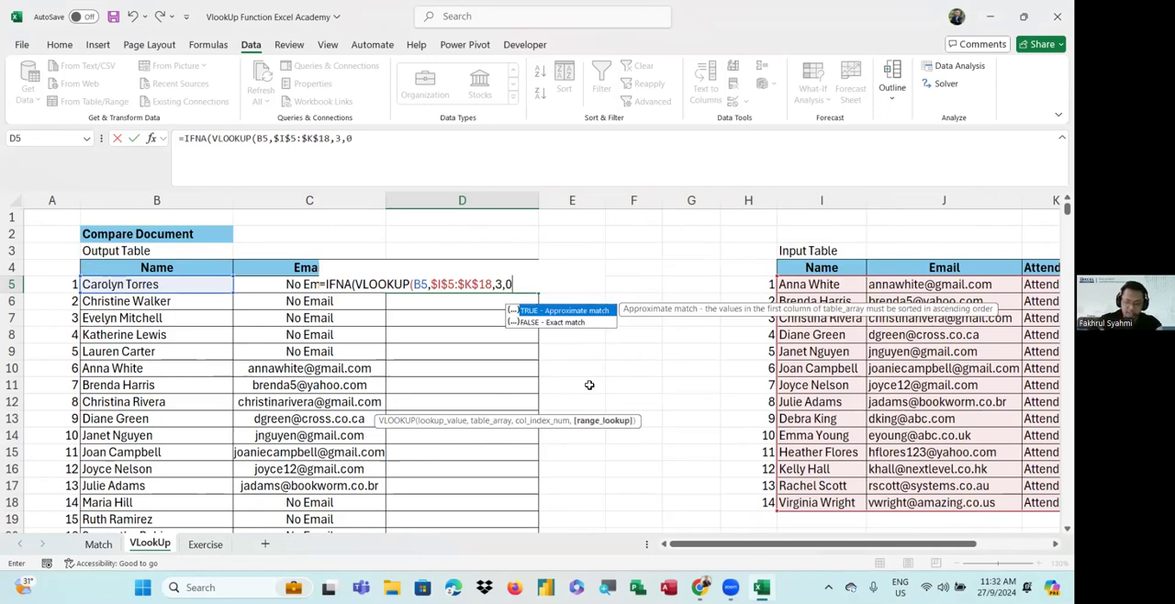
key(Return)
click(649, 274)
text())
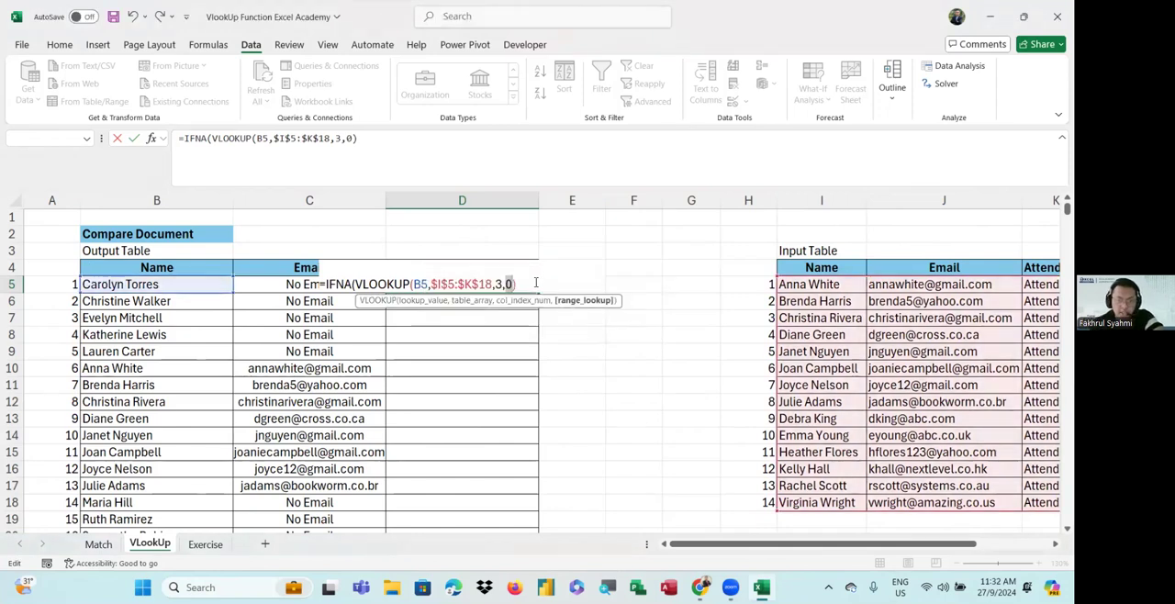
text())
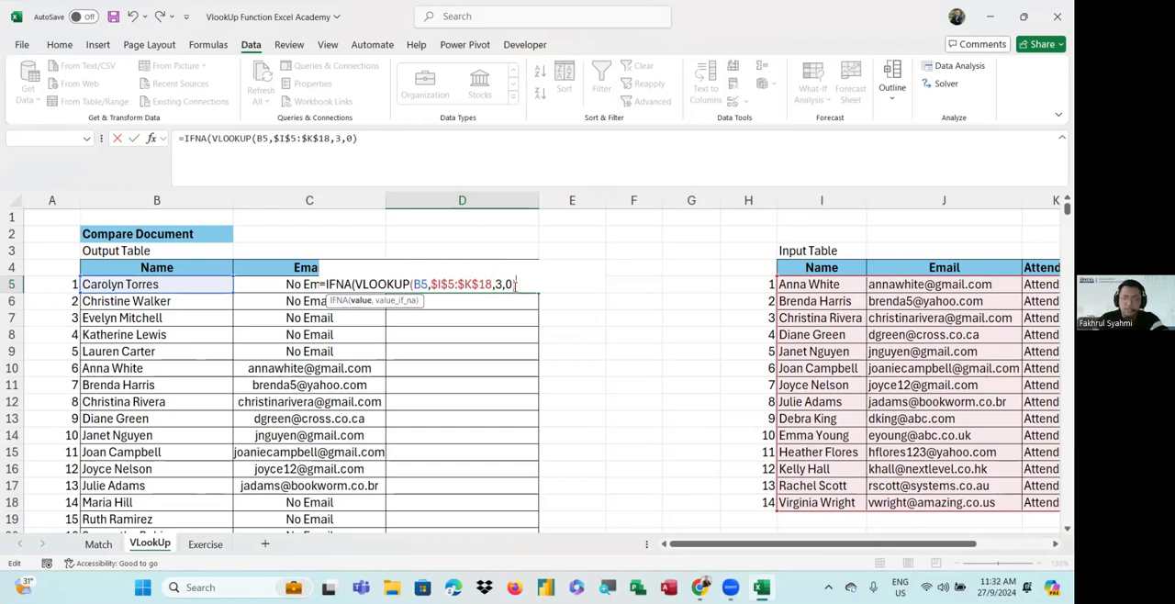
Set the IFNA fallback value to "Absent" and enter the formula in D5
text(,)
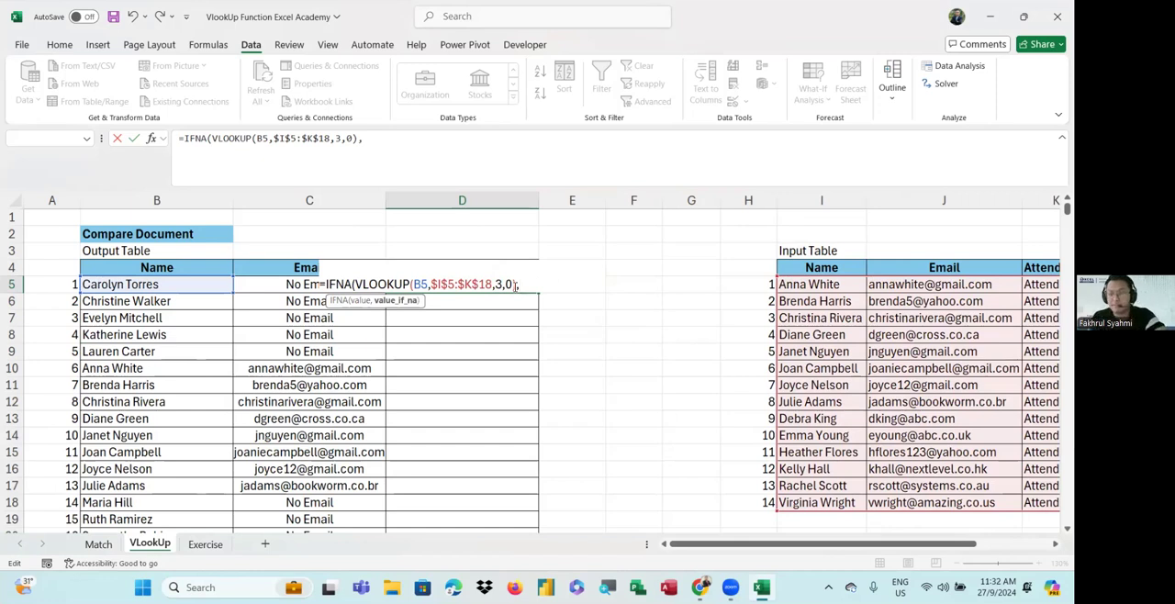
text("Absent"))
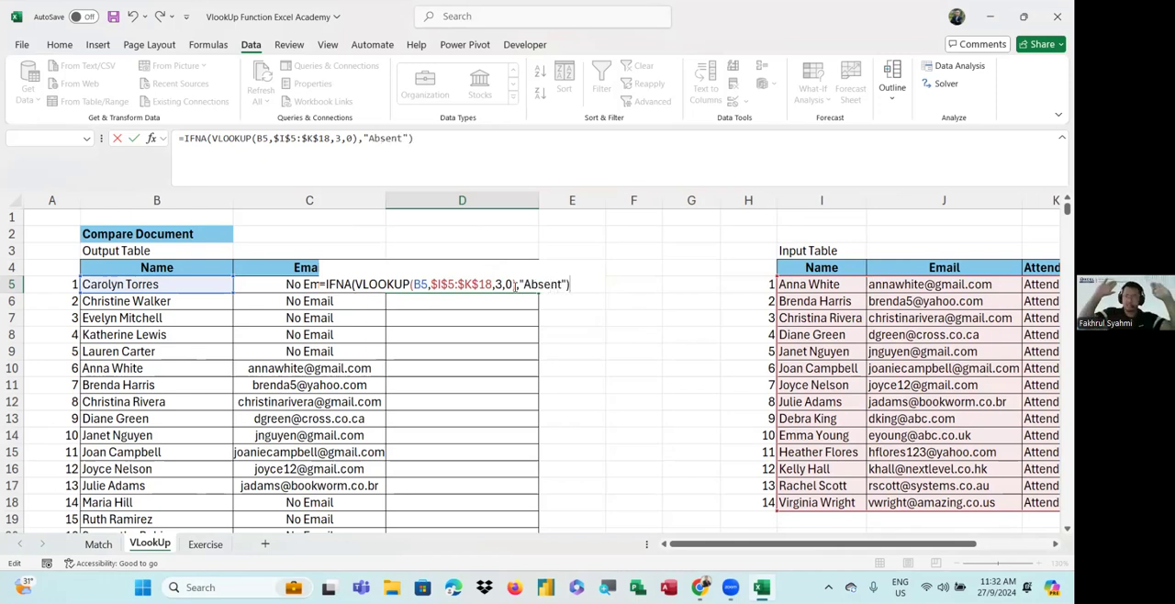
key(ctrl+Return)
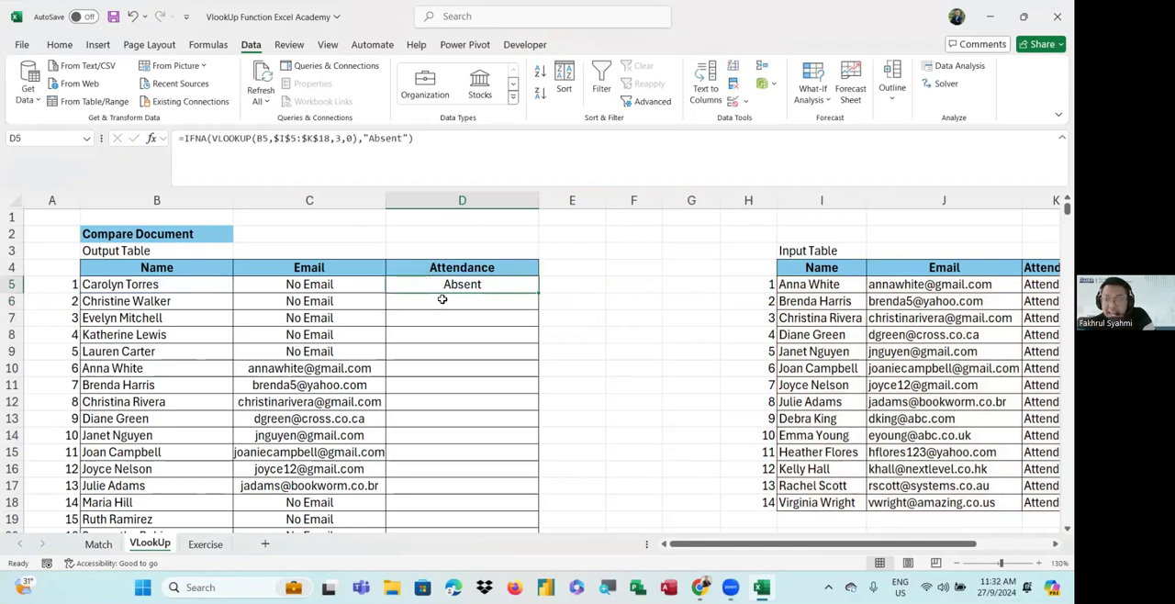
Fill the attendance formula from D5 down the entire Attendance column
double_click(539, 292)
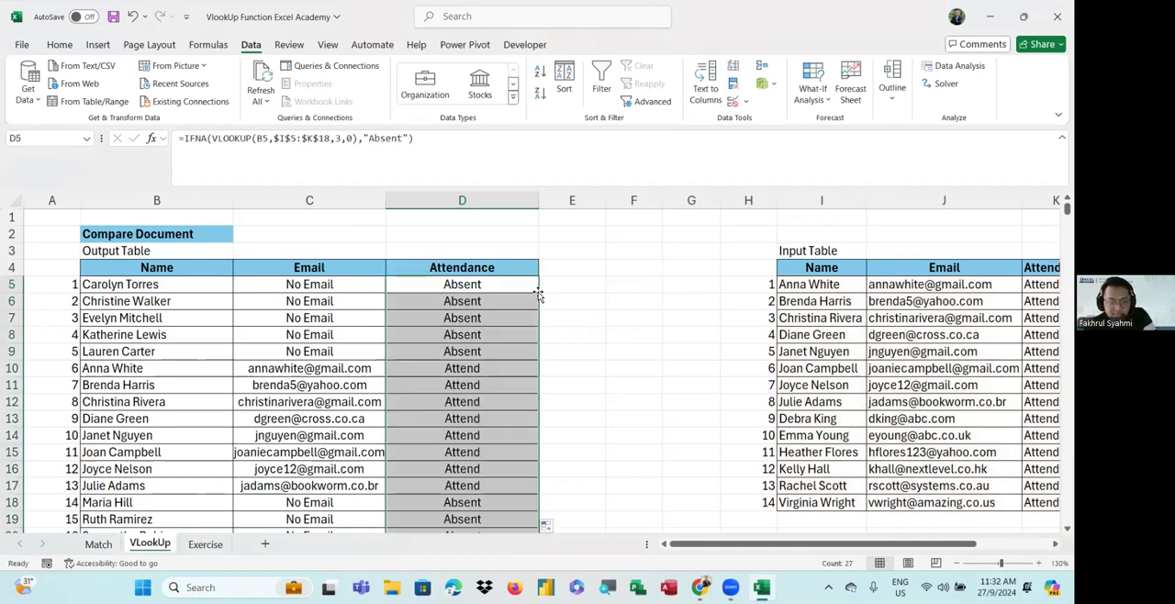
scroll(539, 303, down, 4)
scroll(539, 313, up, 4)
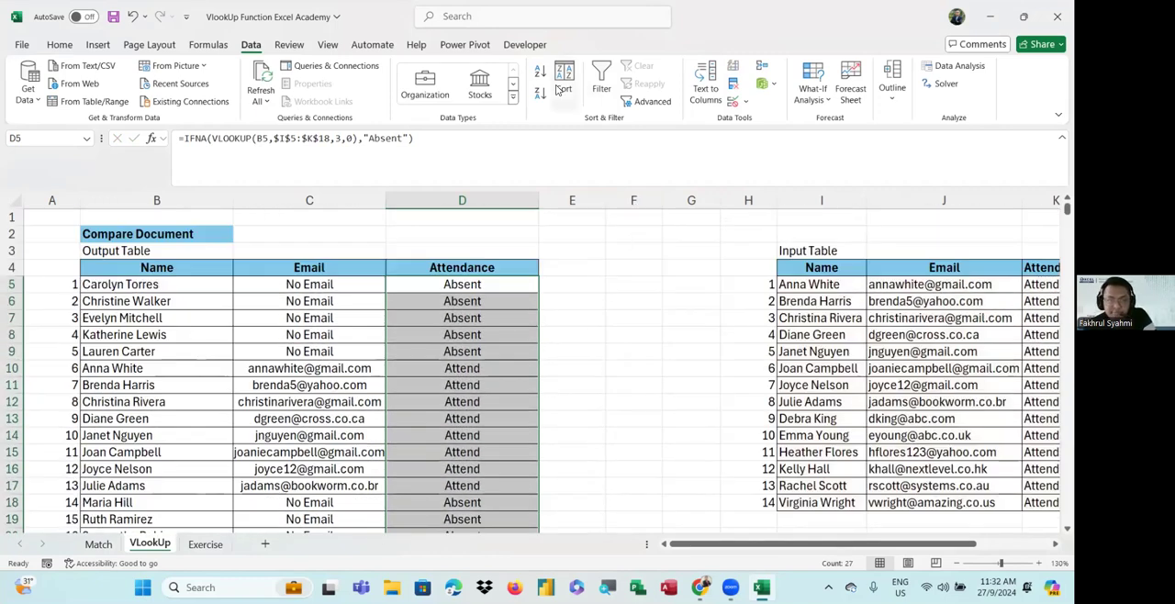
Open the attendance formula in D5 and review its arguments
double_click(481, 287)
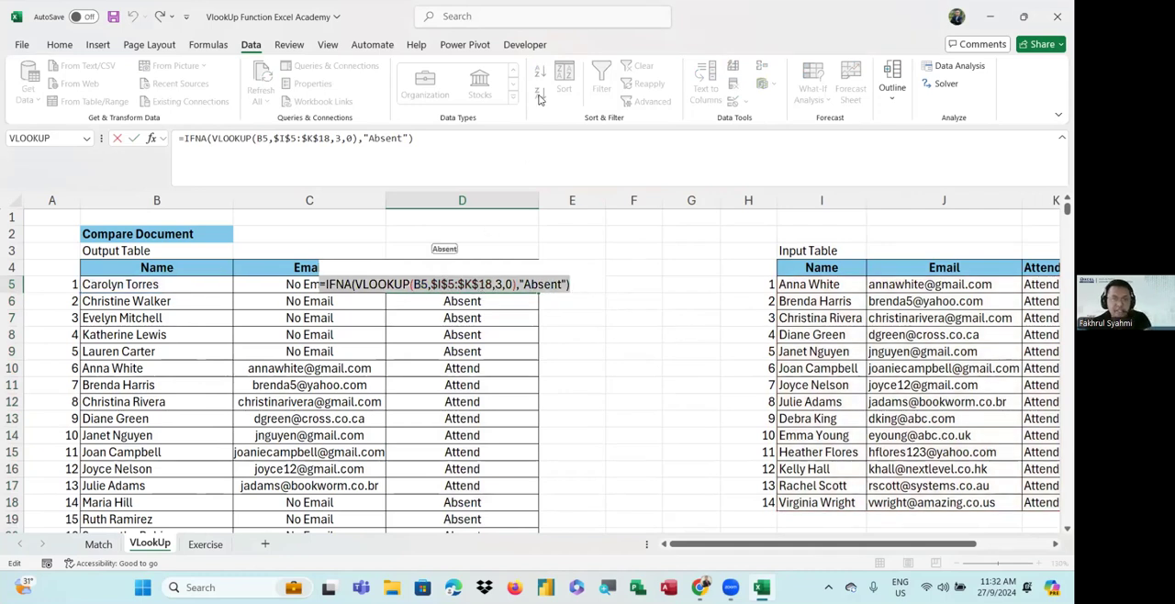
click(826, 332)
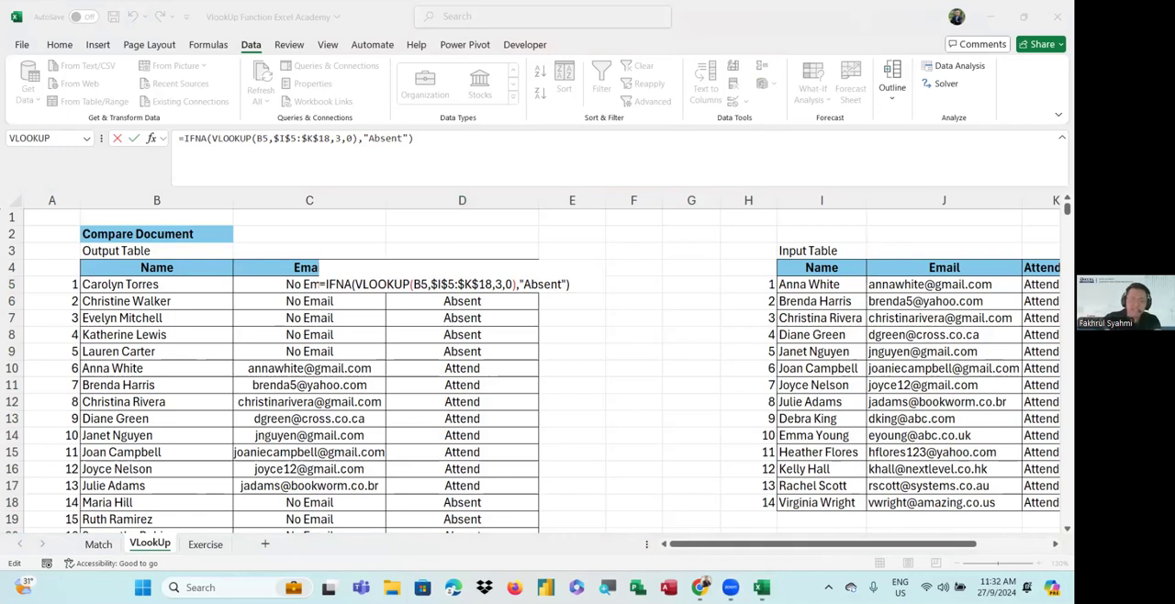
drag(319, 285, 583, 285)
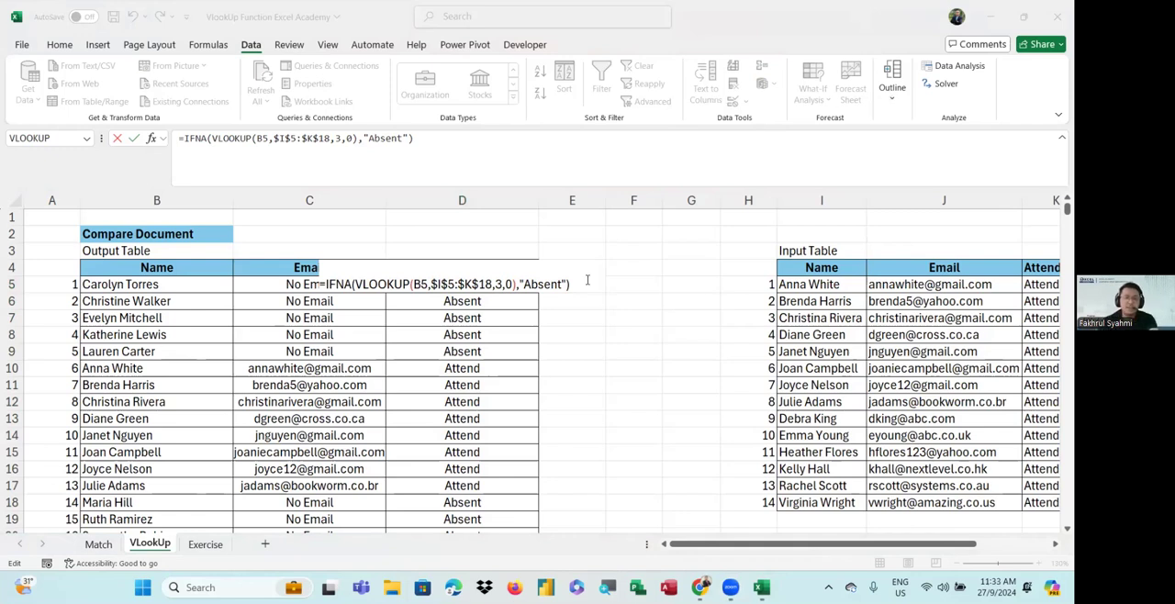
key(Return)
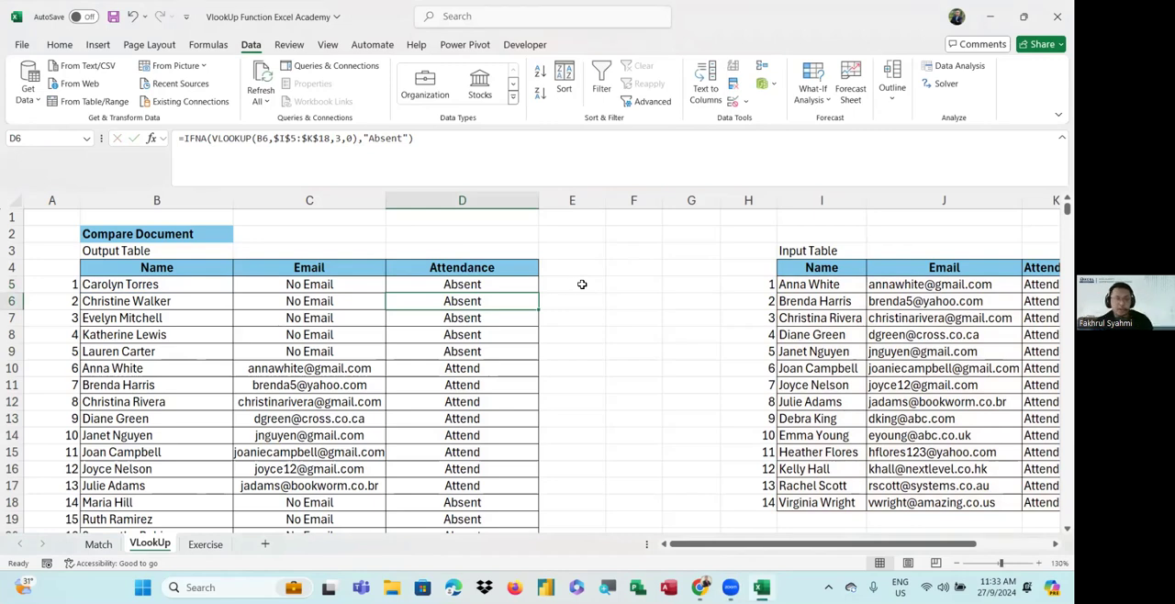
Scroll through the Output Table to check the filled Email and Attendance columns
scroll(582, 284, down, 7)
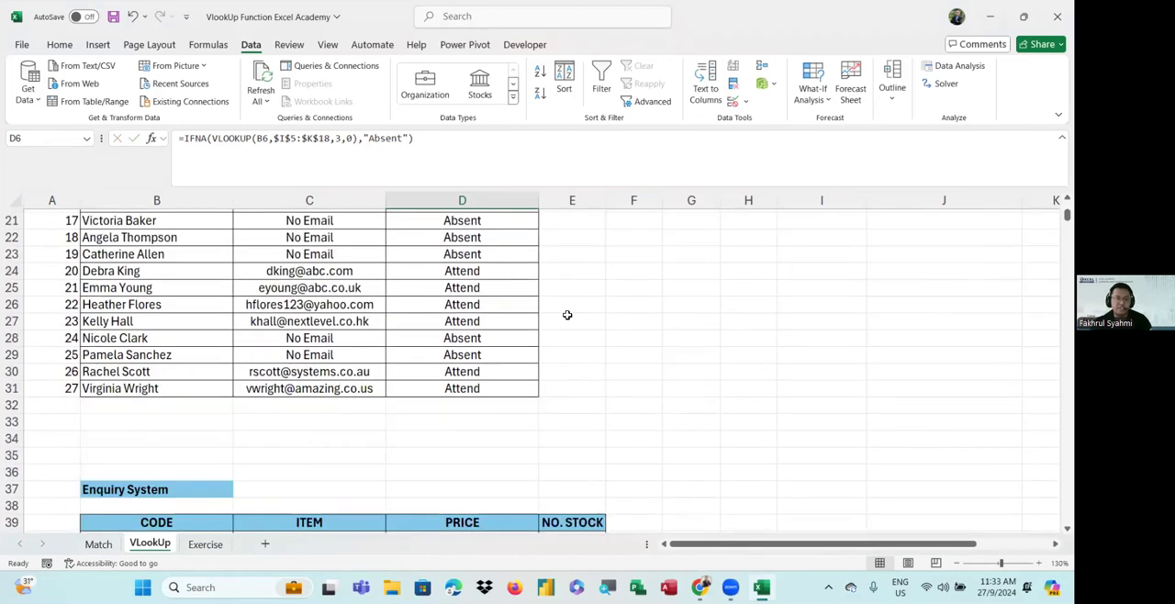
scroll(567, 315, up, 7)
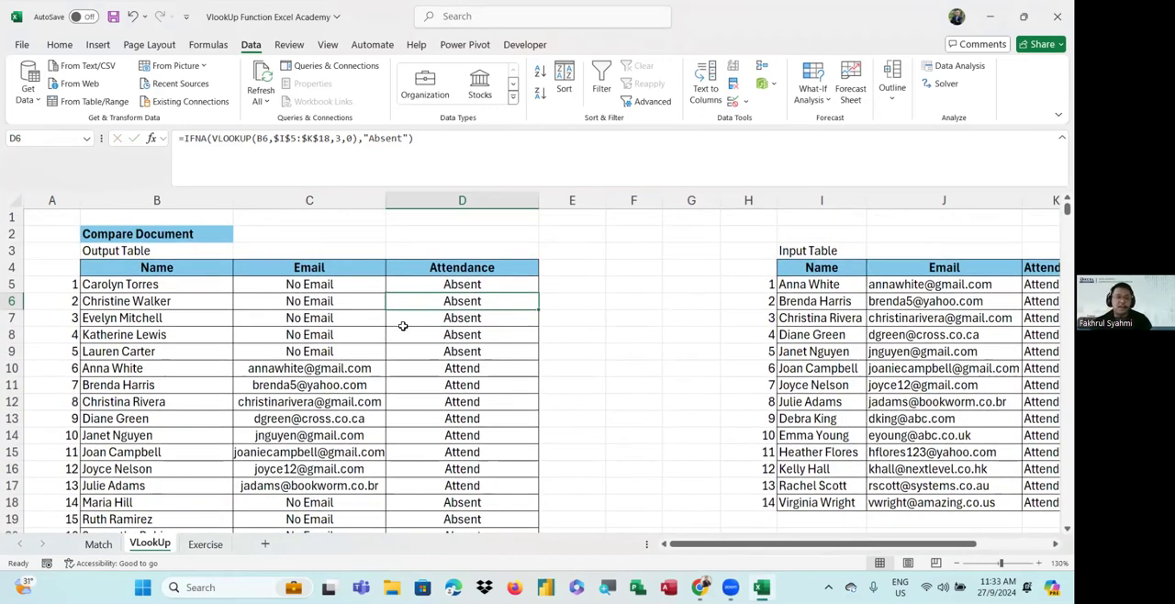
scroll(403, 326, down, 3)
scroll(403, 326, up, 3)
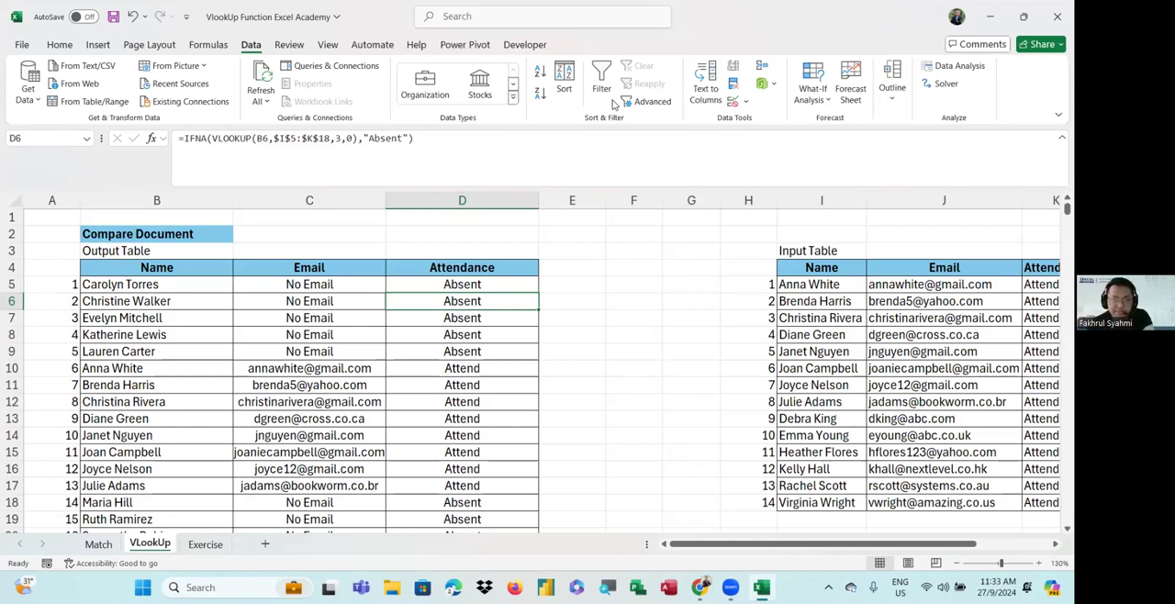
click(655, 248)
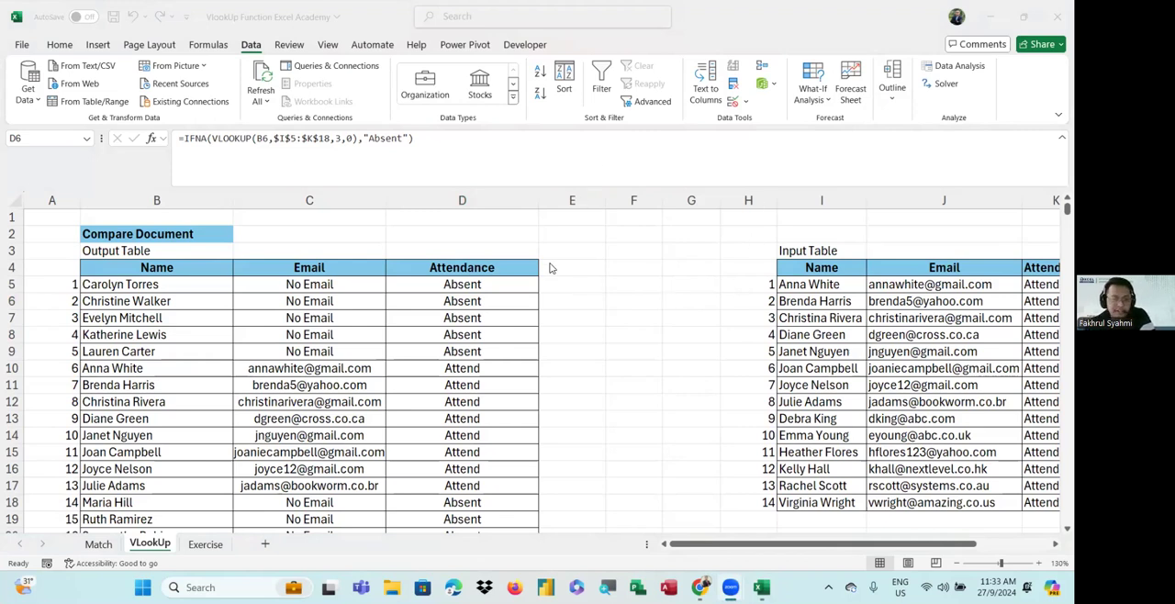
scroll(505, 341, down, 3)
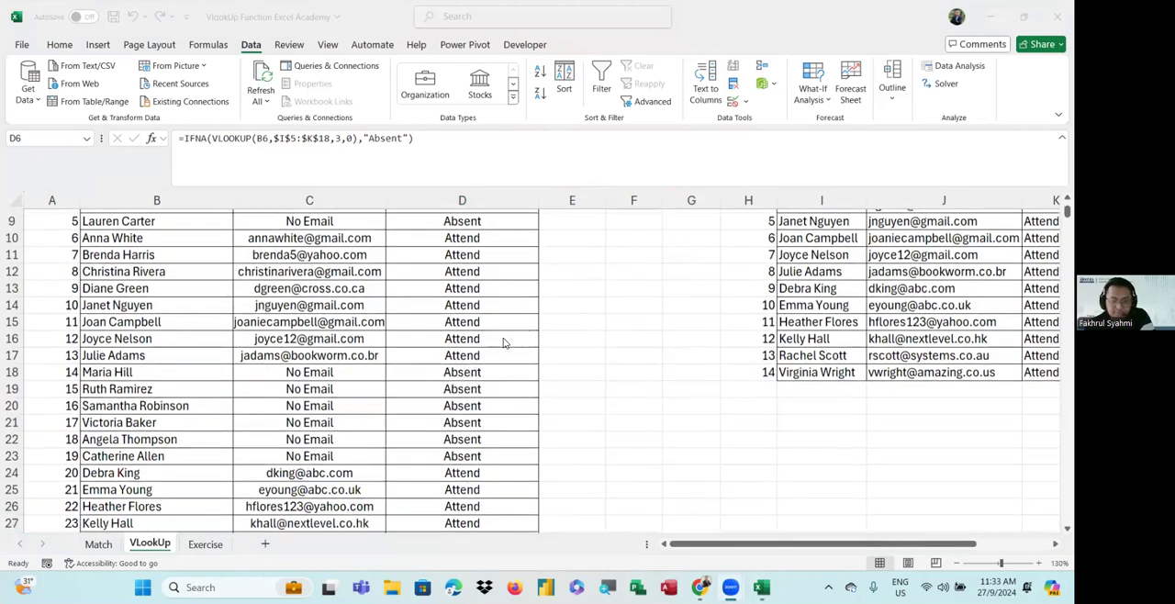
scroll(504, 342, down, 2)
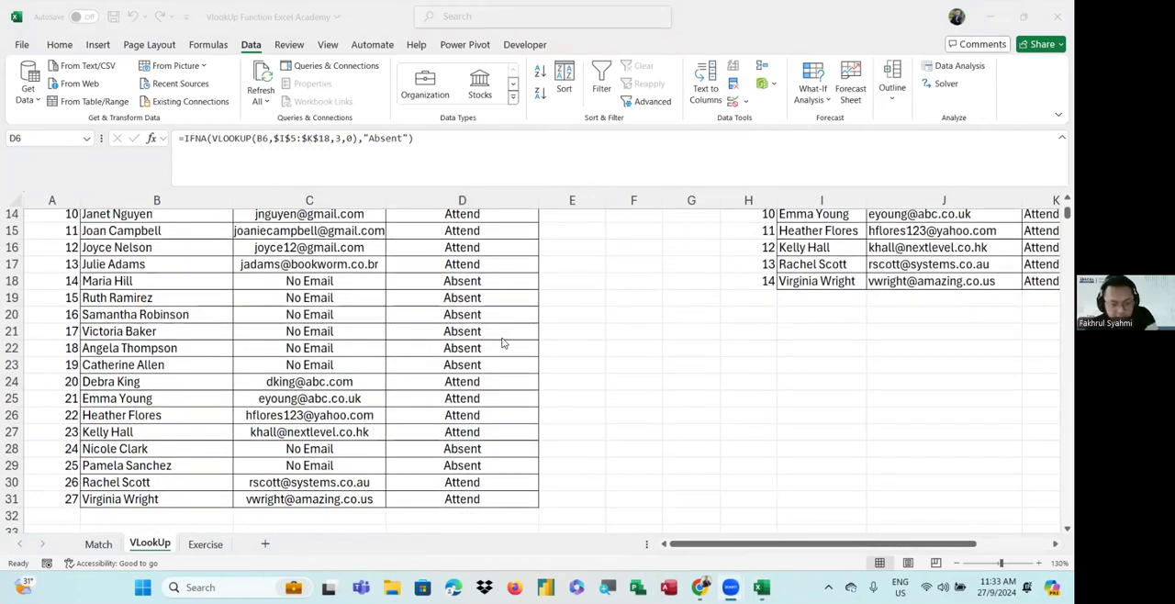
Examine the Enquiry System product table and its Code, Item, Price and No. Stock lookup cells
scroll(427, 384, down, 3)
scroll(427, 386, down, 4)
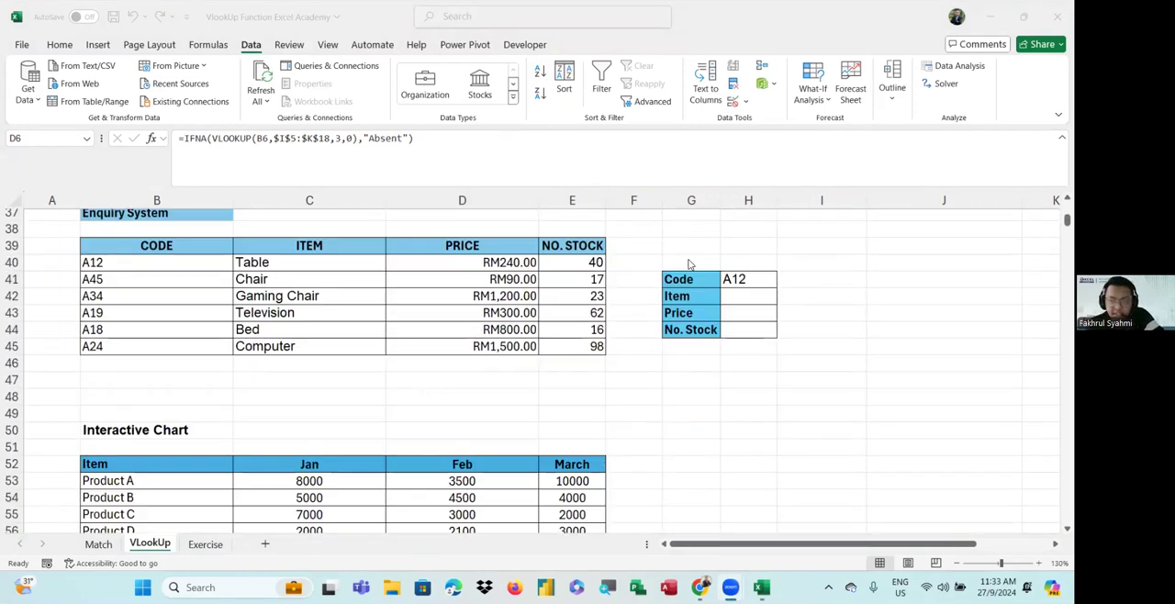
scroll(690, 264, up, 1)
scroll(691, 264, up, 1)
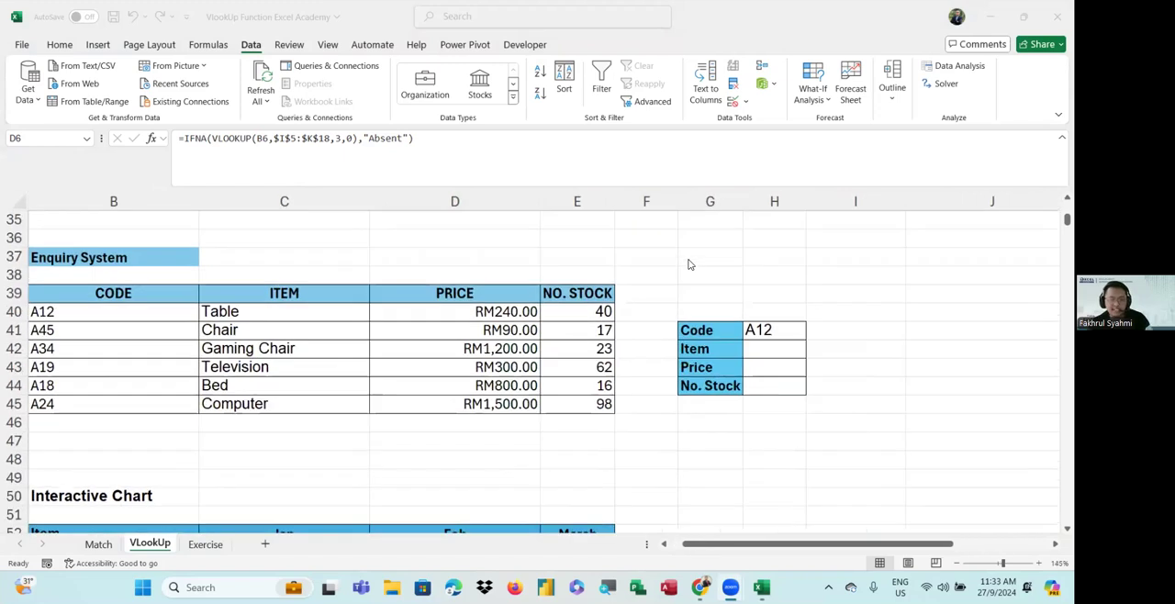
scroll(690, 264, left, 1)
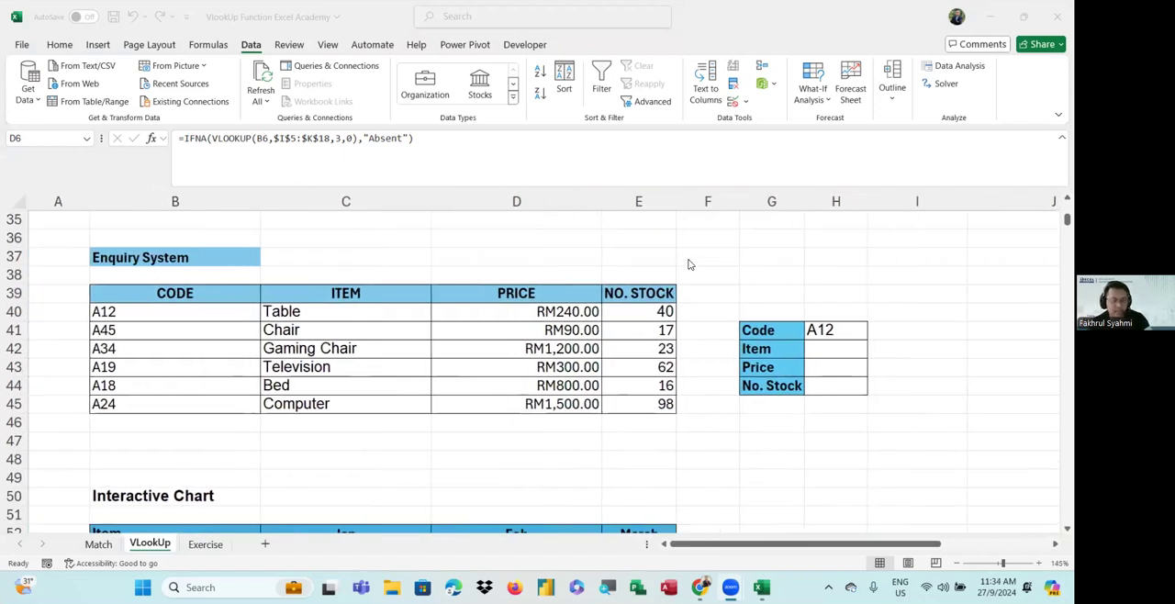
scroll(690, 264, up, 1)
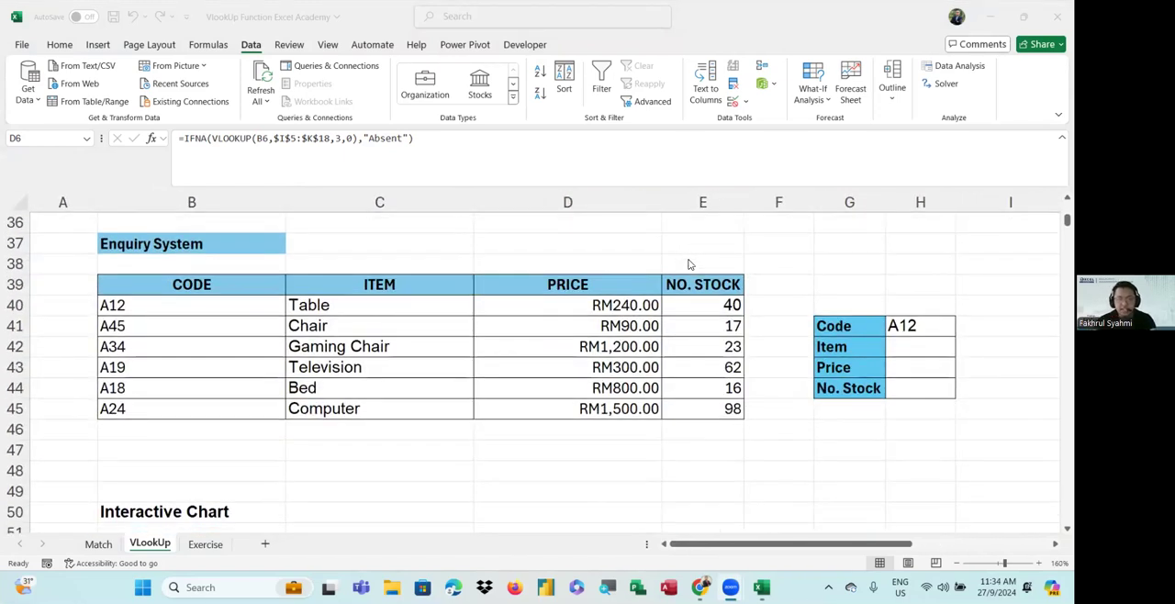
scroll(691, 265, up, 1)
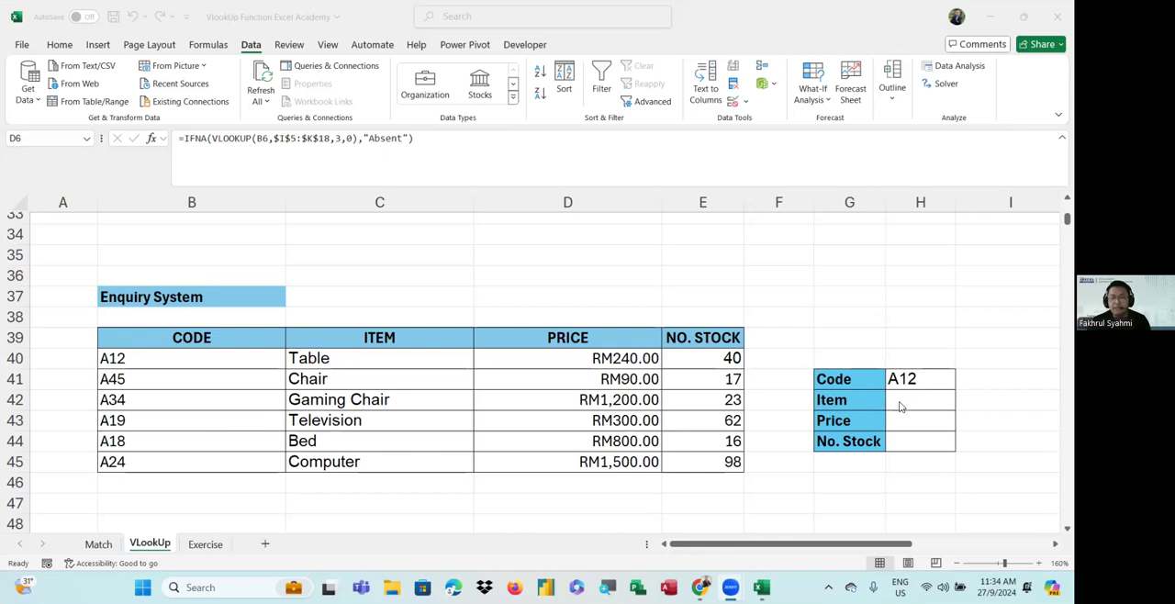
click(914, 379)
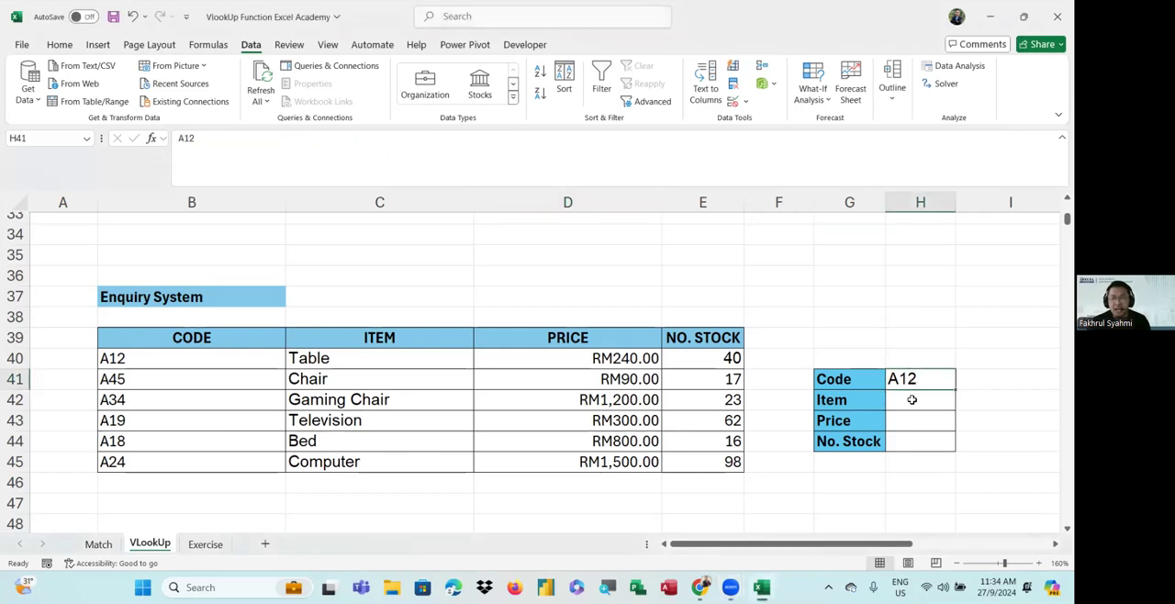
click(912, 399)
click(910, 419)
click(908, 439)
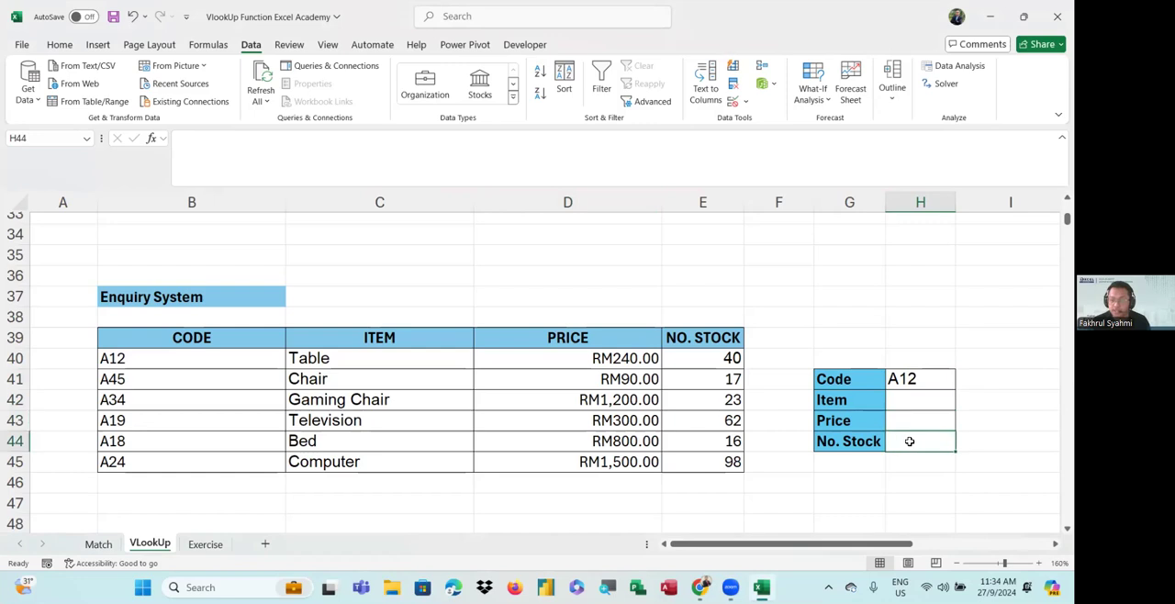
drag(184, 335, 710, 465)
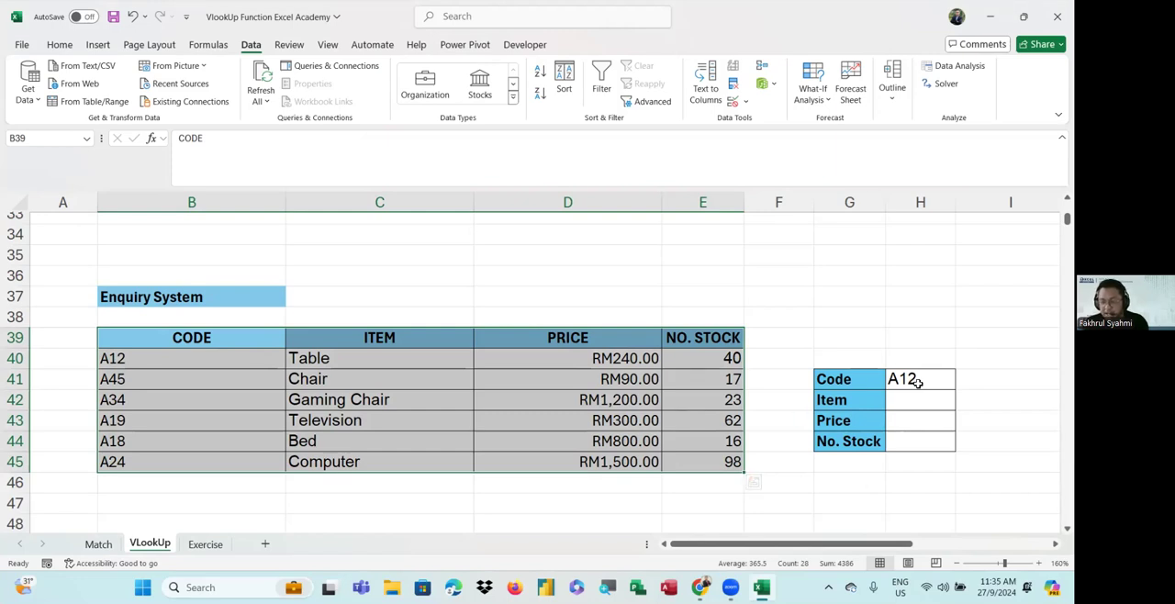
drag(900, 400, 907, 440)
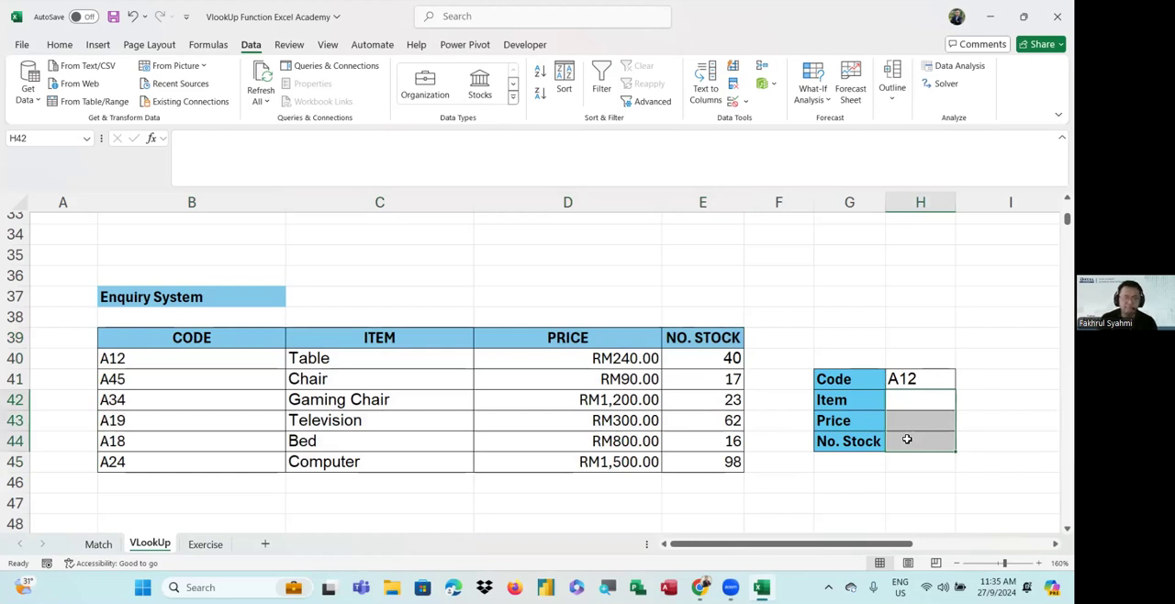
click(911, 406)
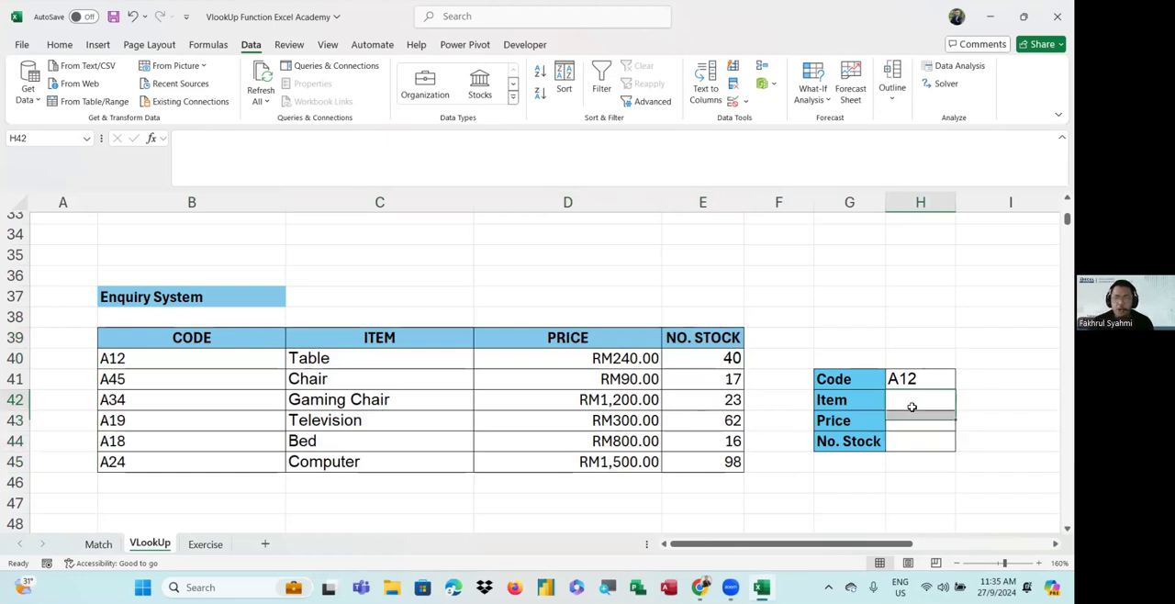
drag(813, 546, 813, 545)
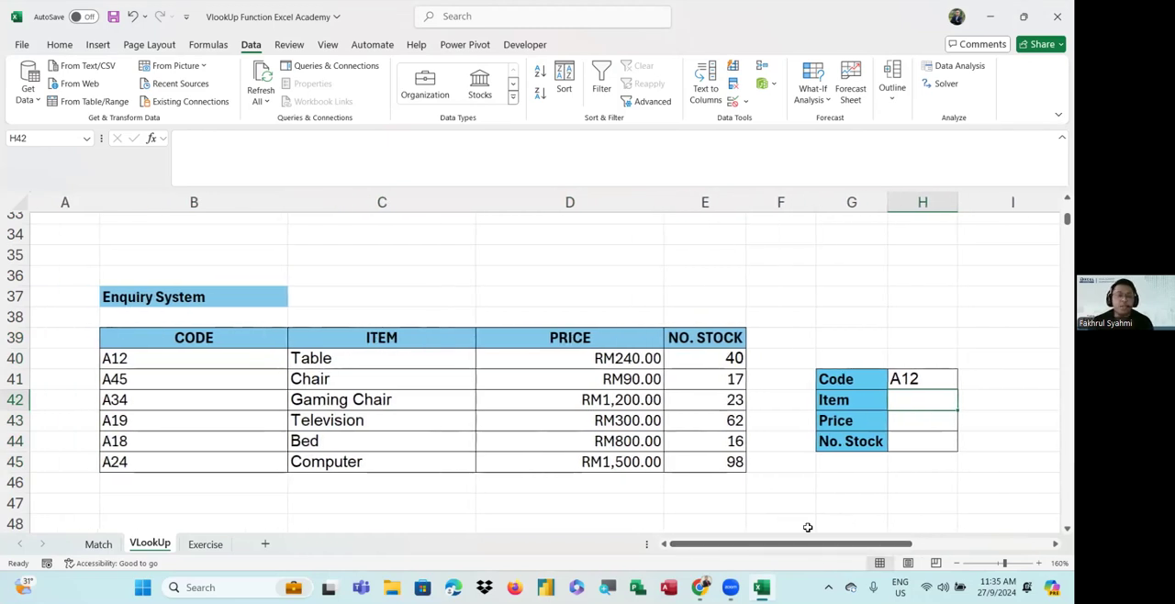
click(540, 92)
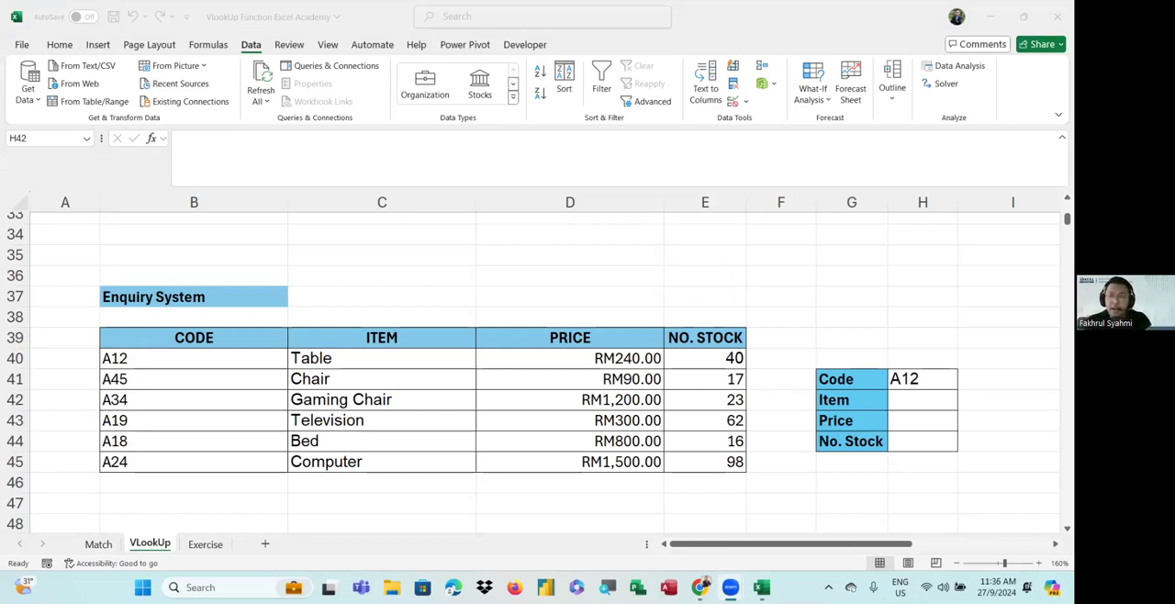
Switch to the Match sheet and select the ID lookup value cell H3
click(103, 549)
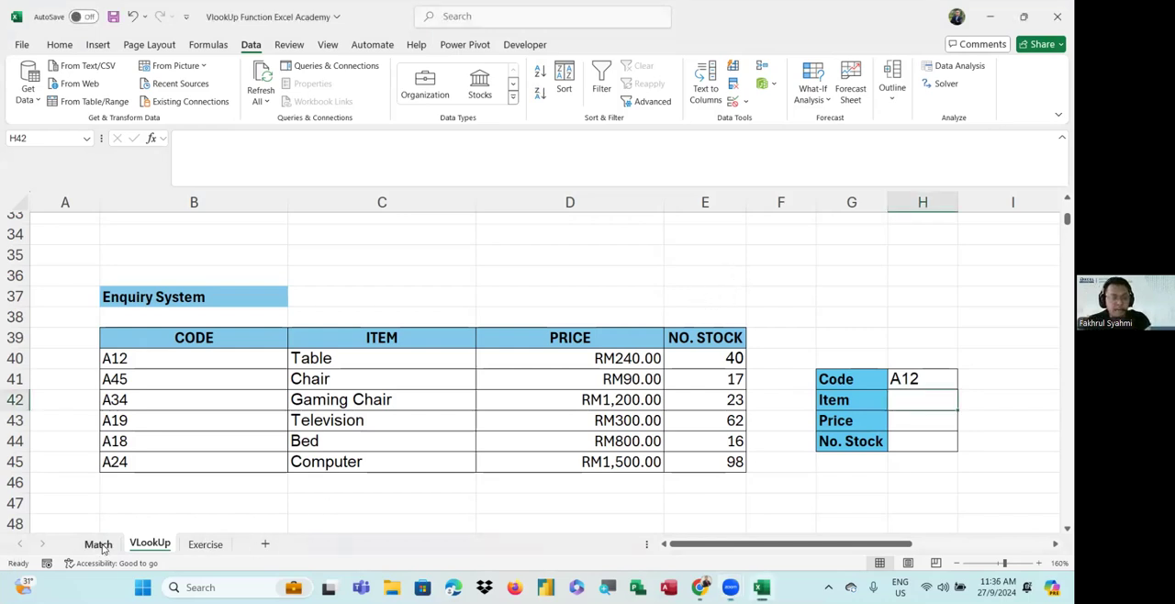
click(100, 545)
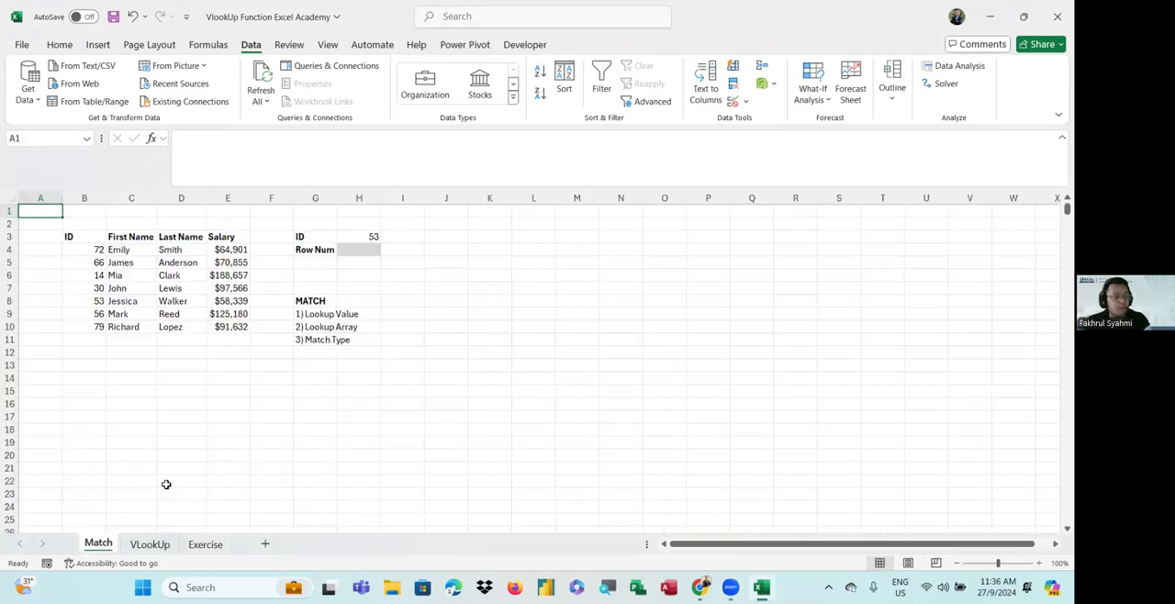
ctrl+scroll(326, 454, up, 5)
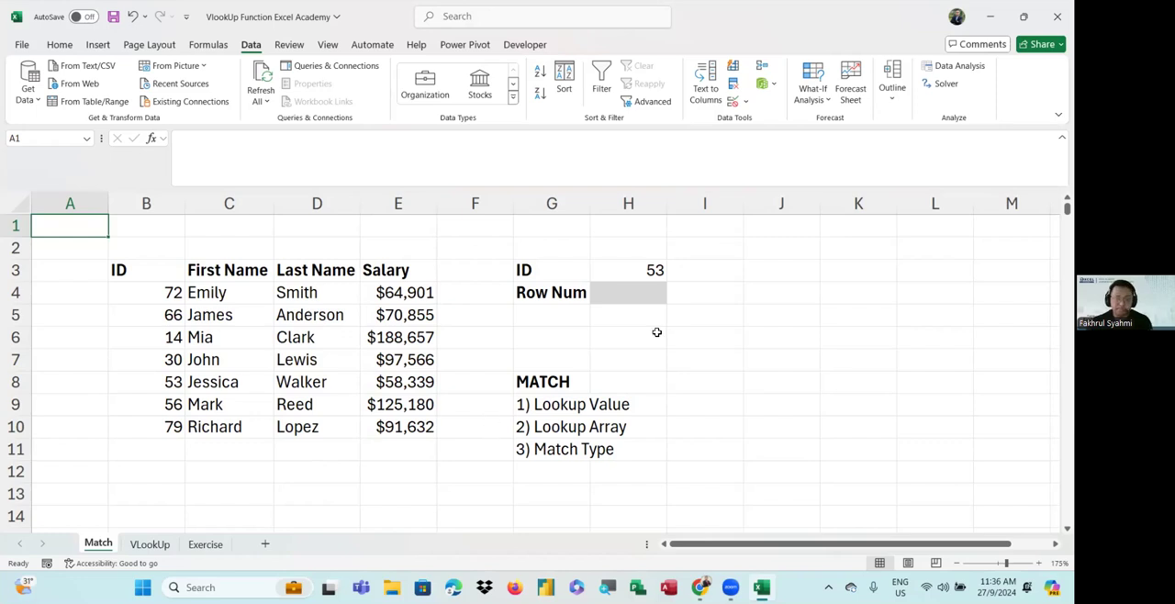
click(660, 274)
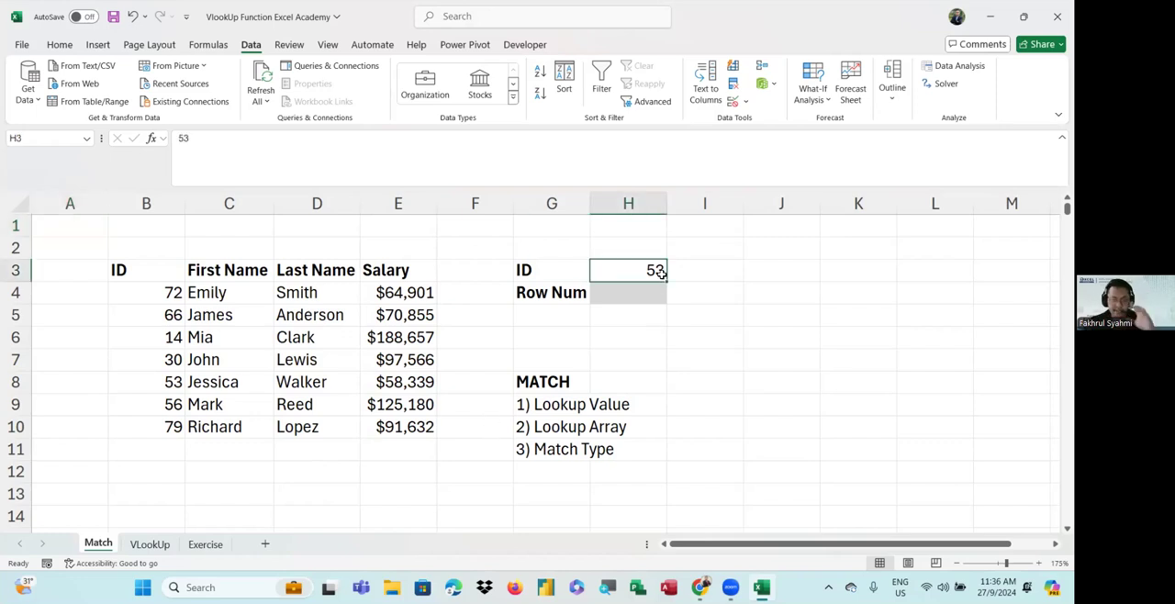
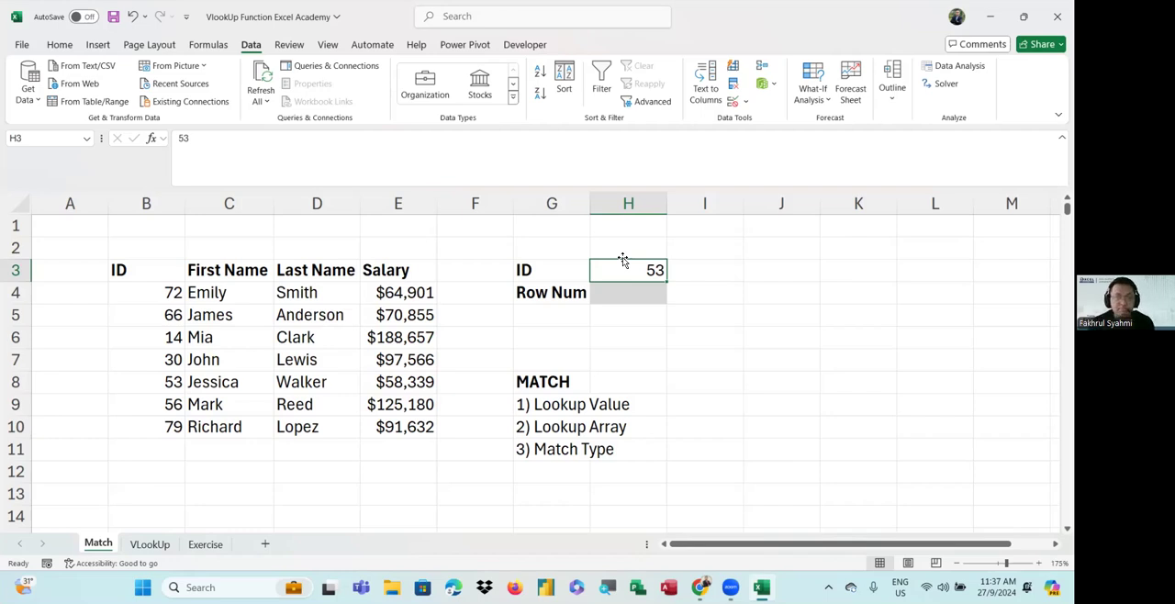
Examine the ID lookup value cell H3 and the Row Num result cell H4 beneath it
click(626, 296)
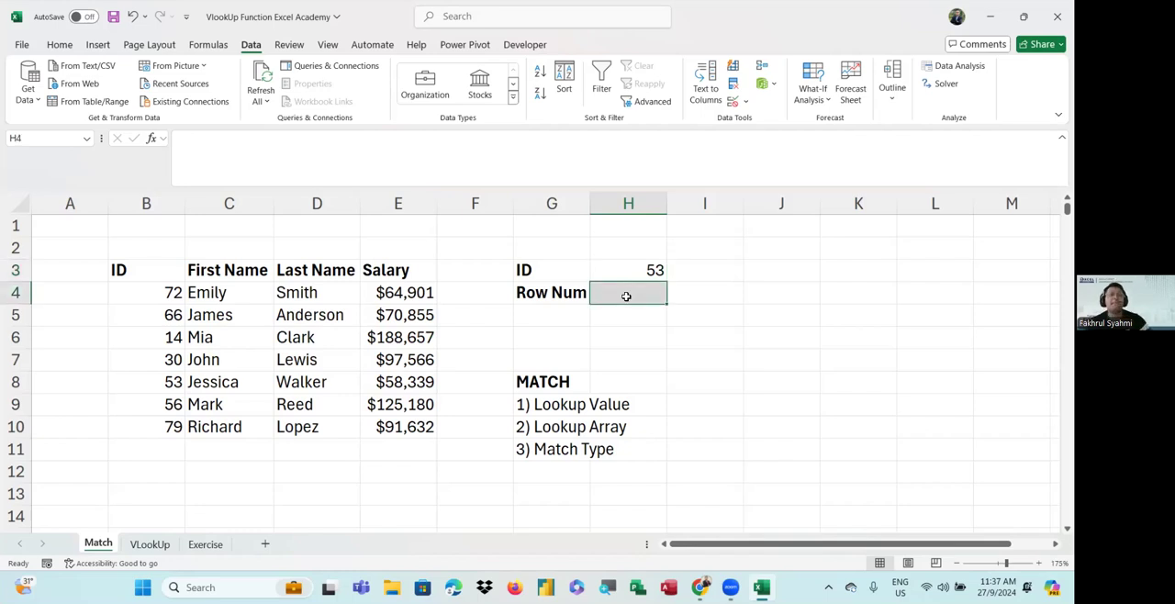
click(619, 316)
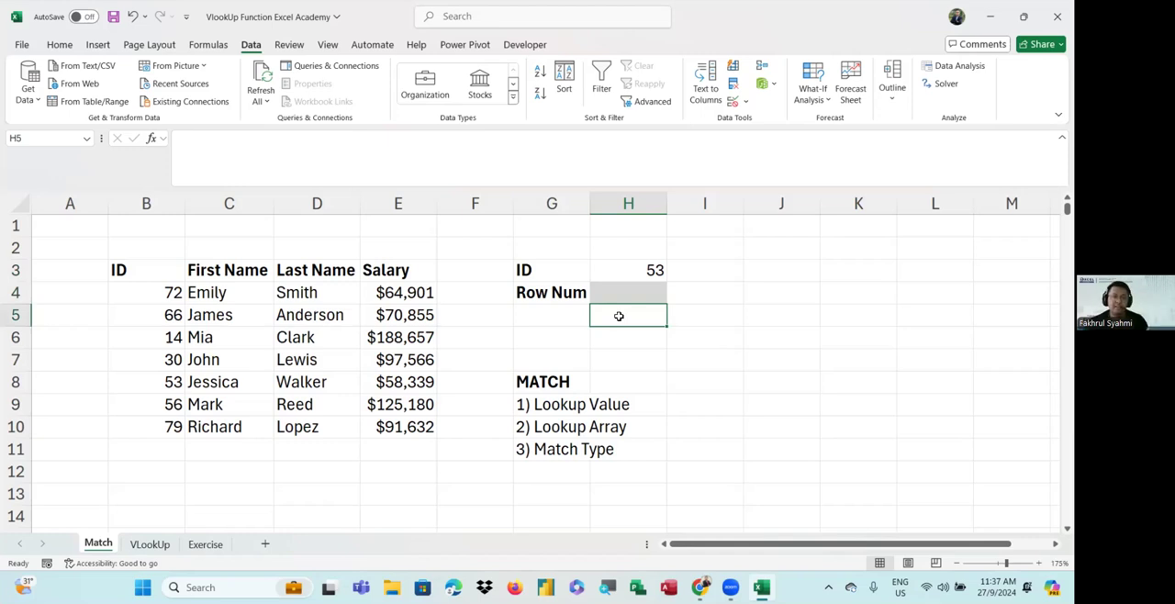
click(643, 271)
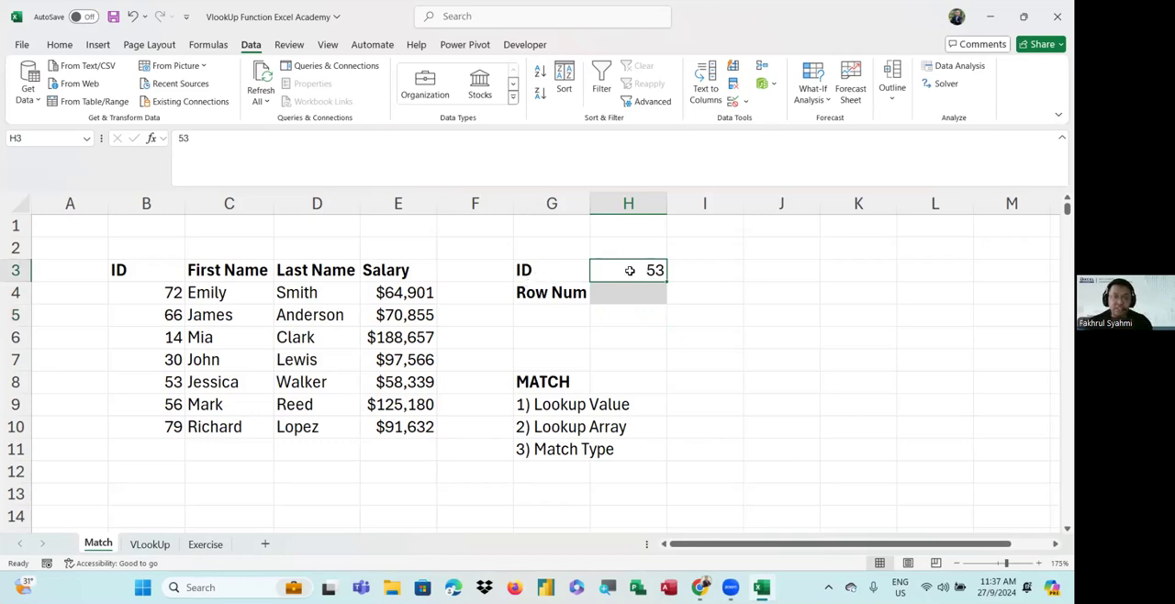
click(533, 272)
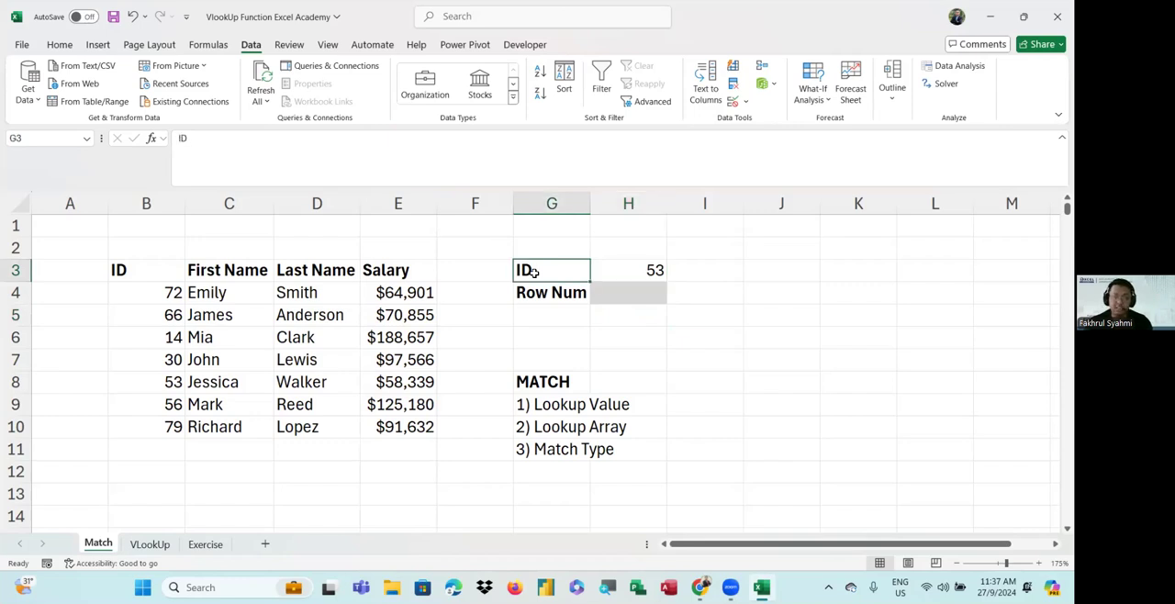
click(631, 269)
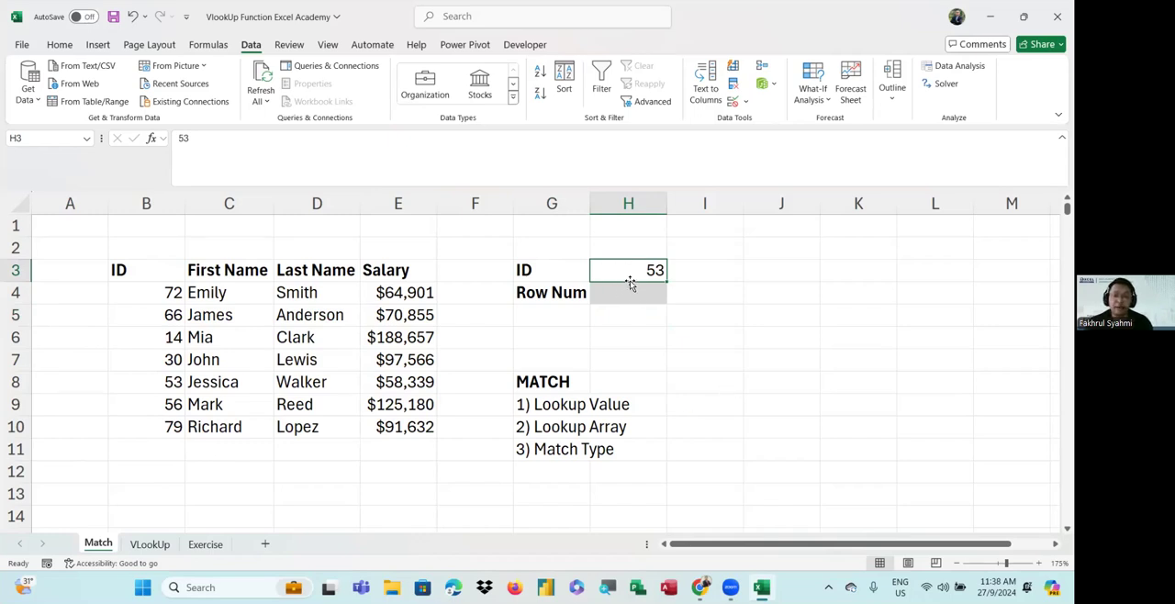
Start a MATCH formula in H5 with H3 as the lookup value and the ID range B4:B10 as the lookup array
click(622, 322)
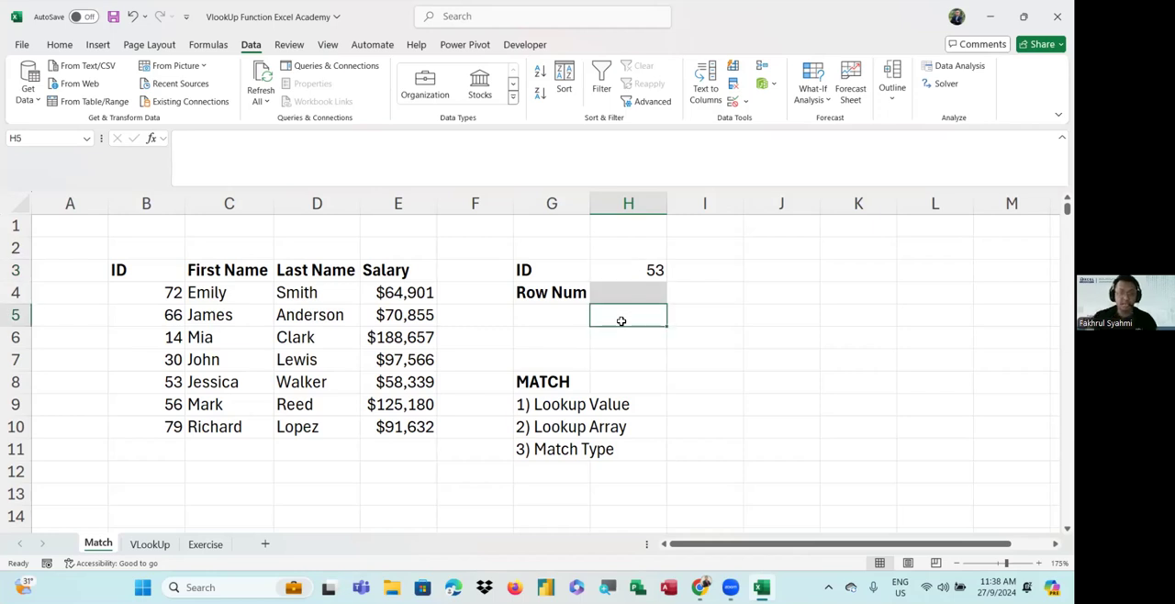
text(=match)
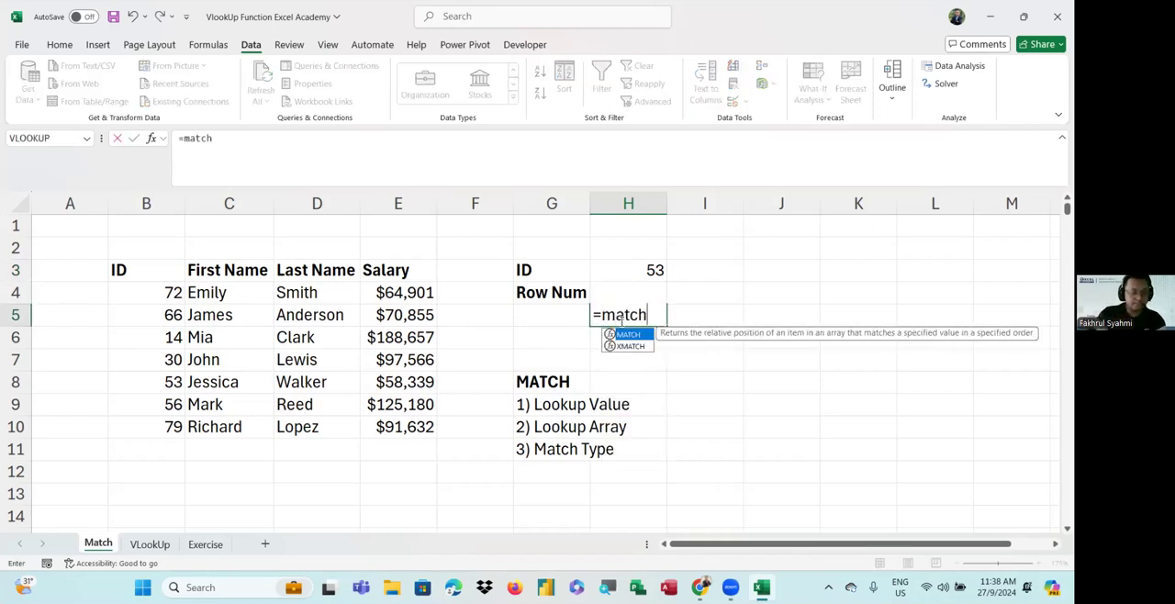
key(Tab)
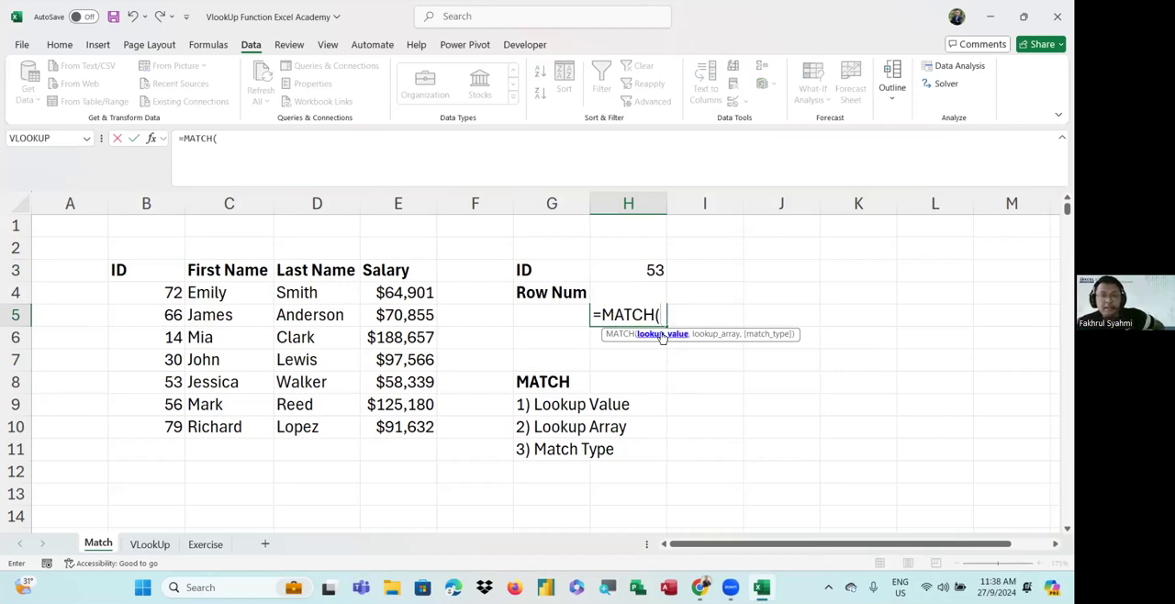
click(634, 270)
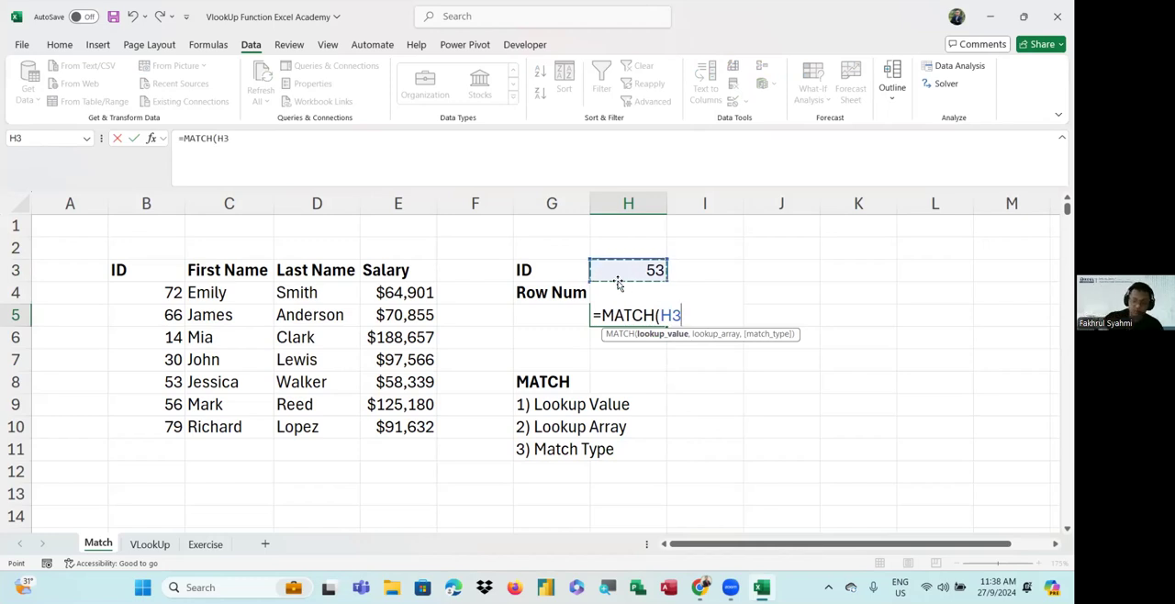
text(,)
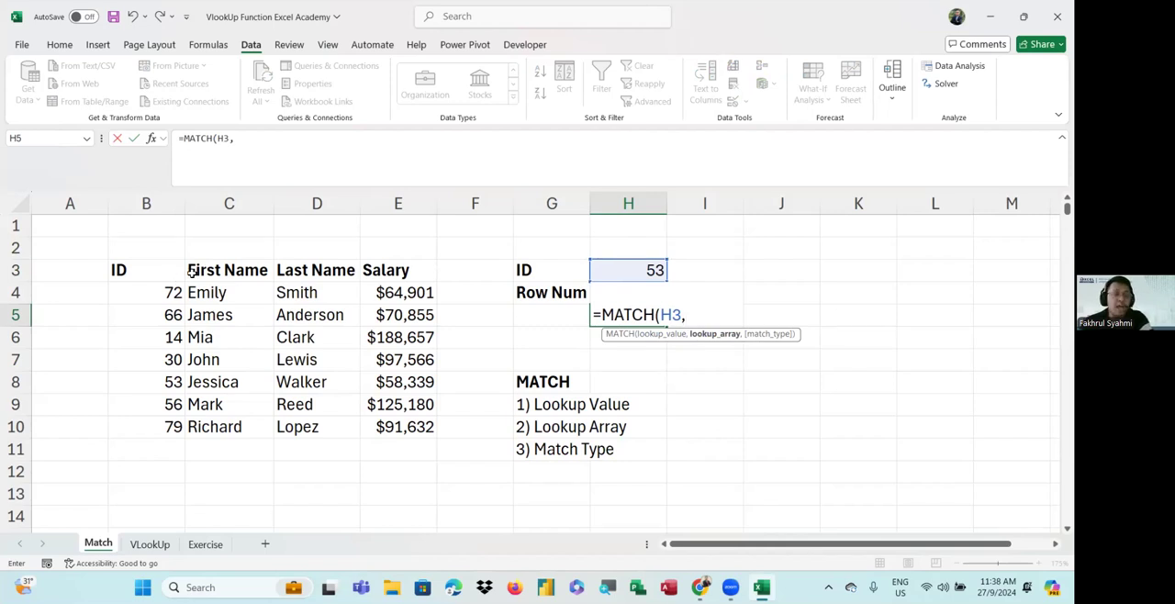
drag(165, 293, 162, 423)
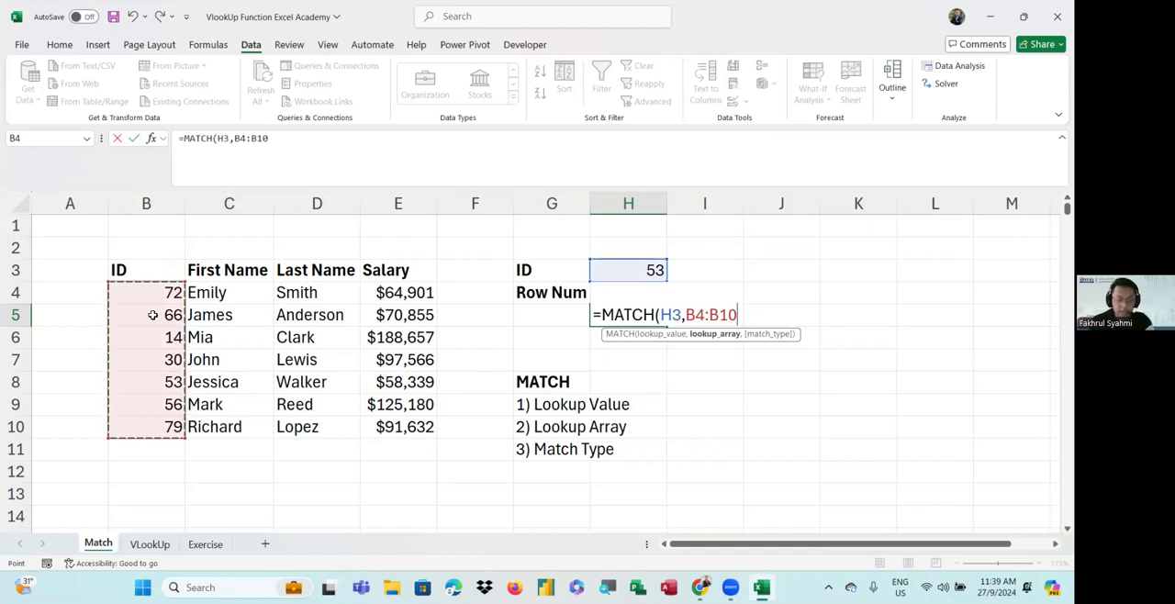
text(,)
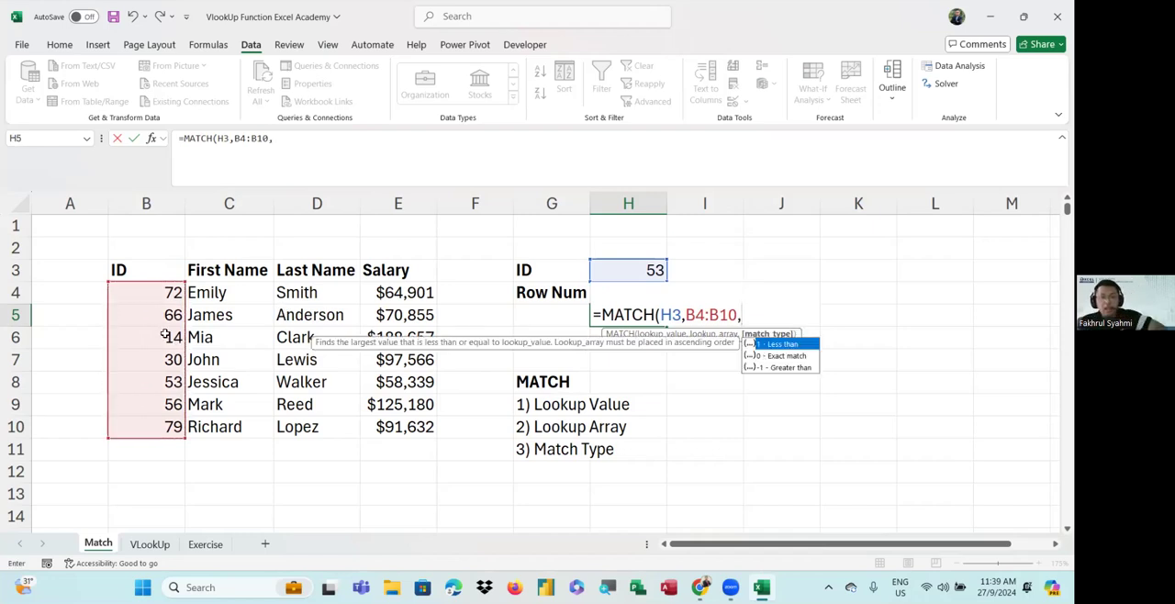
Complete the MATCH formula in H5 with match type 0 for an exact match
click(552, 91)
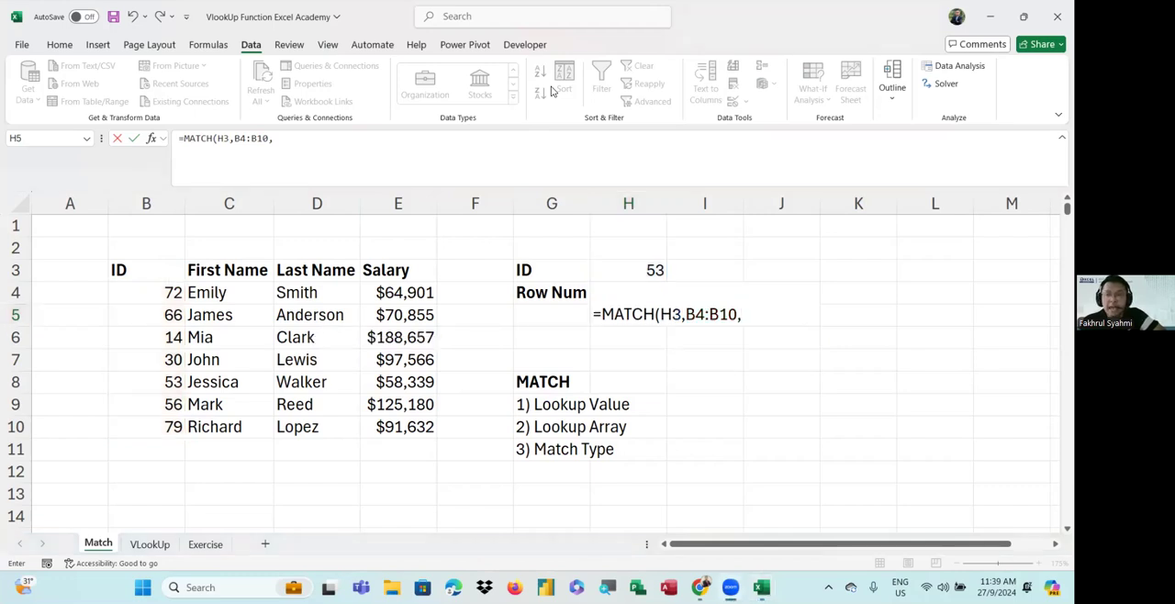
click(755, 313)
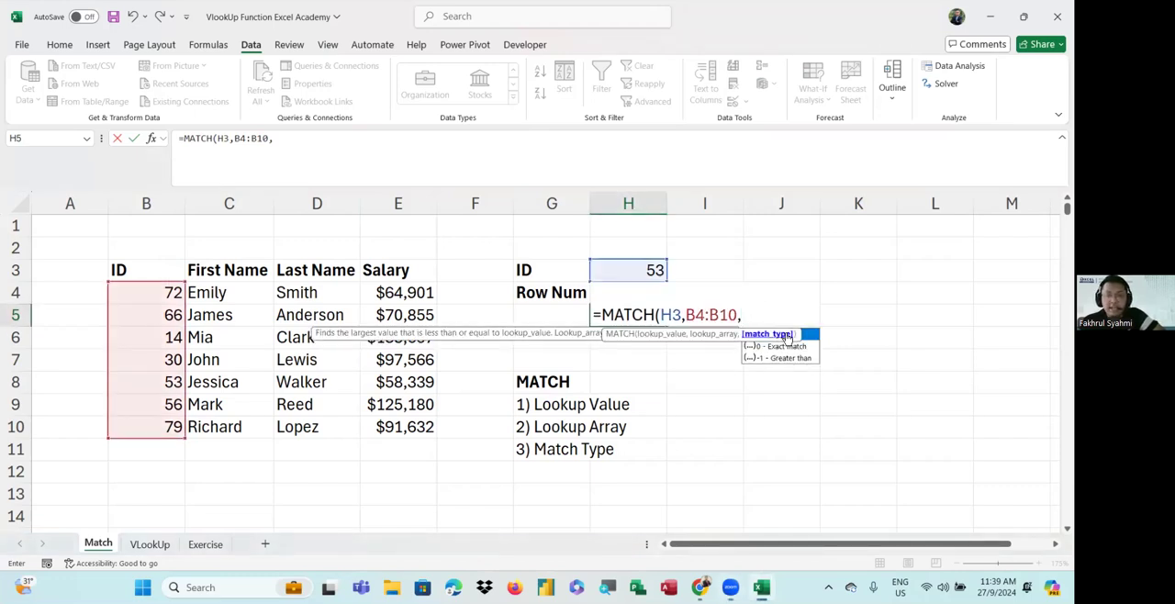
click(740, 316)
key(Right)
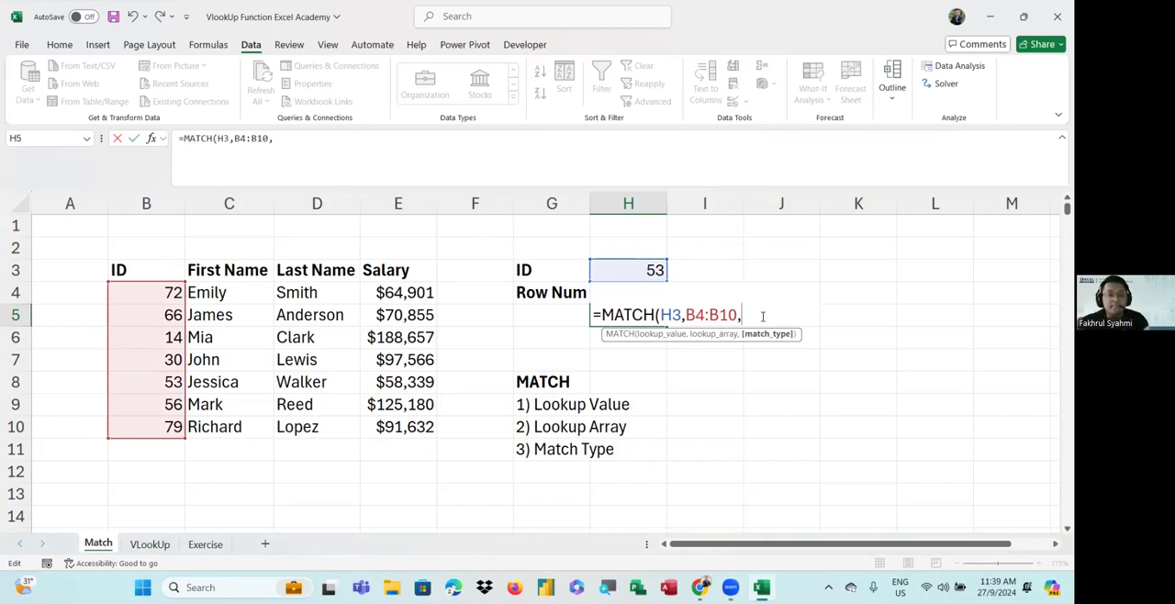
key(BackSpace)
text(,)
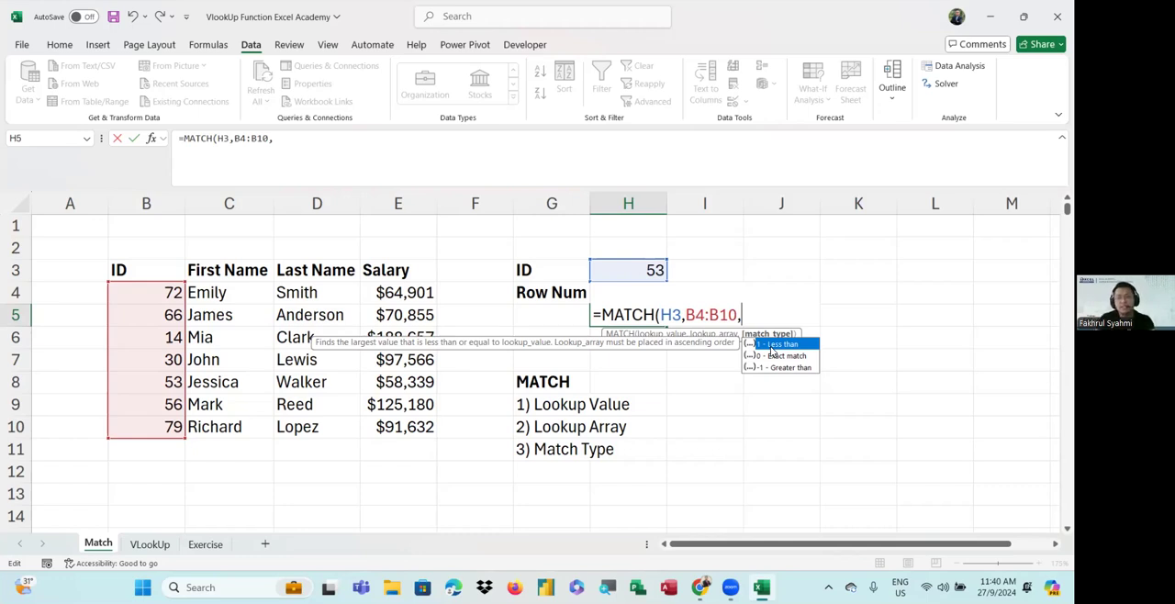
text(0)
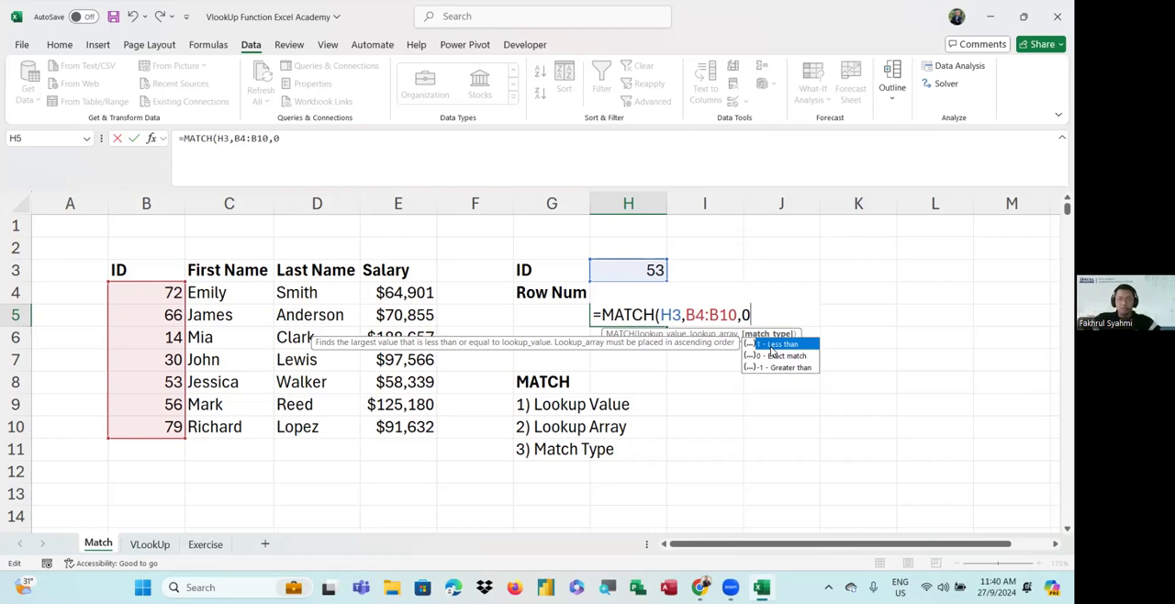
text())
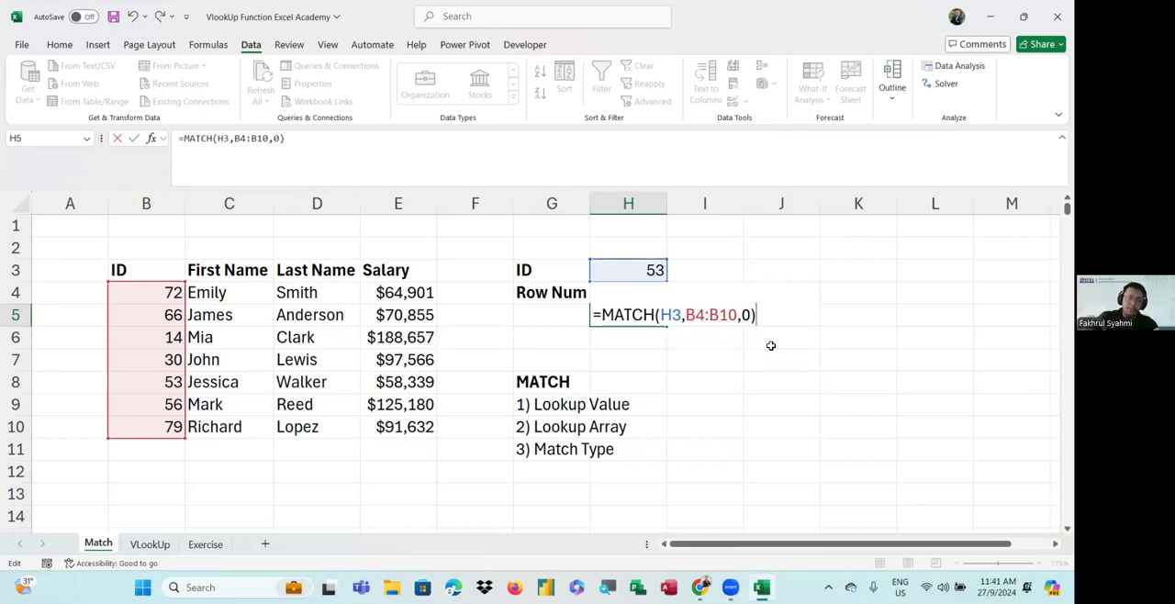
key(Return)
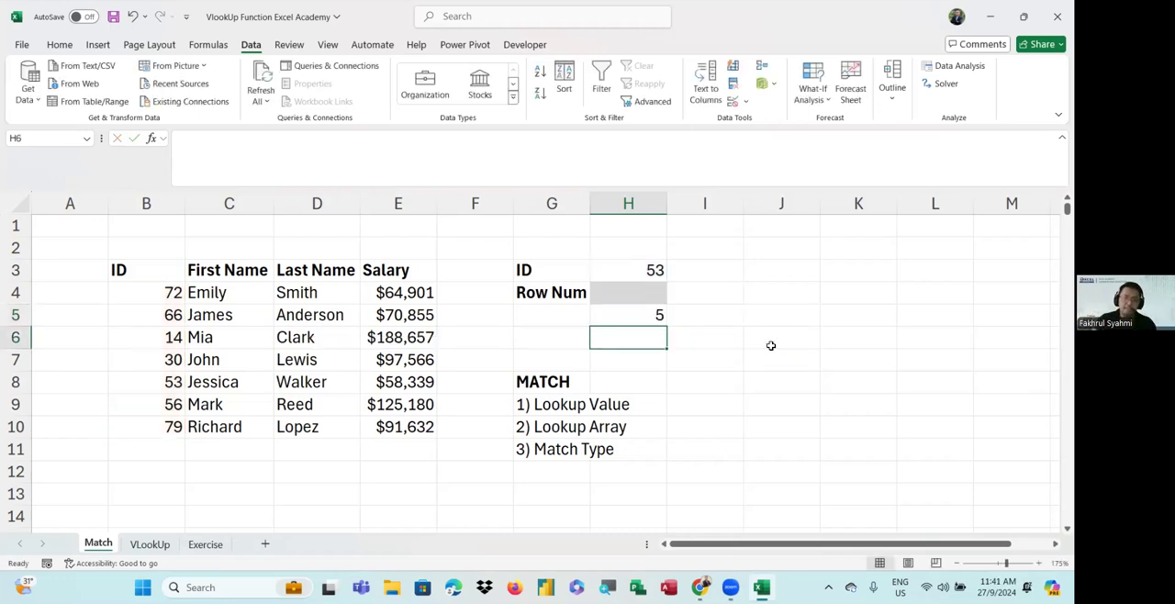
Review the MATCH formula in H5 and the ID value in H3 that it looks up
click(643, 314)
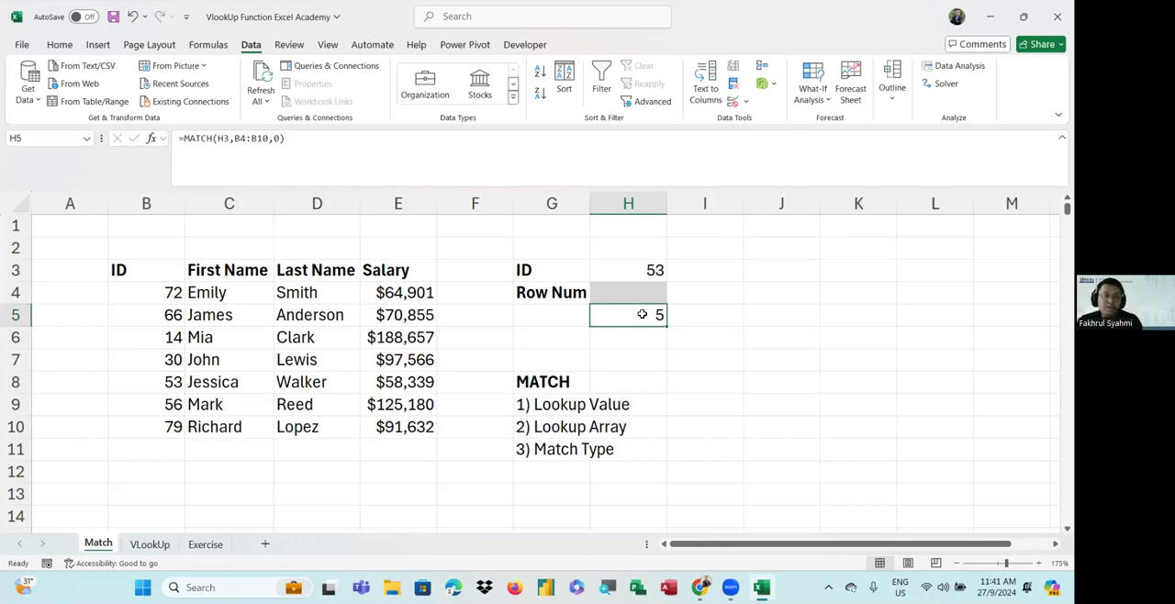
click(645, 269)
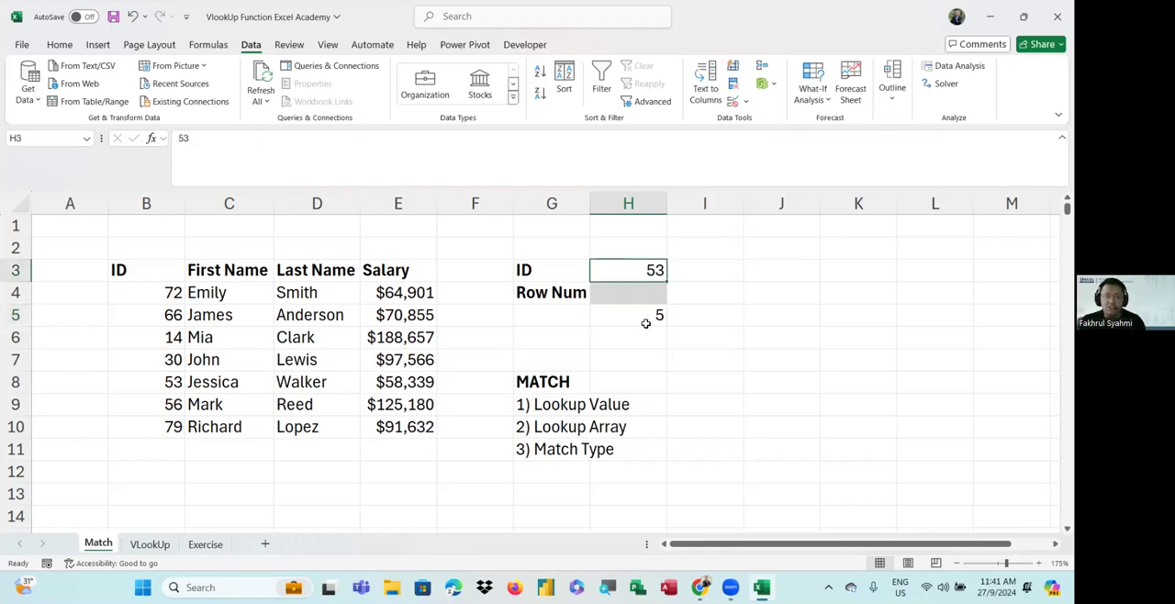
click(625, 86)
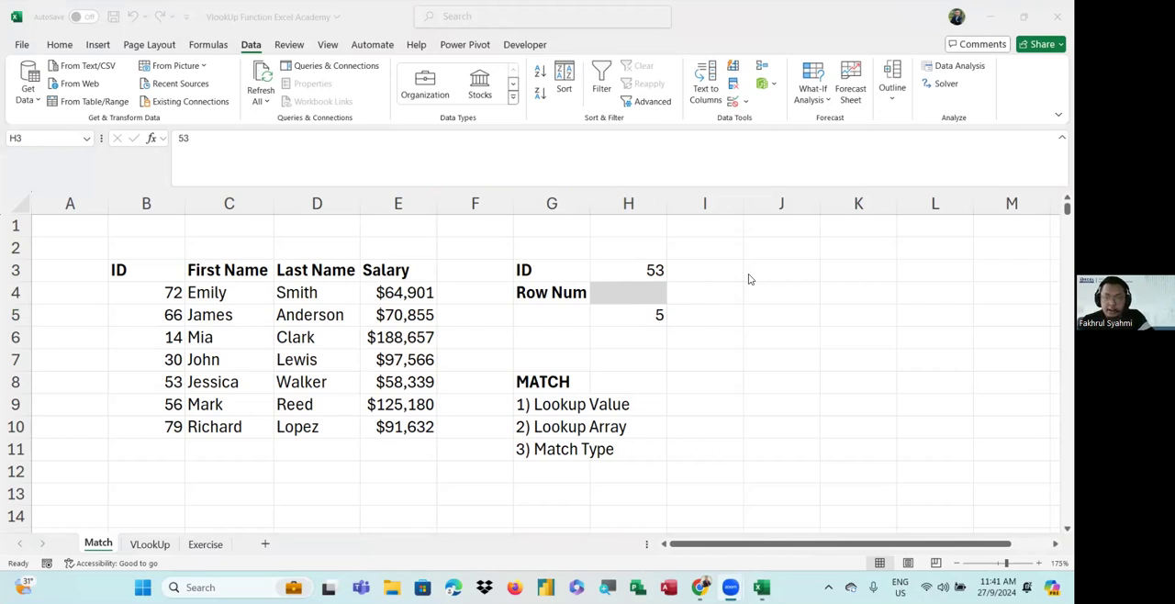
Switch to the VLookUp sheet and examine the CODE column B39:B45 of the Enquiry System table
click(157, 551)
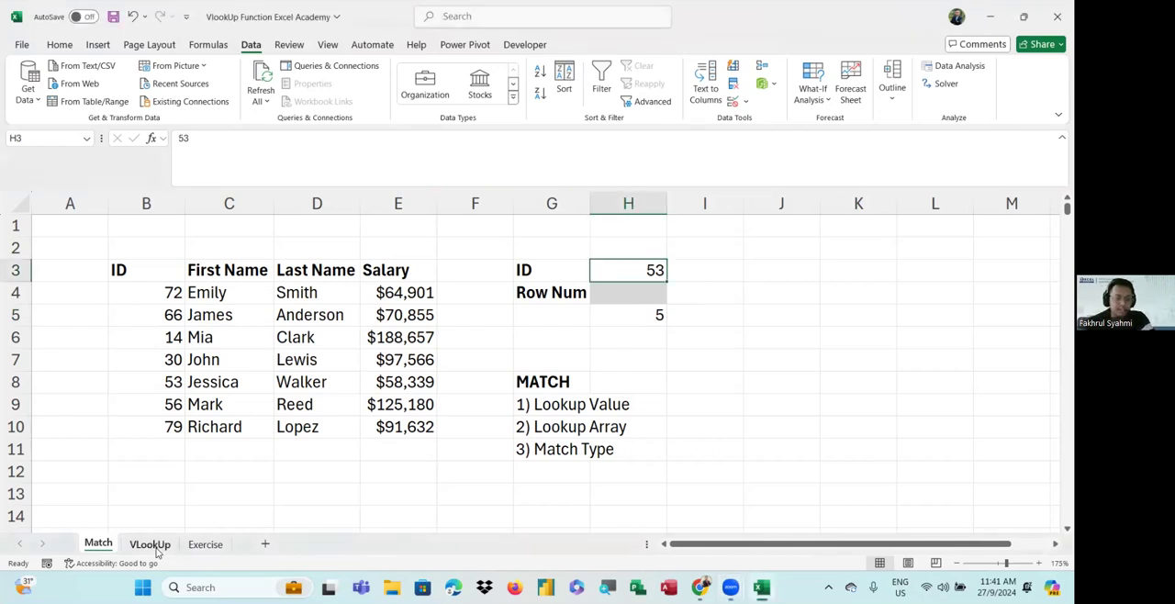
click(150, 545)
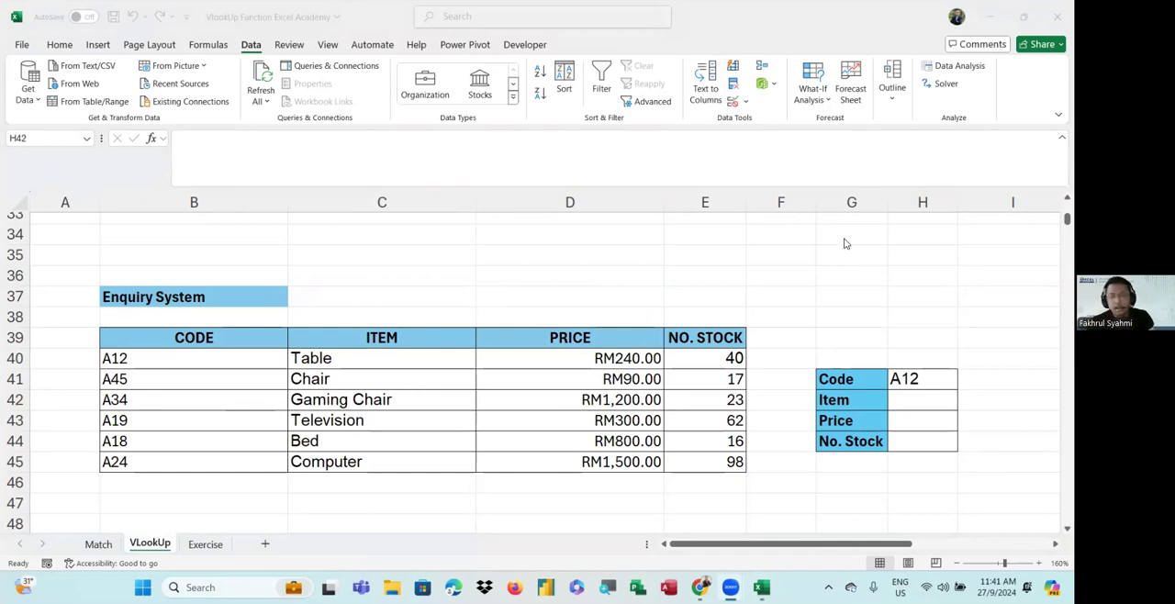
click(901, 400)
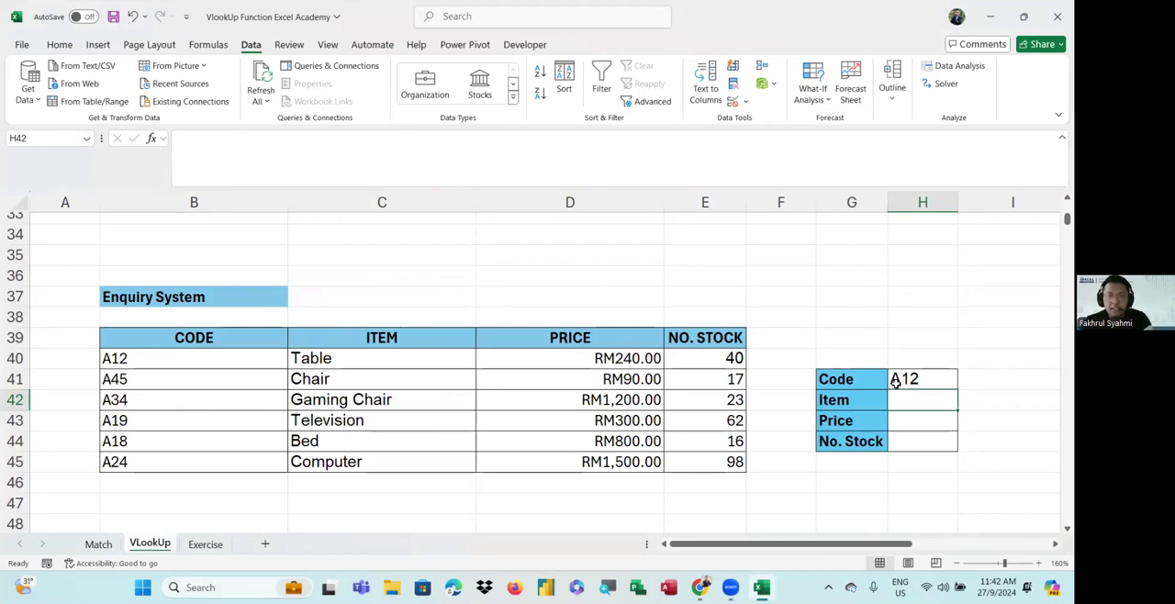
drag(228, 342, 244, 459)
scroll(414, 386, up, 5)
scroll(465, 419, up, 2)
scroll(475, 433, down, 11)
scroll(376, 394, up, 3)
click(222, 337)
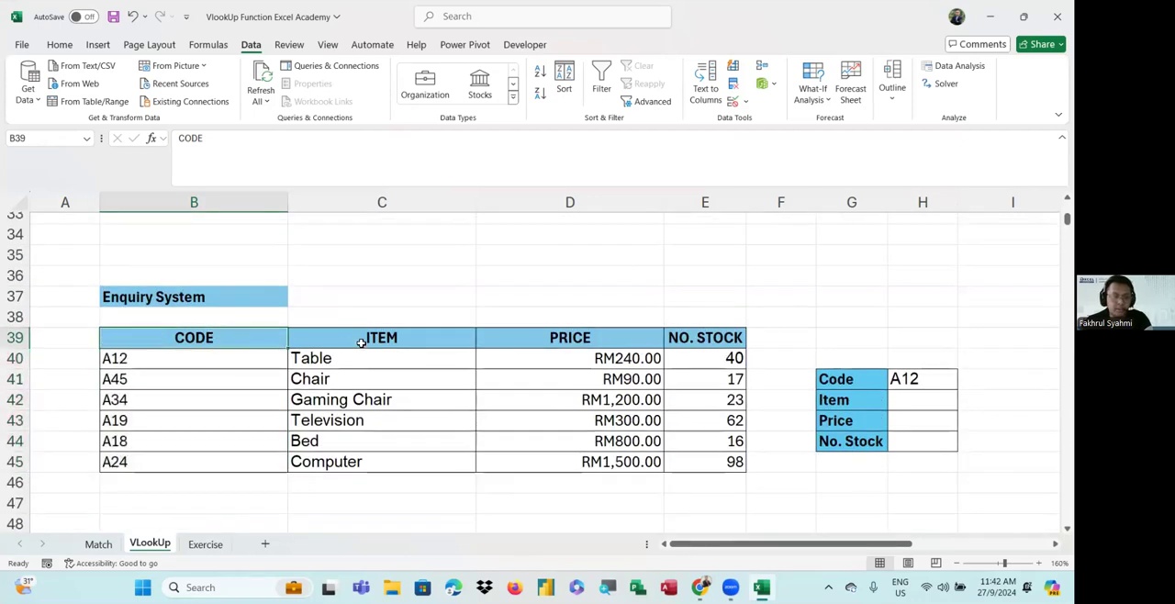
drag(230, 339, 235, 460)
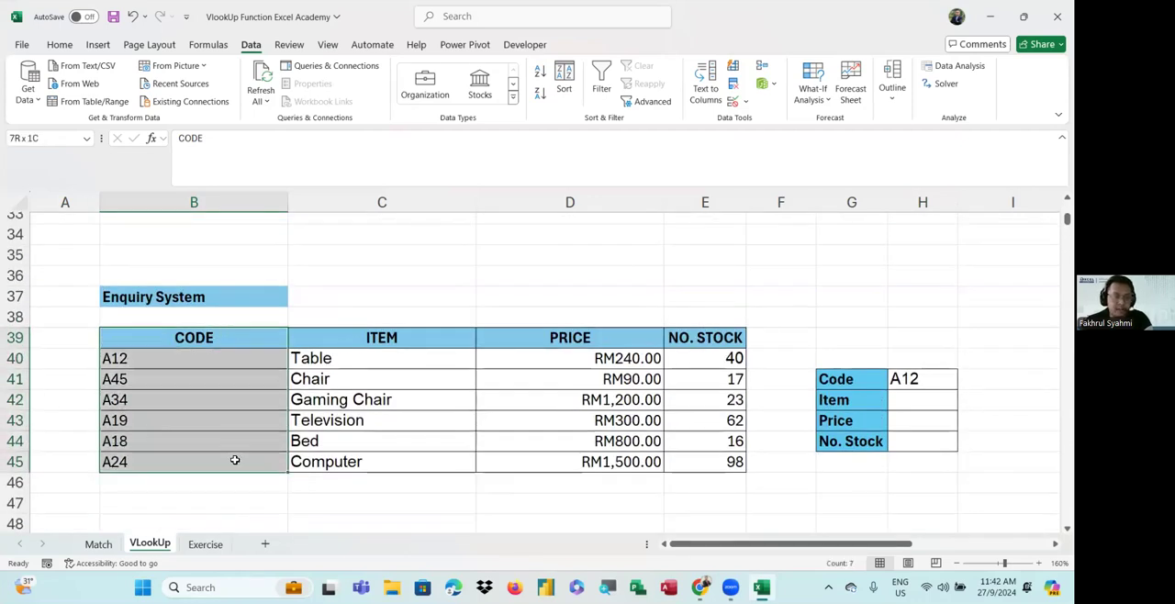
drag(242, 336, 247, 462)
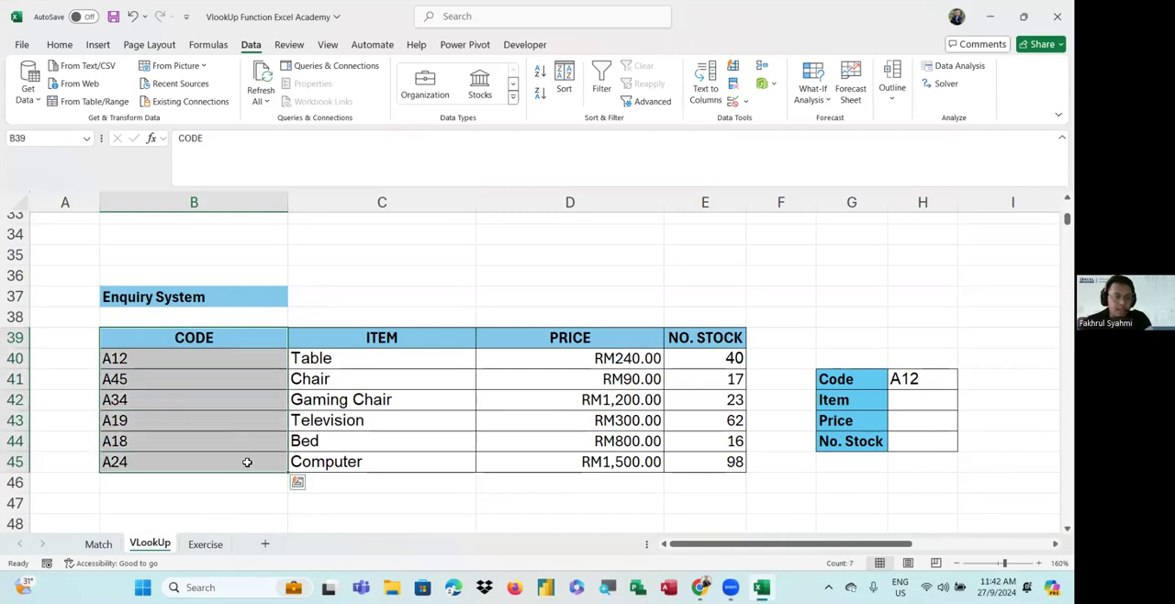
Compare the Enquiry System header row with the email and attendance table higher up the sheet
drag(283, 341, 734, 339)
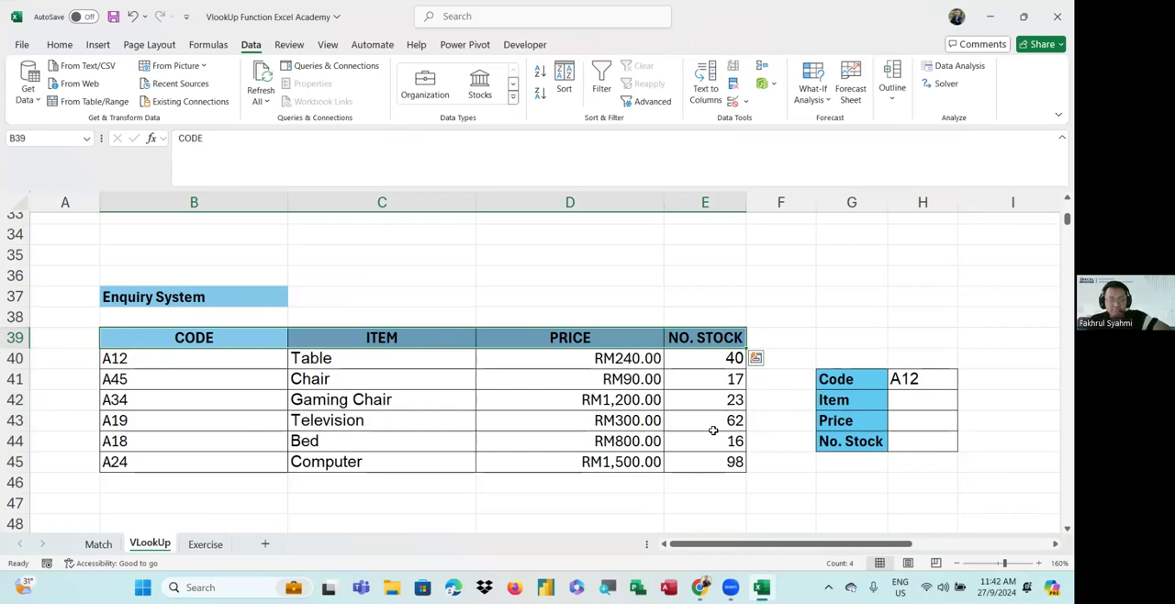
scroll(725, 432, up, 4)
scroll(713, 430, up, 4)
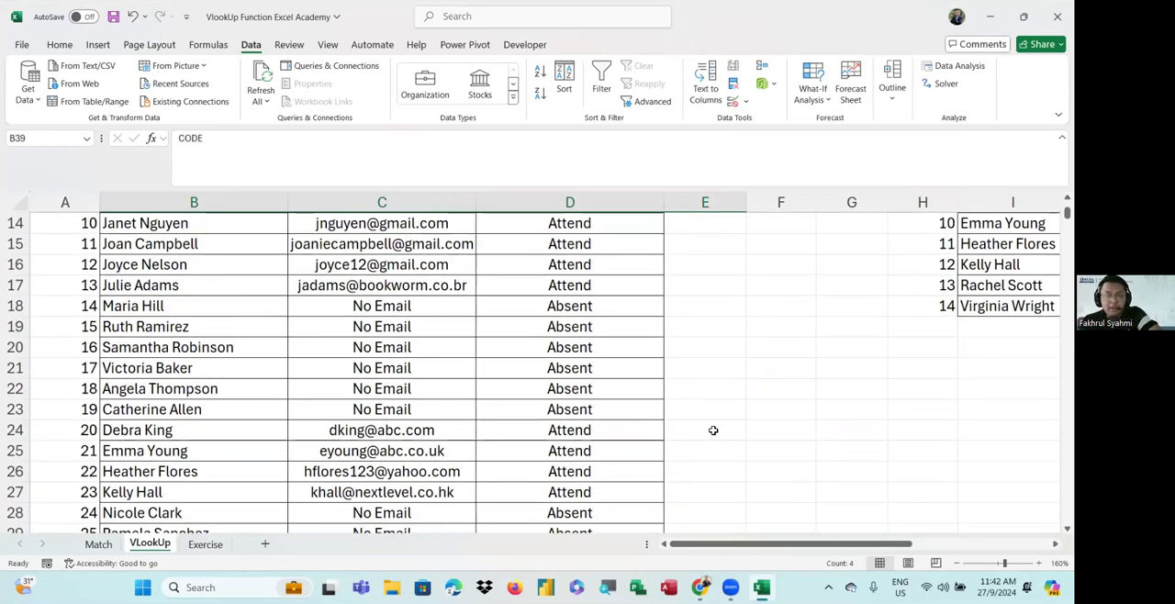
scroll(713, 430, down, 7)
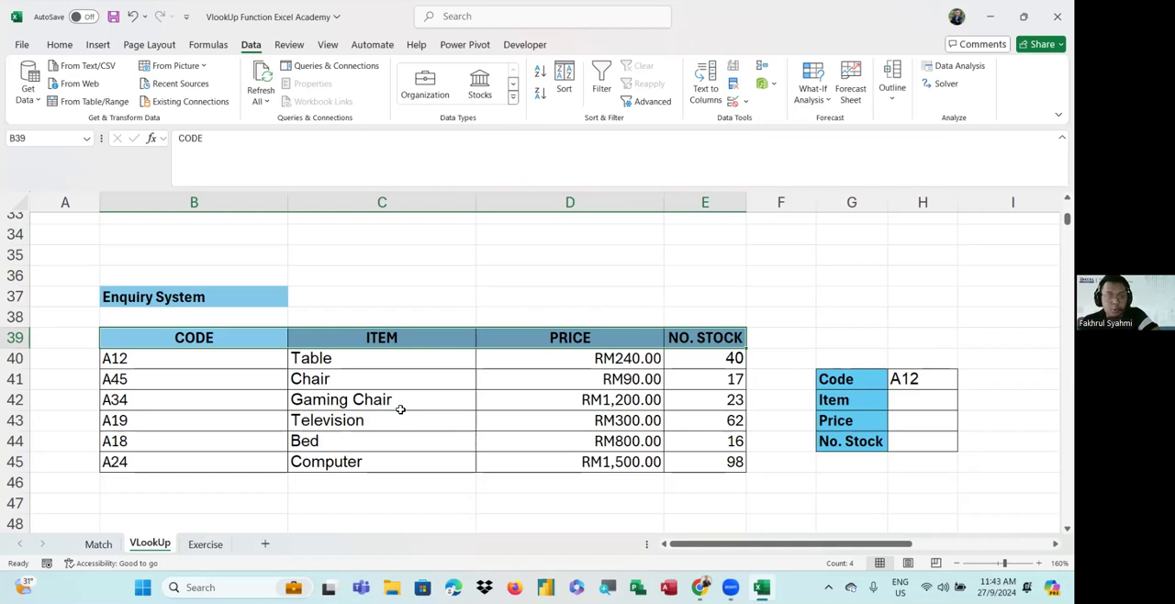
scroll(239, 410, down, 1)
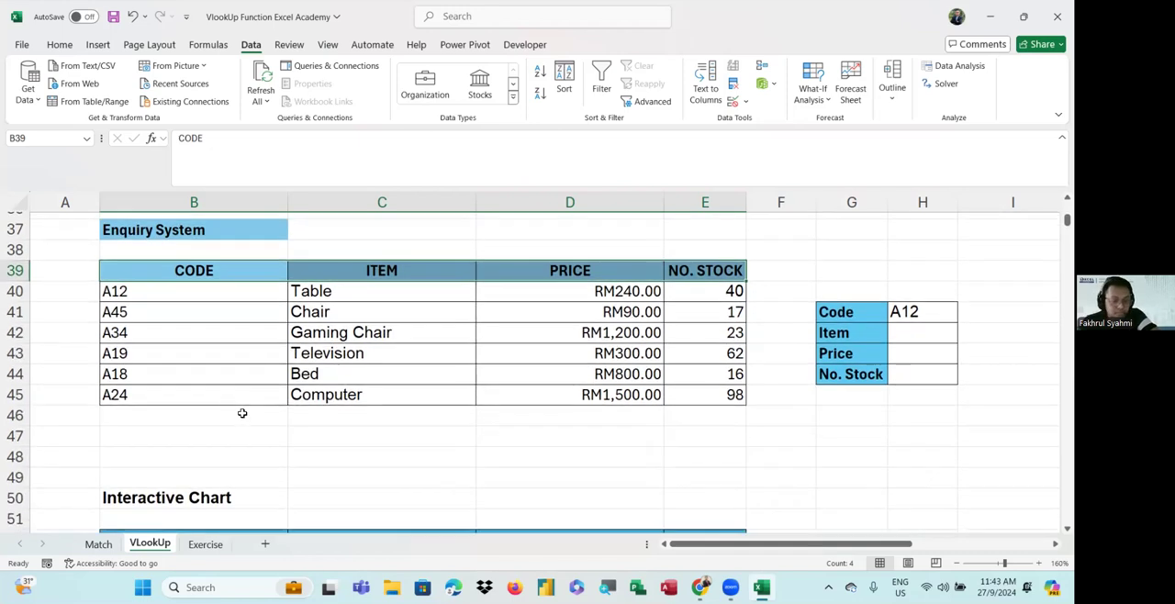
Go through the Enquiry System columns CODE, ITEM, PRICE and NO. STOCK in order to check their column positions
drag(186, 270, 183, 395)
click(188, 272)
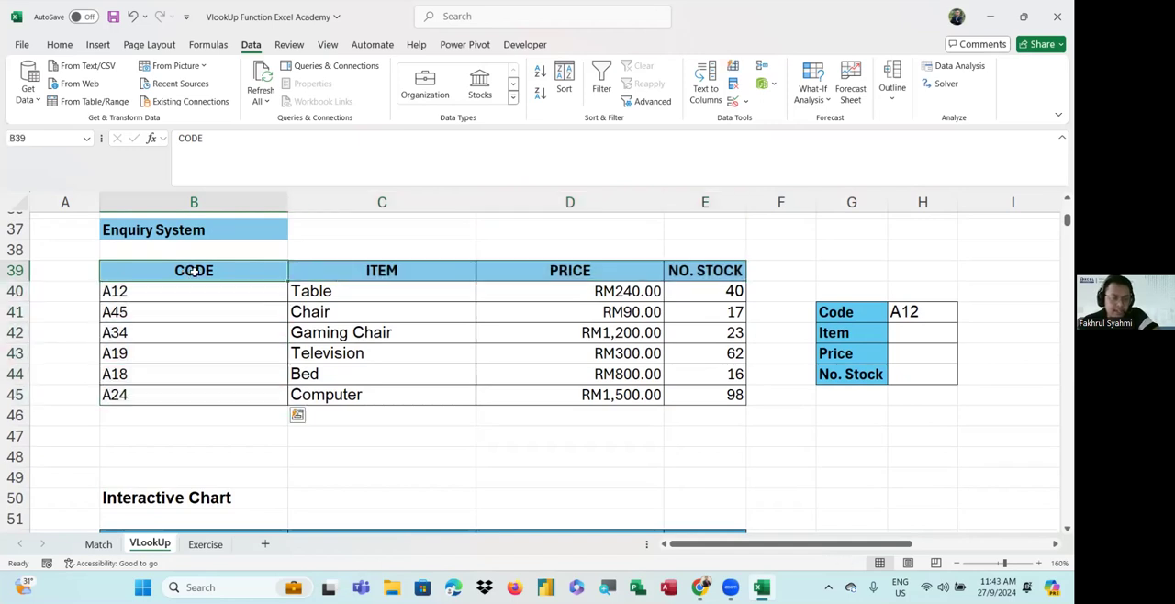
click(317, 278)
click(514, 268)
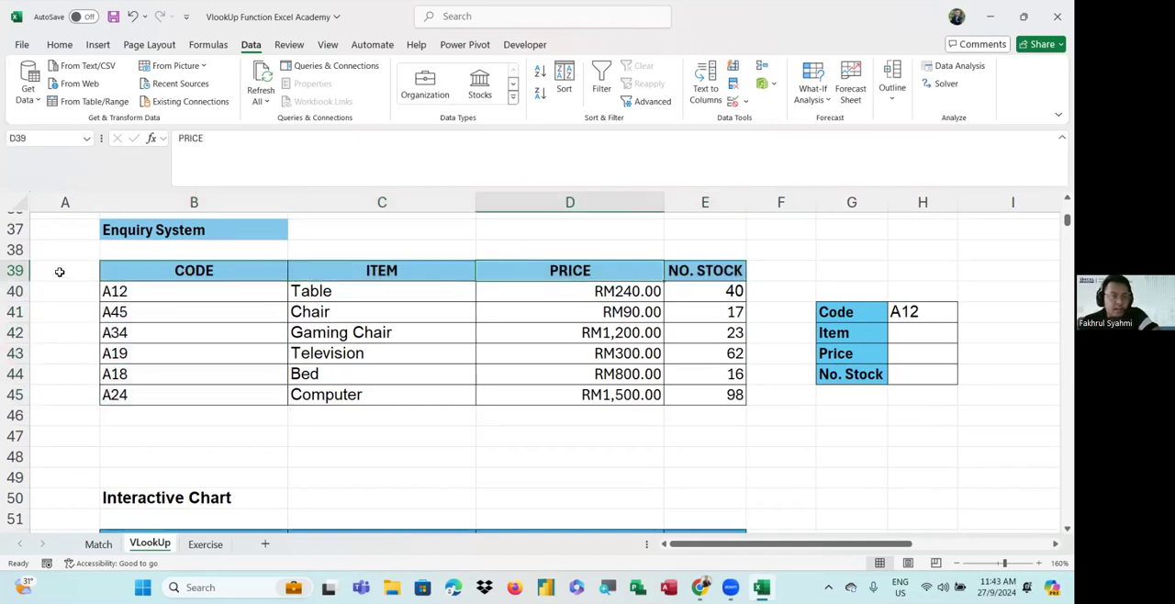
click(183, 272)
click(382, 268)
click(587, 276)
click(688, 268)
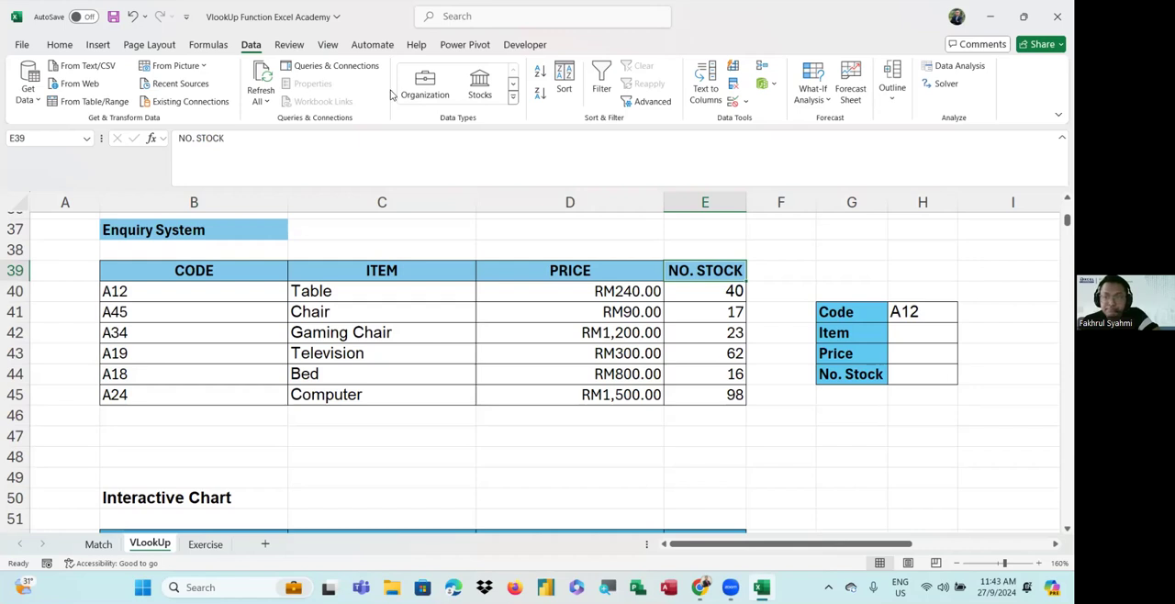
click(537, 19)
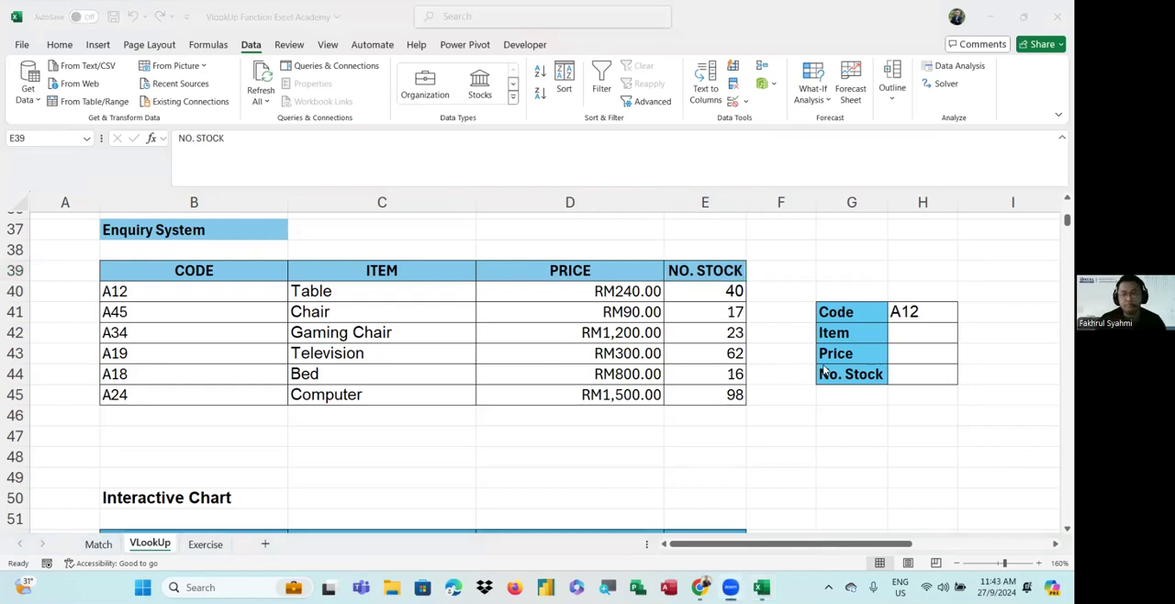
scroll(911, 400, up, 2)
scroll(911, 399, down, 3)
scroll(905, 401, up, 1)
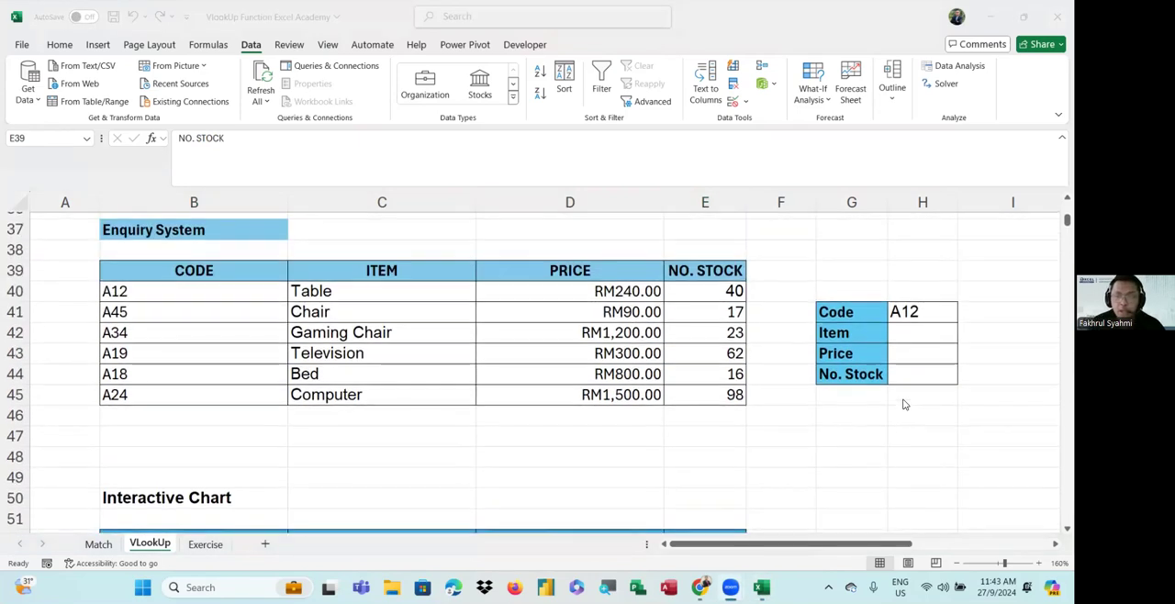
Start a VLOOKUP formula in the Item result cell H42 with the code cell H41 as lookup value
click(906, 332)
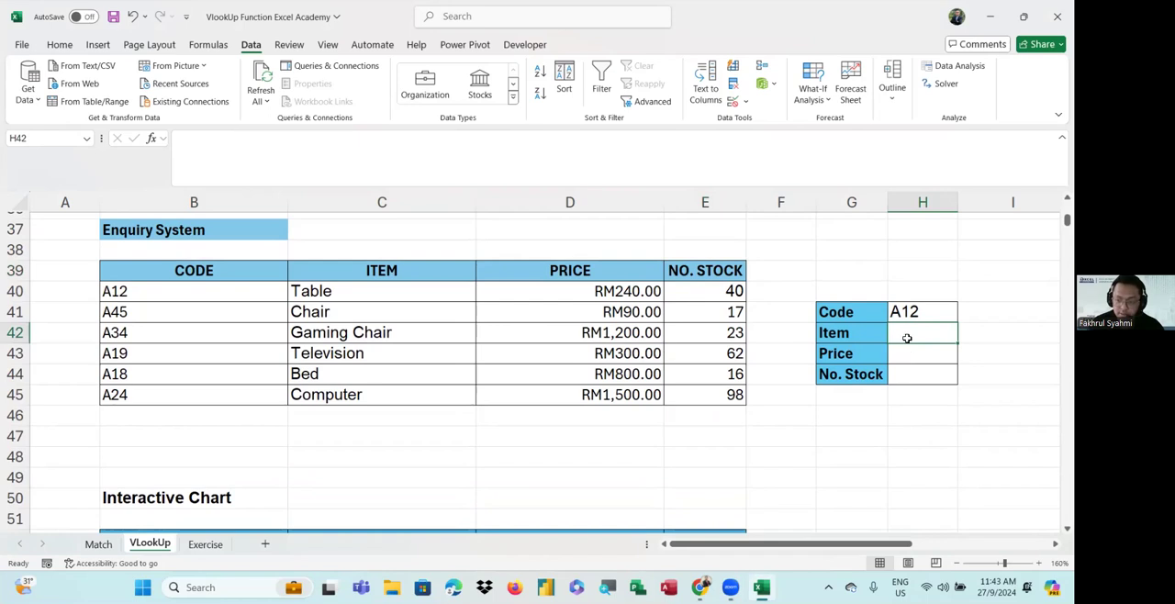
double_click(903, 337)
text(=vlo)
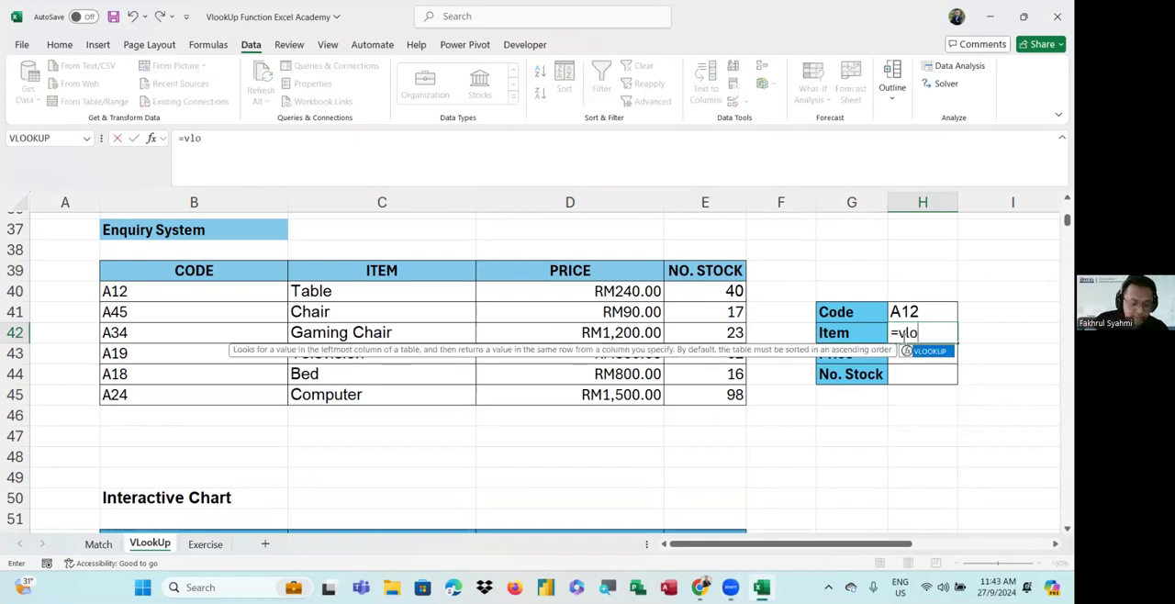
key(Tab)
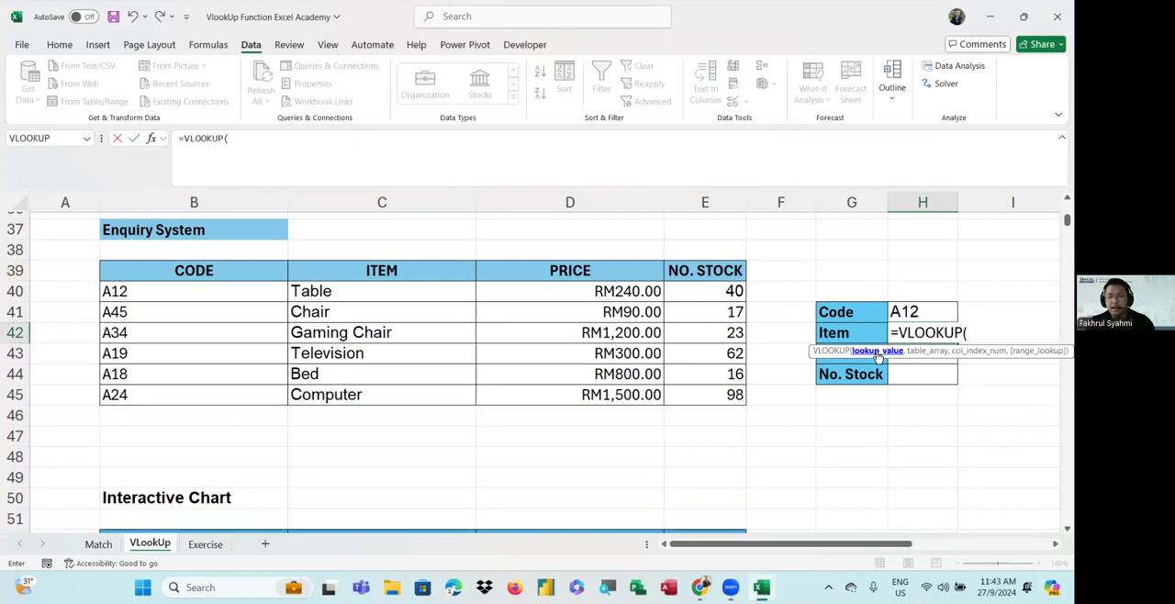
click(909, 315)
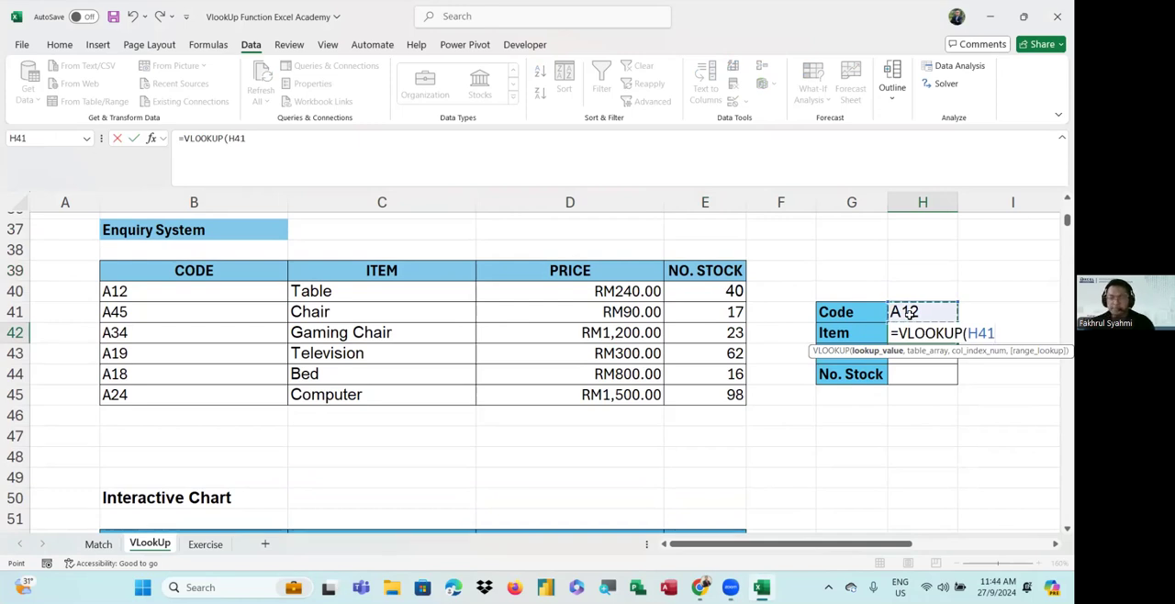
text(,)
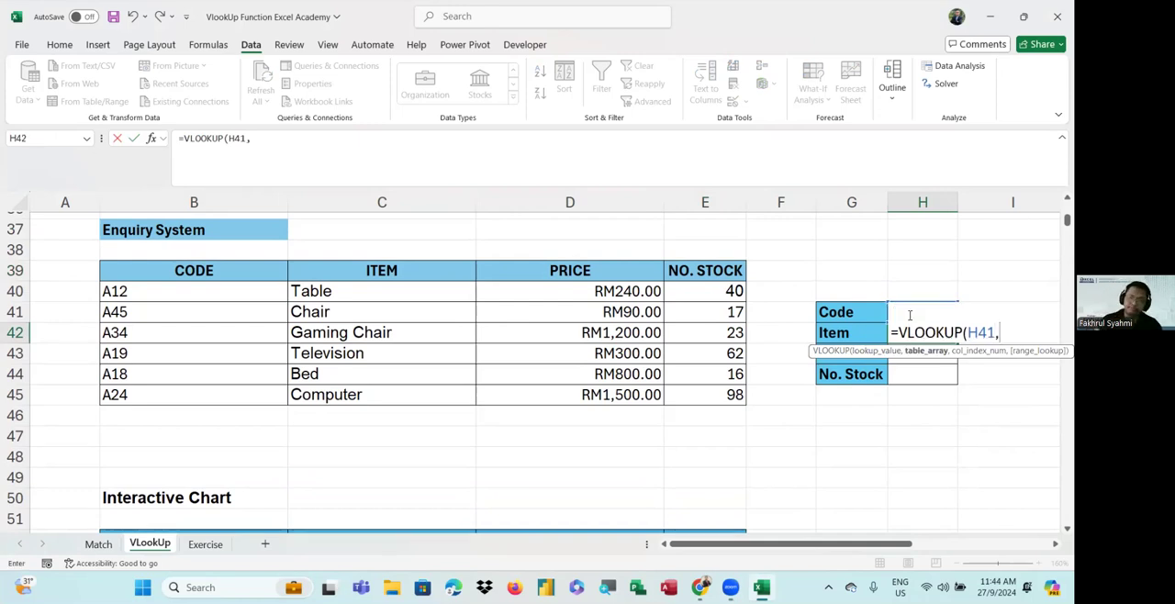
Set the whole Enquiry System table B39:E45, including its headers, as the VLOOKUP table array
drag(1022, 352, 955, 461)
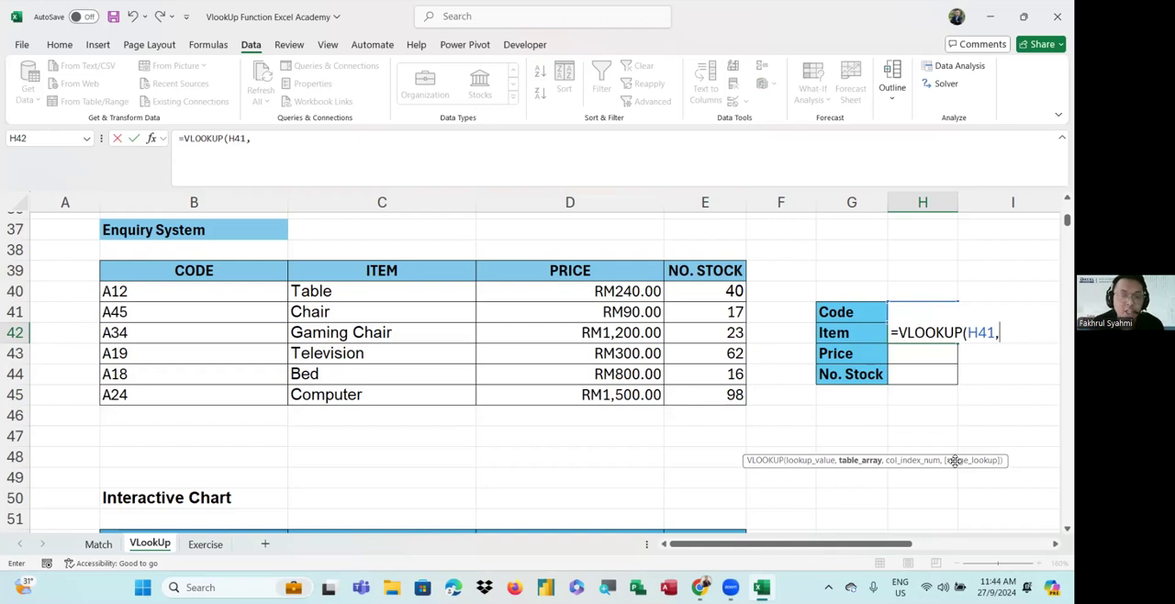
drag(225, 274, 709, 397)
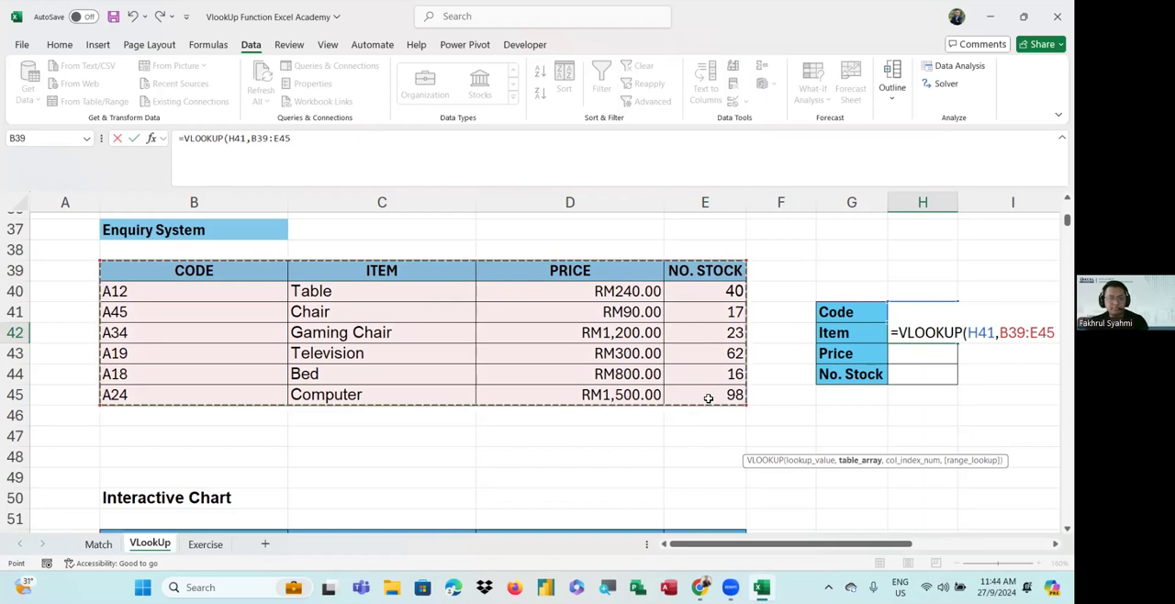
click(572, 84)
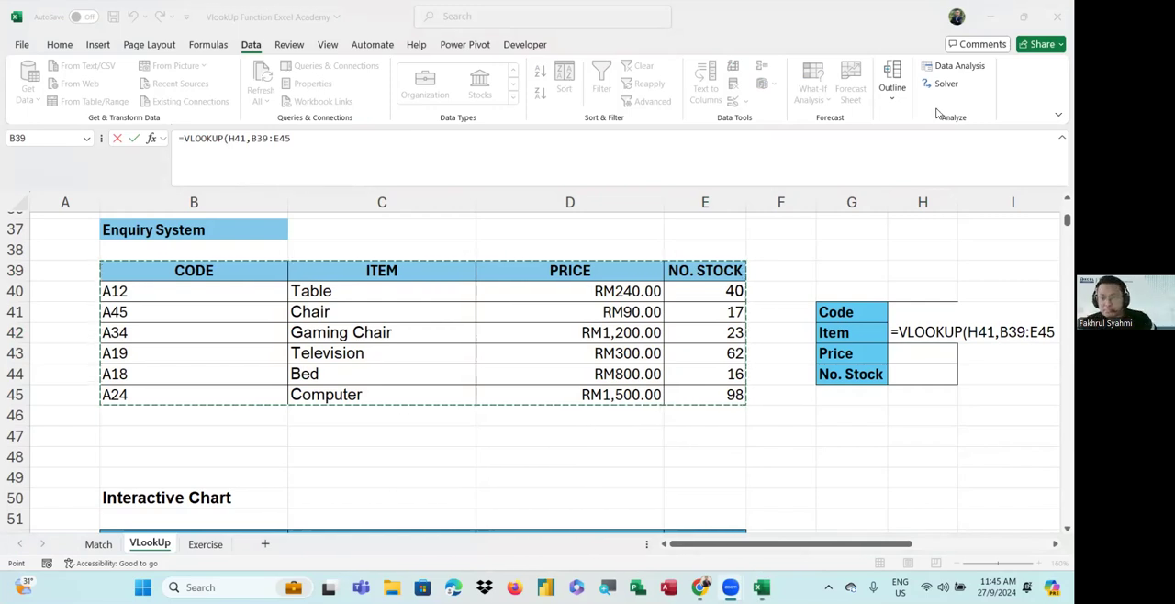
key(alt+Tab)
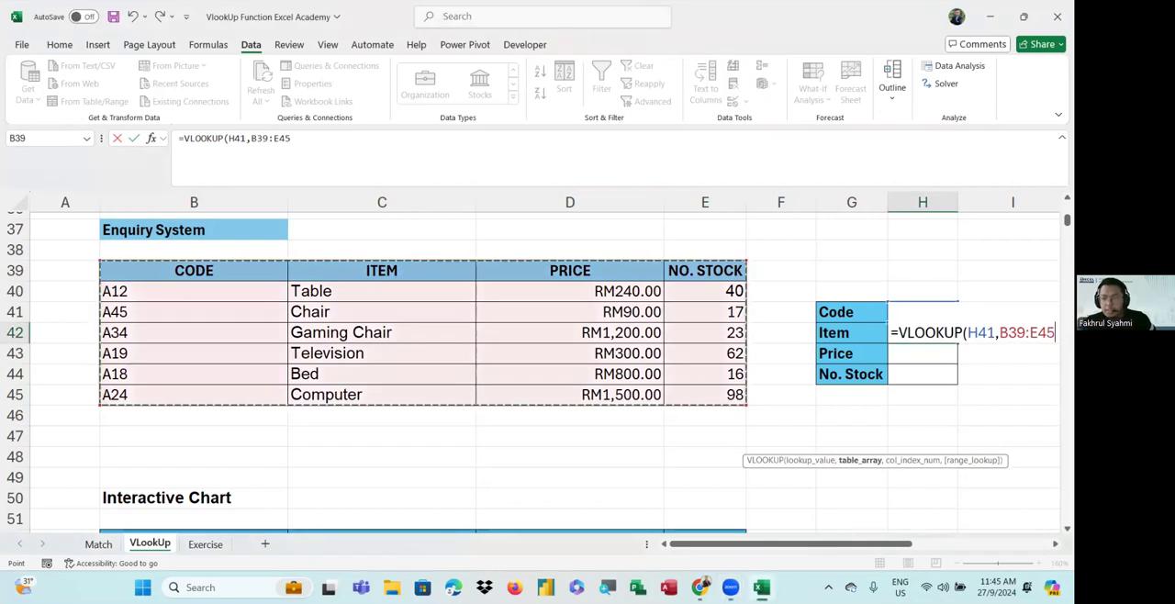
text(,)
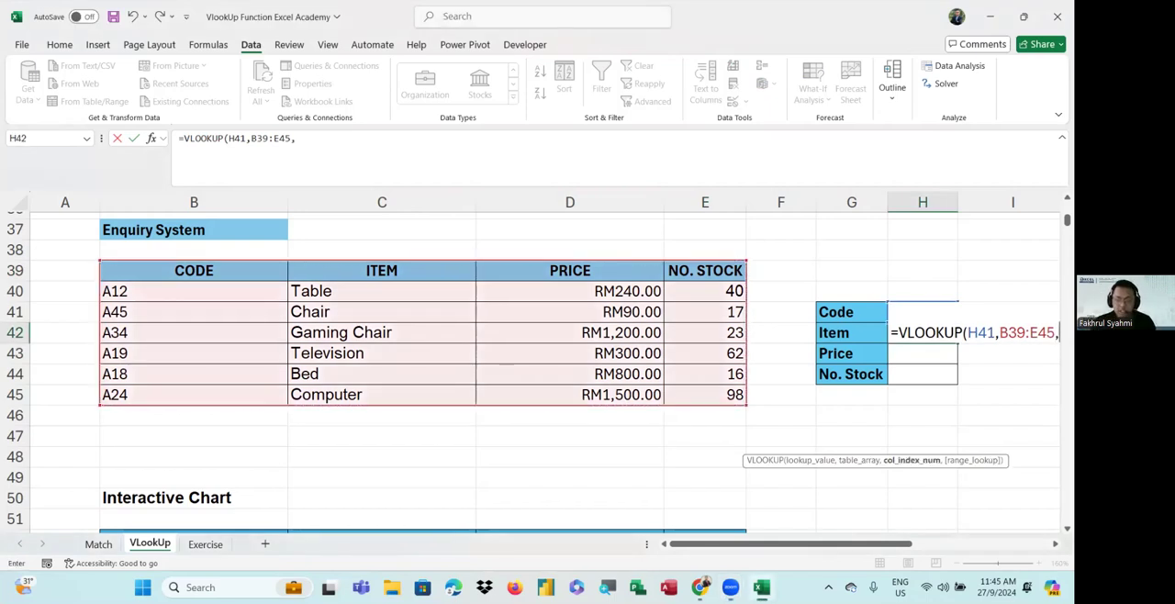
Nest a MATCH function as the column index, with the labels Item, Price and No. Stock in G42:G44 as its lookup value
drag(905, 544, 929, 556)
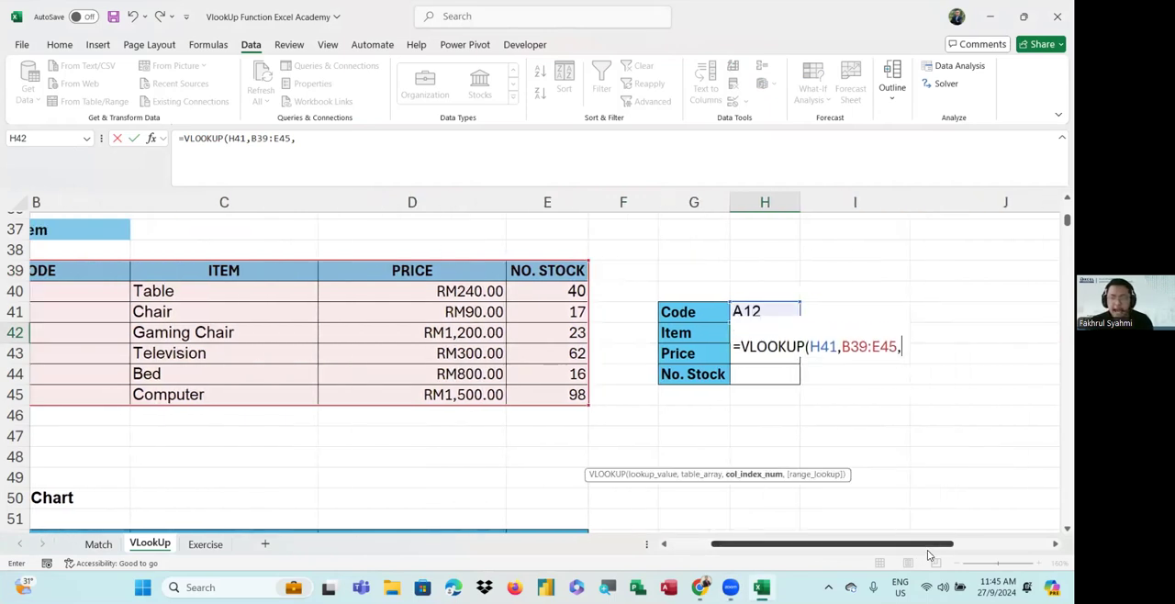
click(900, 349)
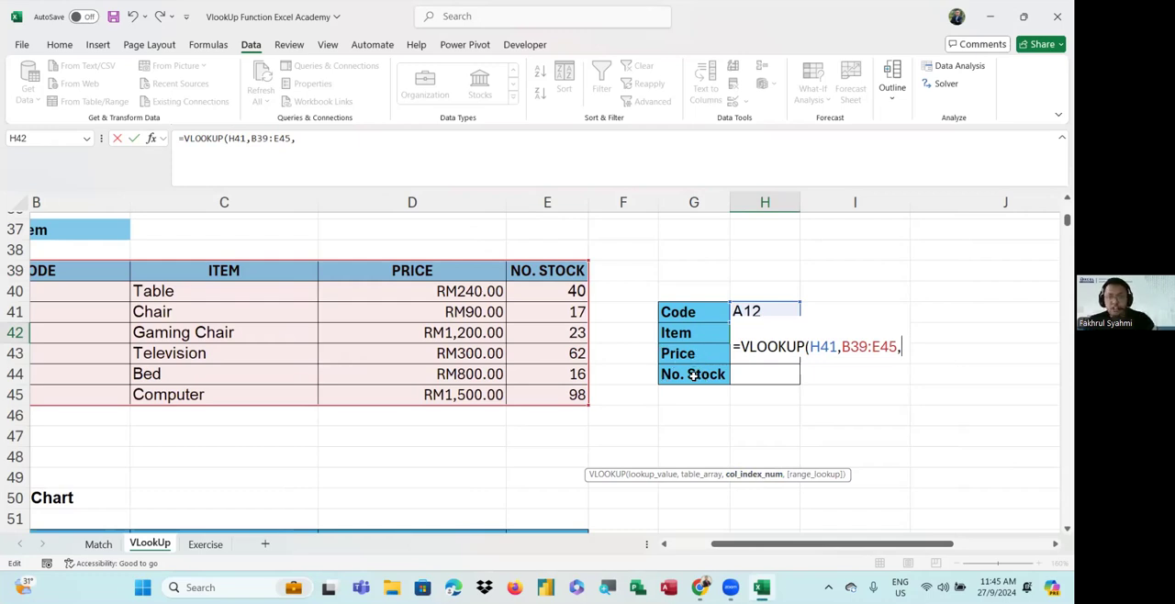
text(match)
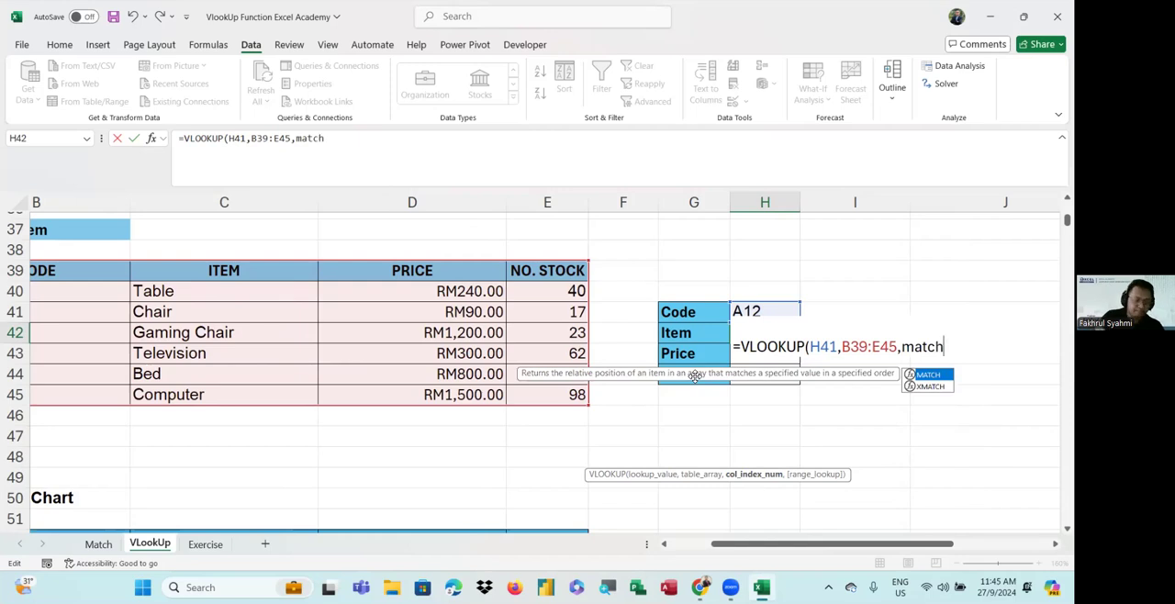
key(Tab)
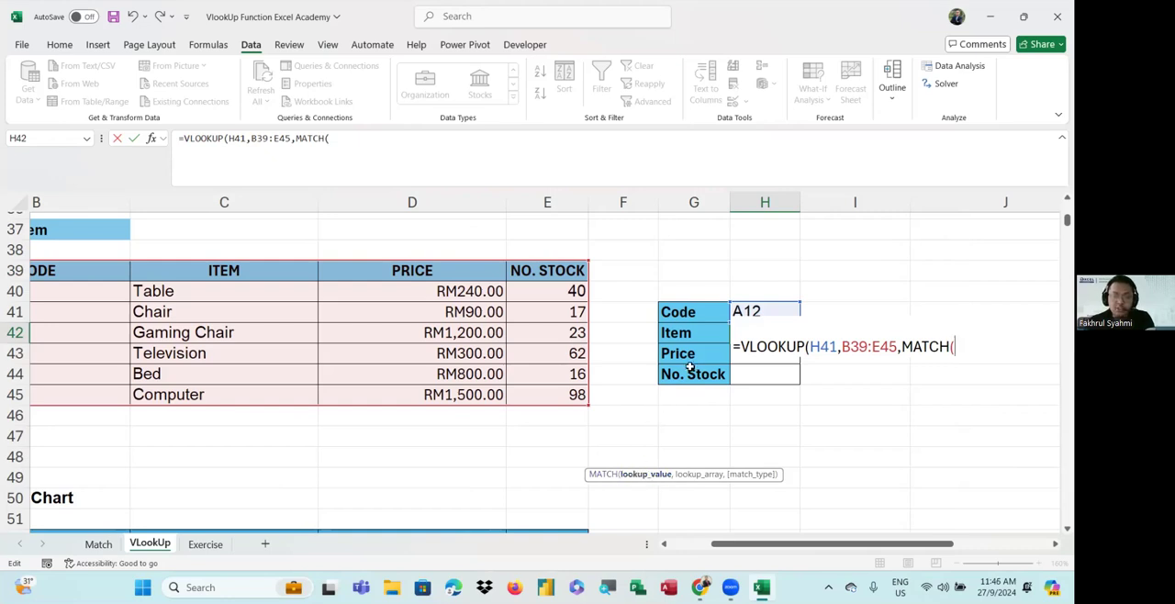
click(694, 318)
click(694, 337)
drag(694, 361, 699, 385)
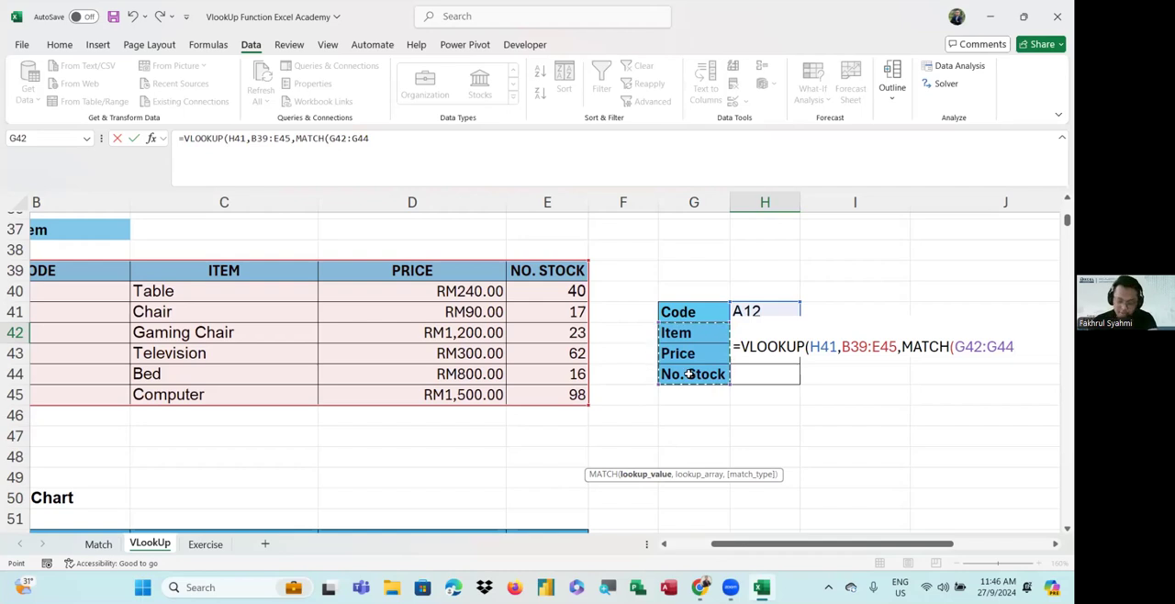
text(,)
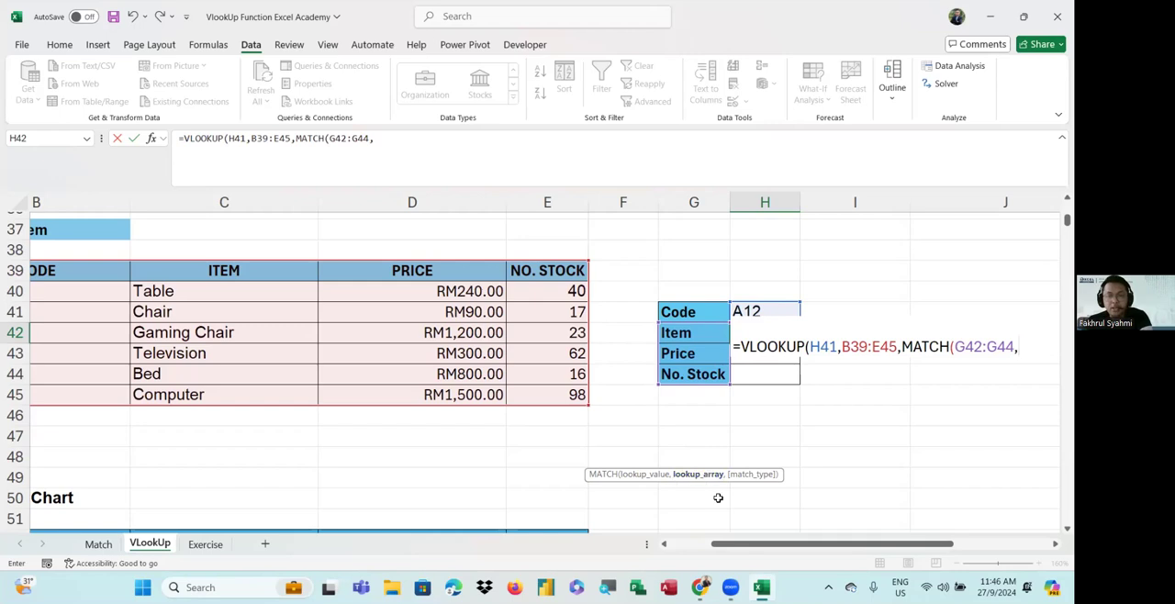
Complete the MATCH function with the header row B39:E39 as lookup array and match type 0
drag(753, 544, 713, 546)
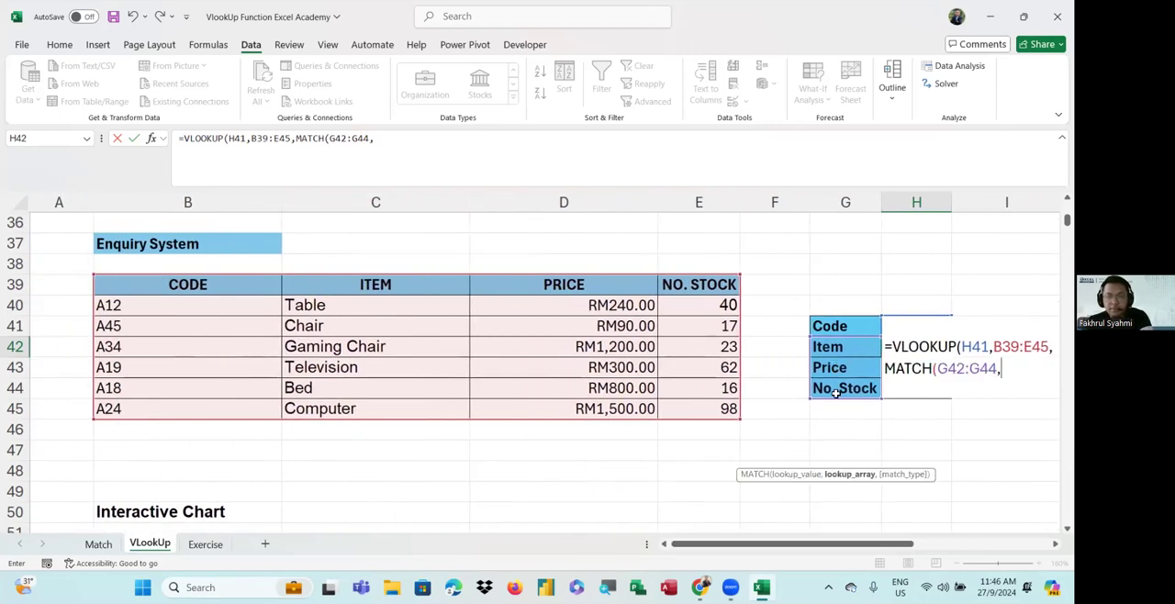
drag(760, 543, 757, 542)
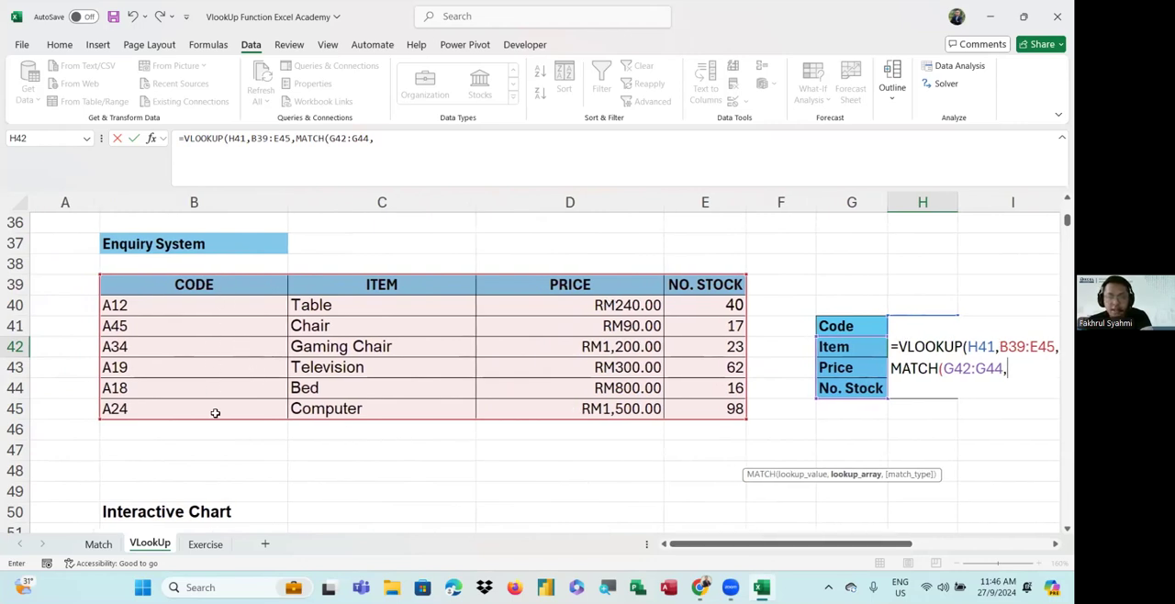
drag(170, 284, 535, 289)
drag(665, 288, 722, 292)
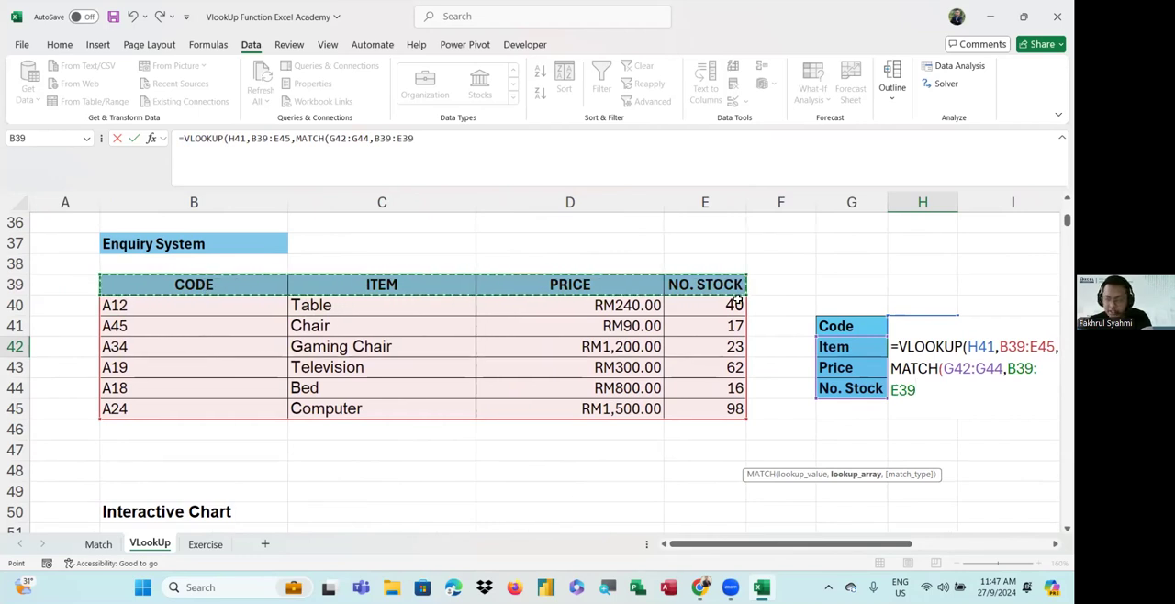
drag(748, 552, 754, 551)
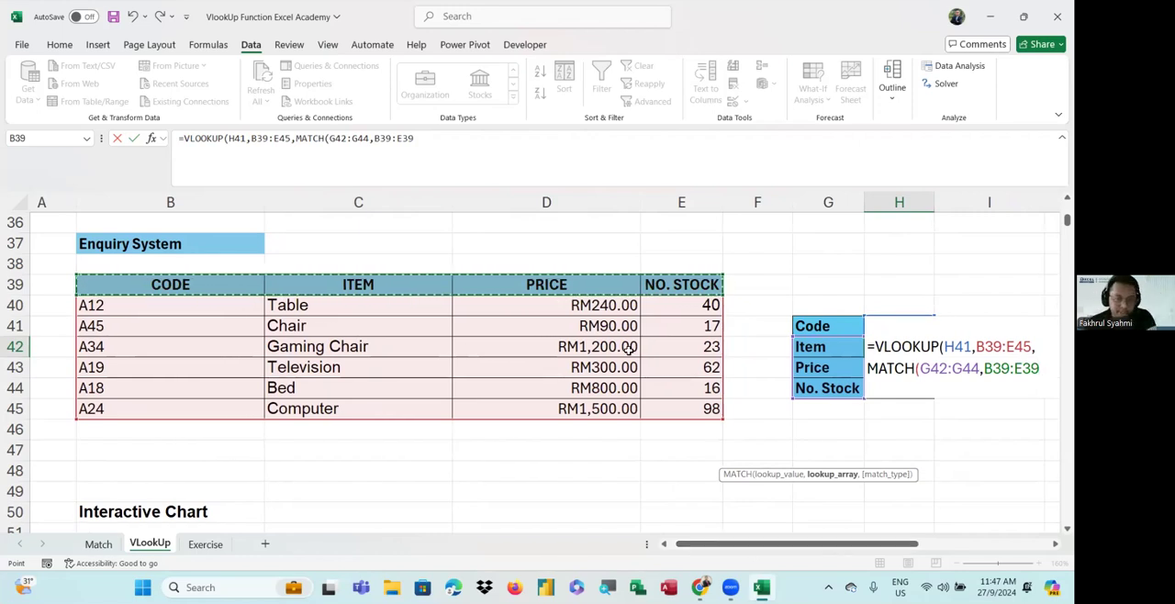
click(585, 126)
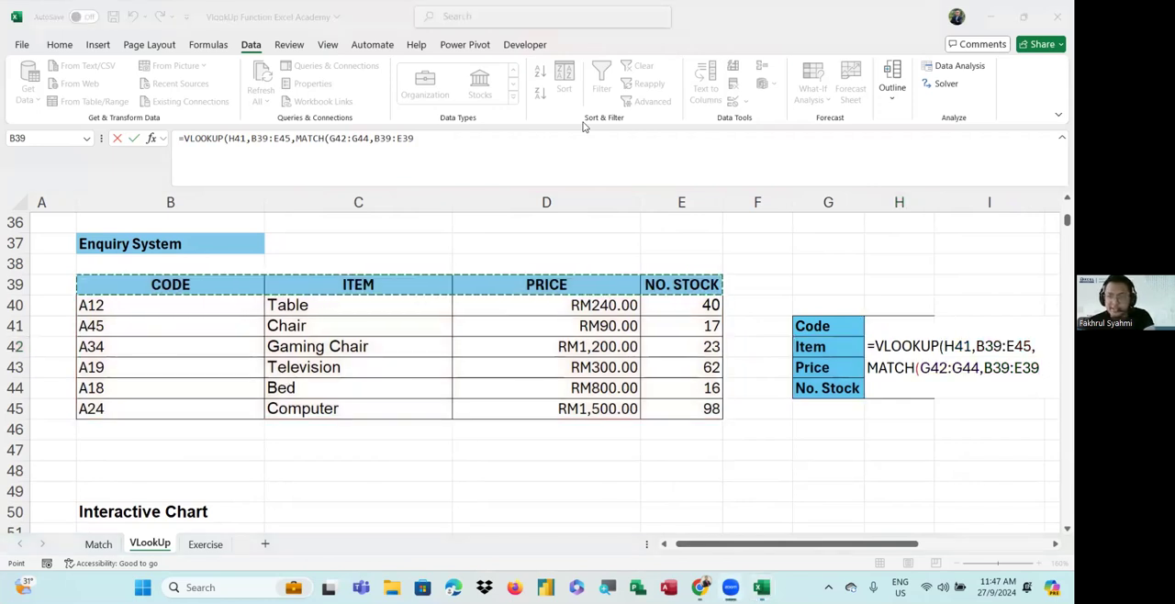
key(alt+Tab)
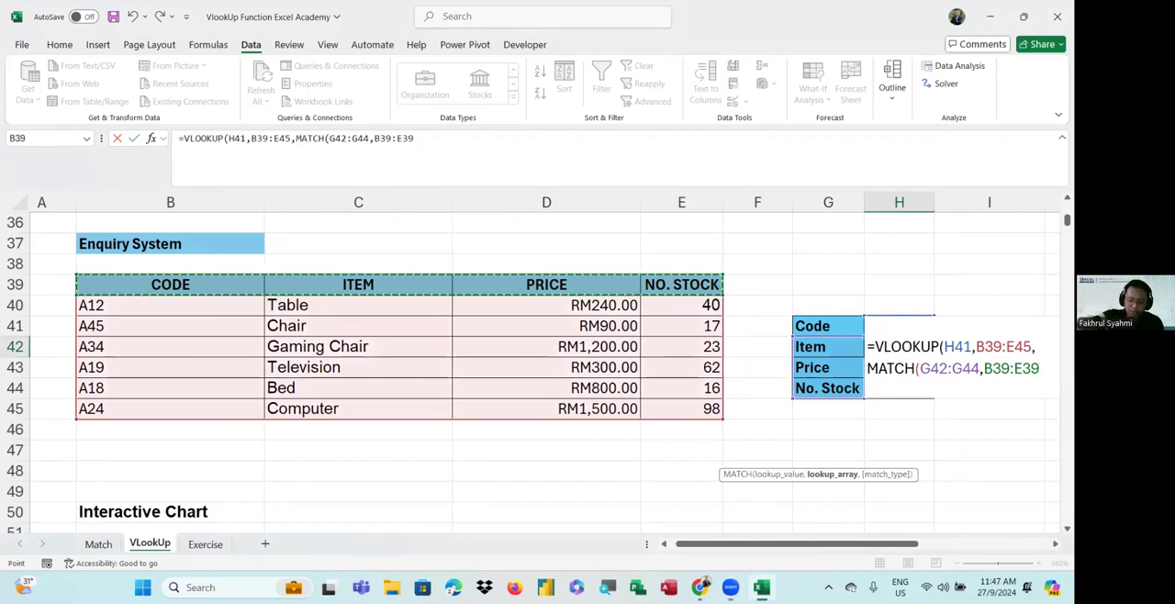
text(,)
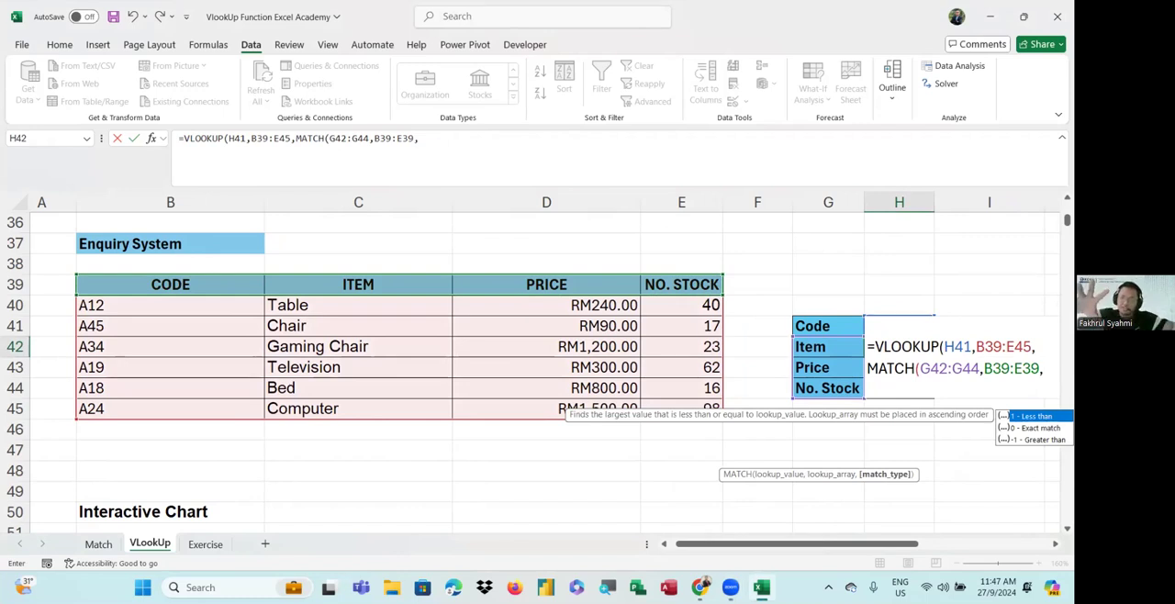
text(0))
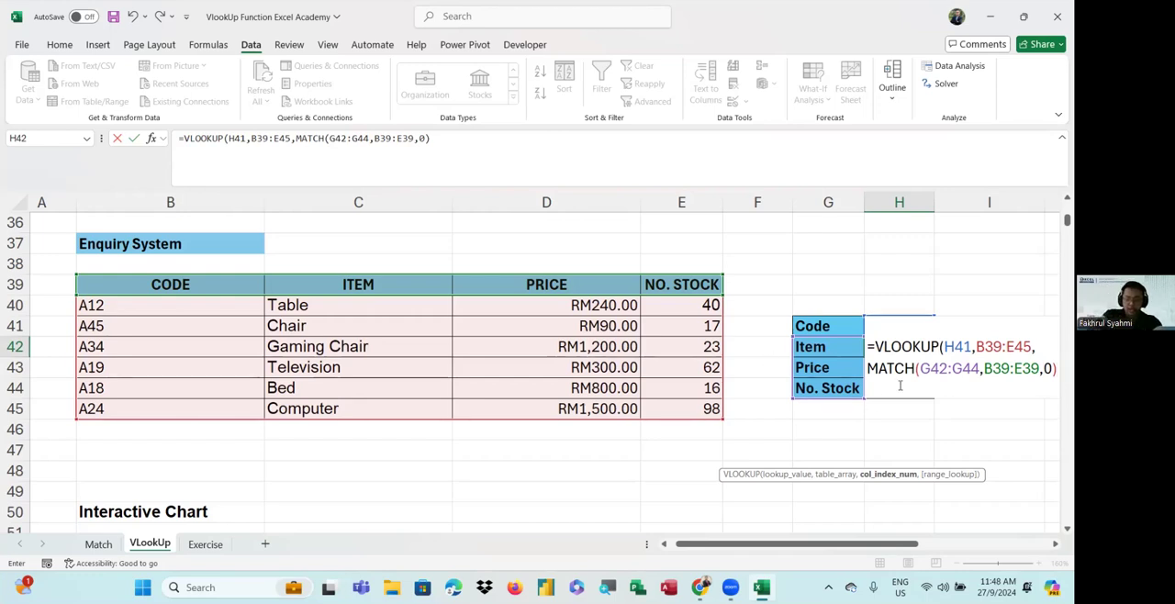
Set the VLOOKUP range lookup to 0 for an exact match and enter the completed formula in H42
text(,)
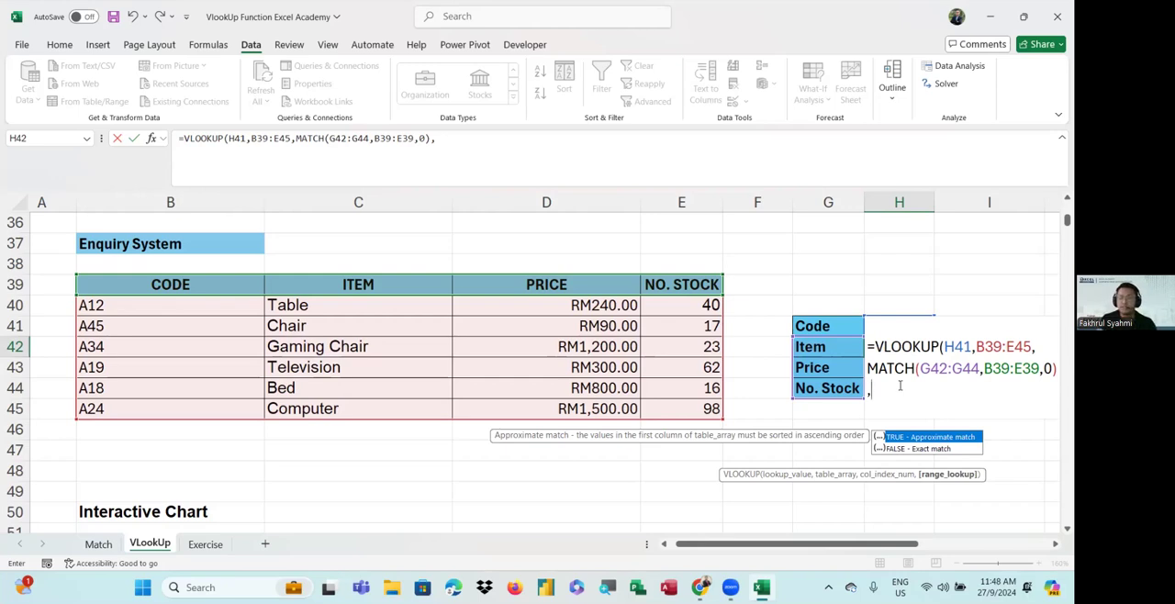
text(0)
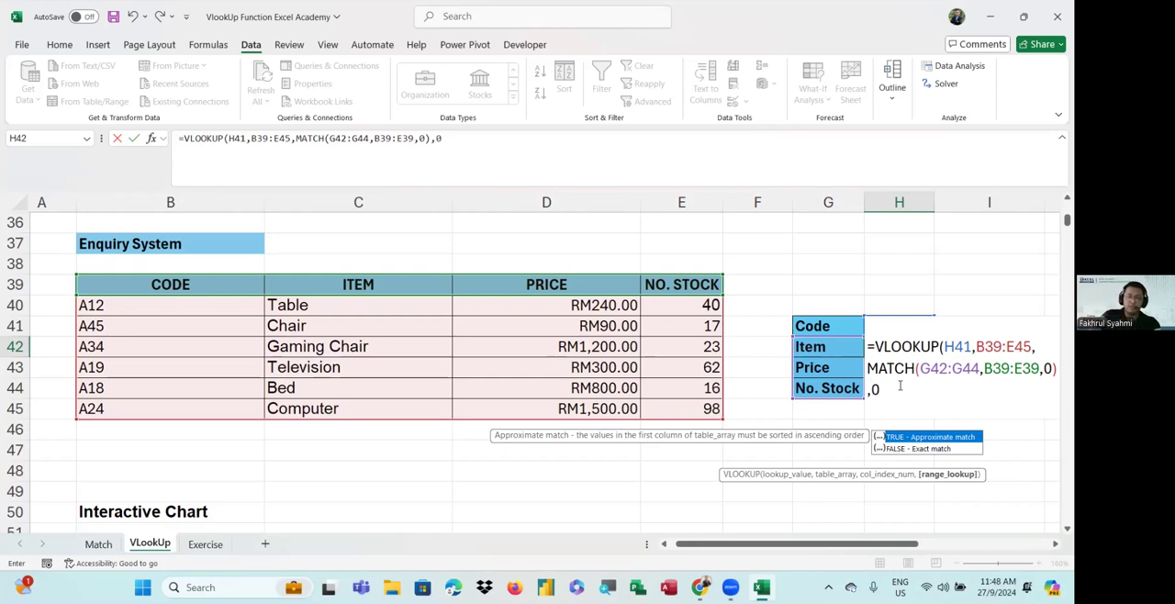
text())
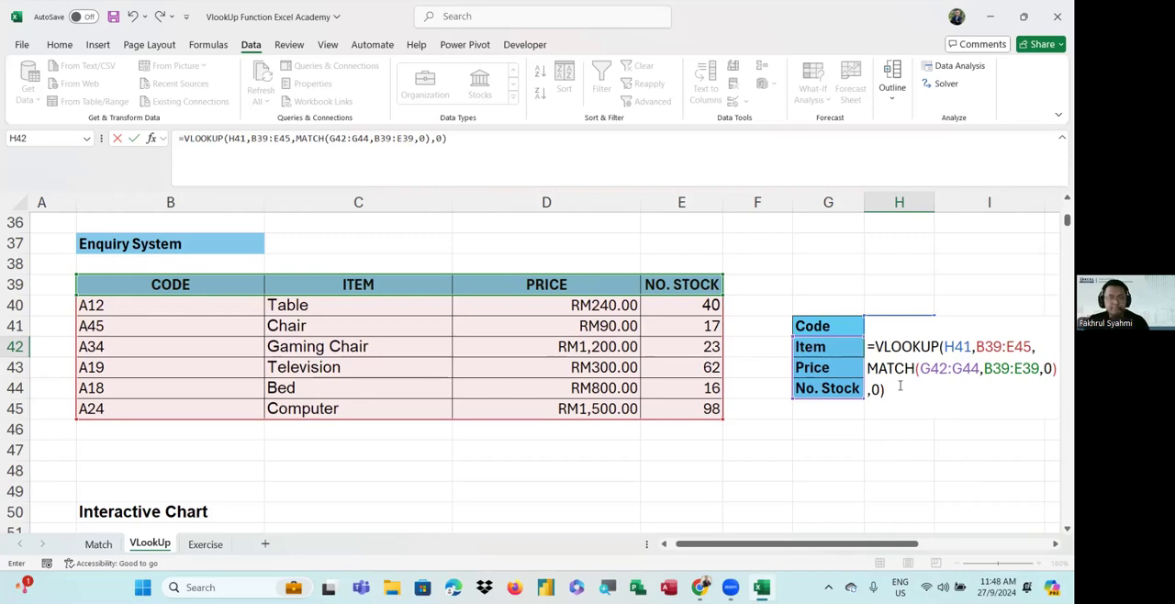
key(Return)
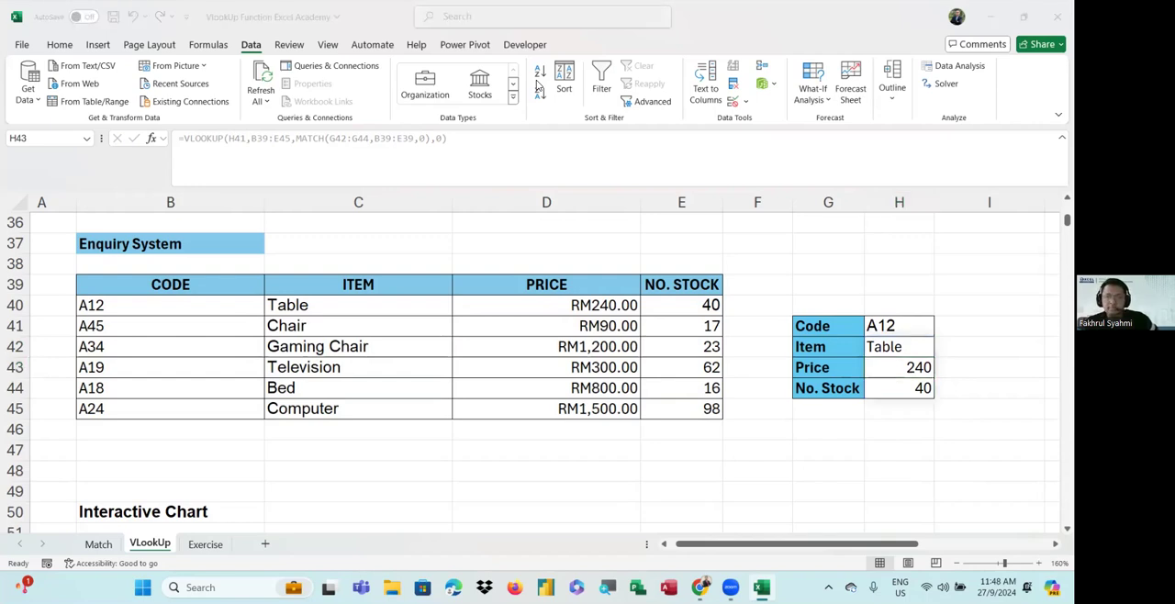
Test the enquiry lookup by changing the code in H41 to A45
double_click(901, 327)
key(BackSpace)
key(BackSpace)
text(45)
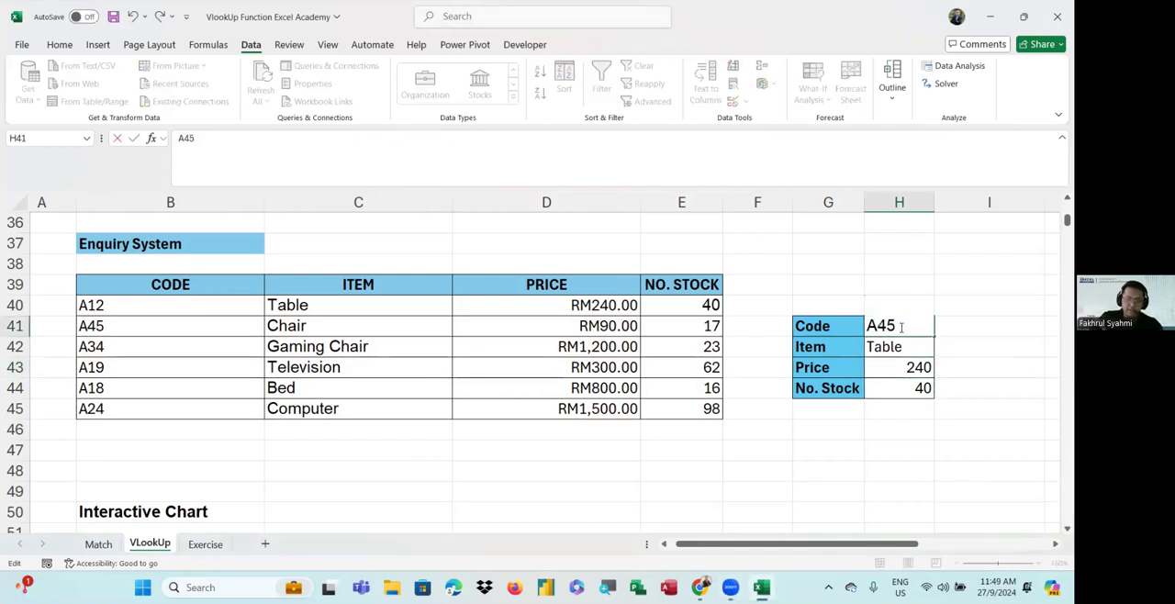
key(Return)
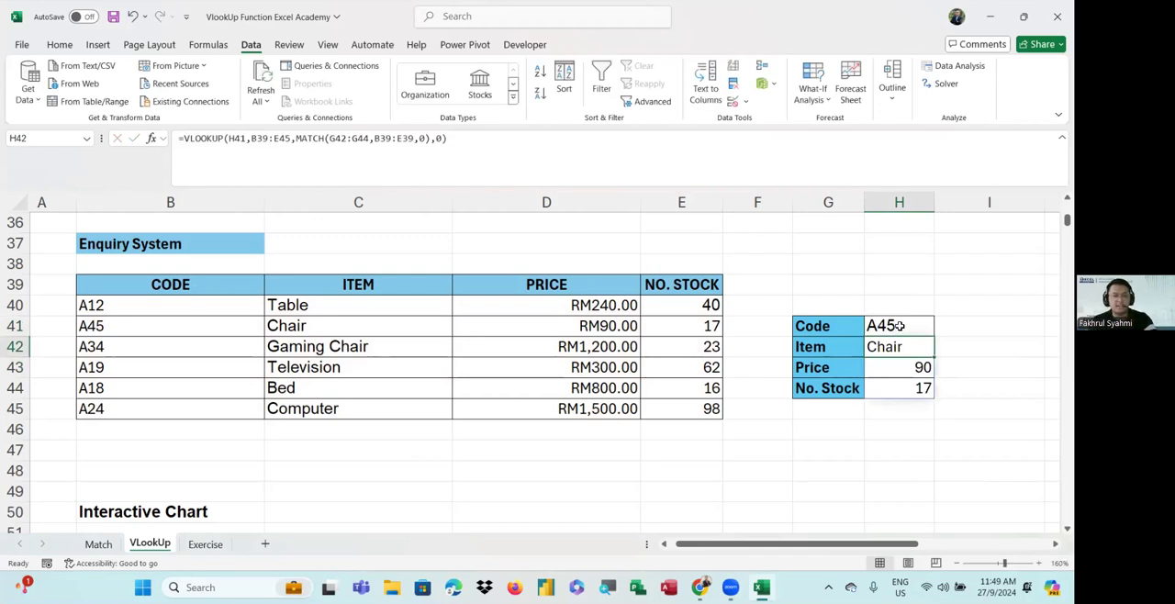
Change the code in H41 to A34 and widen column H to fit its contents
double_click(901, 326)
key(BackSpace)
key(BackSpace)
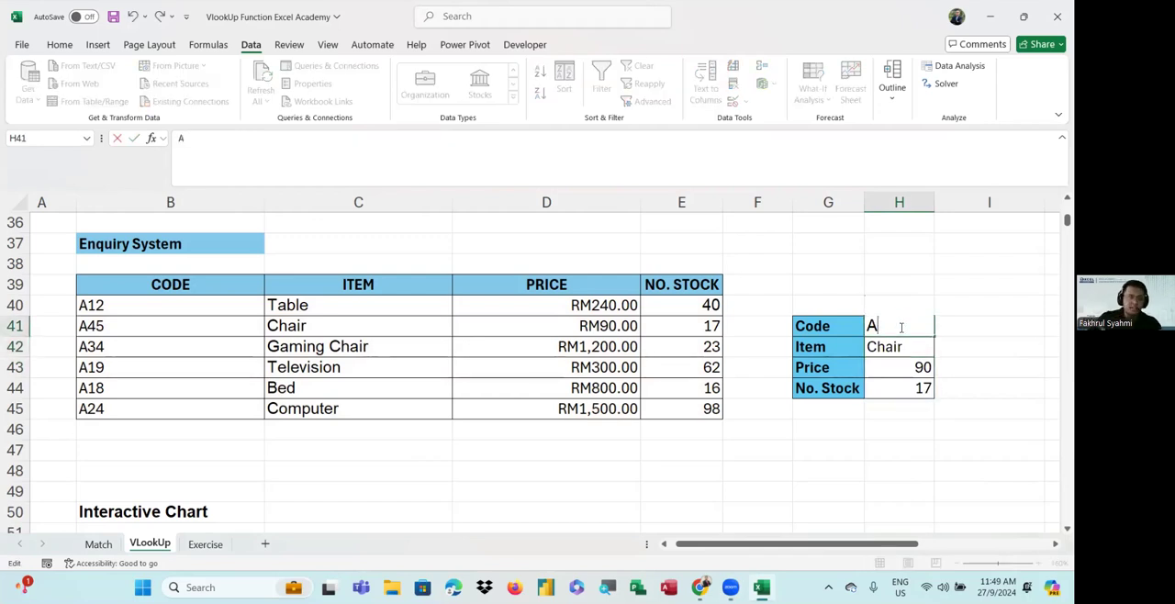
text(34)
key(Return)
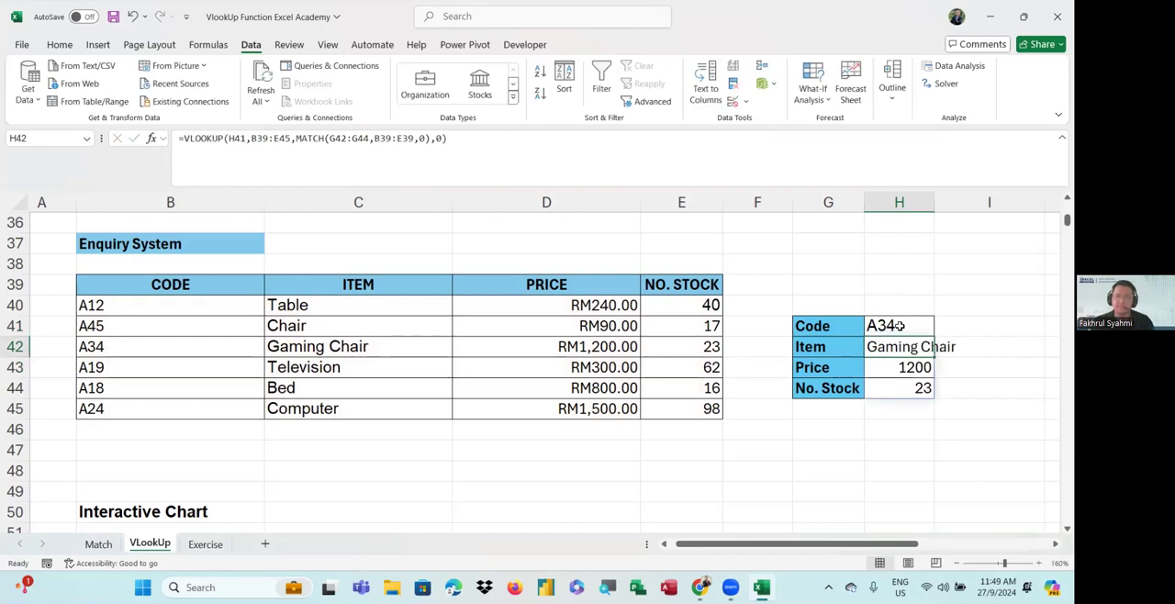
double_click(935, 200)
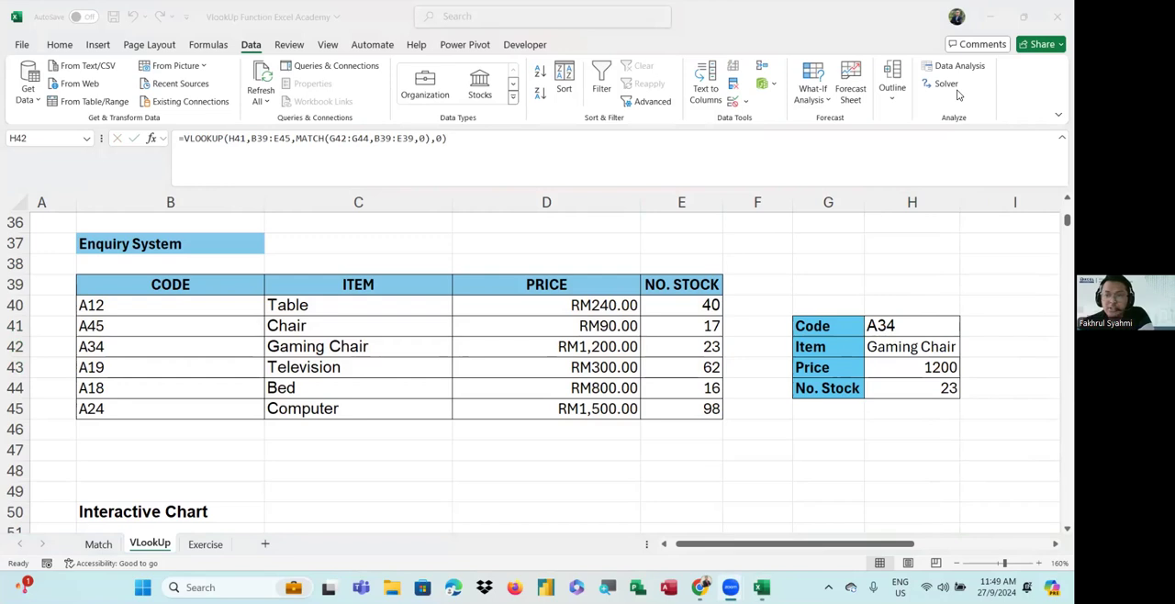
click(895, 325)
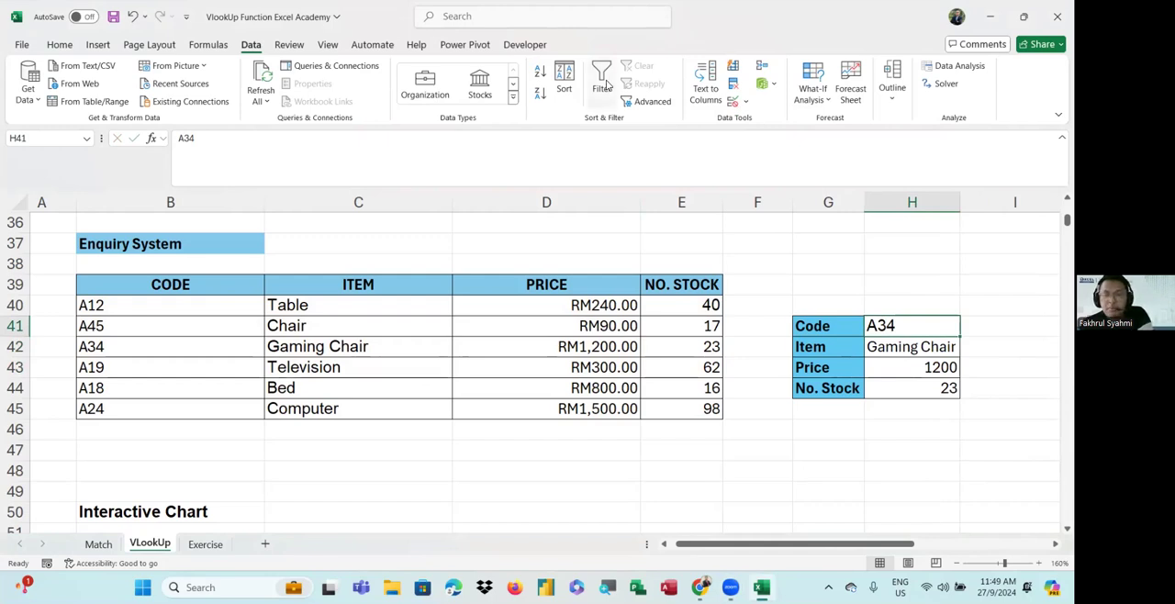
click(606, 84)
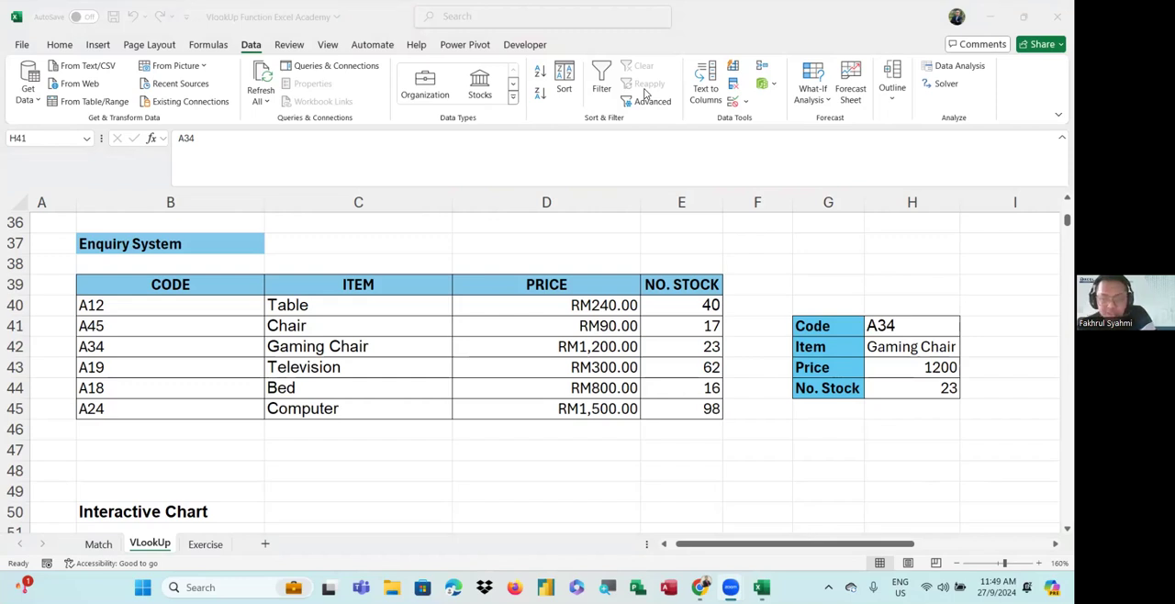
click(890, 326)
double_click(890, 326)
click(878, 344)
click(897, 332)
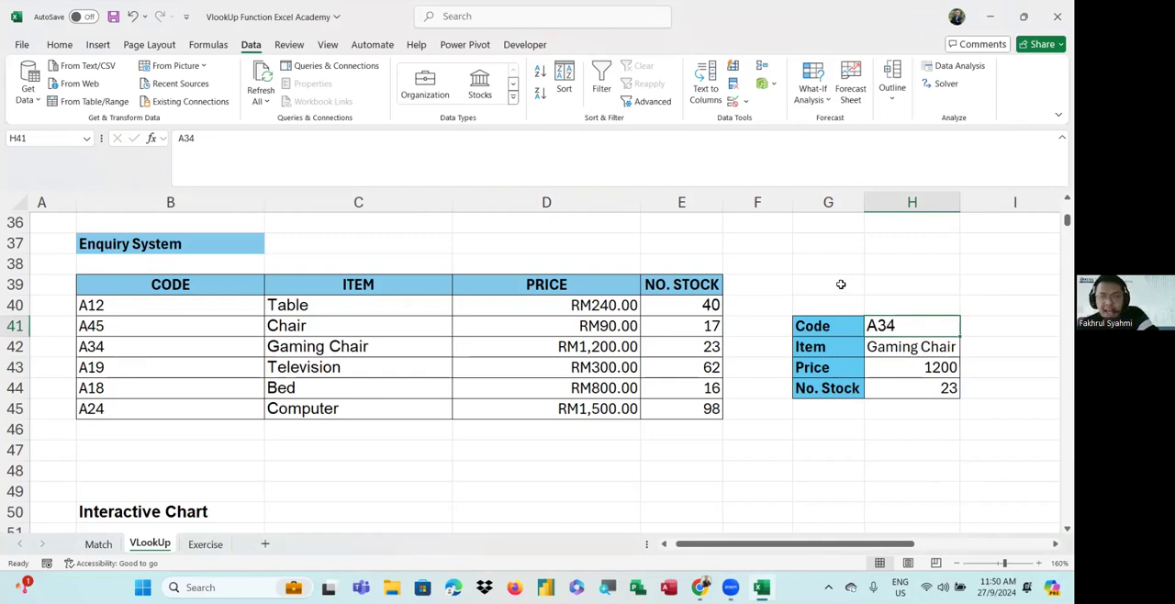
click(297, 85)
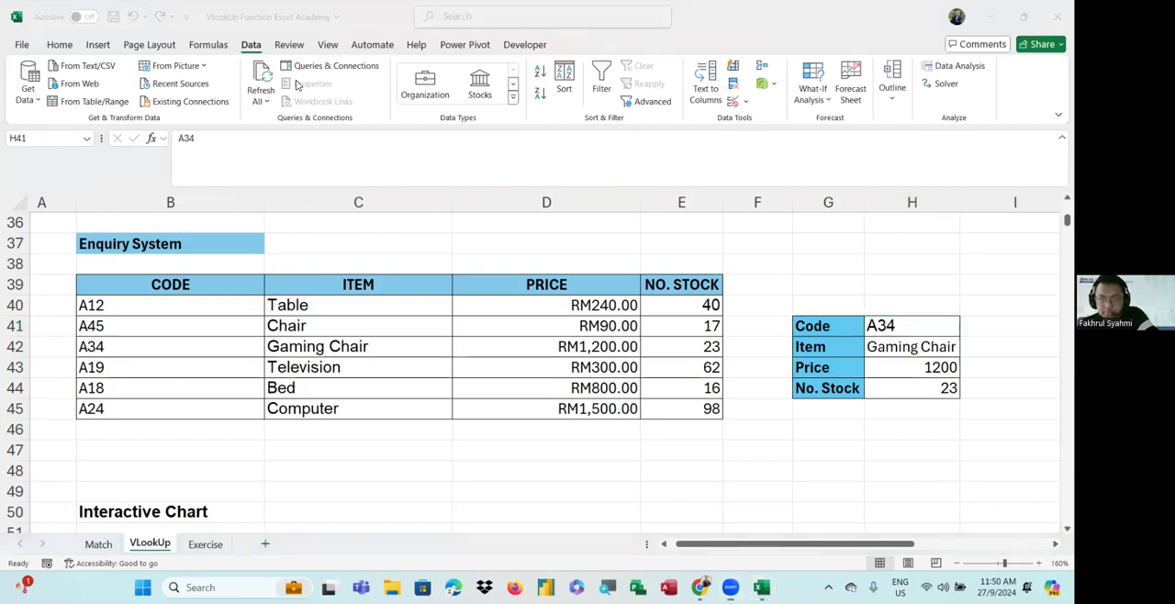
click(757, 403)
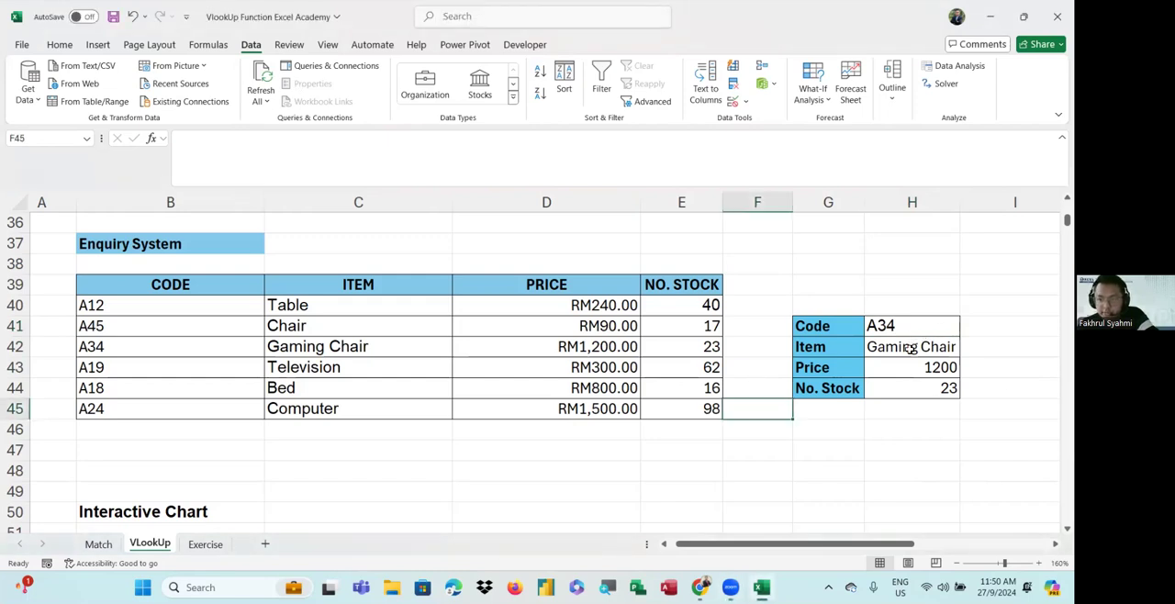
Review the combined VLOOKUP and MATCH formula in H42 by opening it, selecting all of it and re-entering it
double_click(911, 348)
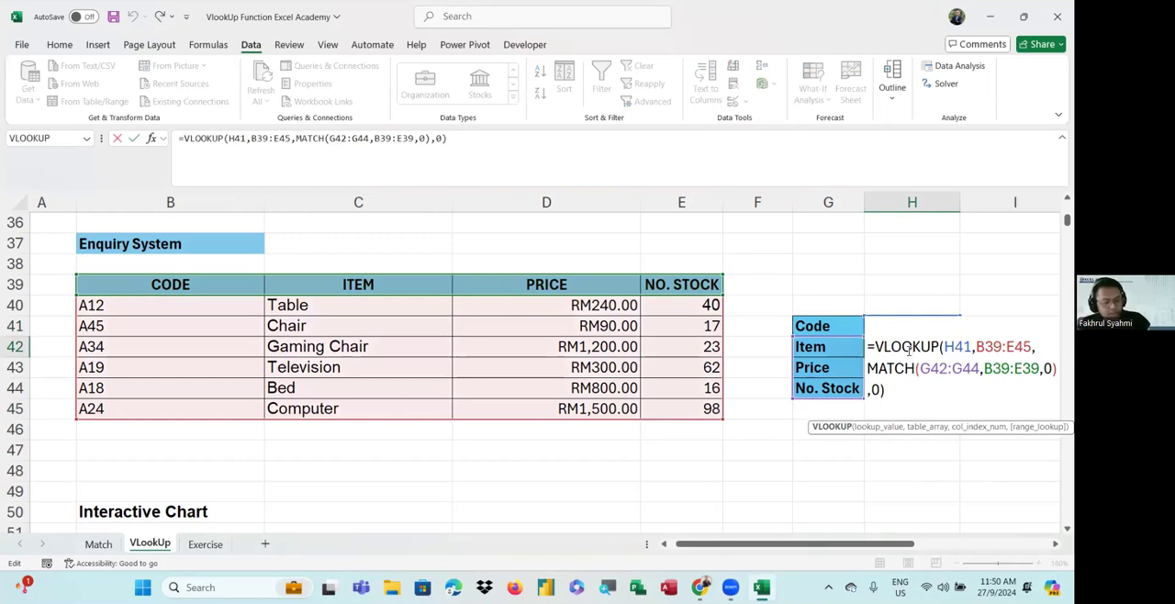
key(ctrl+a)
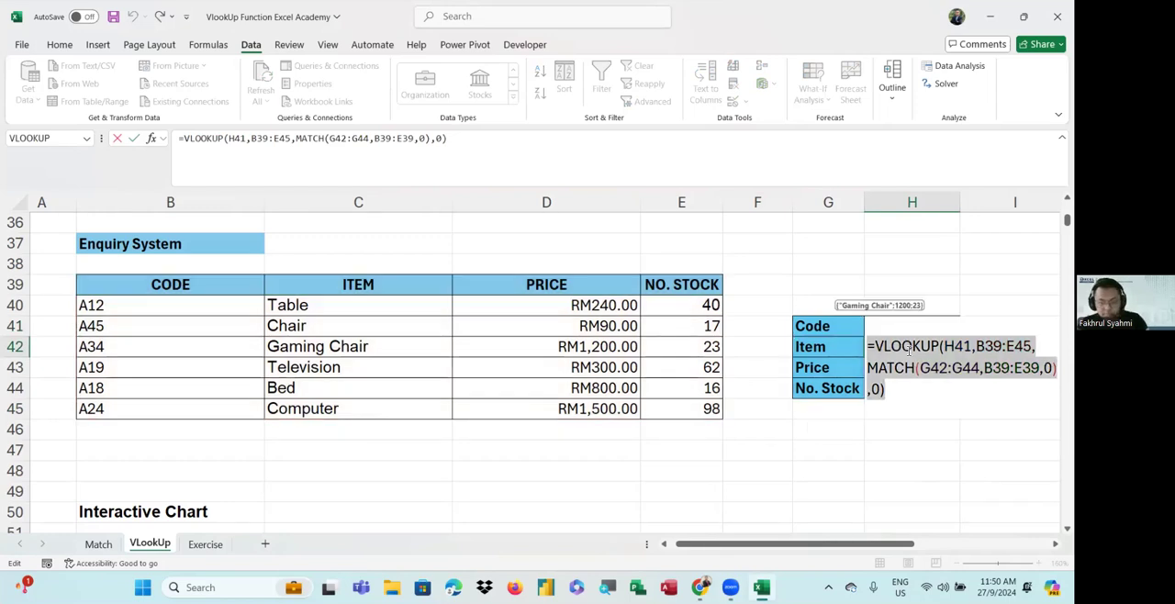
key(Return)
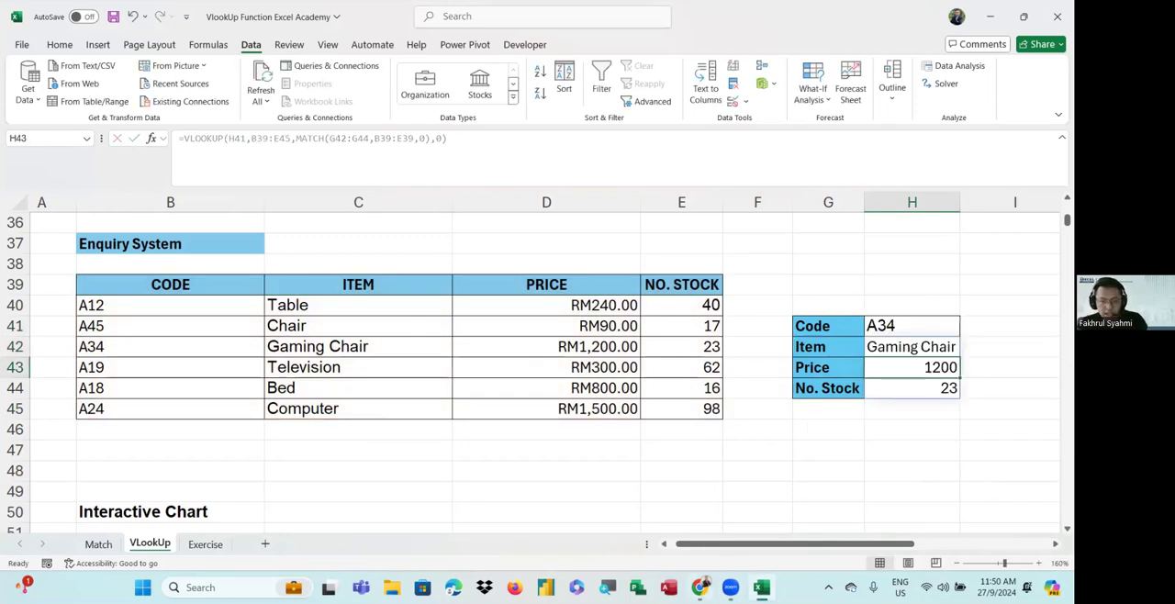
click(730, 588)
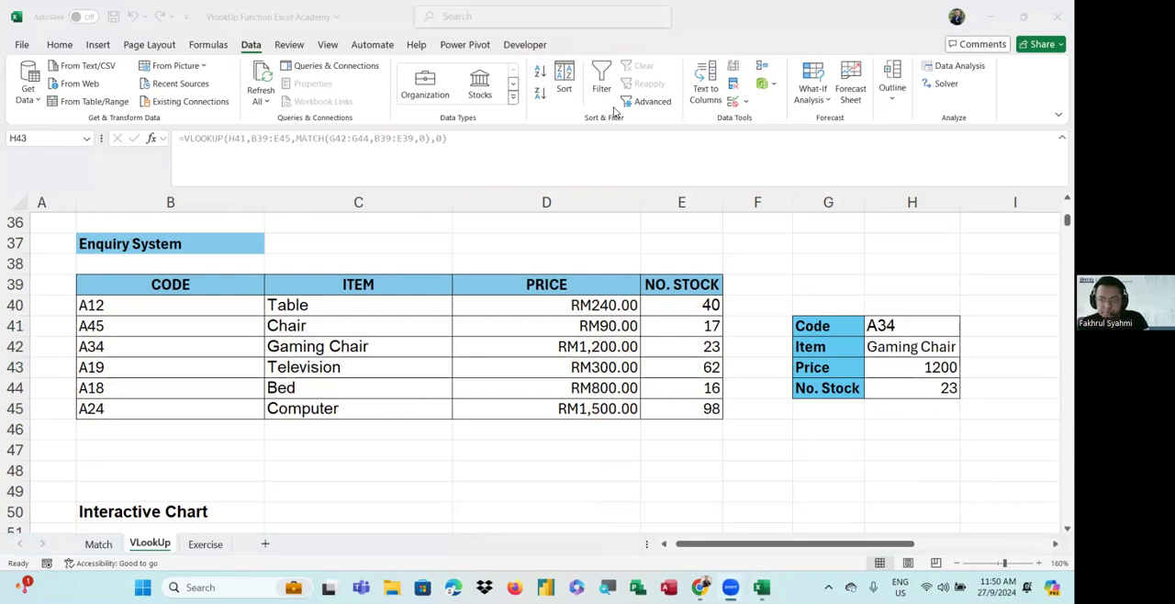
Change the enquiry code in H41 to A12
click(925, 347)
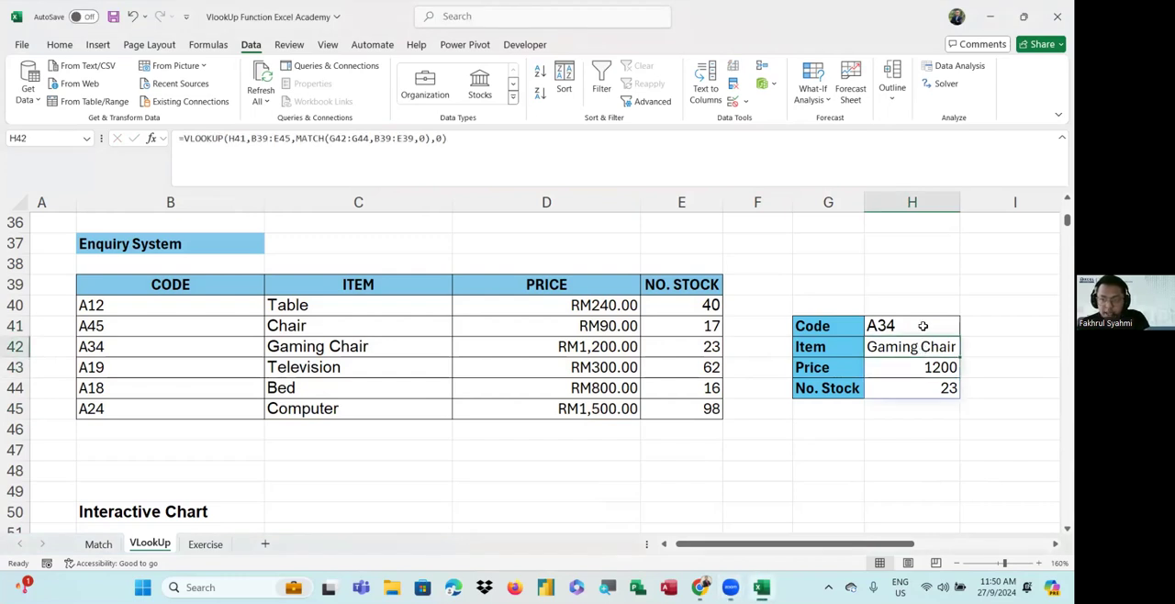
click(924, 326)
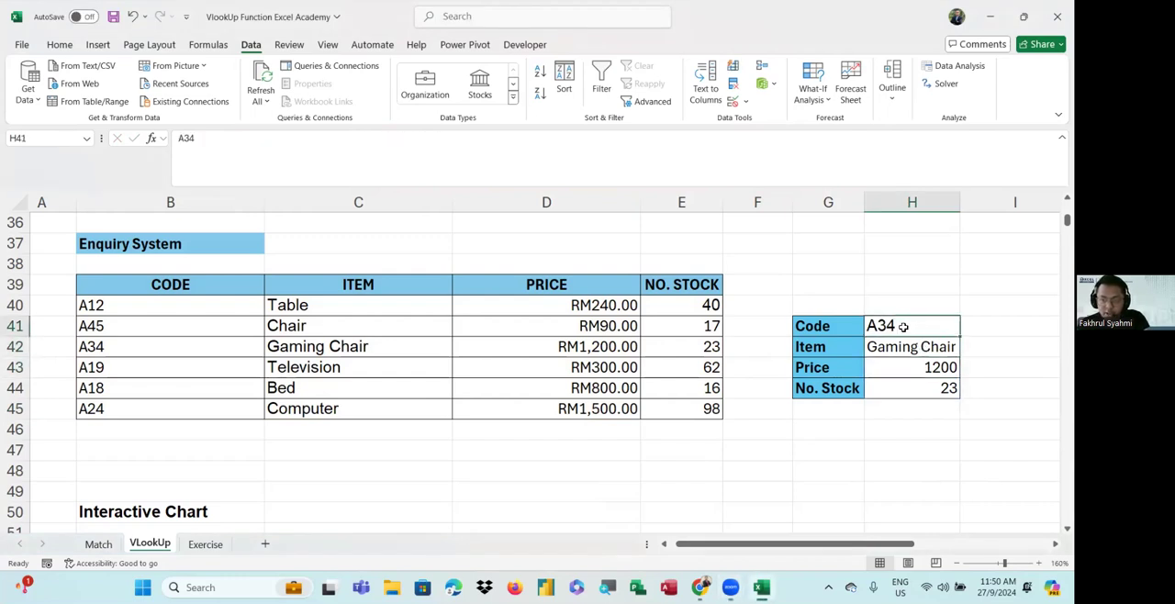
double_click(903, 327)
key(BackSpace)
key(BackSpace)
text(12)
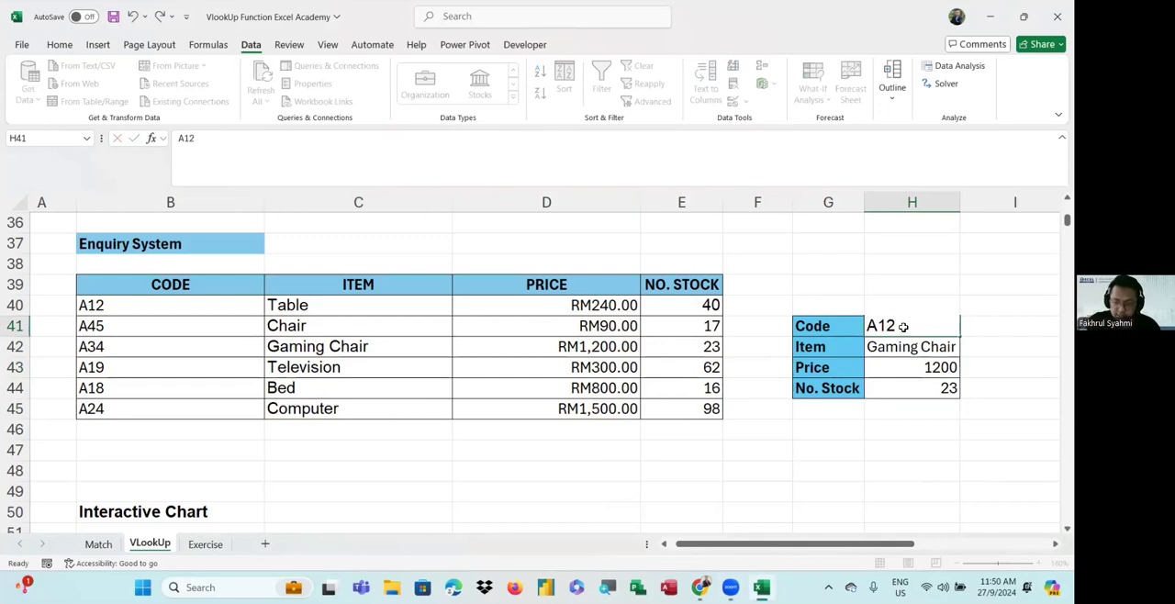
key(ctrl+Return)
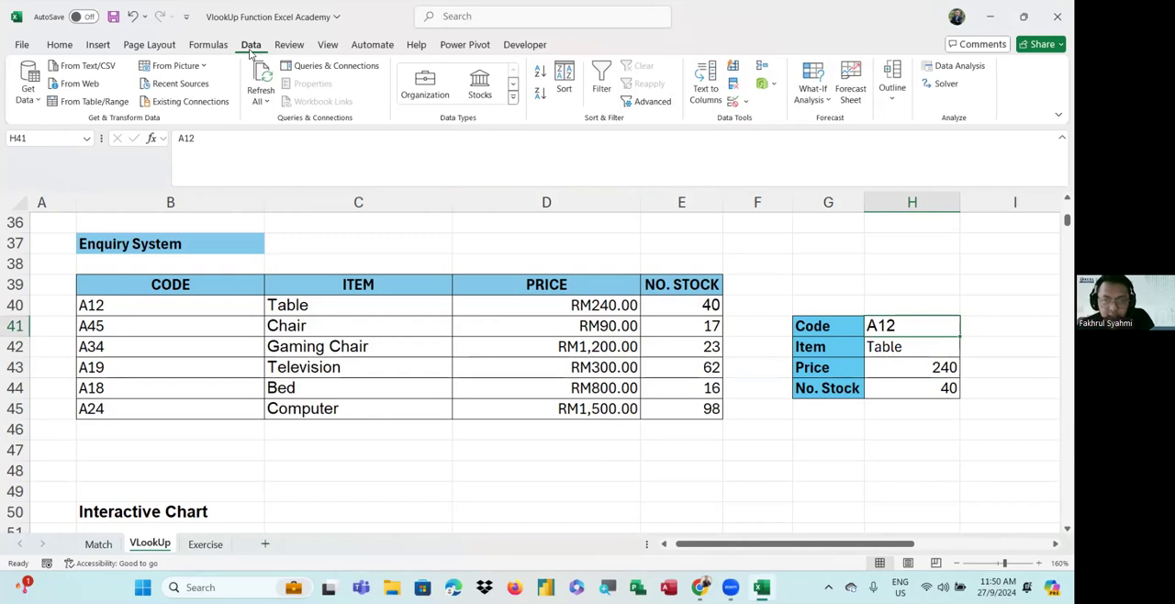
Open Data Validation for the code cell H41 and set the allowed values to List
click(731, 103)
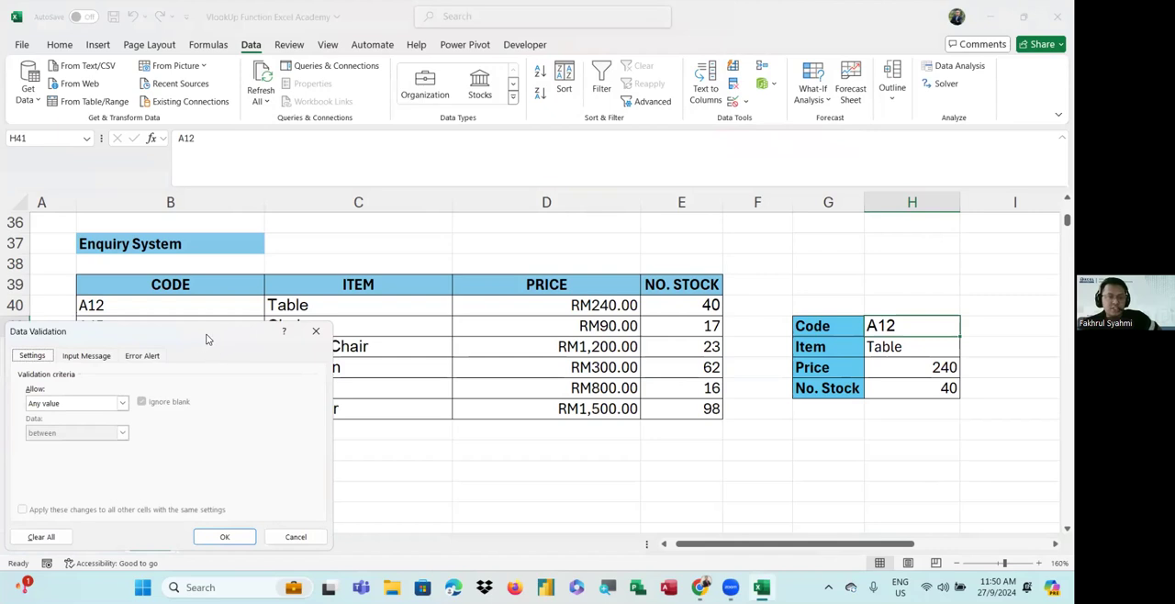
drag(204, 336, 439, 199)
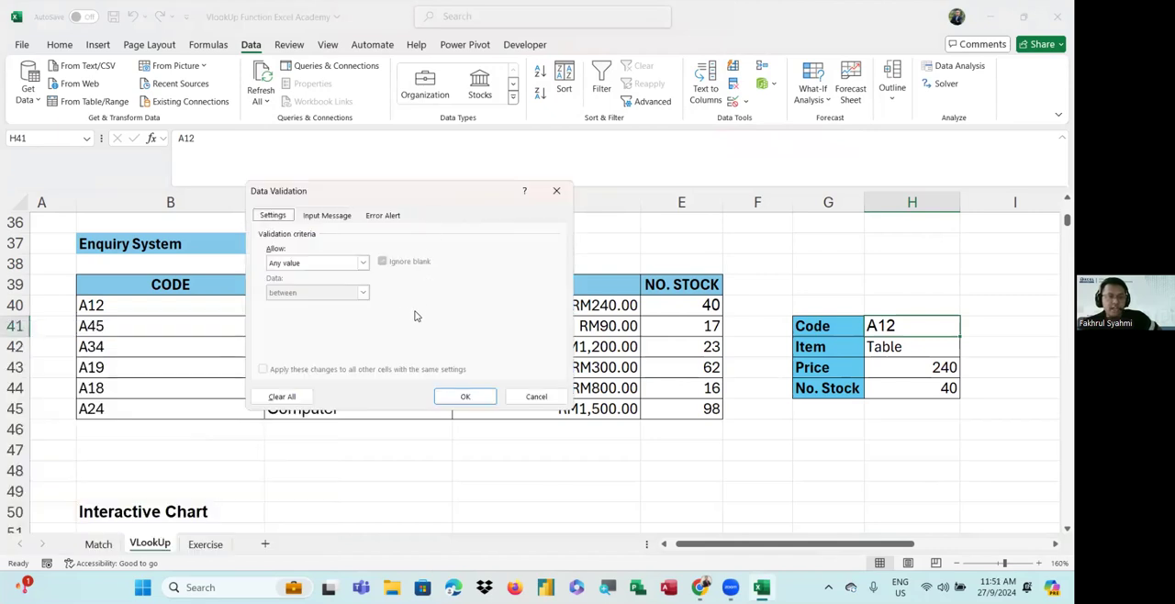
click(291, 265)
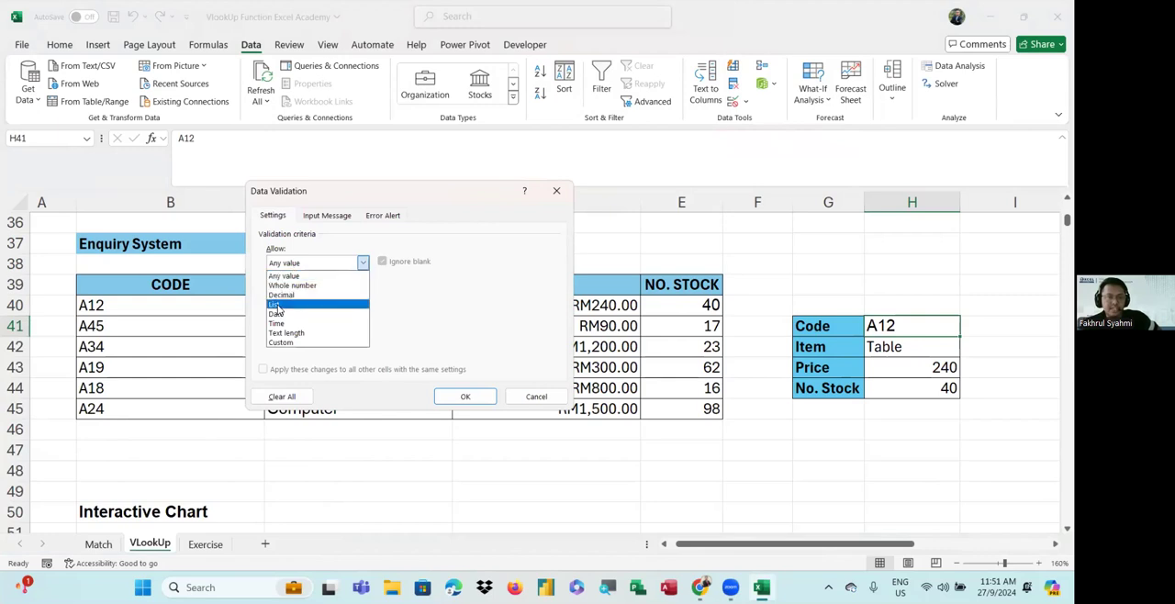
click(287, 257)
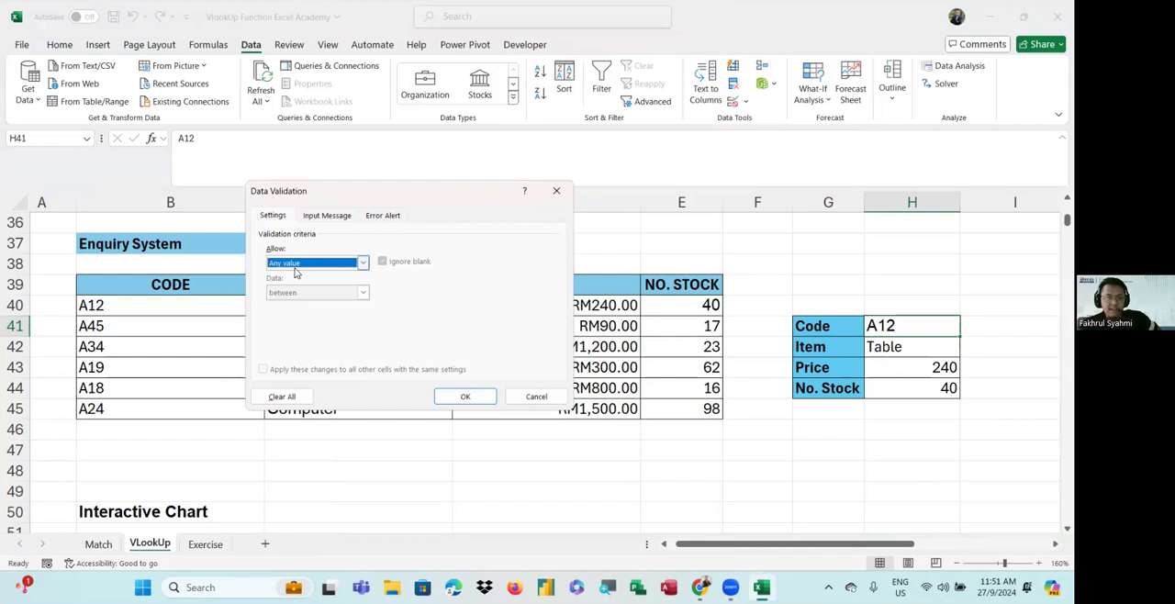
click(298, 266)
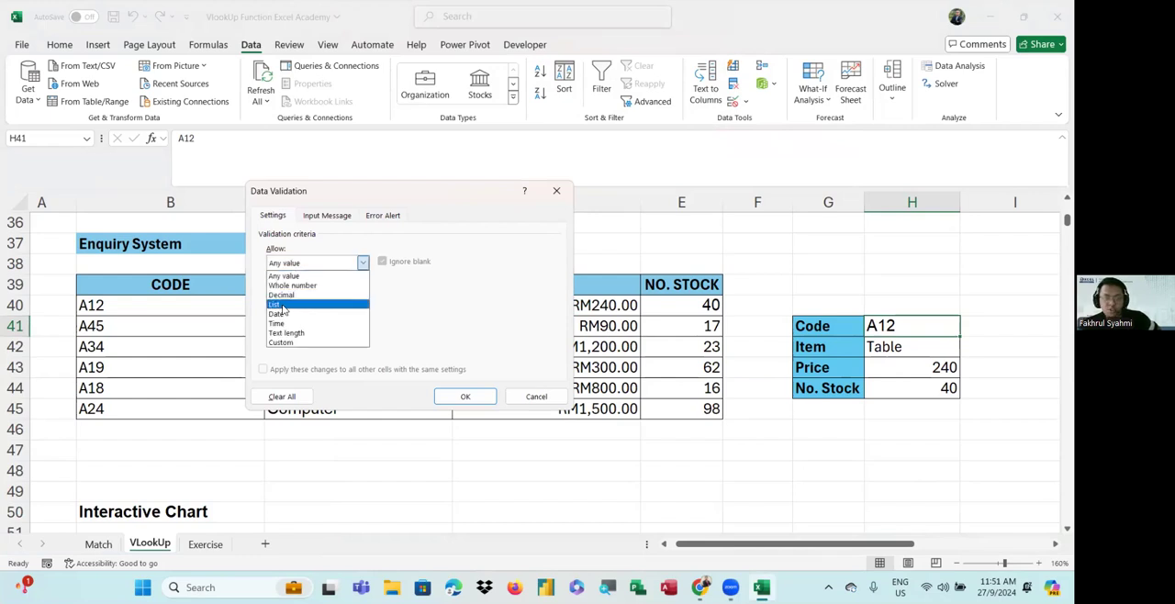
click(275, 303)
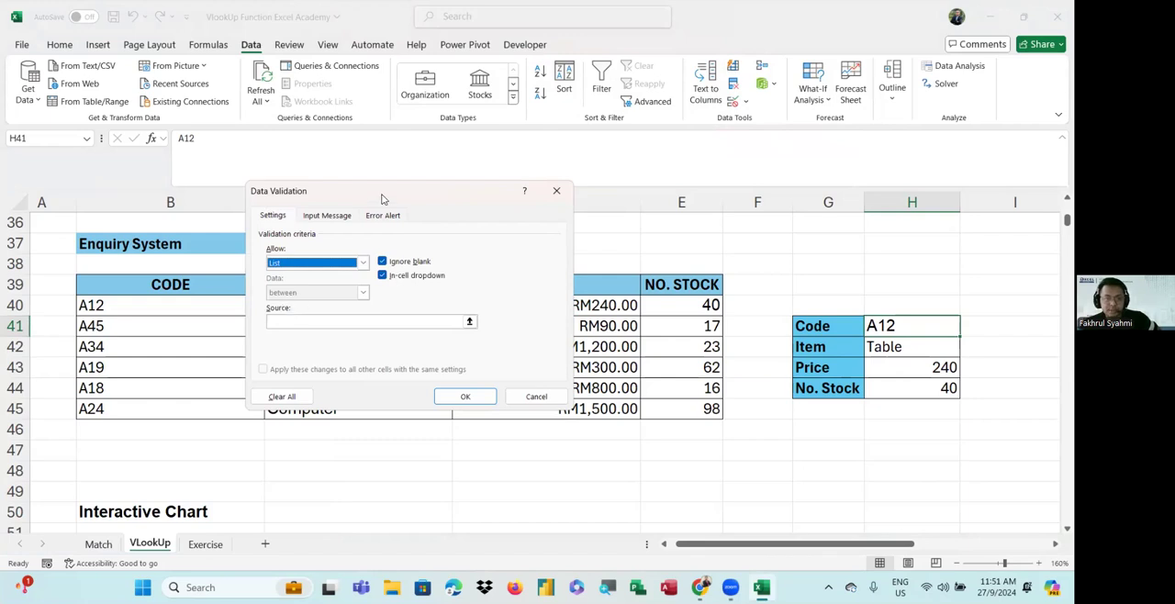
Use the codes in B40:B45 as the list source for H41 and apply the validation
drag(385, 197, 660, 144)
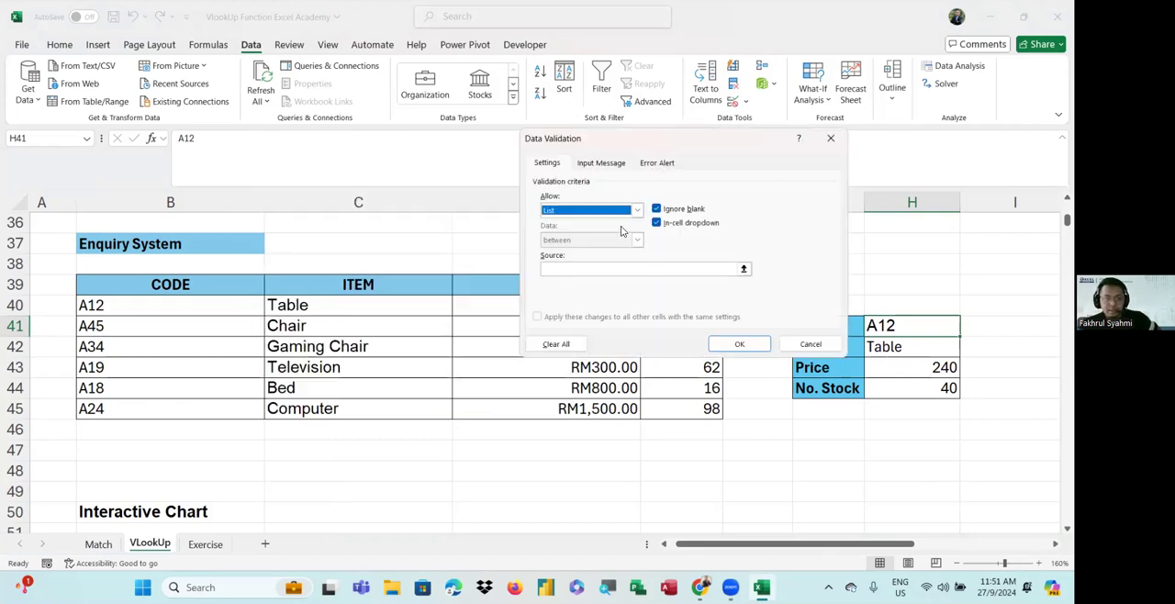
click(559, 268)
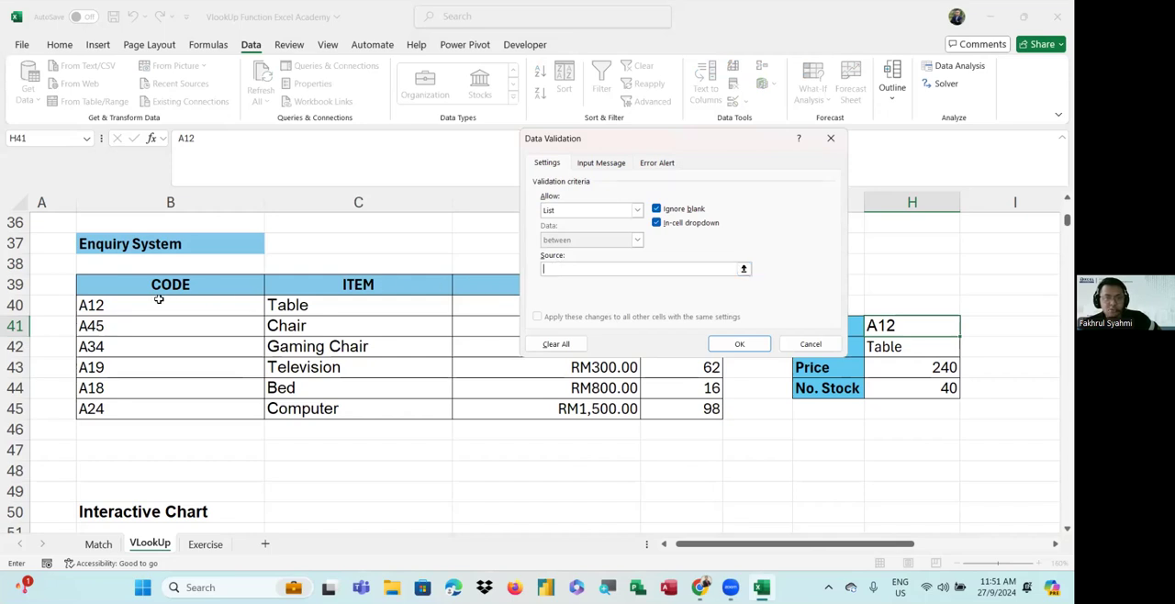
drag(159, 304, 158, 408)
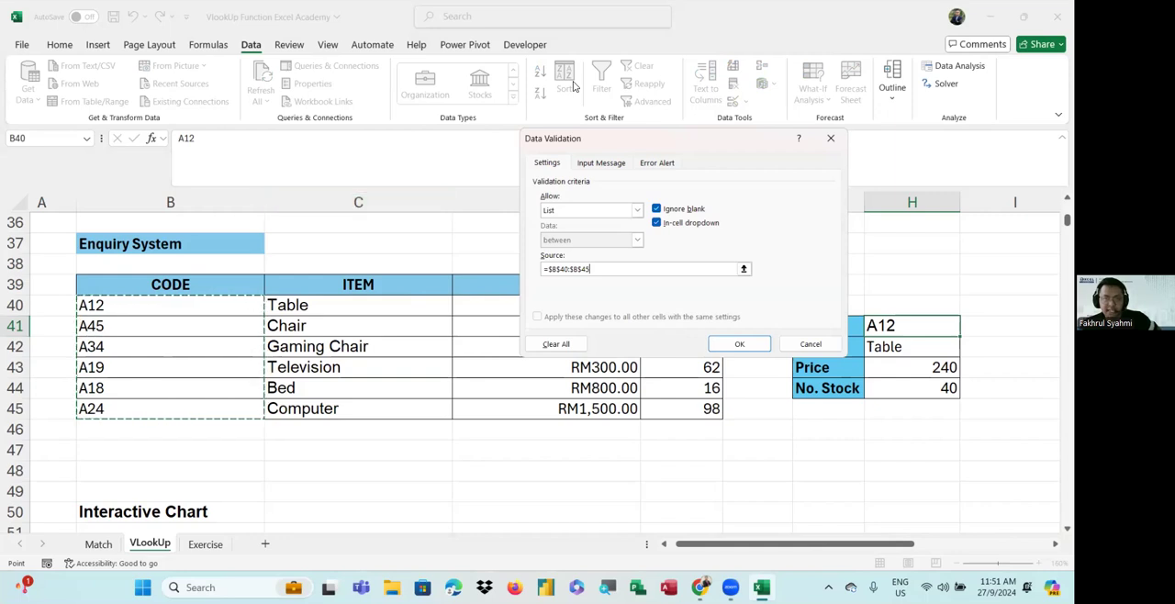
click(745, 353)
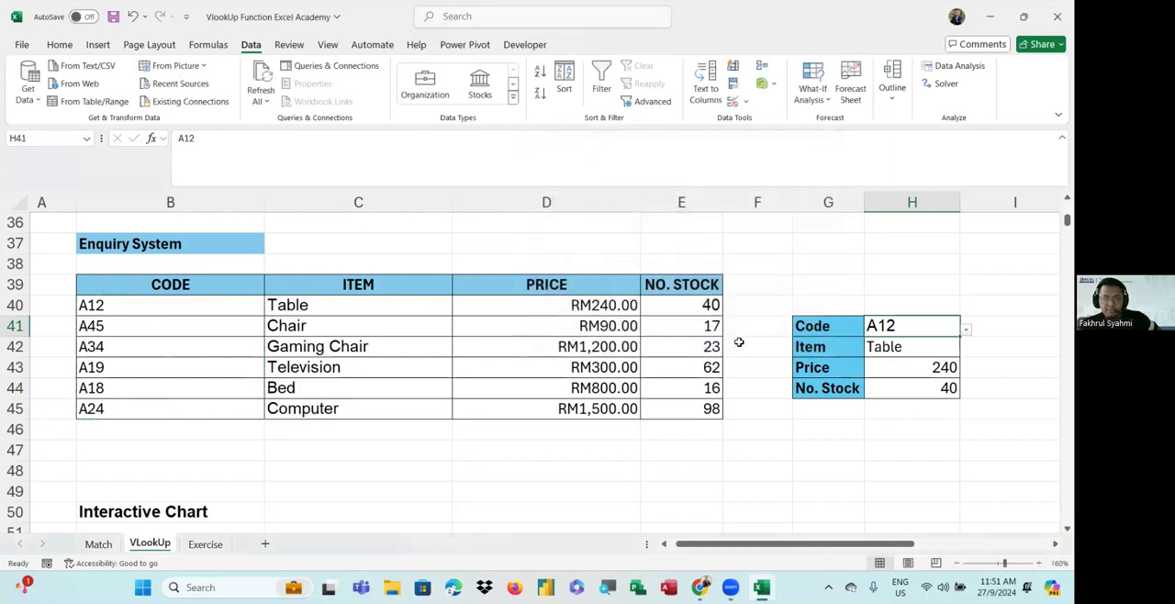
Test the code dropdown in H41 by choosing A45, A19 and A18 in turn
click(966, 328)
click(922, 360)
click(966, 328)
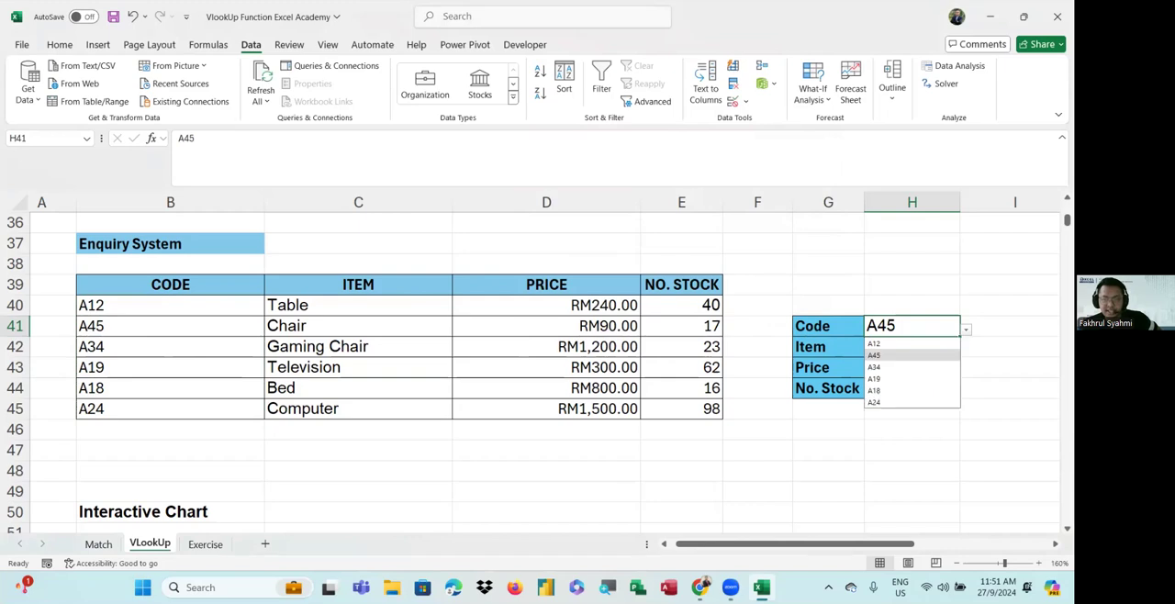
click(912, 378)
click(966, 329)
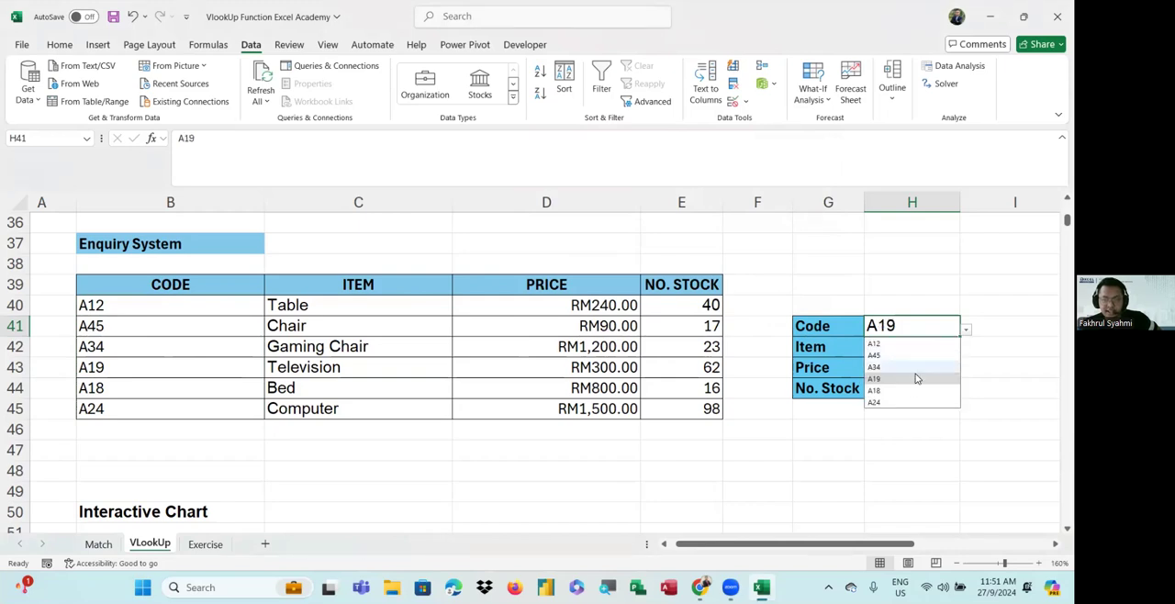
click(910, 388)
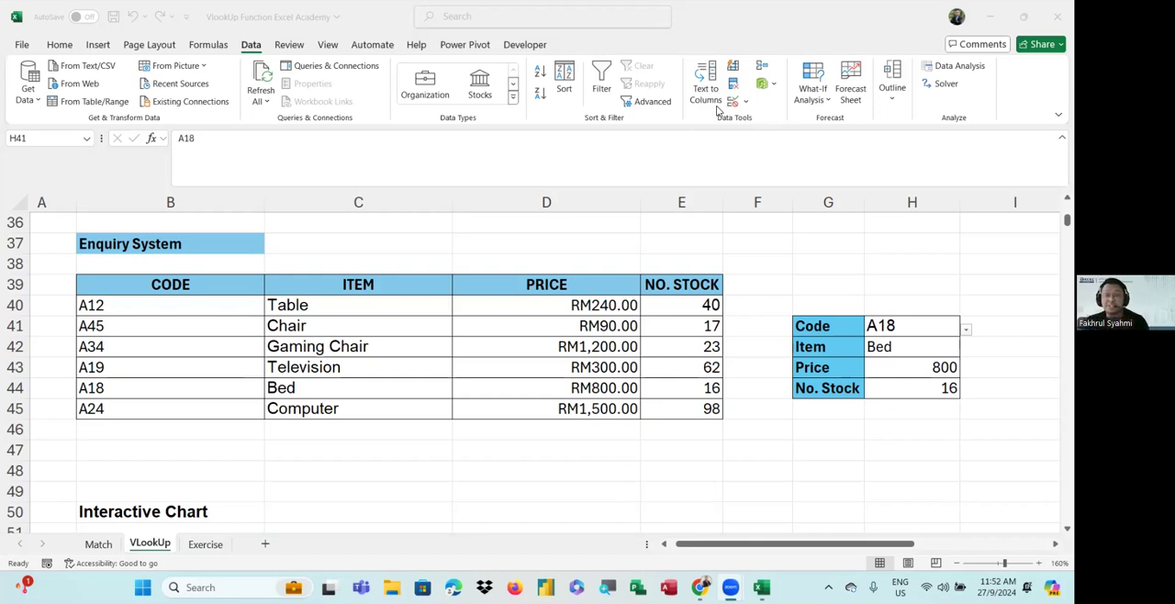
Choose code A24 from the dropdown in H41 for the enquiry lookup
click(931, 372)
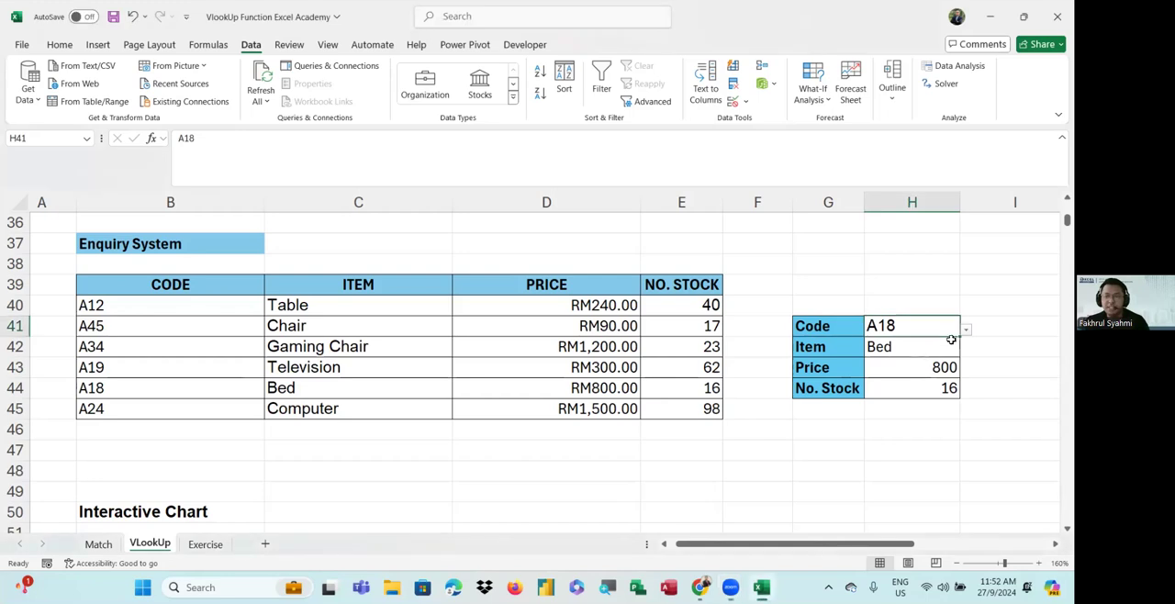
key(alt+Down)
click(931, 368)
key(alt+Down)
click(905, 401)
scroll(889, 351, down, 1)
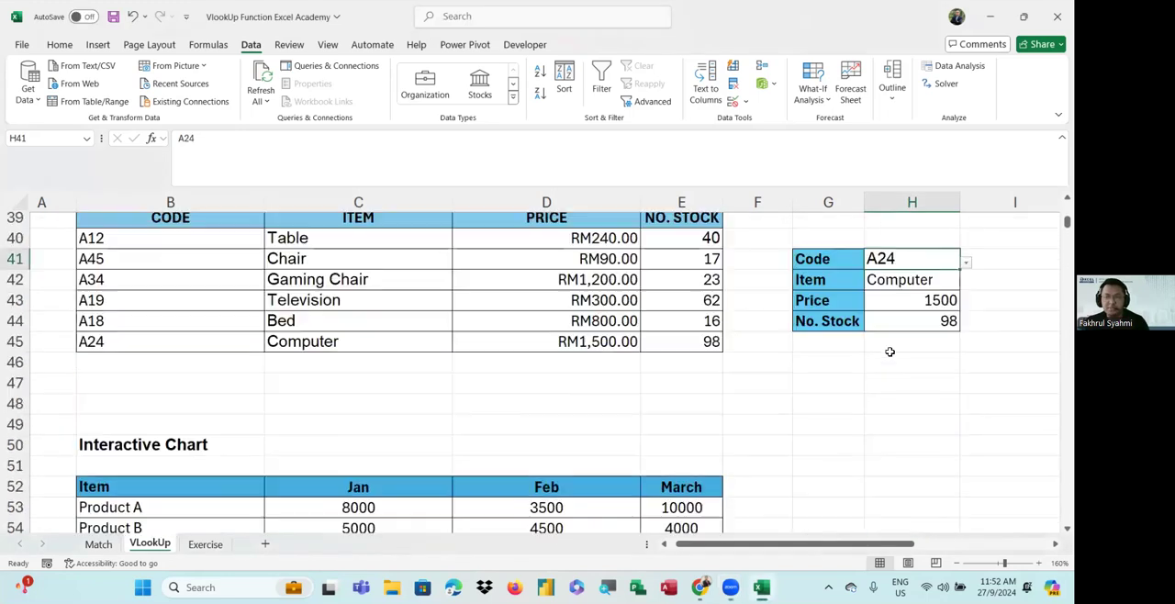
scroll(893, 348, up, 1)
scroll(895, 337, up, 1)
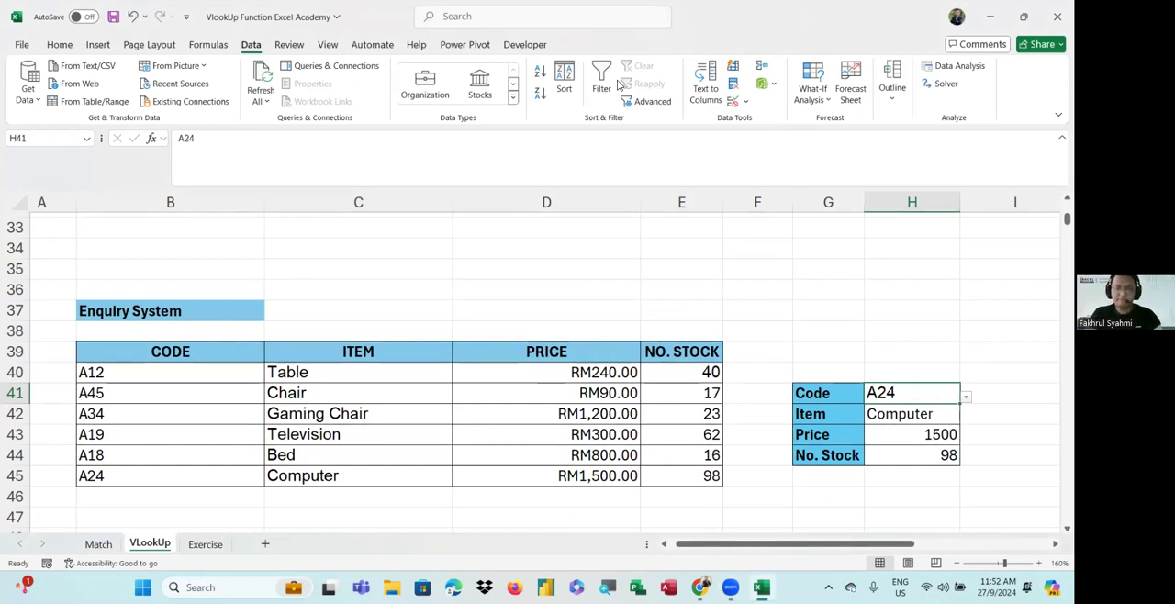
Examine the Interactive Chart product tables and the Gred section below the Enquiry System
click(618, 85)
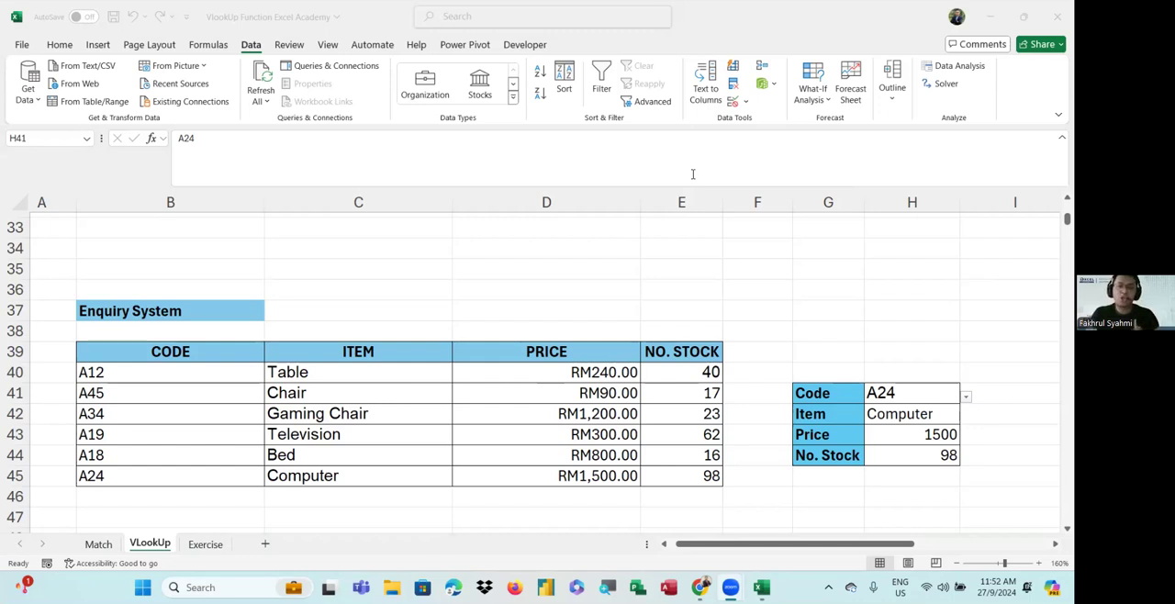
click(692, 285)
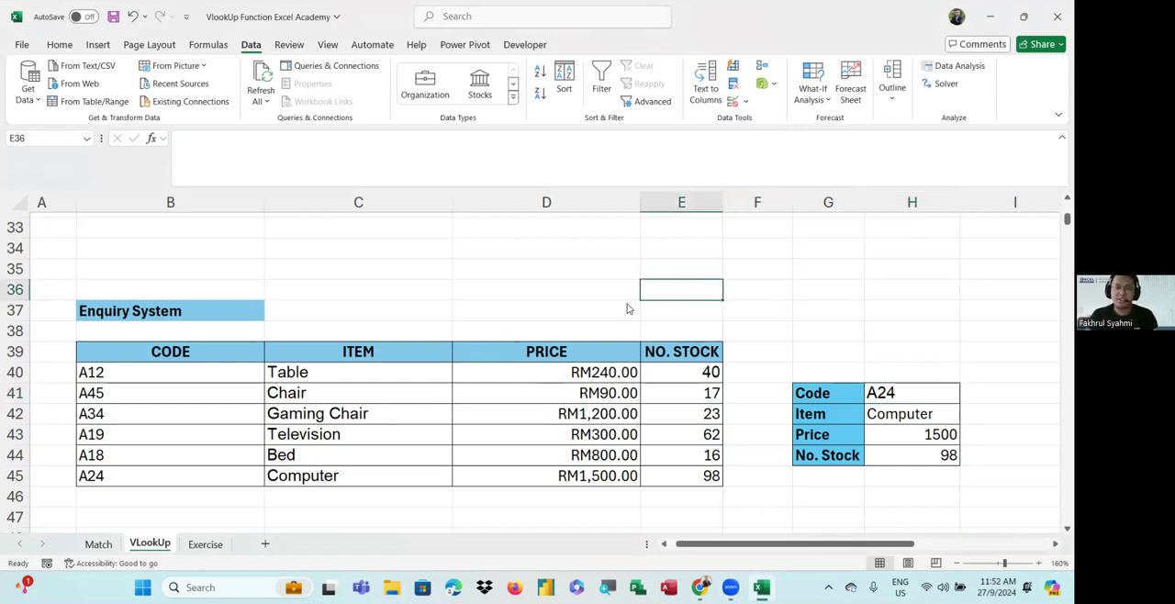
scroll(629, 308, down, 5)
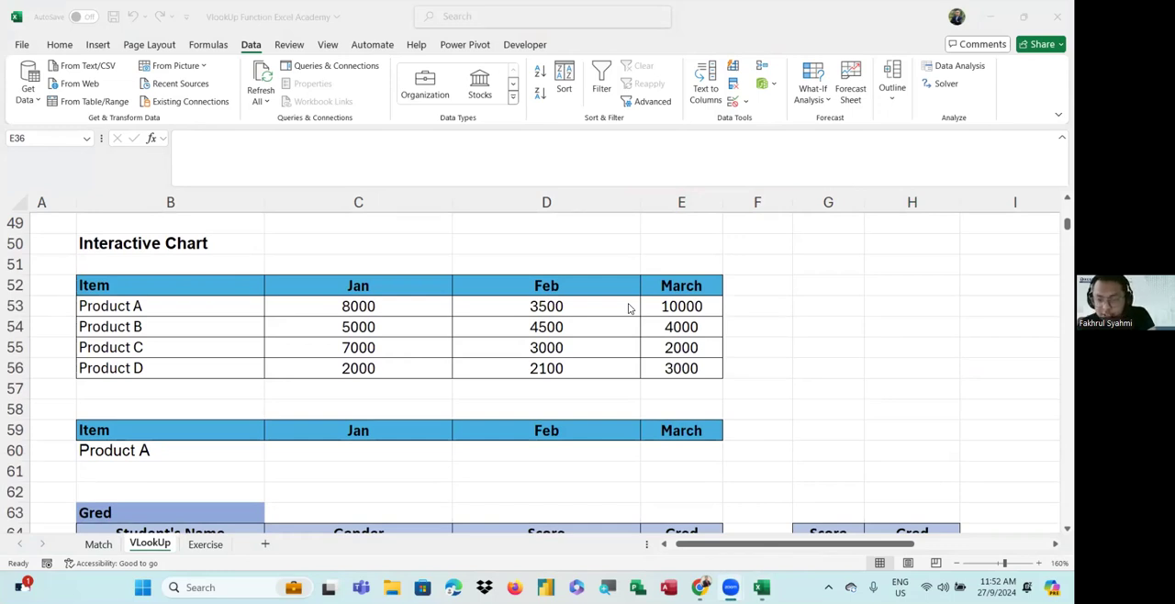
scroll(645, 310, down, 3)
scroll(644, 311, up, 2)
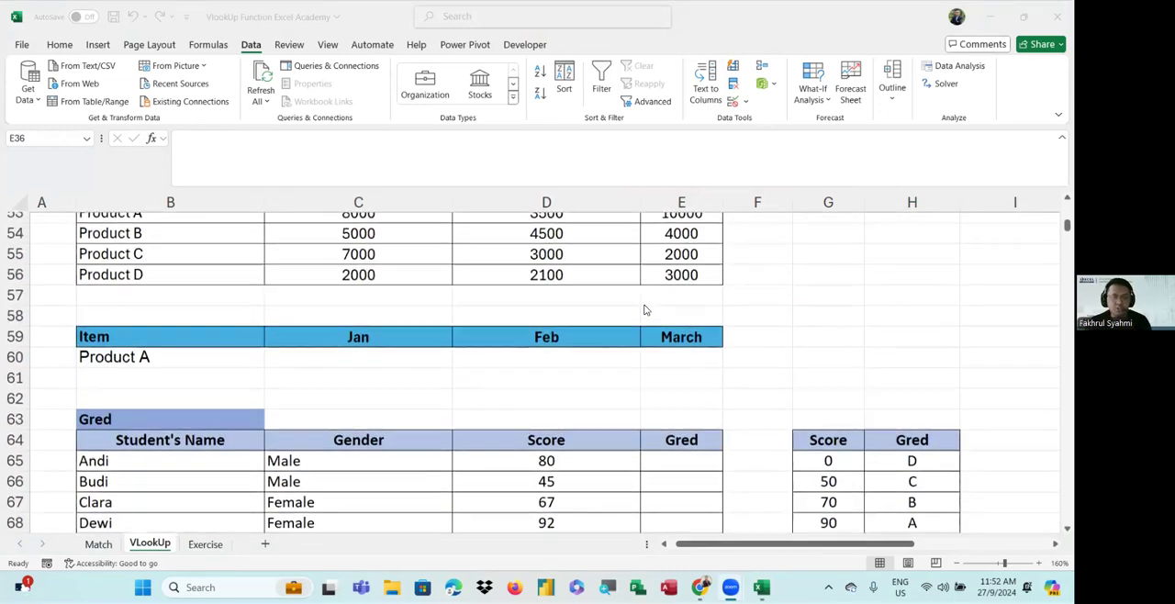
scroll(645, 310, up, 1)
scroll(789, 292, up, 1)
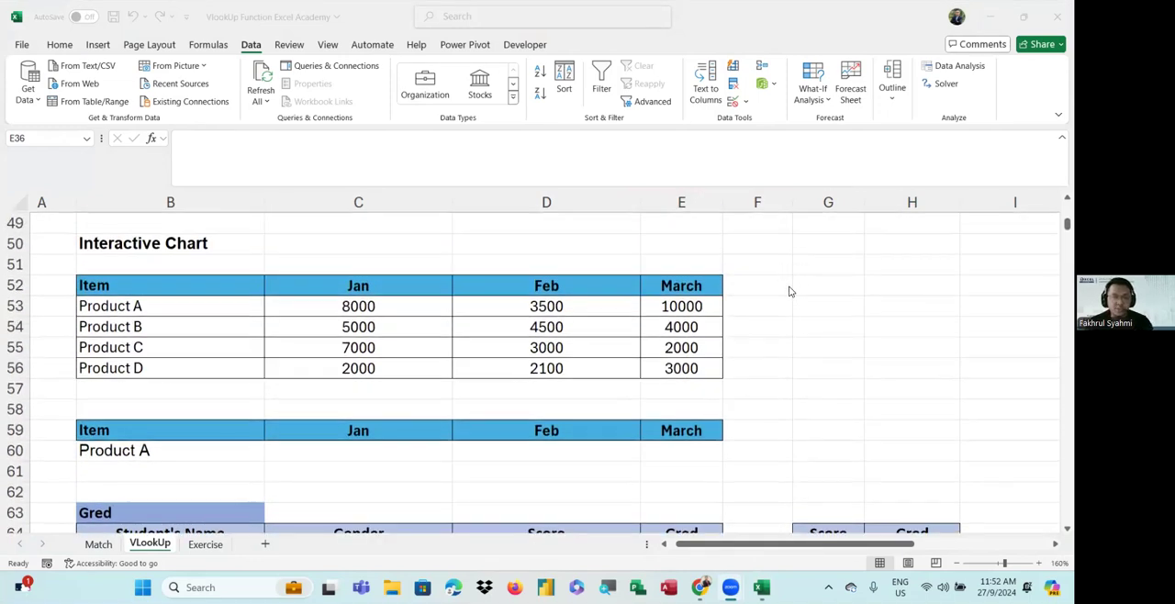
scroll(764, 404, down, 2)
ctrl+scroll(766, 401, down, 3)
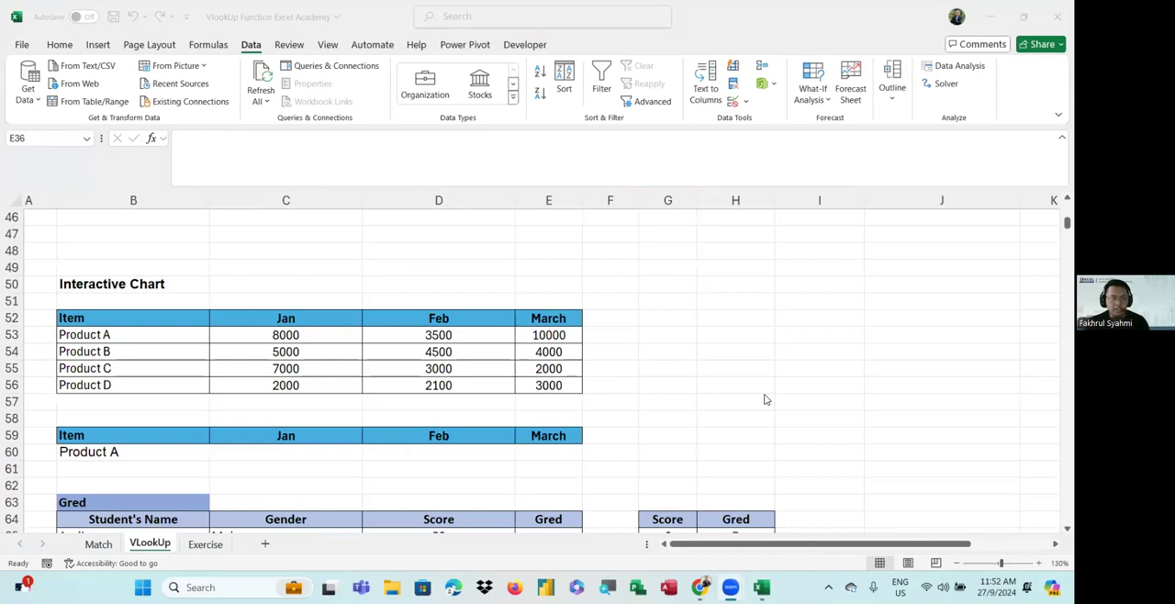
Start a VLOOKUP formula in C60 with B60 as the lookup value and B52:E56 as the table array
scroll(766, 400, down, 1)
click(718, 263)
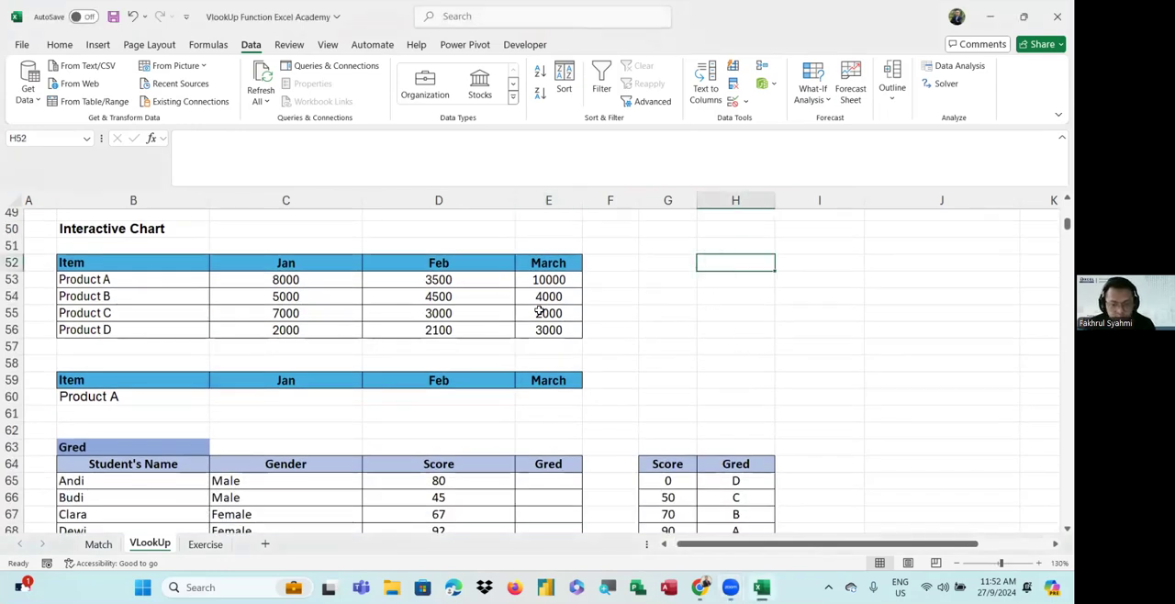
scroll(633, 323, down, 3)
scroll(633, 326, up, 4)
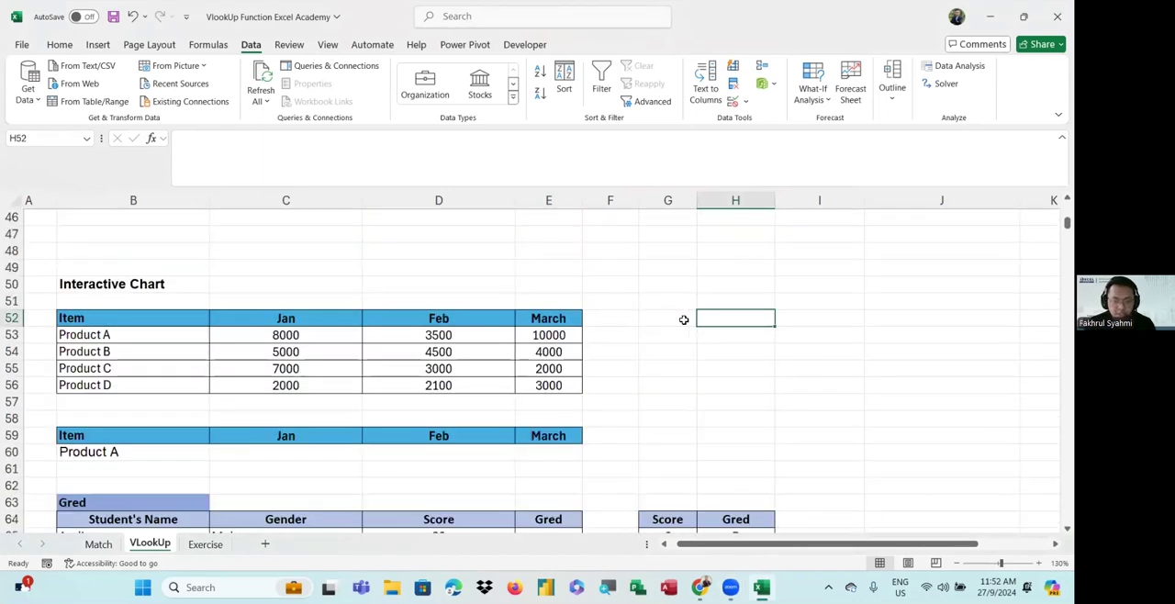
click(241, 456)
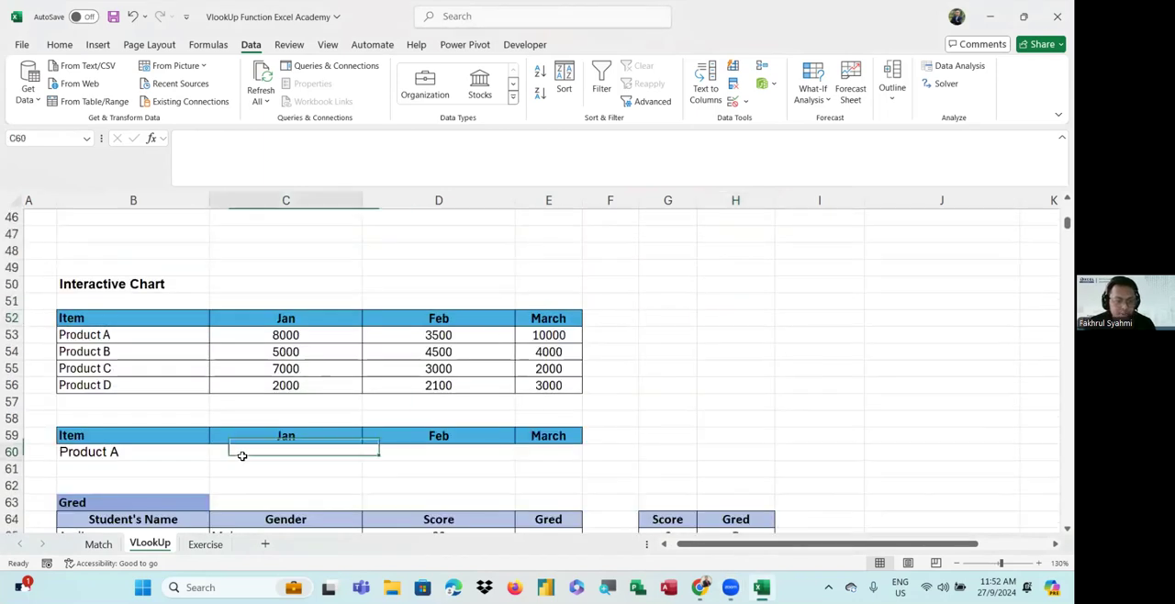
text(=vlo)
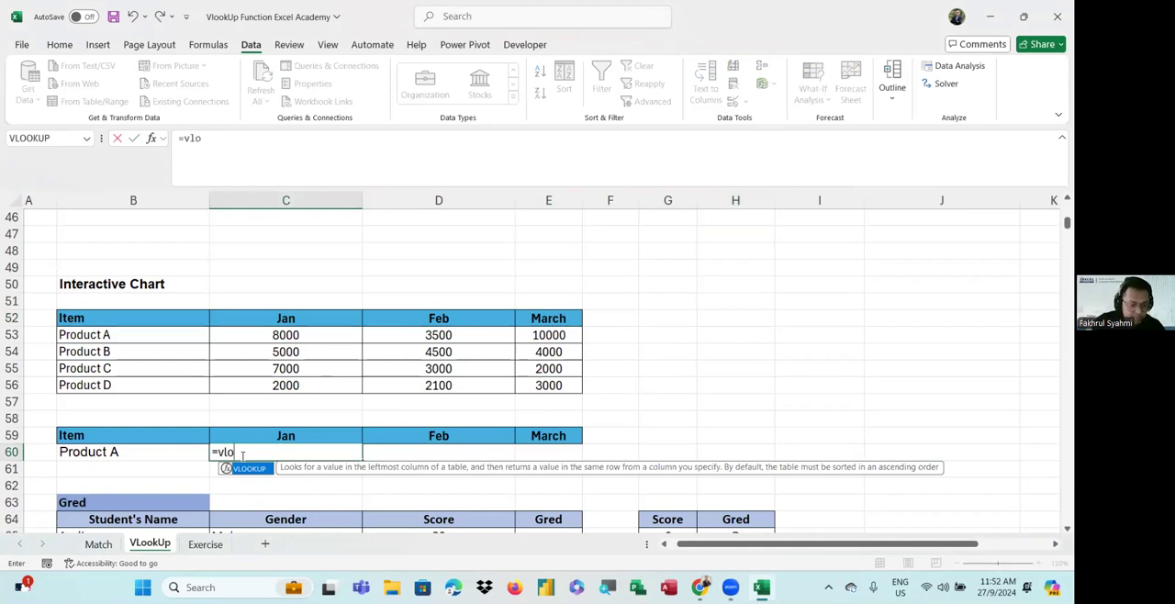
key(Tab)
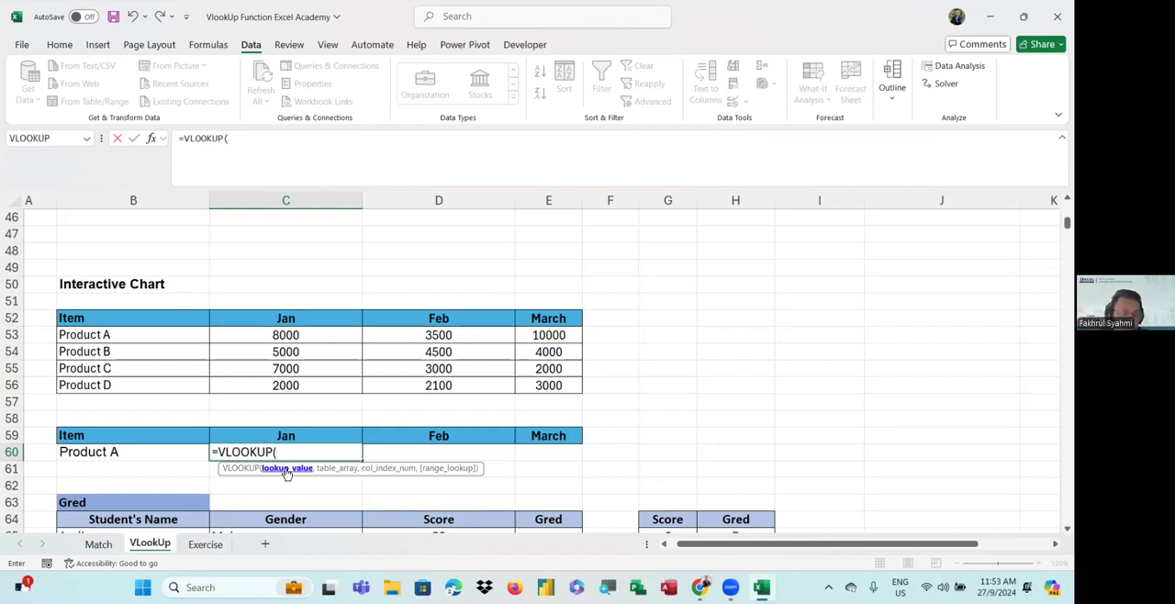
click(95, 451)
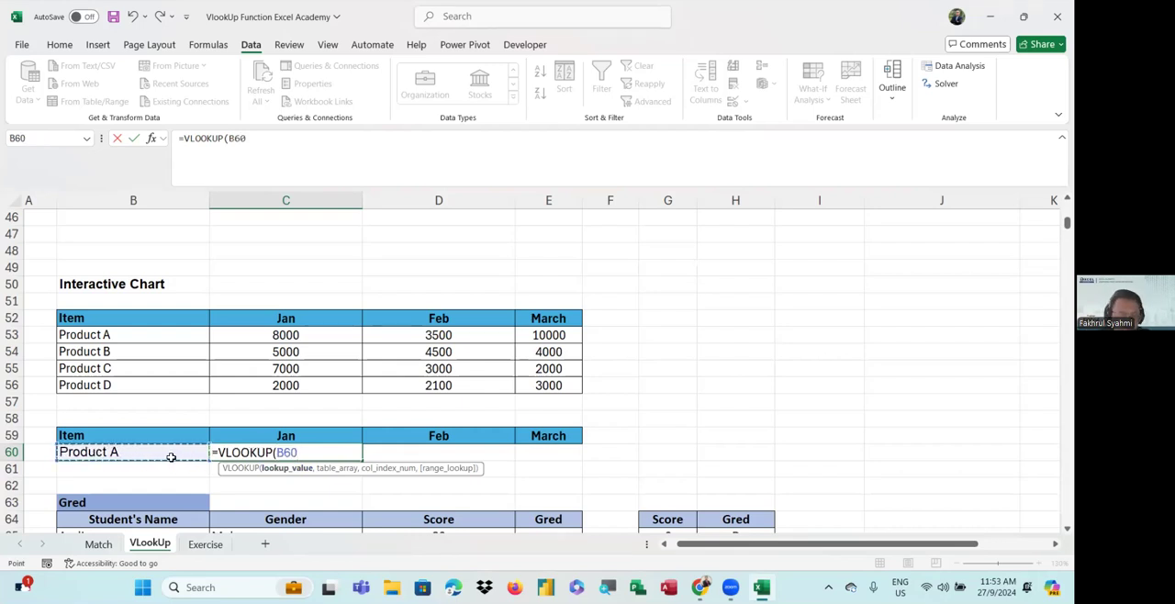
text(,)
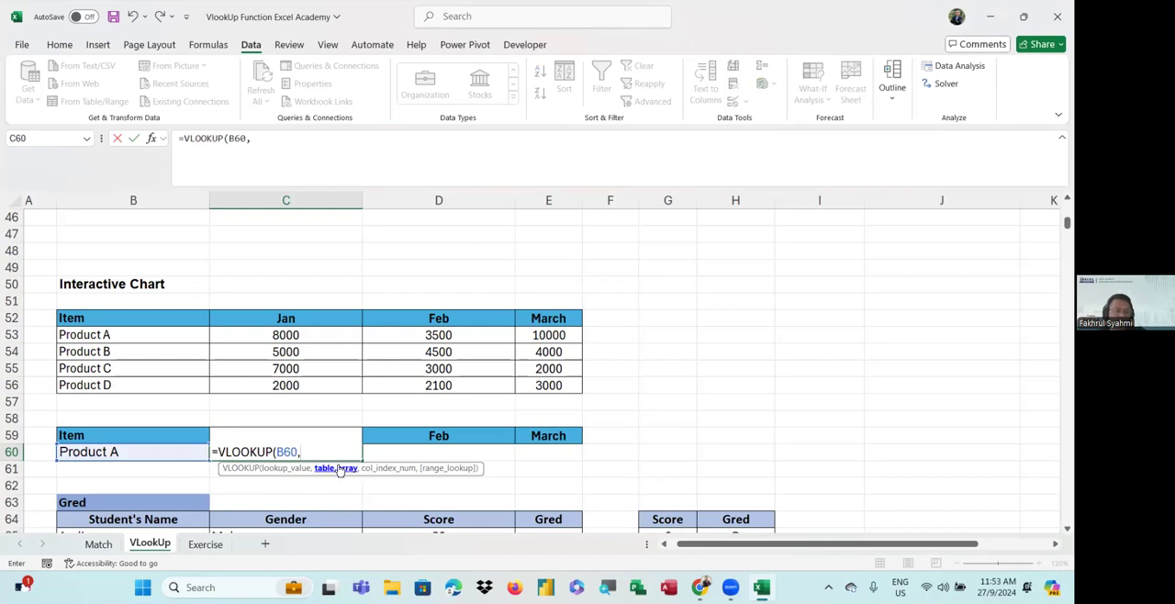
drag(147, 320, 531, 388)
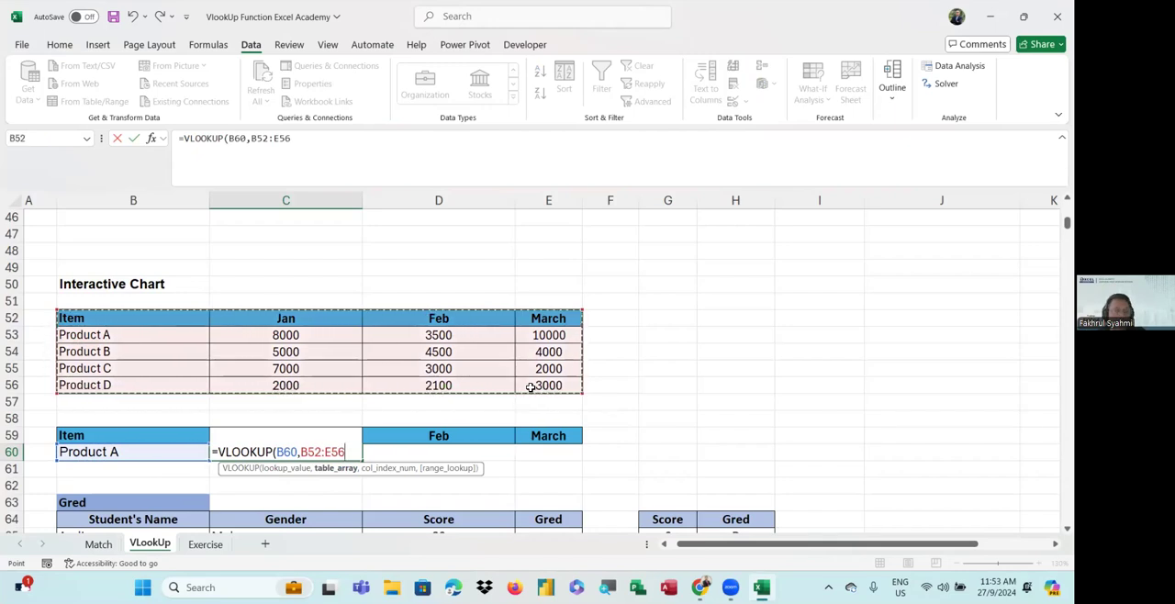
Nest a MATCH as the column index, looking up C59:E59 in the headers B52:E52 with match type 0
text(,)
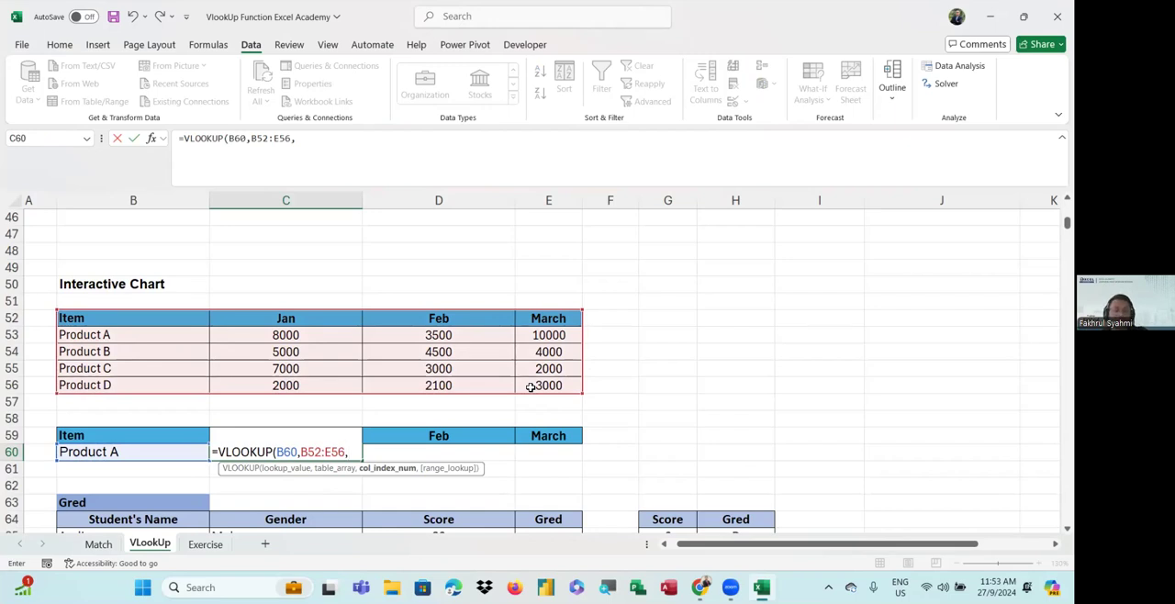
text(match)
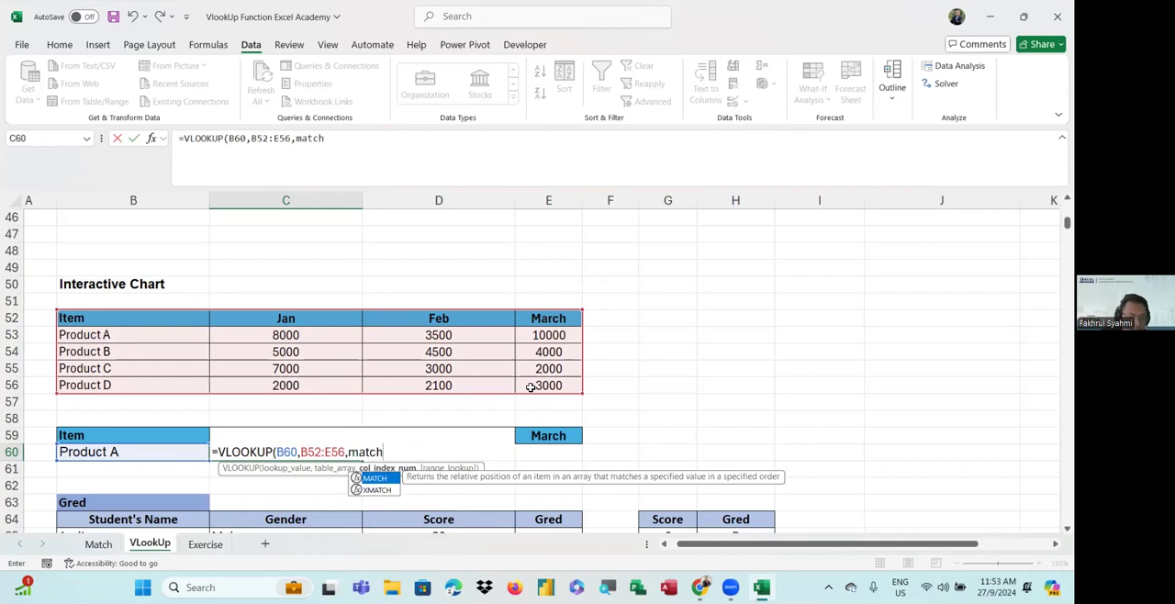
key(Tab)
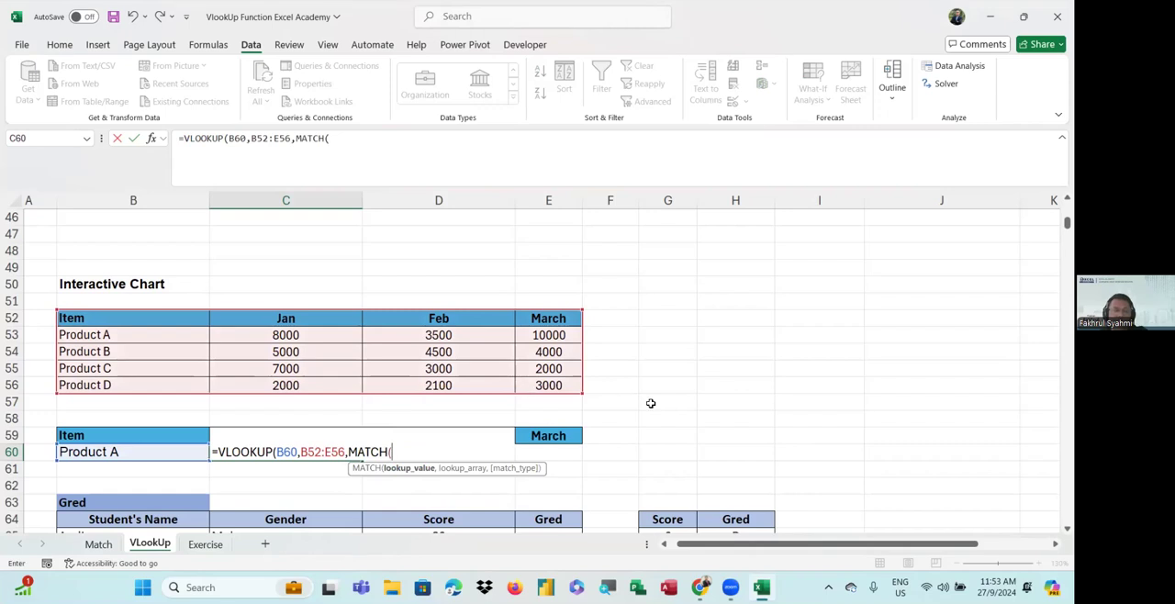
click(542, 438)
drag(542, 438, 229, 428)
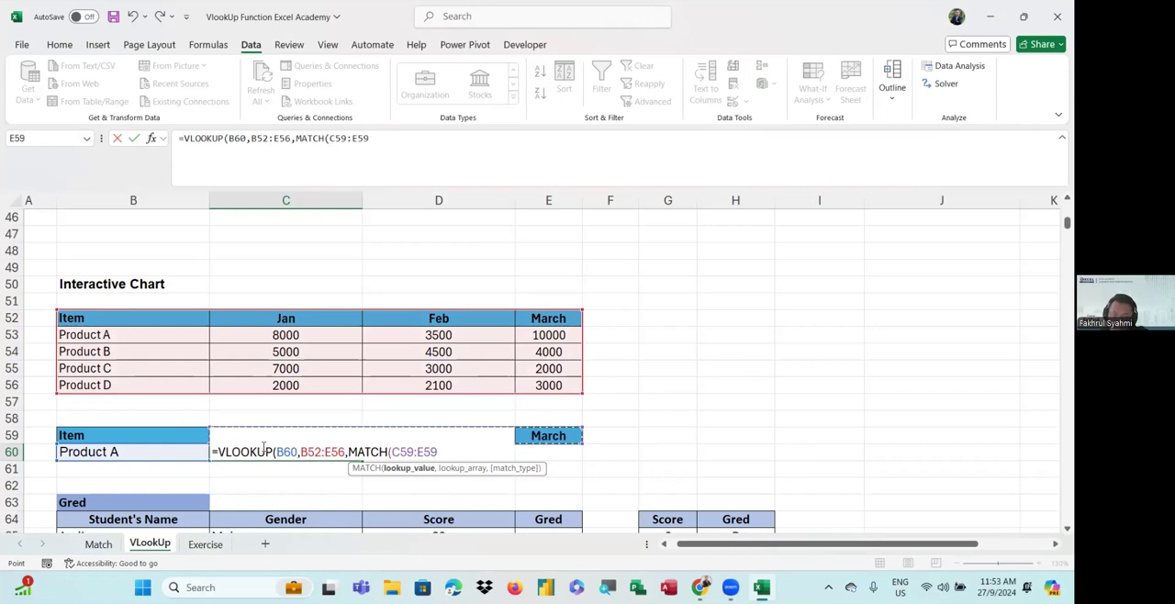
text(,)
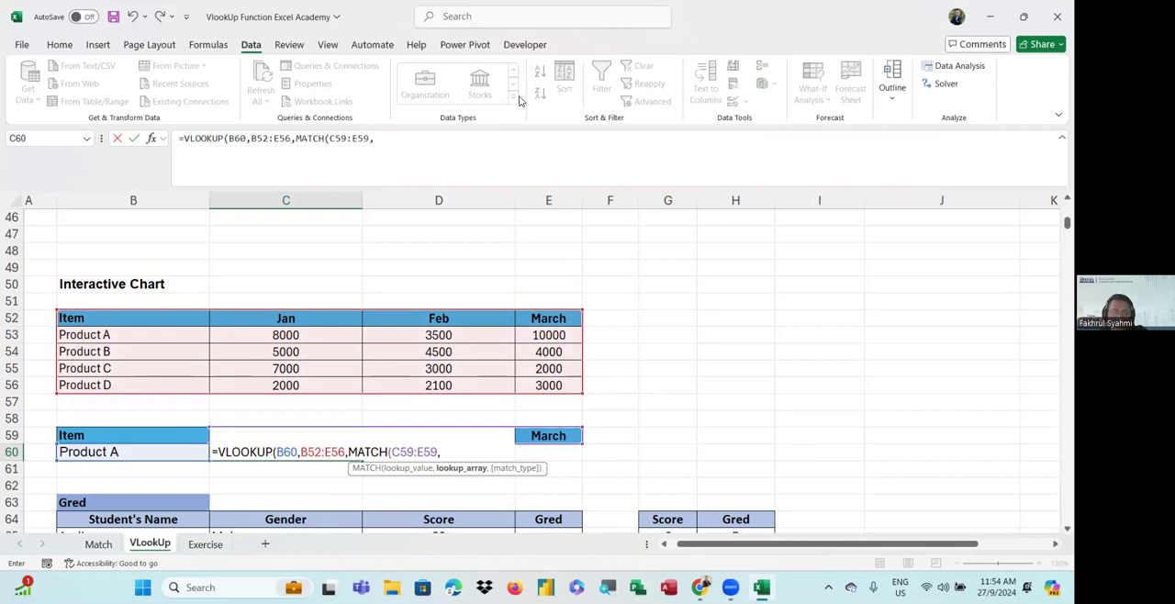
click(81, 320)
drag(163, 324, 558, 321)
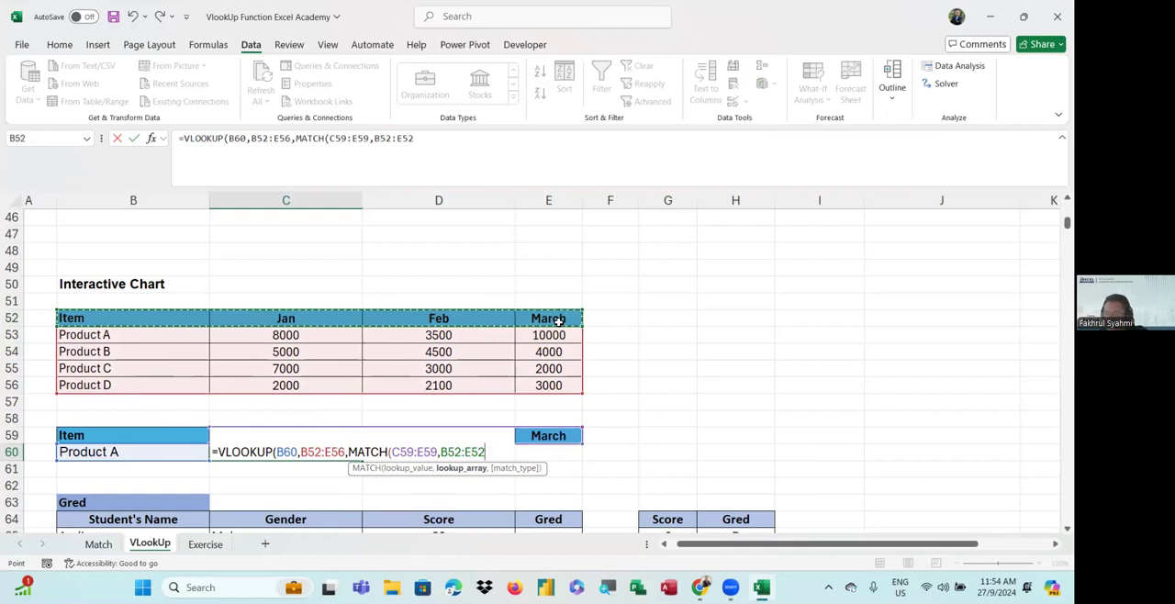
text(,)
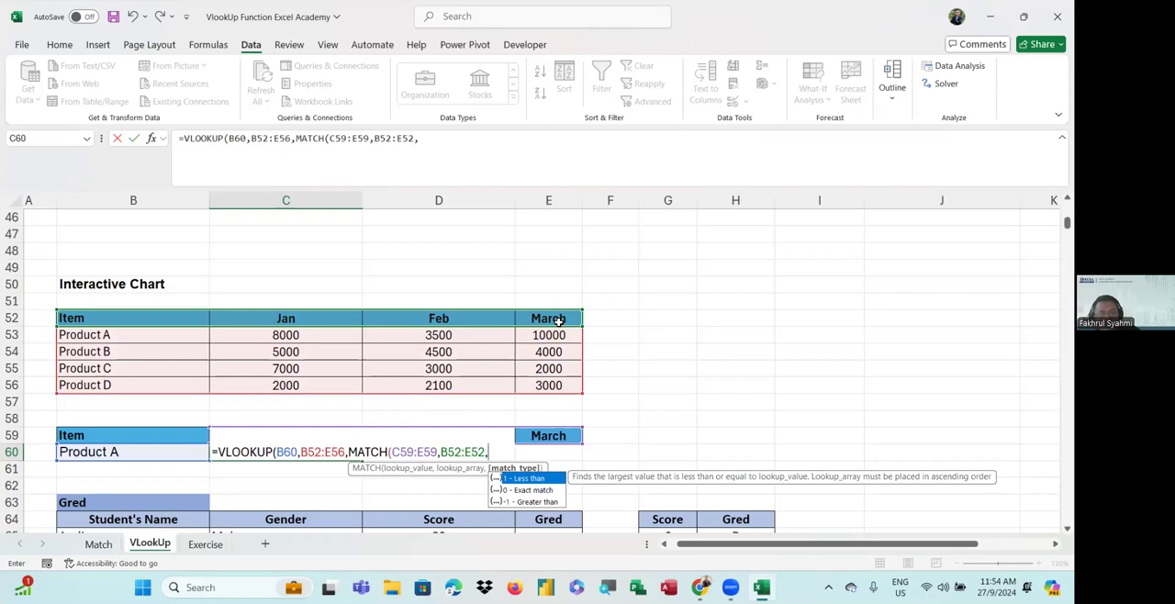
text(0))
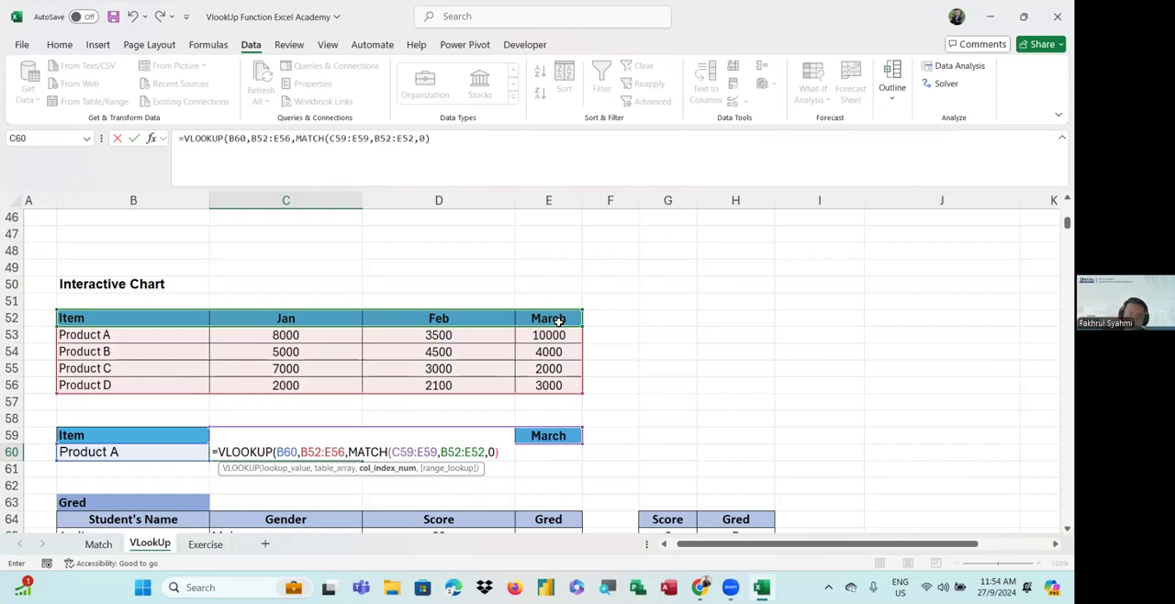
Complete the C60 VLOOKUP with 0 as the range lookup, enter it and review the finished formula
text(,)
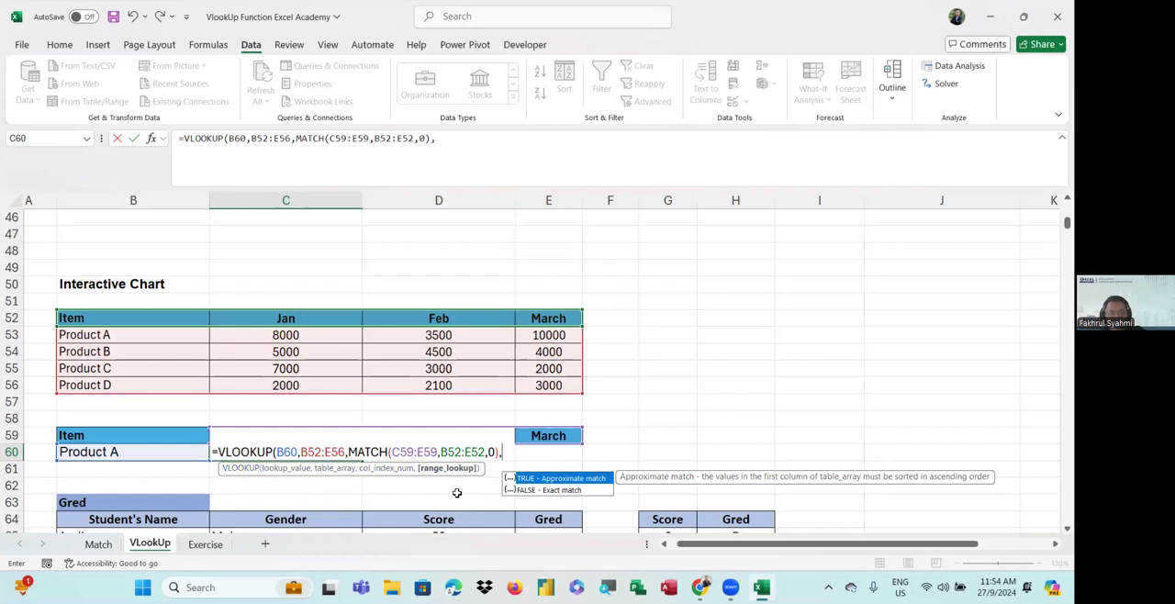
text(0))
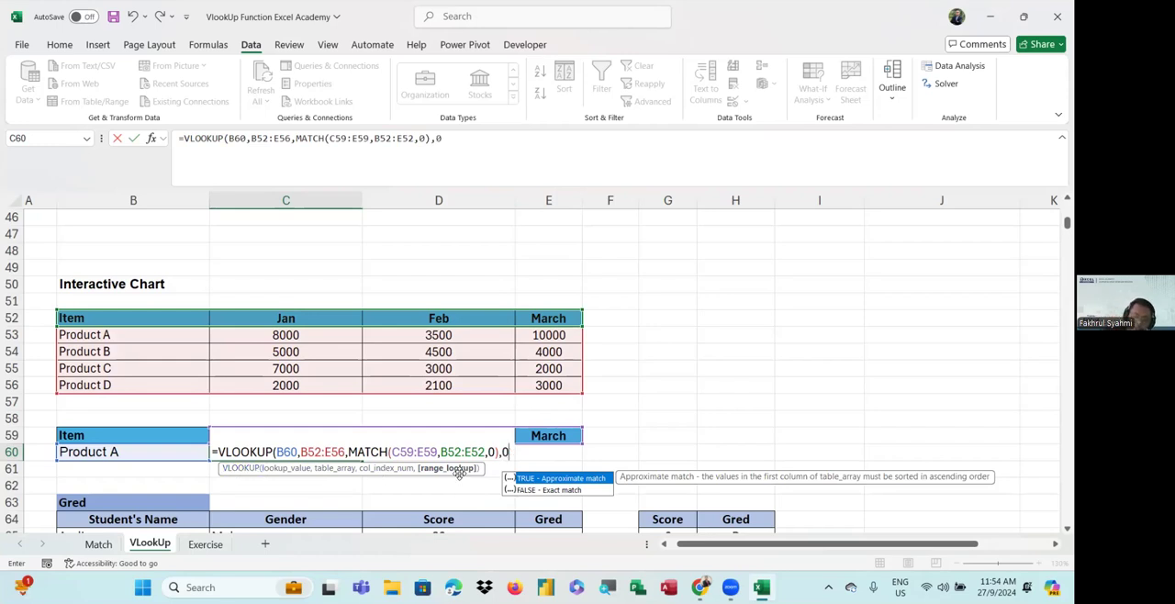
key(Return)
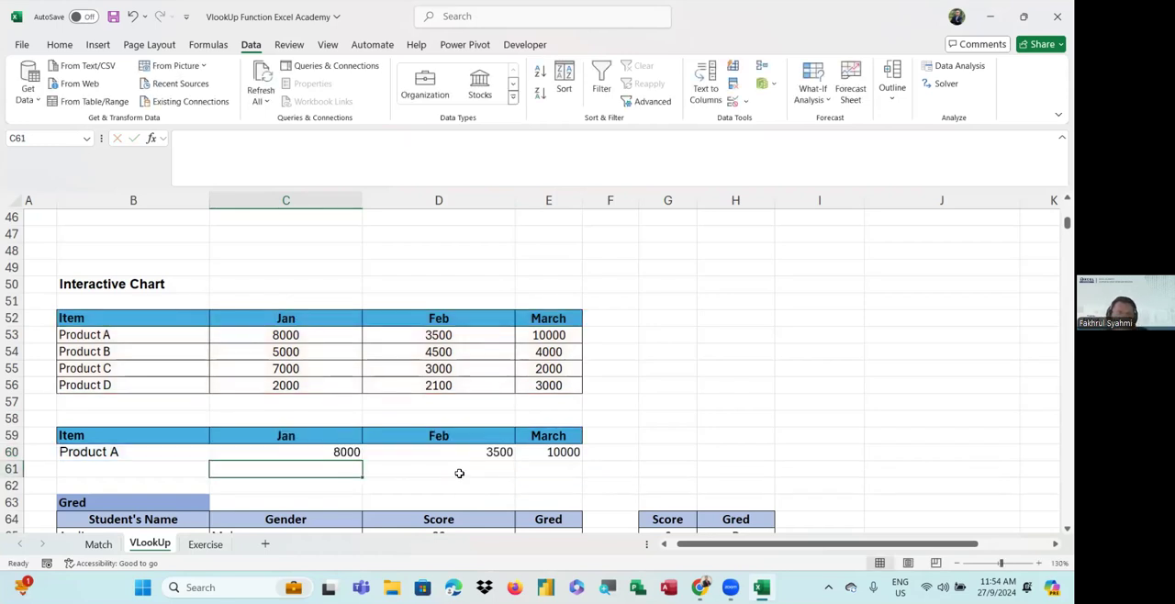
click(298, 445)
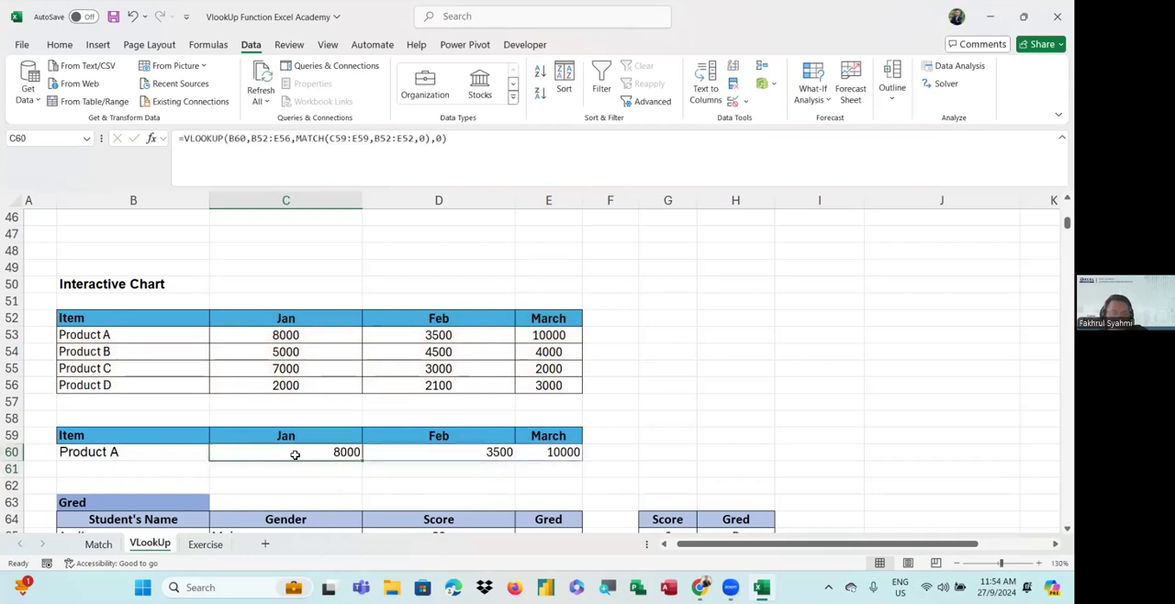
Apply list data validation to B60 using the product names in B53:B56 as the source
click(176, 452)
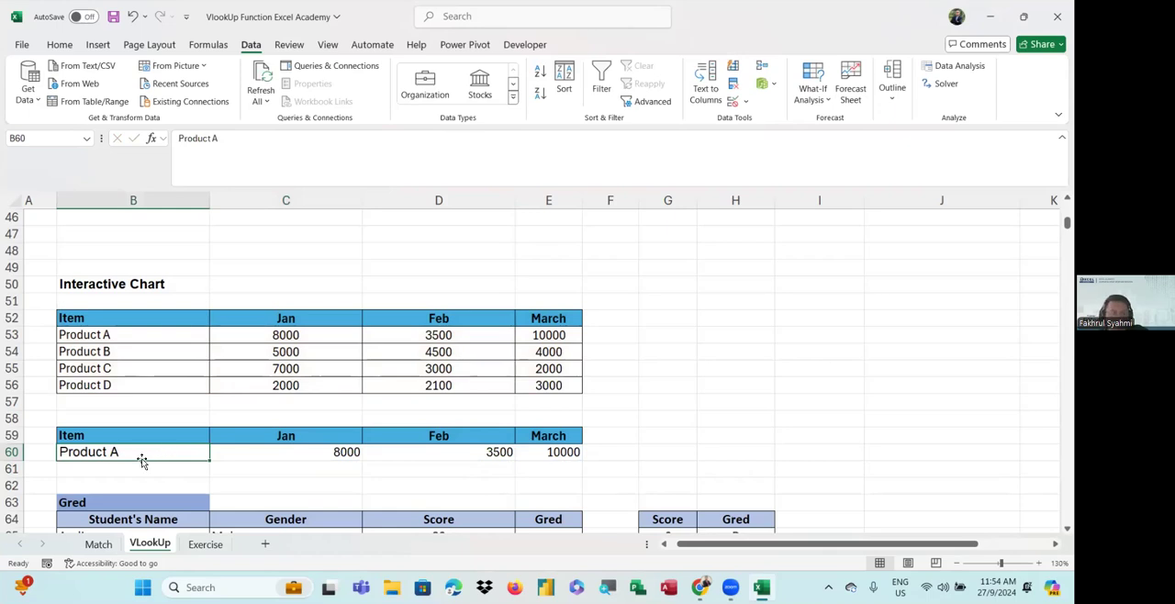
click(732, 101)
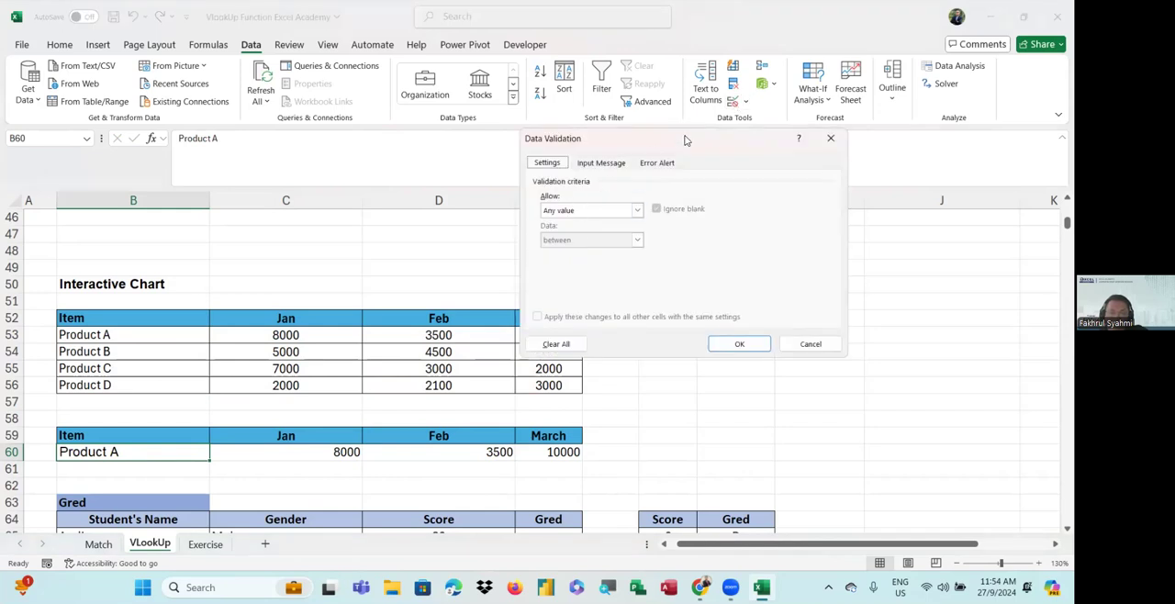
click(574, 212)
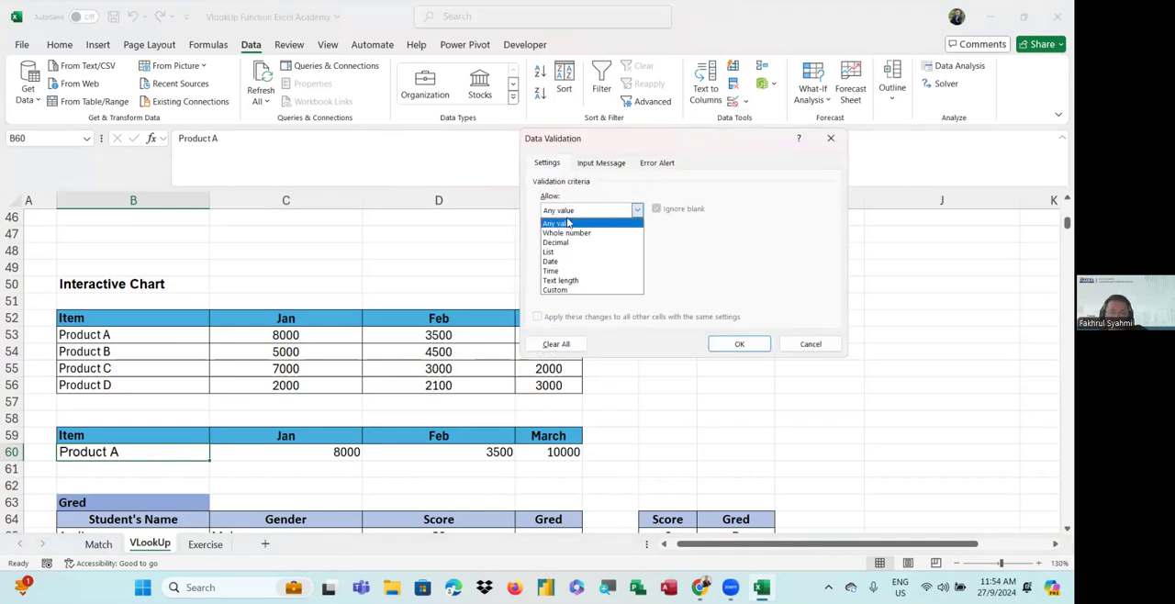
click(550, 253)
click(553, 267)
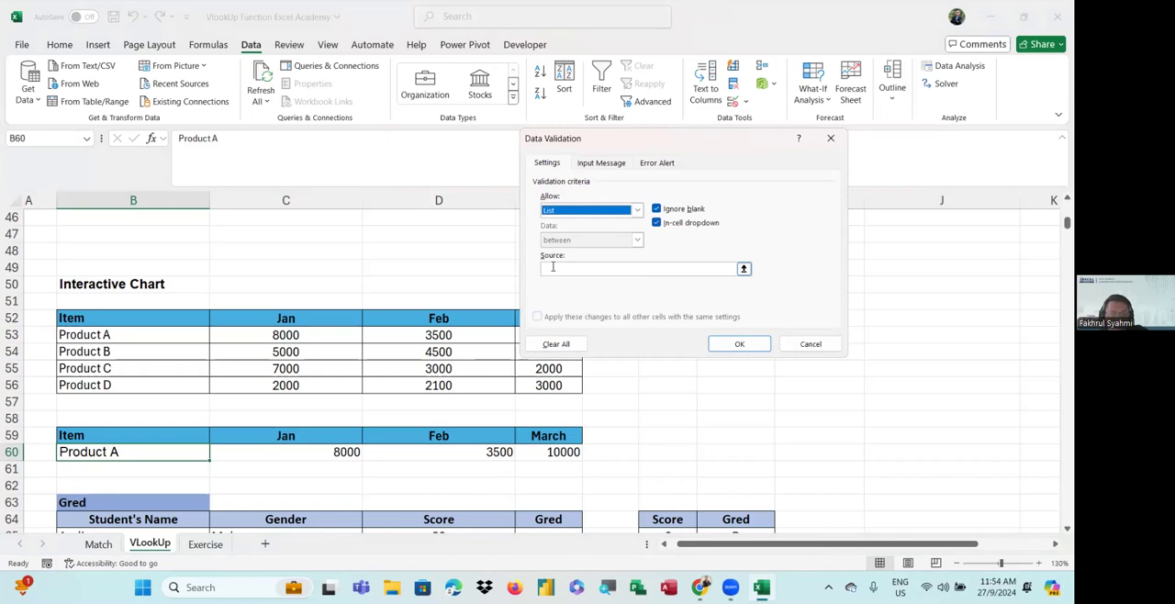
click(552, 268)
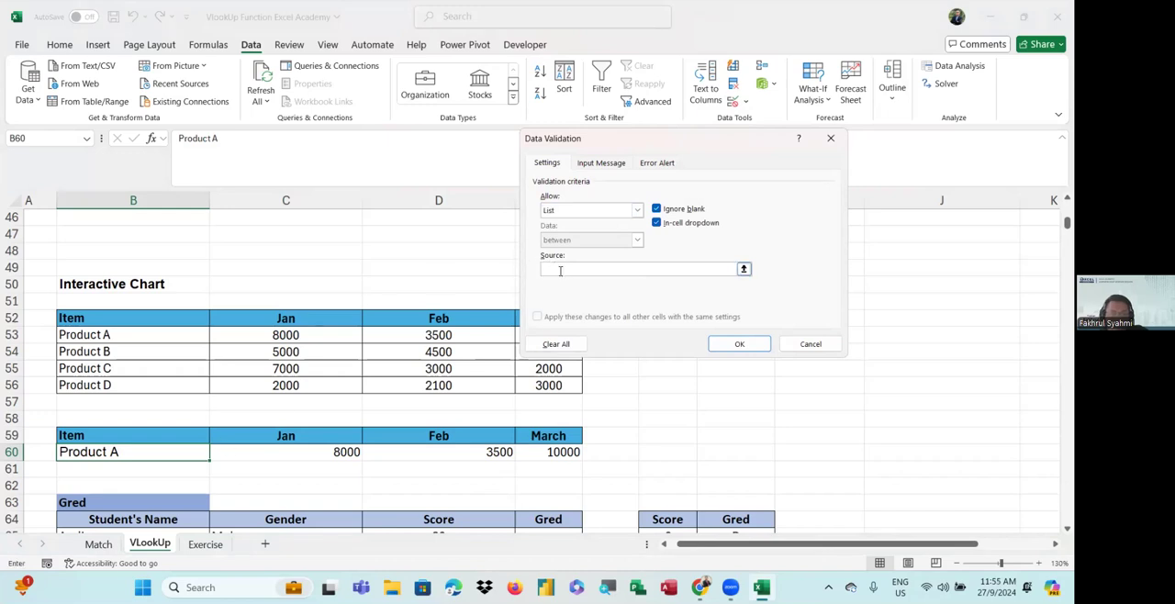
drag(119, 336, 120, 388)
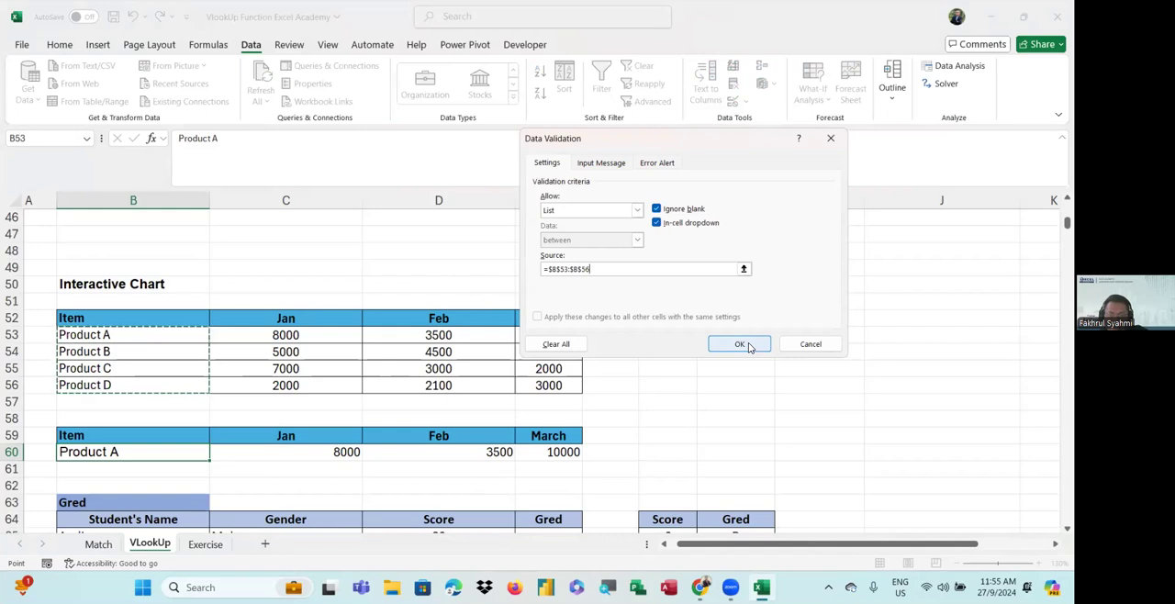
click(748, 344)
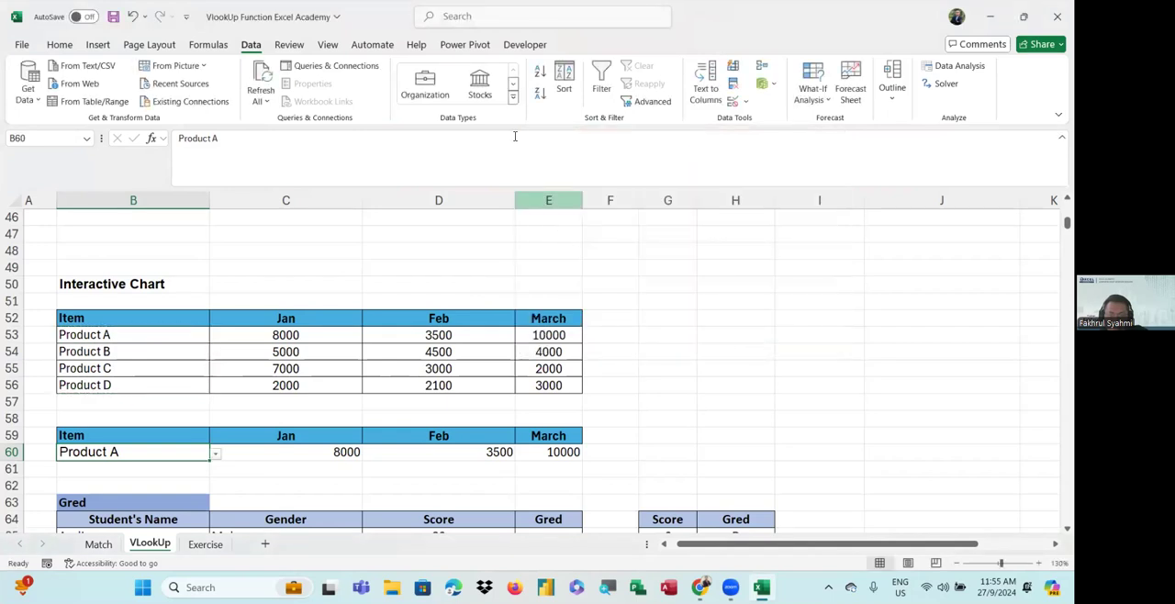
Test the product dropdown in B60 by choosing Product B, C, D, A and B in turn
click(215, 454)
click(167, 479)
click(215, 454)
click(157, 492)
click(215, 454)
click(180, 503)
click(215, 453)
click(181, 468)
click(215, 453)
click(168, 479)
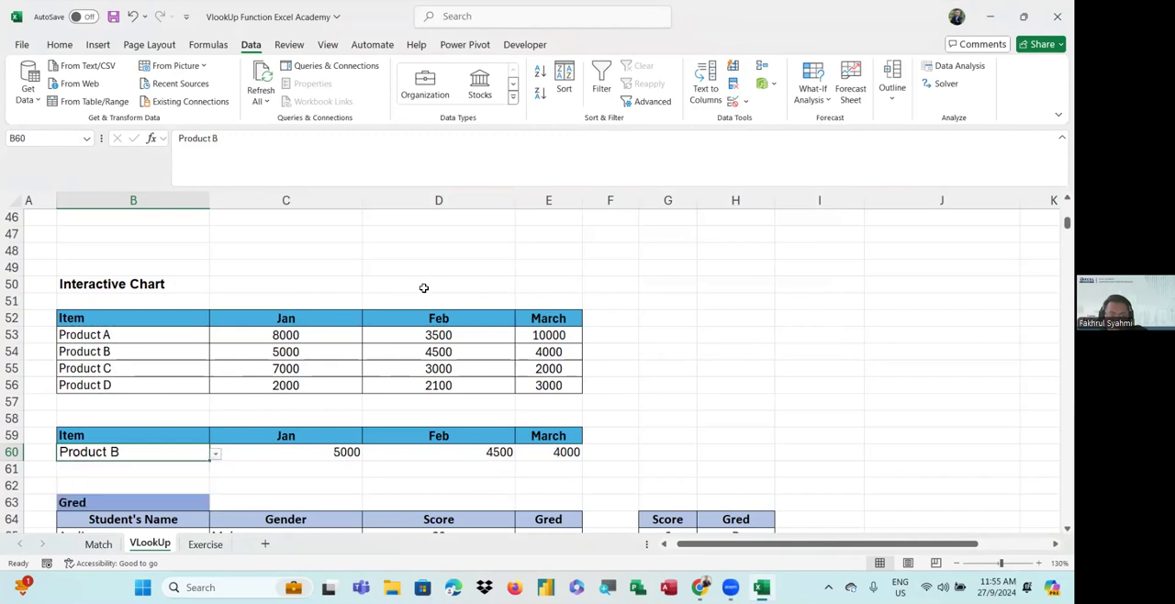
click(496, 97)
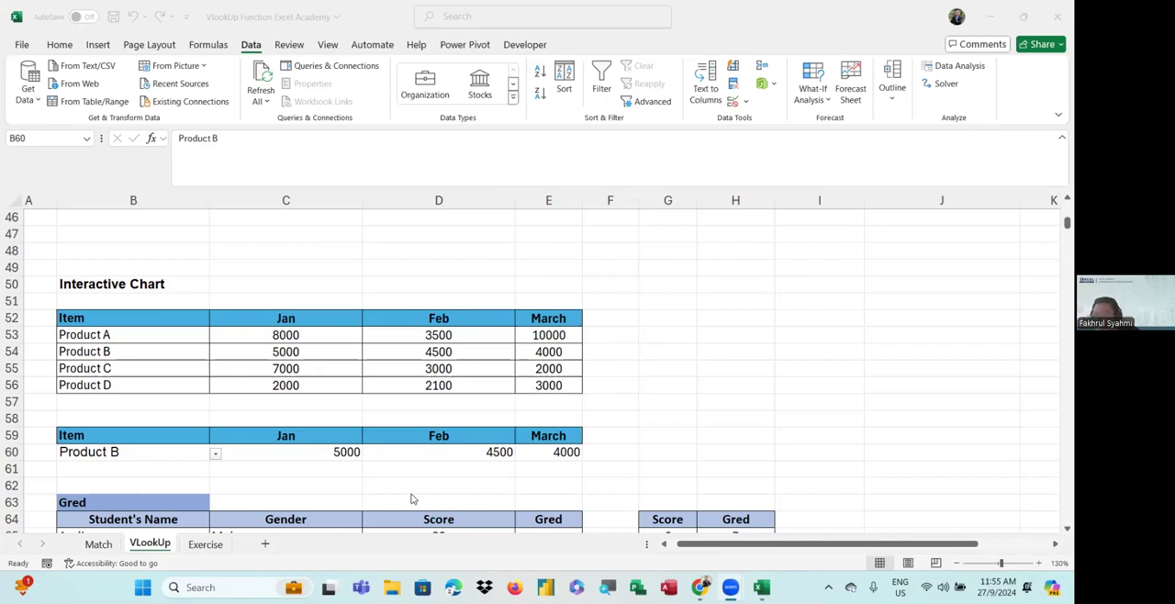
Choose Product A from the dropdown in B60
click(216, 455)
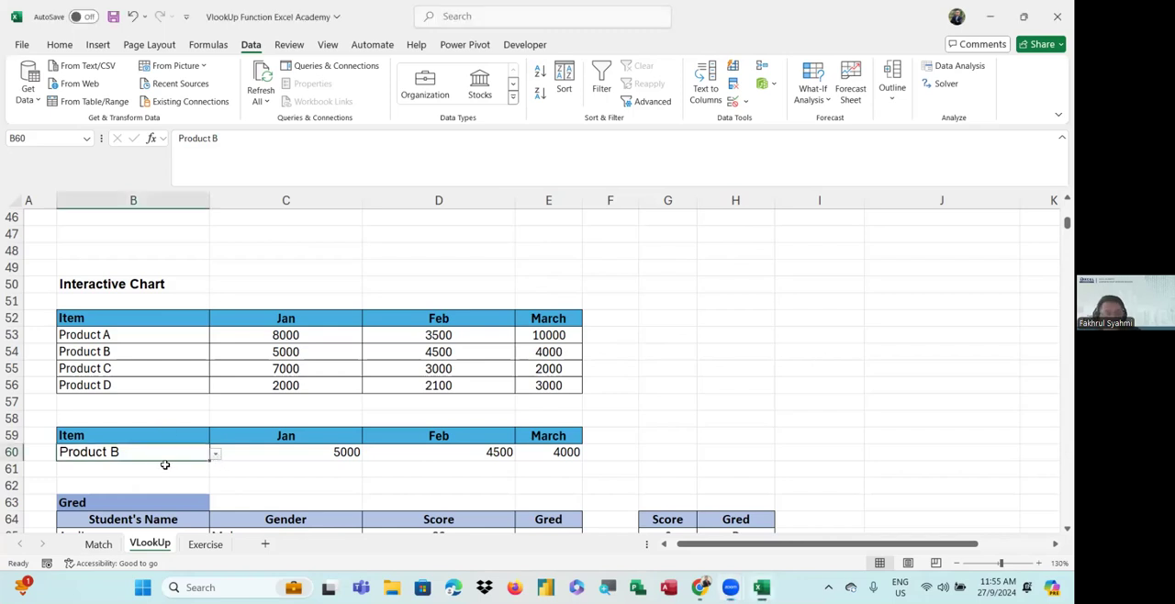
click(215, 454)
click(178, 467)
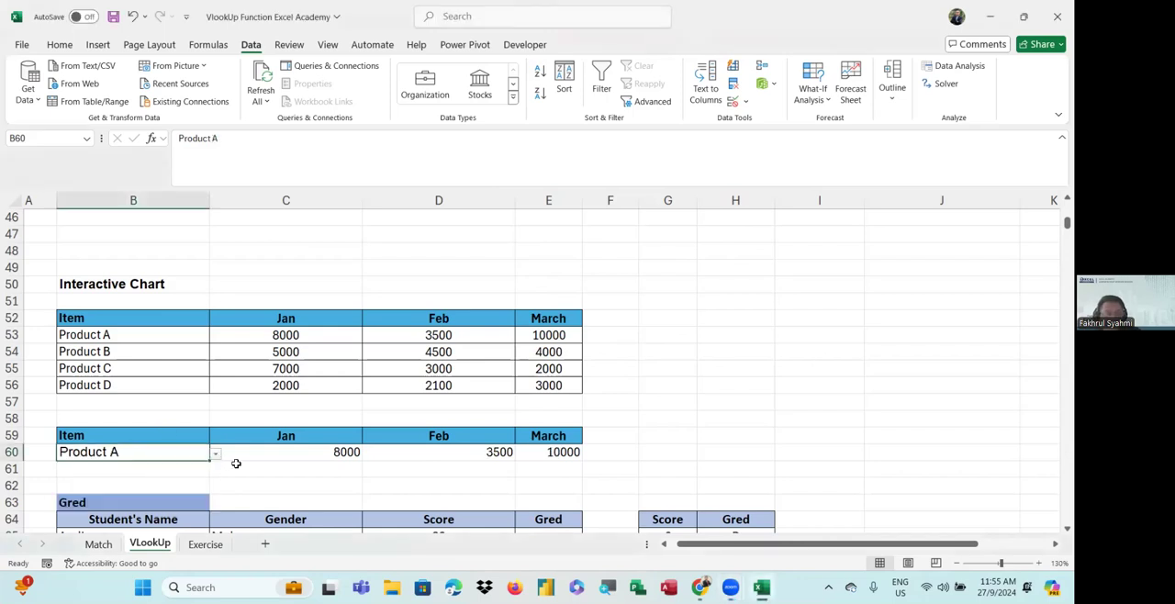
Insert a default column chart from the lookup table B59:E60
scroll(236, 463, down, 1)
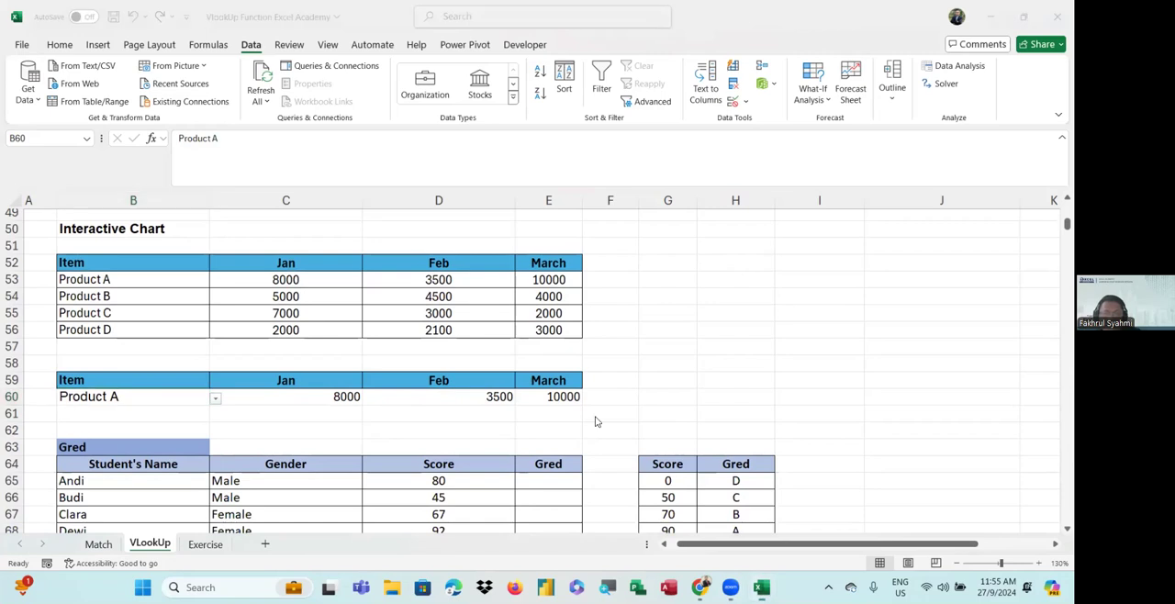
drag(147, 380, 572, 405)
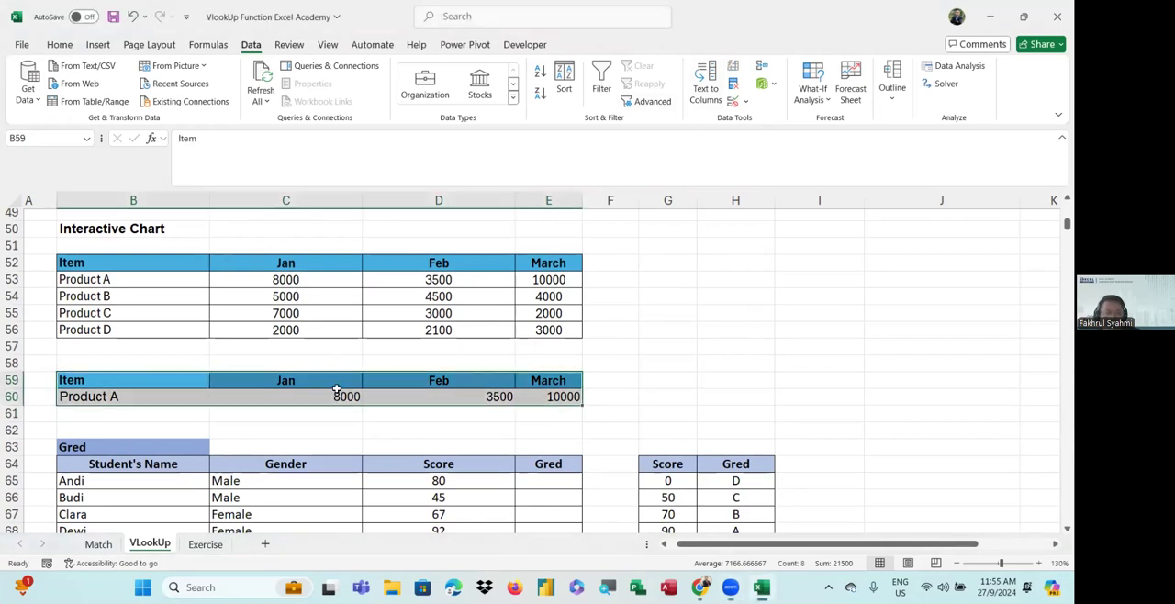
drag(120, 380, 542, 397)
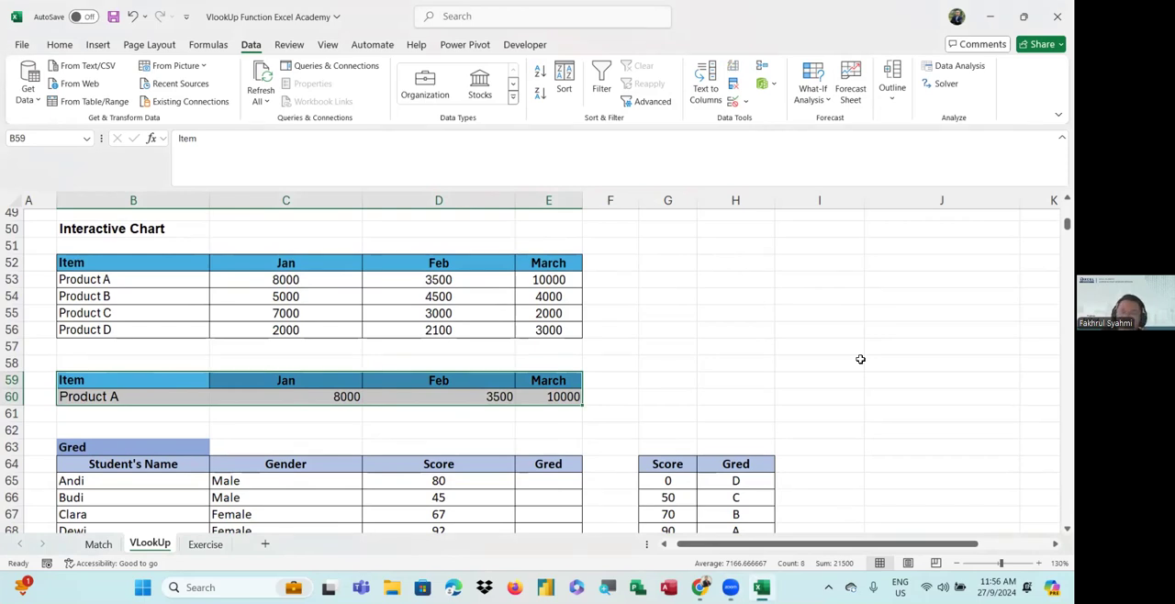
key(alt+F1)
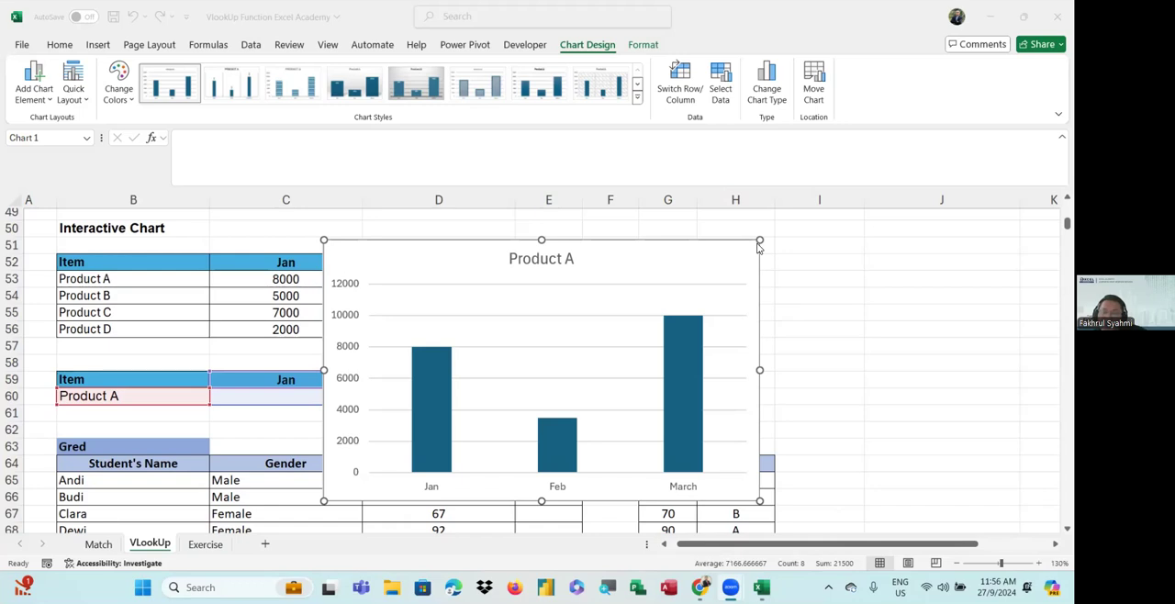
Move the Product A column chart beside the tables and shrink it to fit over columns F to J without covering the data
double_click(698, 266)
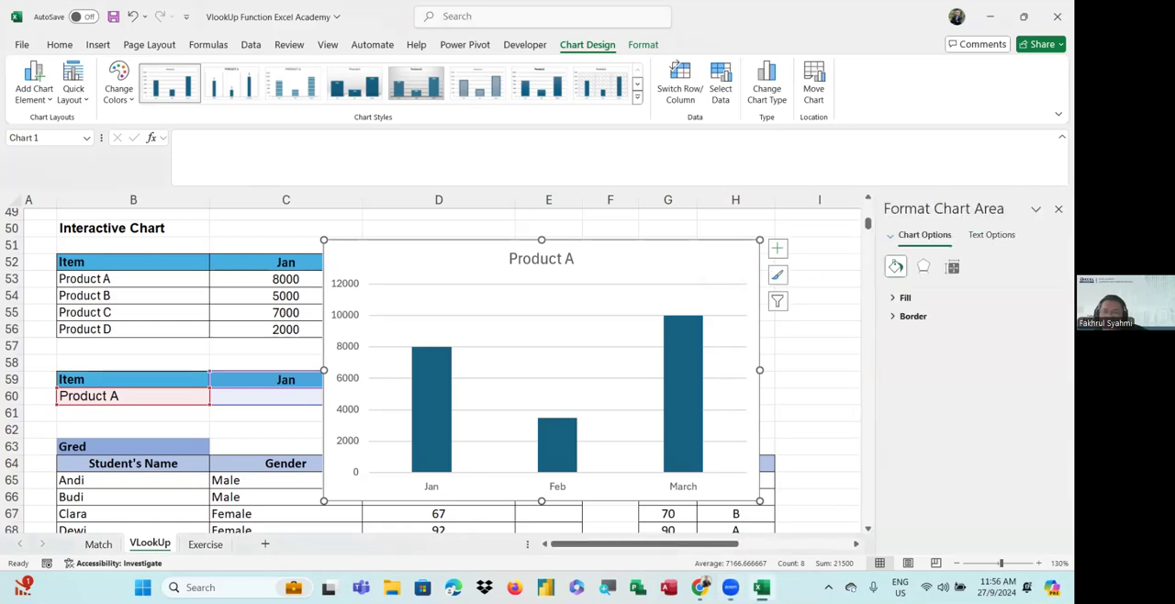
click(1059, 208)
drag(740, 263, 969, 250)
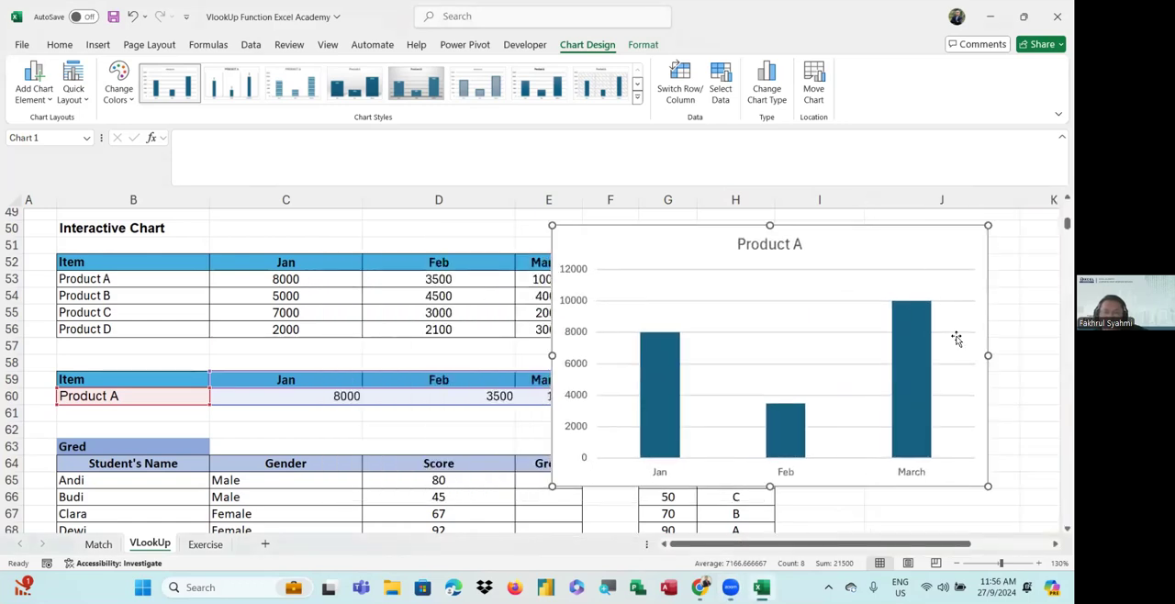
drag(987, 486, 900, 446)
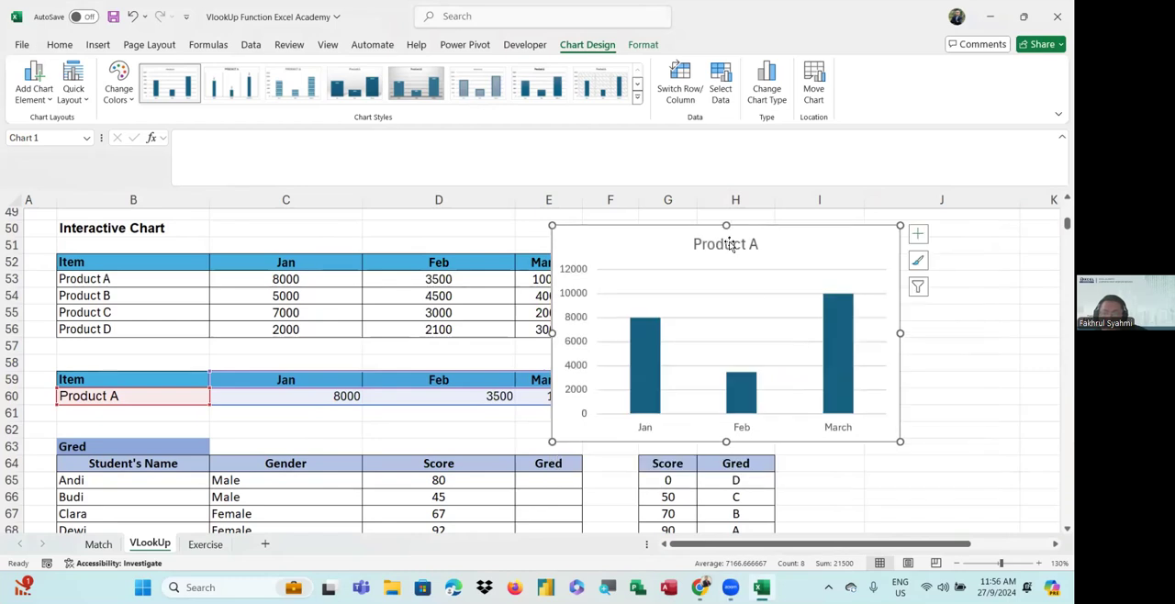
drag(795, 247, 862, 235)
click(821, 289)
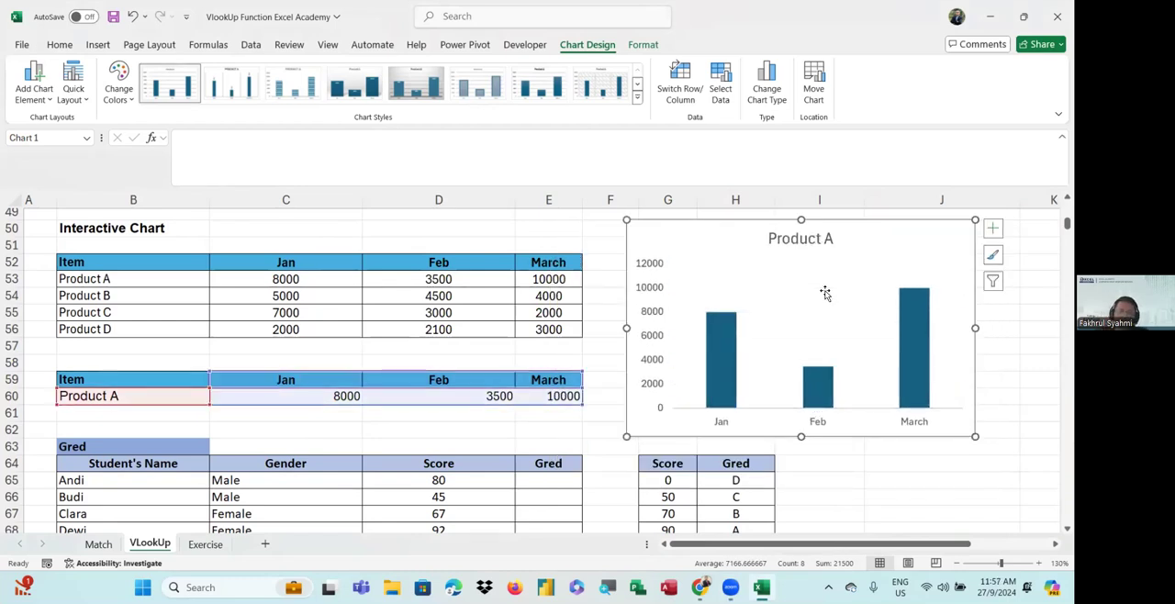
Test the chart's response by choosing Product B, C, D, A and B in turn from the dropdown in B60
click(307, 425)
click(191, 402)
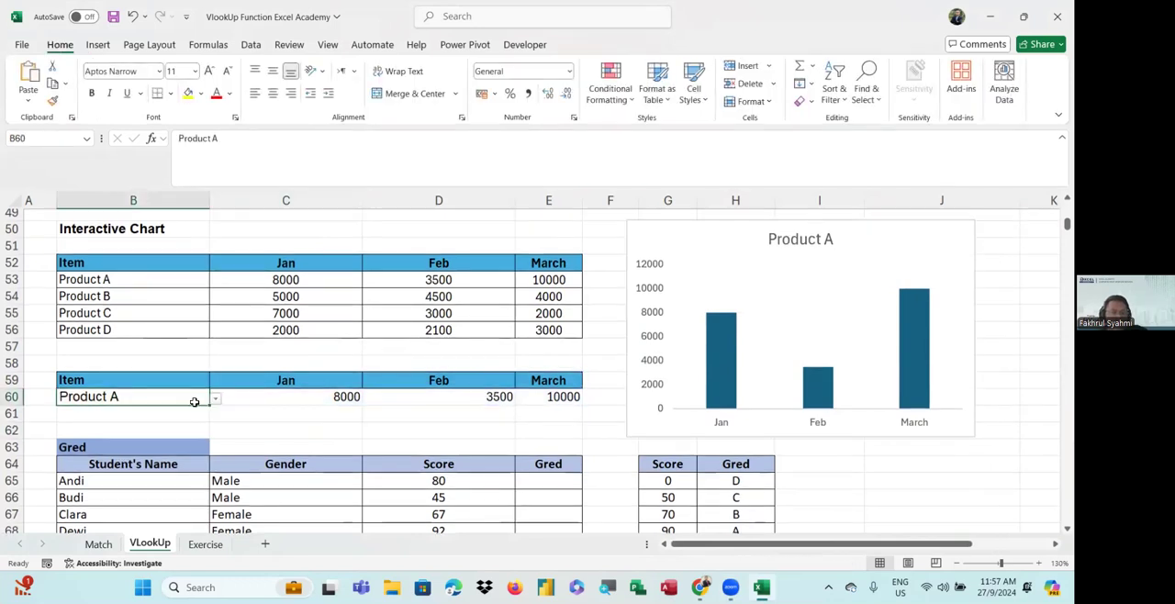
click(215, 398)
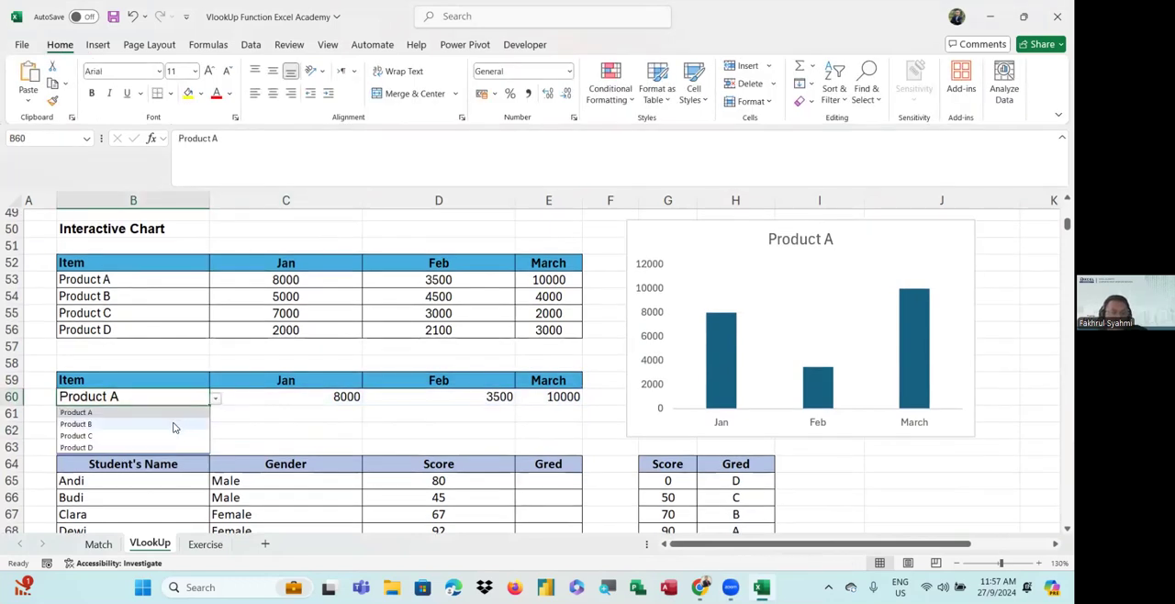
click(172, 424)
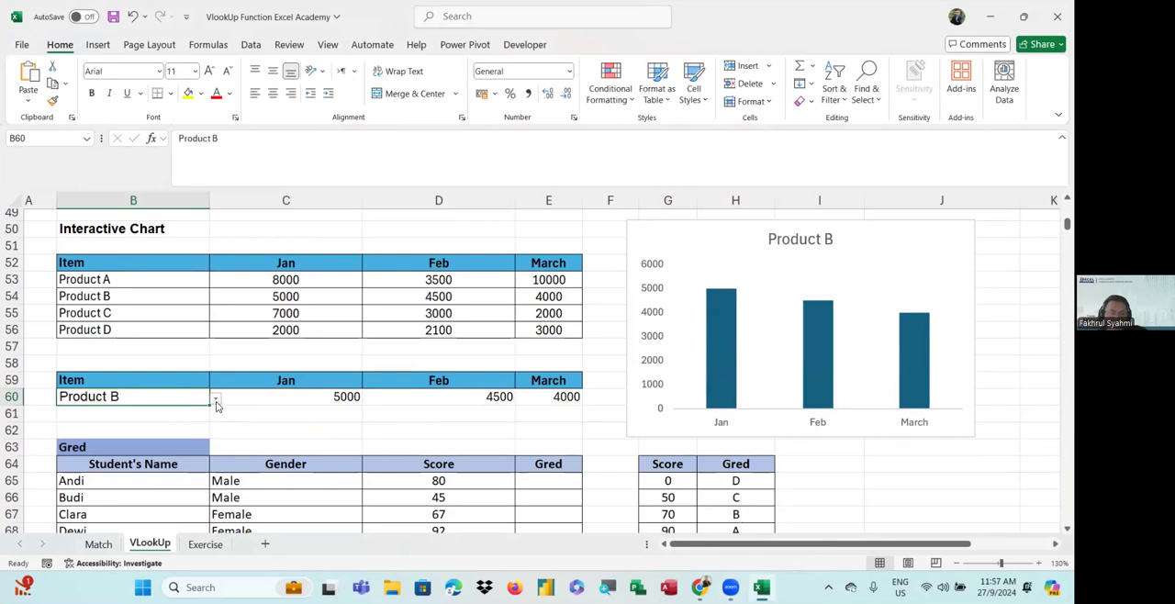
click(216, 401)
click(160, 435)
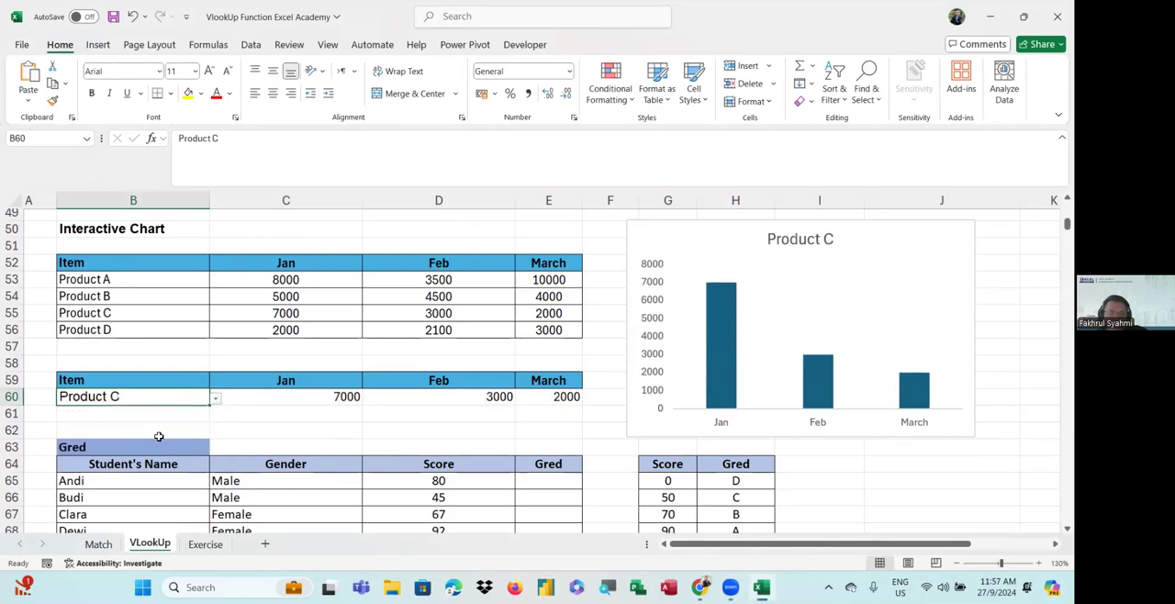
click(216, 400)
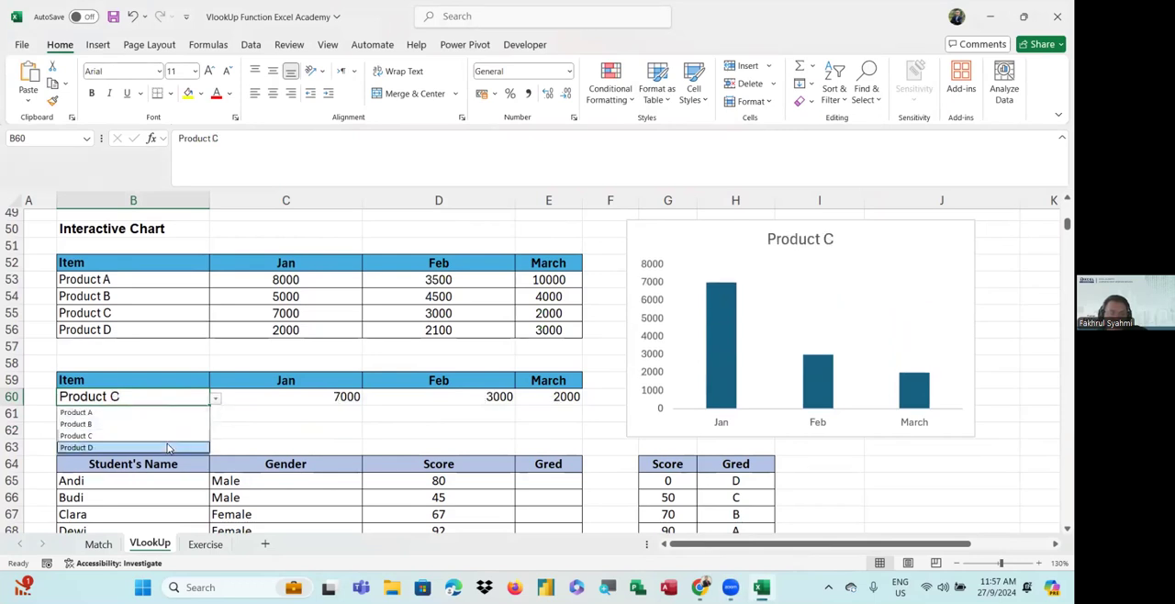
click(166, 444)
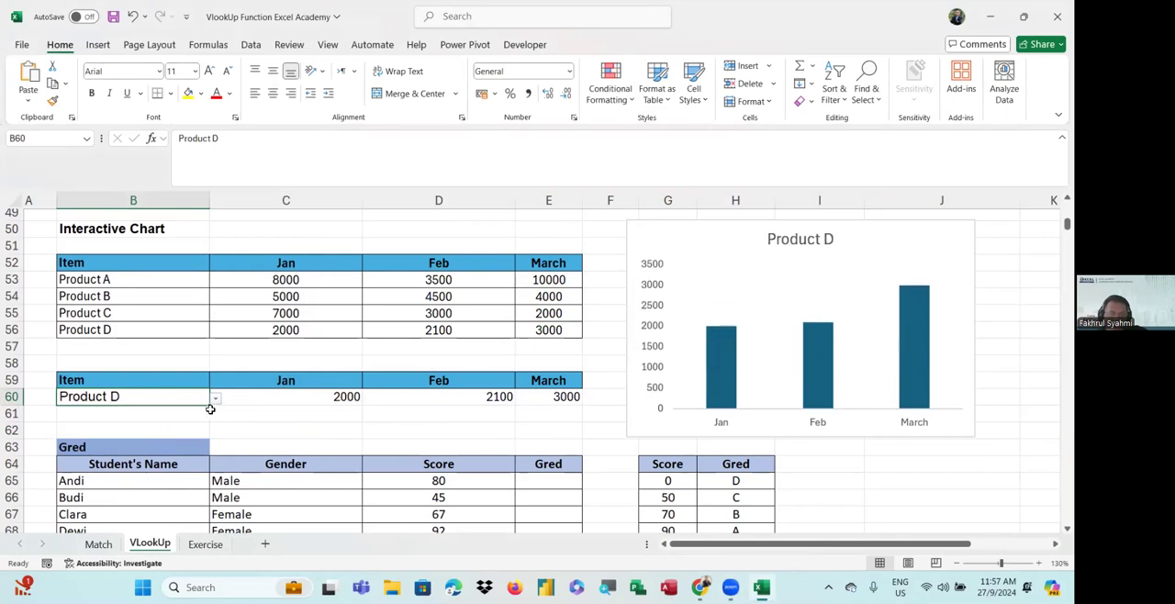
click(216, 401)
click(178, 416)
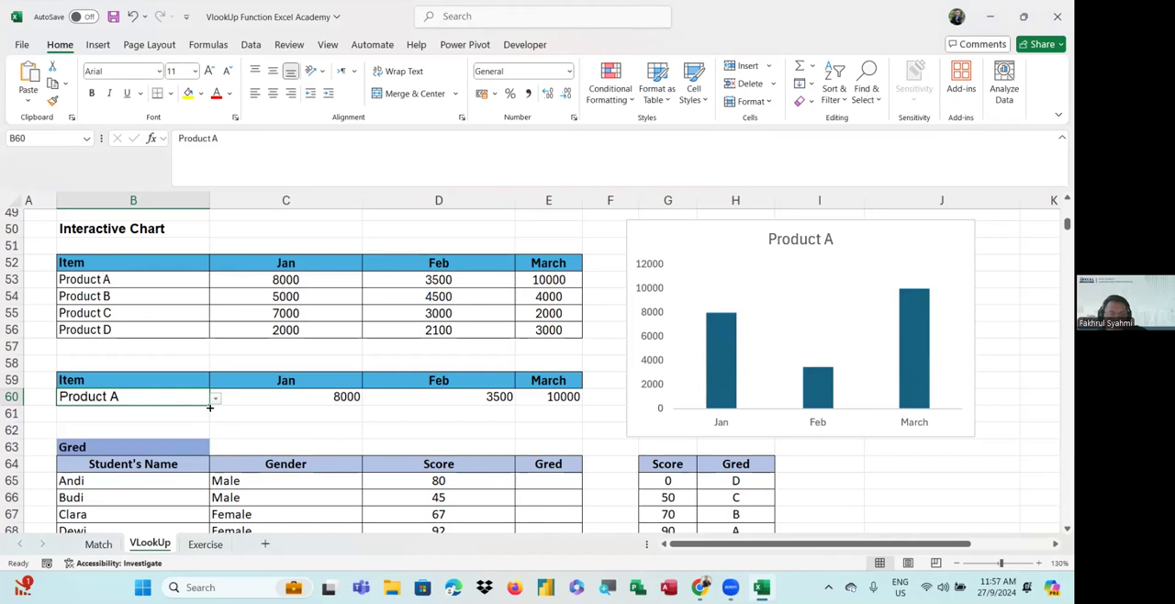
click(216, 401)
click(170, 424)
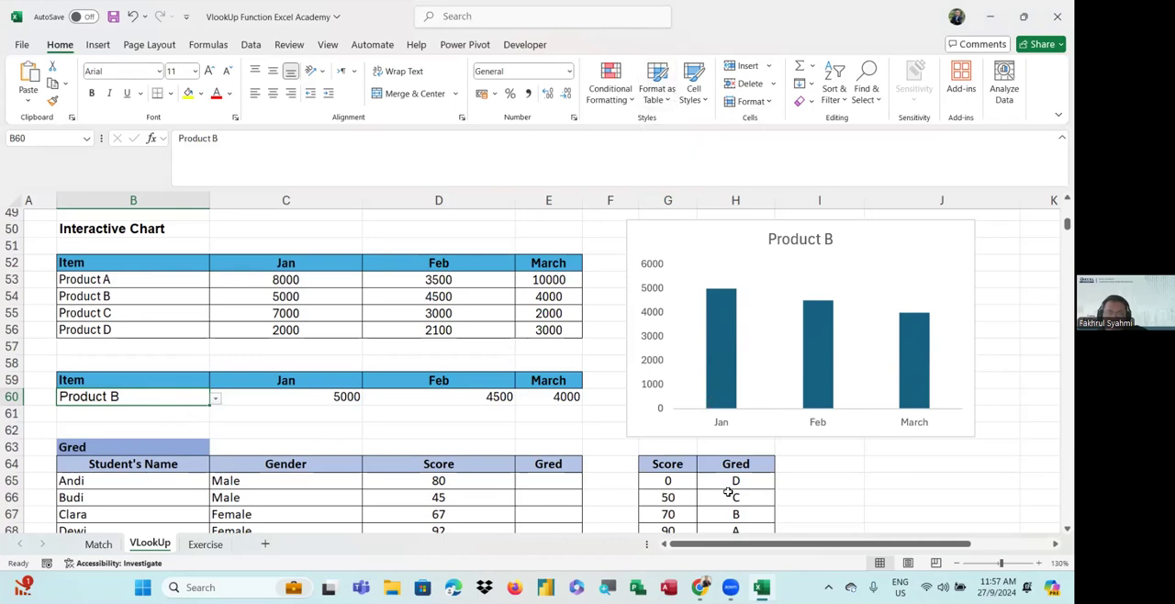
Switch the product in B60 to Product C, Product B and Product A in turn to demonstrate the chart updating
mouse_move(700, 586)
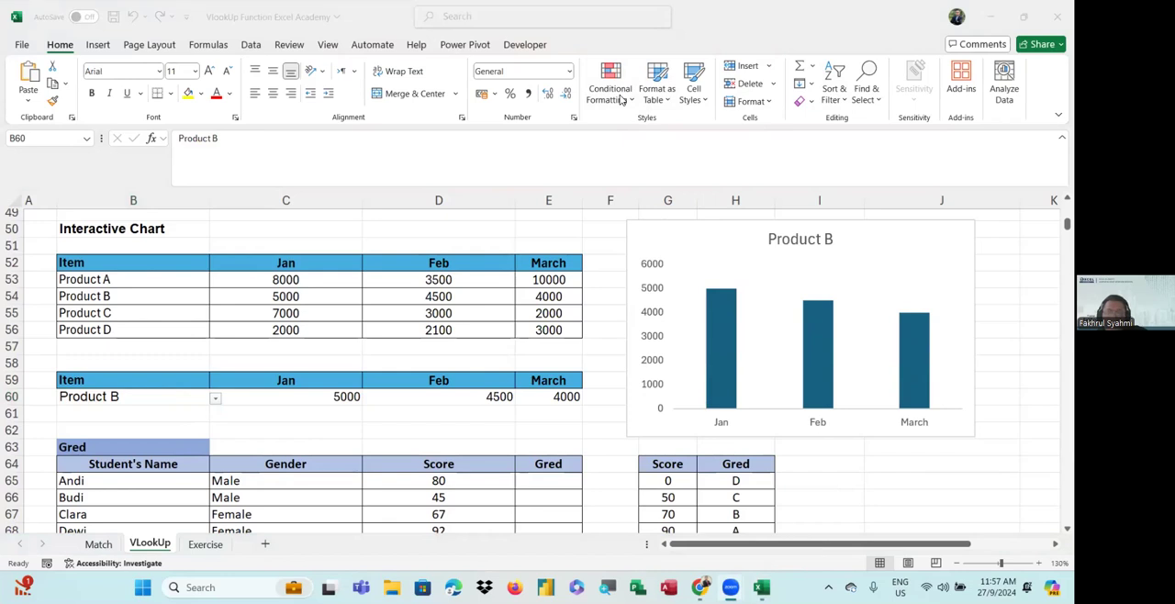
click(212, 403)
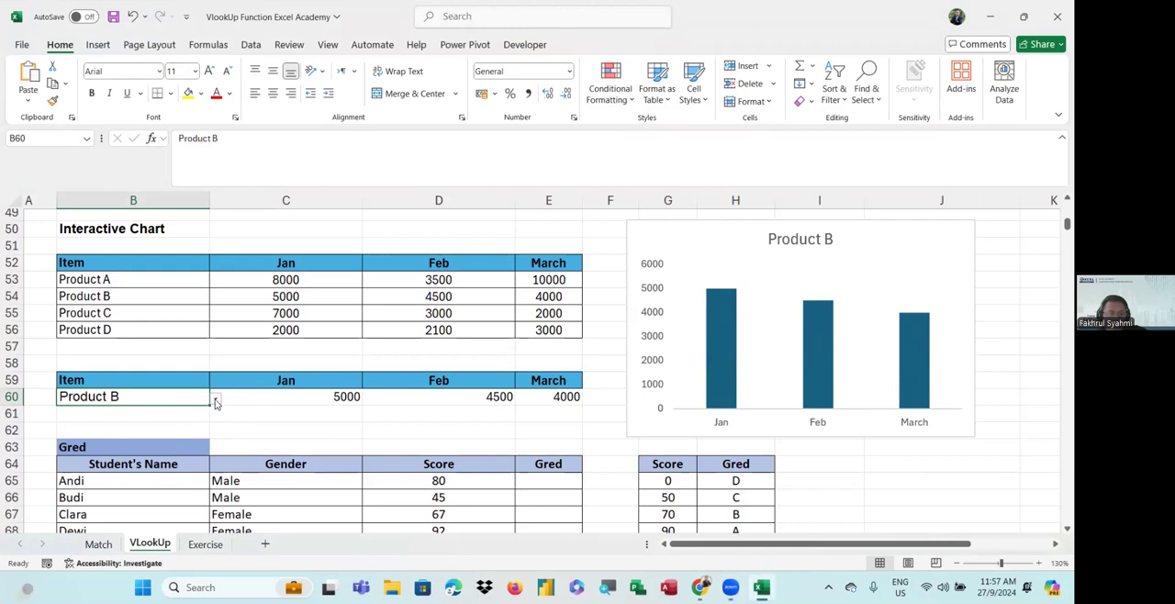
click(215, 399)
click(159, 432)
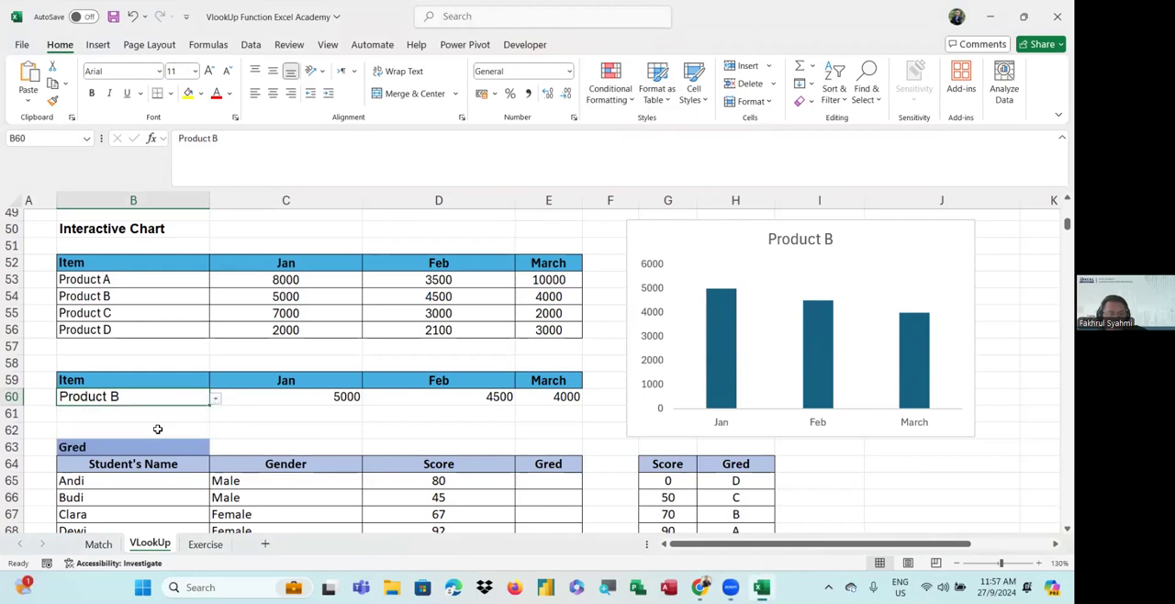
click(215, 398)
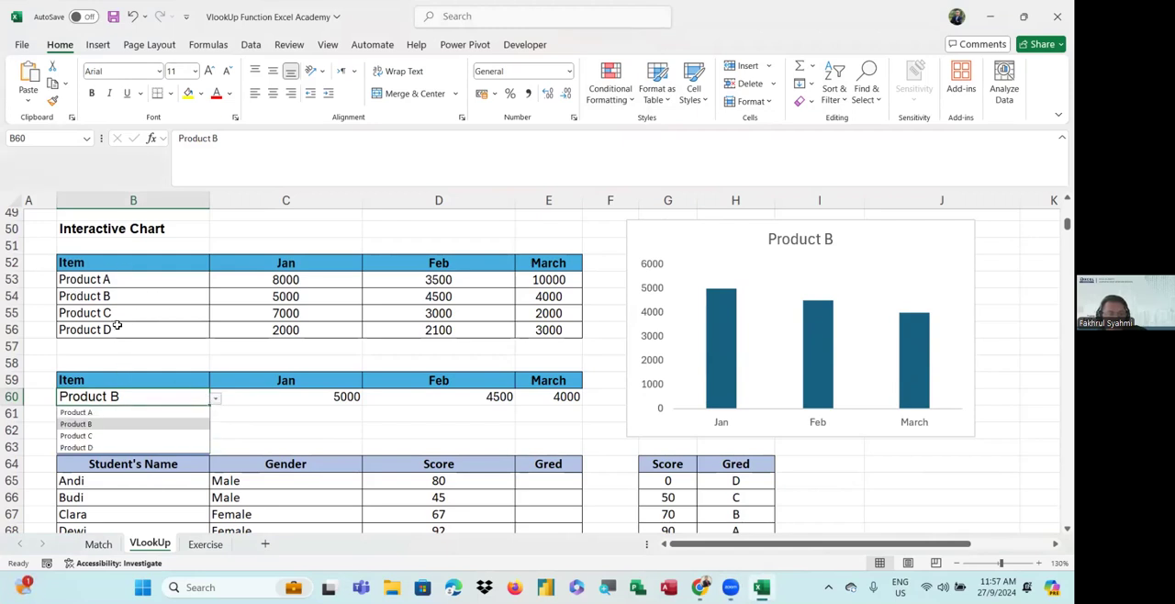
click(125, 436)
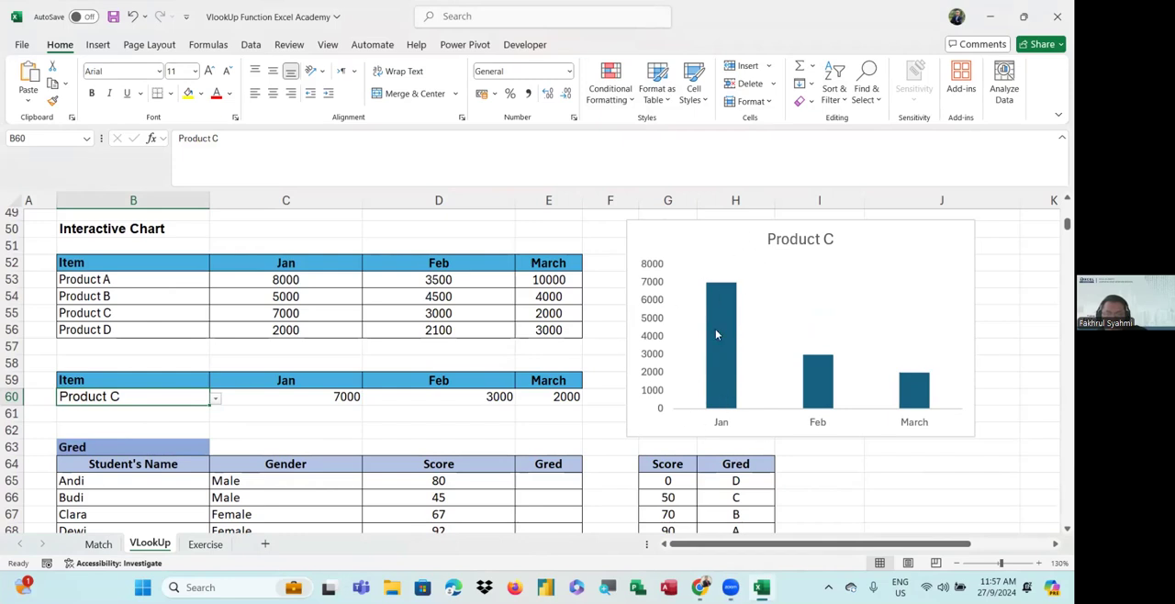
click(217, 400)
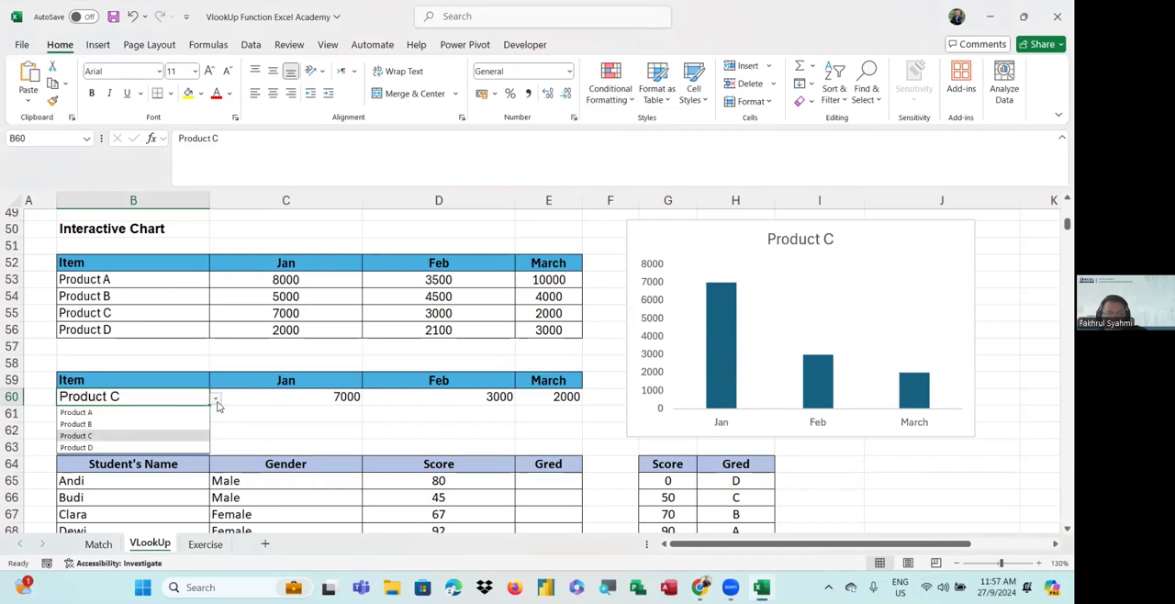
click(137, 425)
click(216, 402)
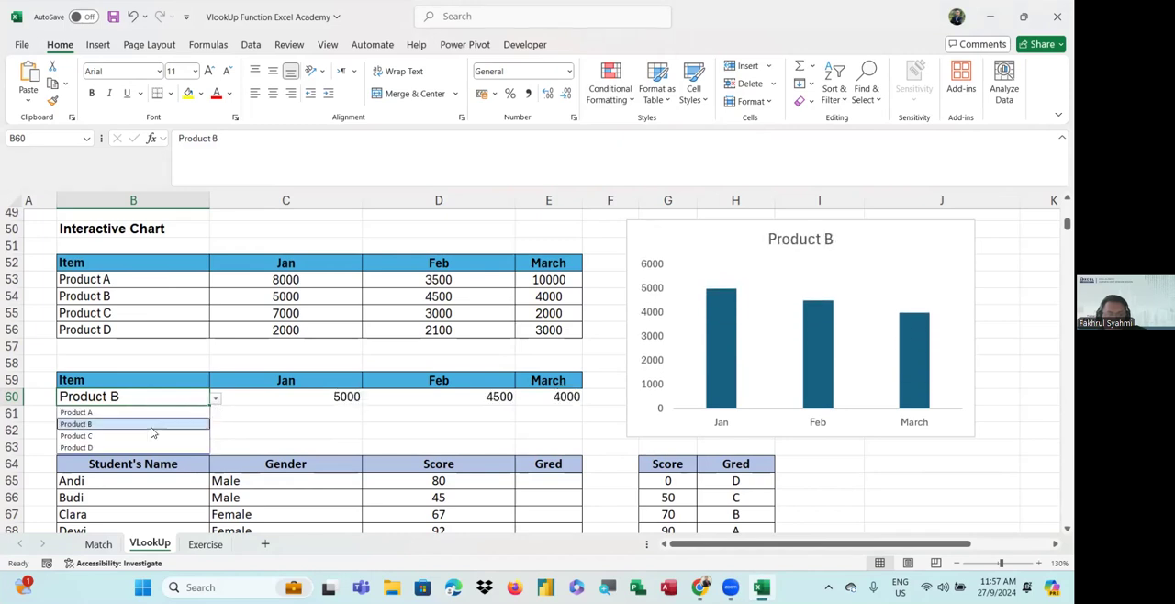
click(155, 409)
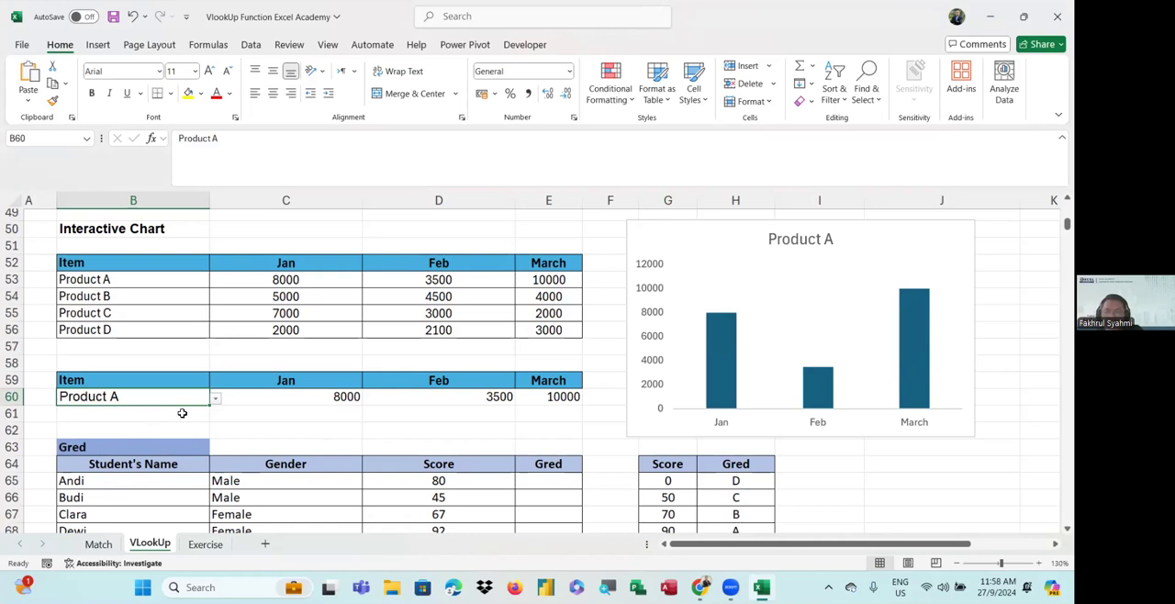
Review the combined VLOOKUP and MATCH formula in C60, then close the cell without editing it
scroll(743, 306, down, 1)
scroll(761, 287, up, 3)
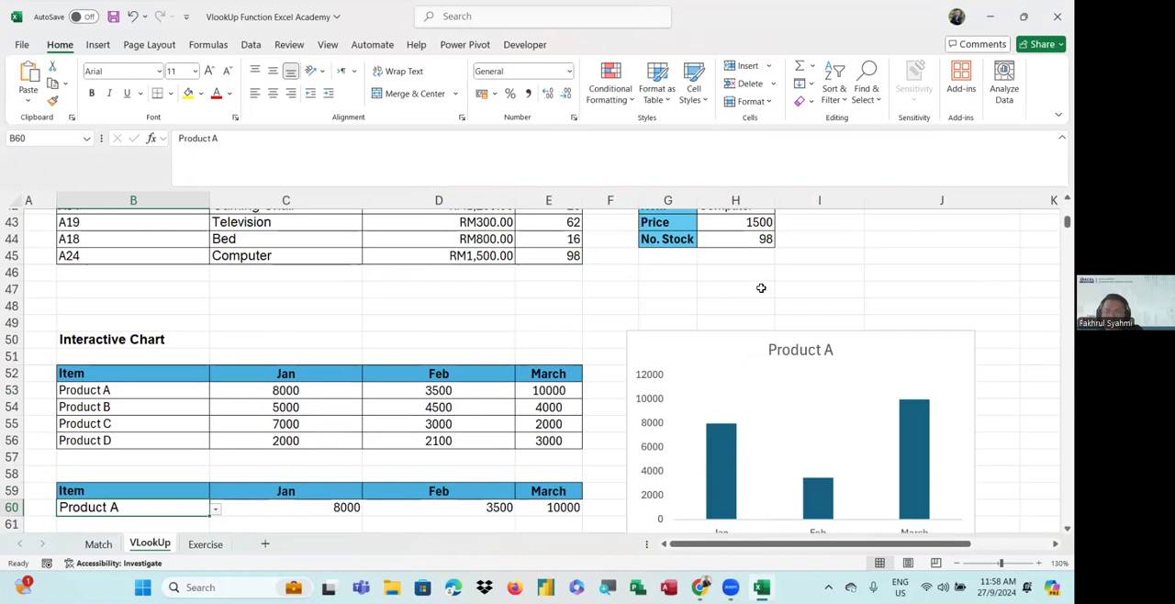
scroll(257, 436, down, 2)
click(273, 399)
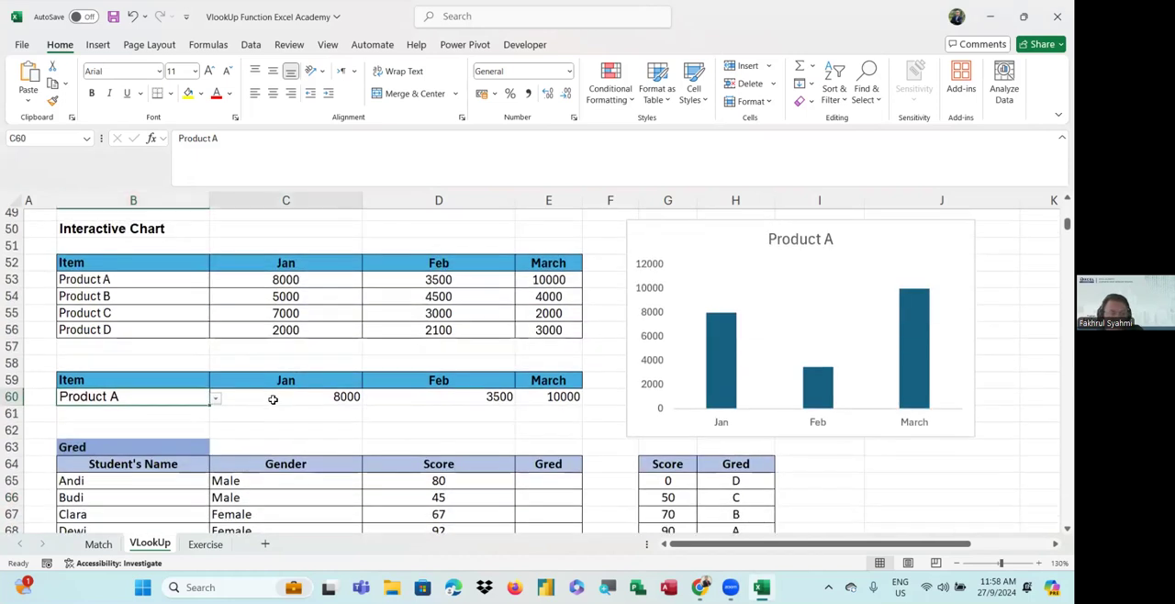
double_click(272, 400)
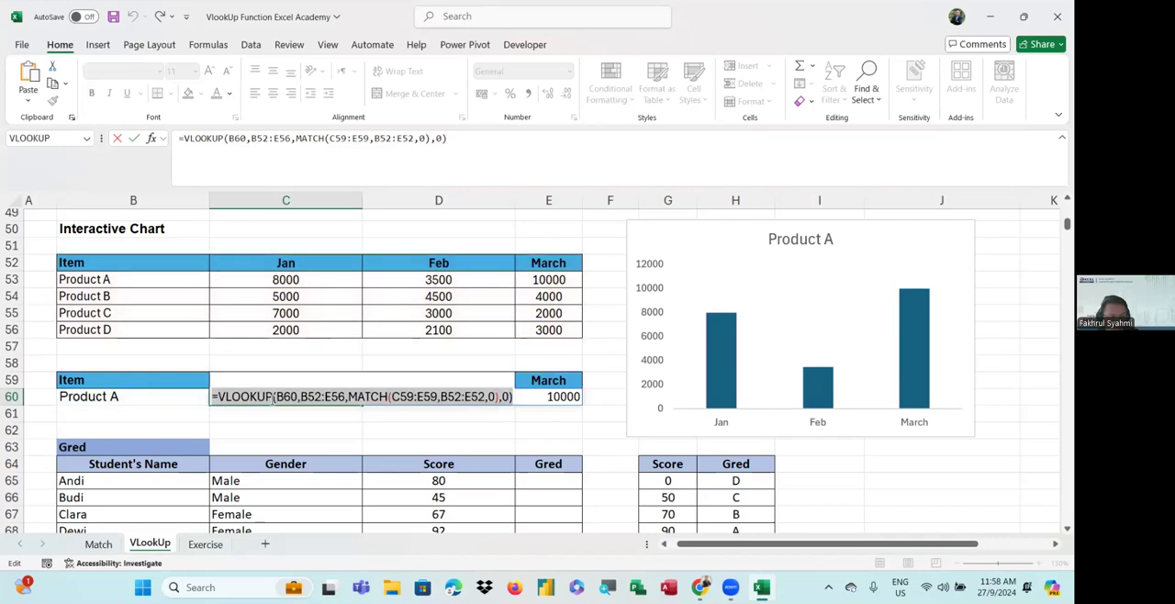
click(793, 391)
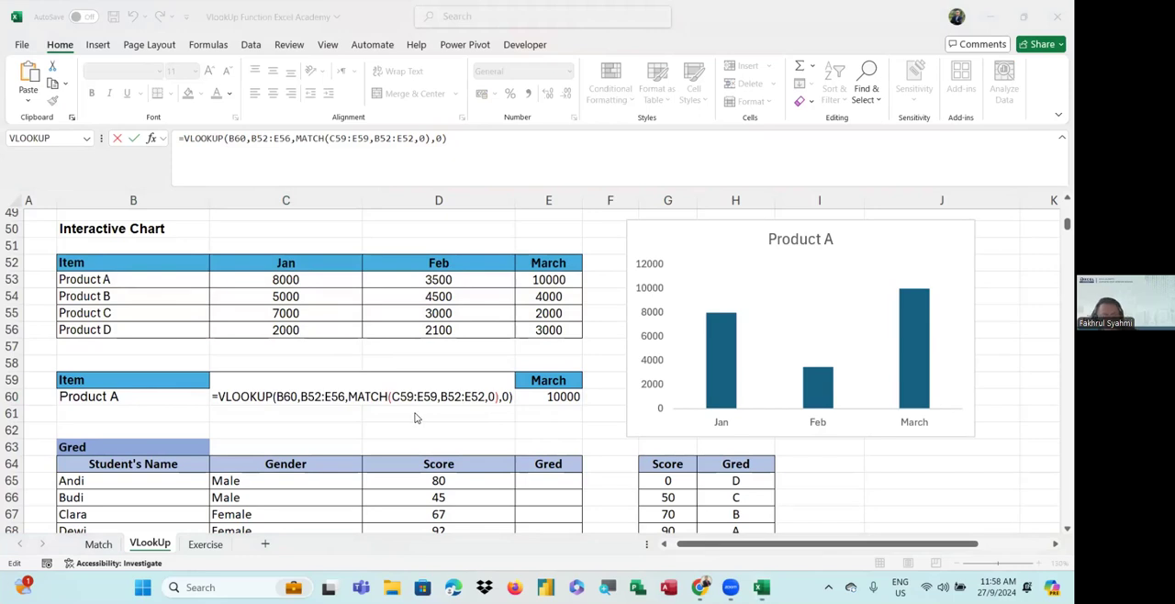
click(512, 391)
key(Return)
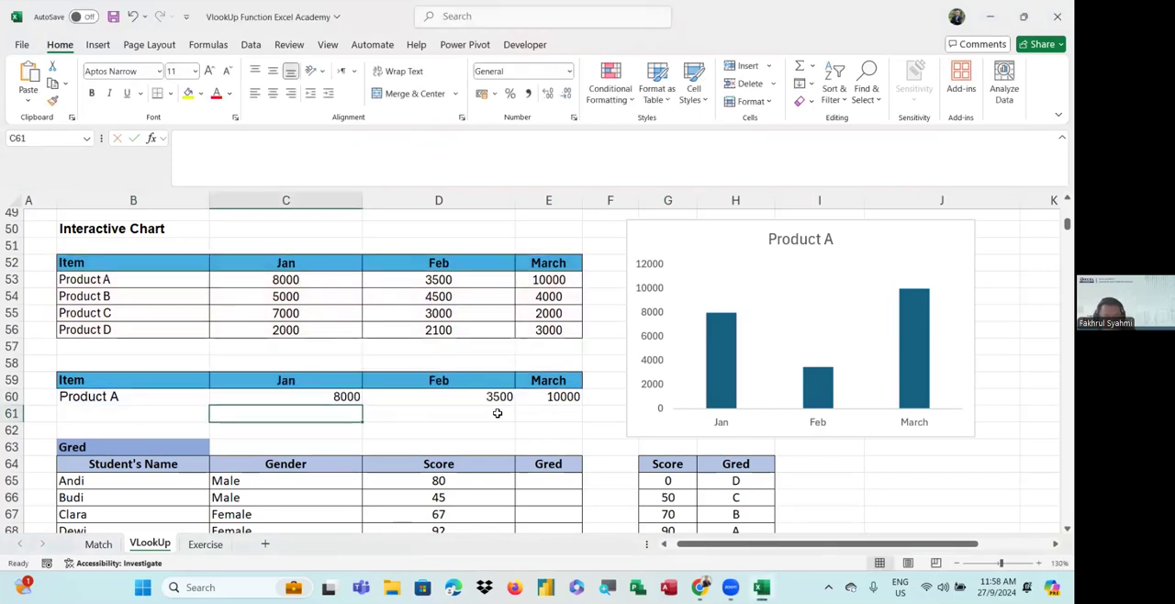
Examine the score thresholds and their grades in the Gred lookup table G64:H68
scroll(497, 413, down, 3)
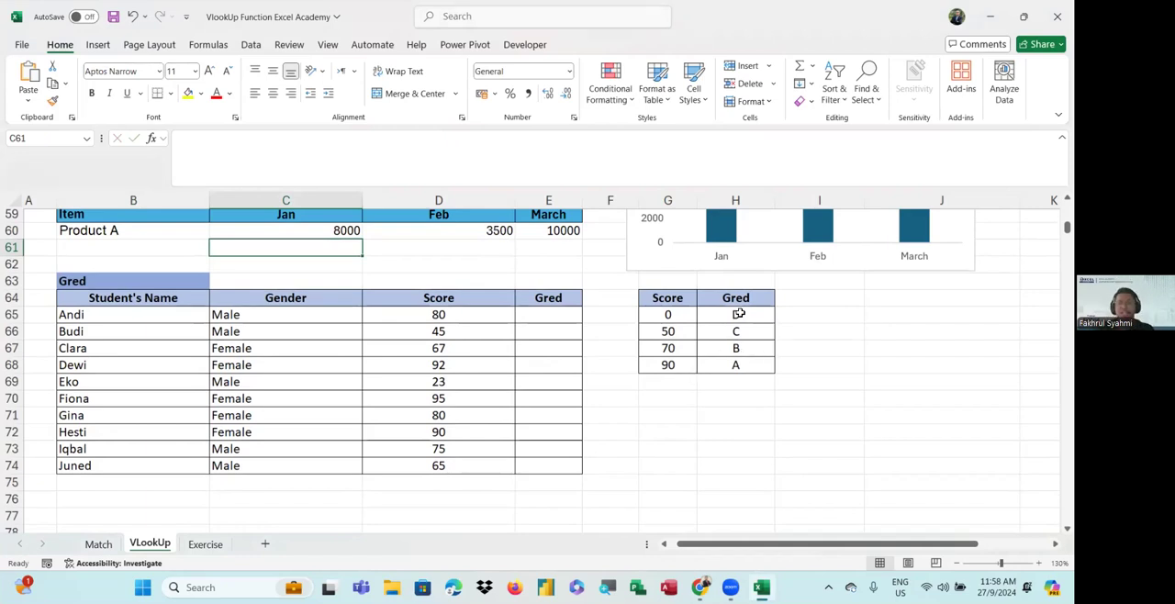
click(559, 393)
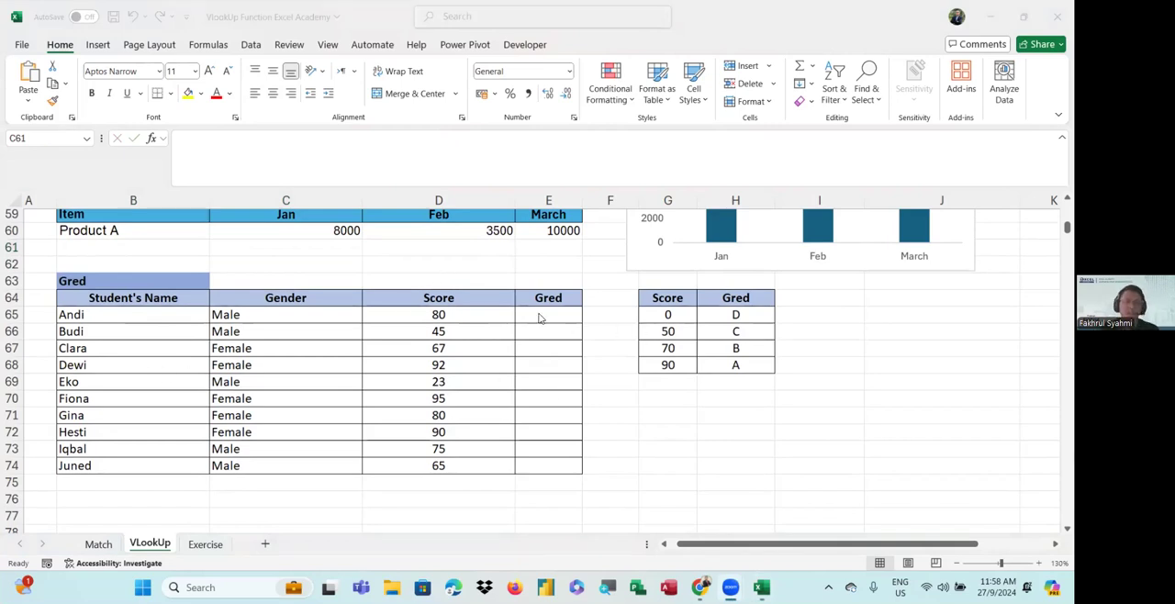
click(669, 316)
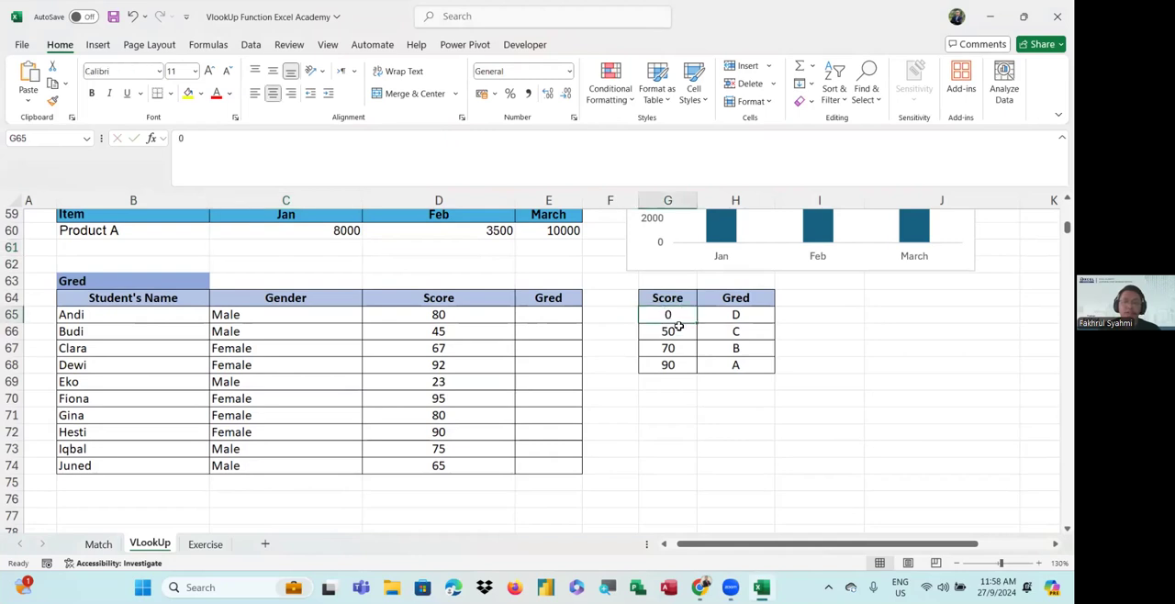
click(675, 366)
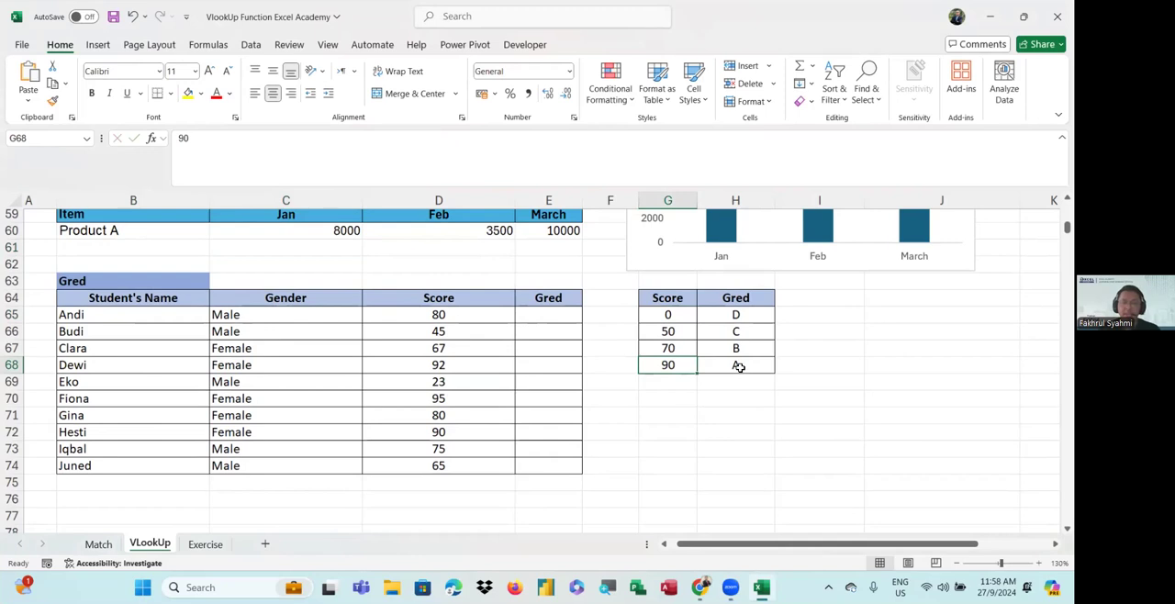
click(671, 351)
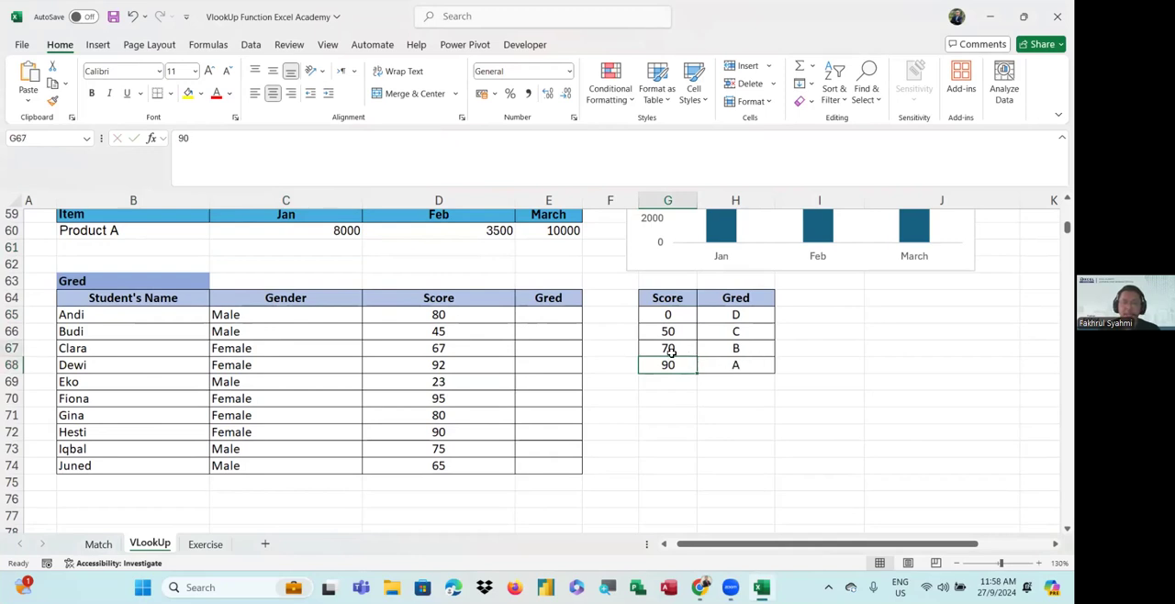
click(737, 352)
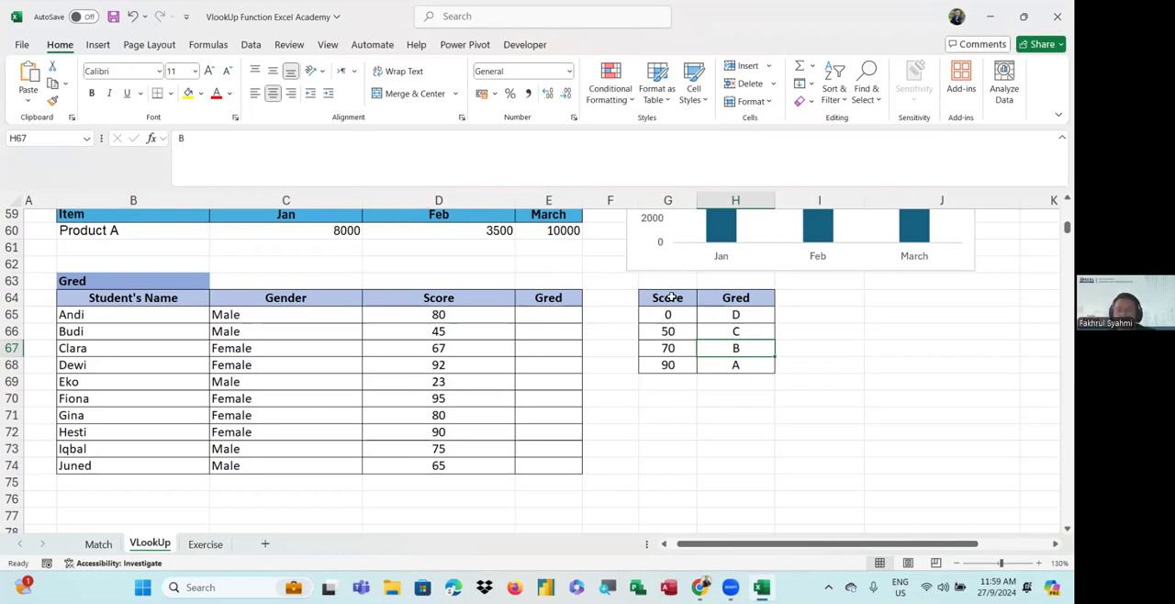
Start a VLOOKUP formula in E65 that looks up the score in D65 within the absolute range $G$65:$H$68
click(542, 314)
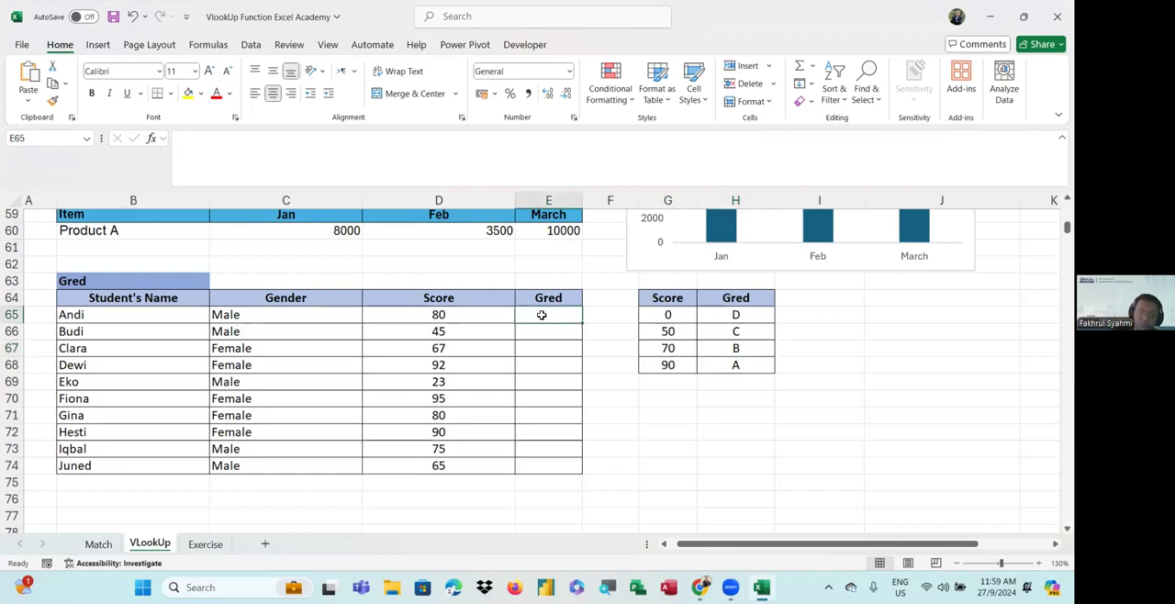
text(=vlo)
key(Tab)
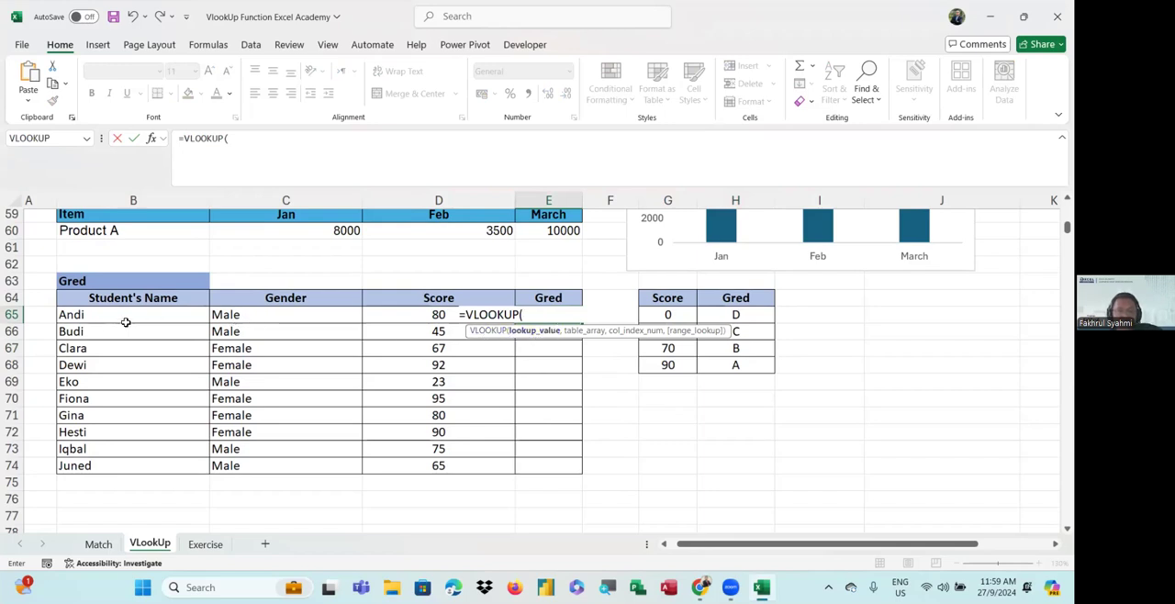
click(439, 315)
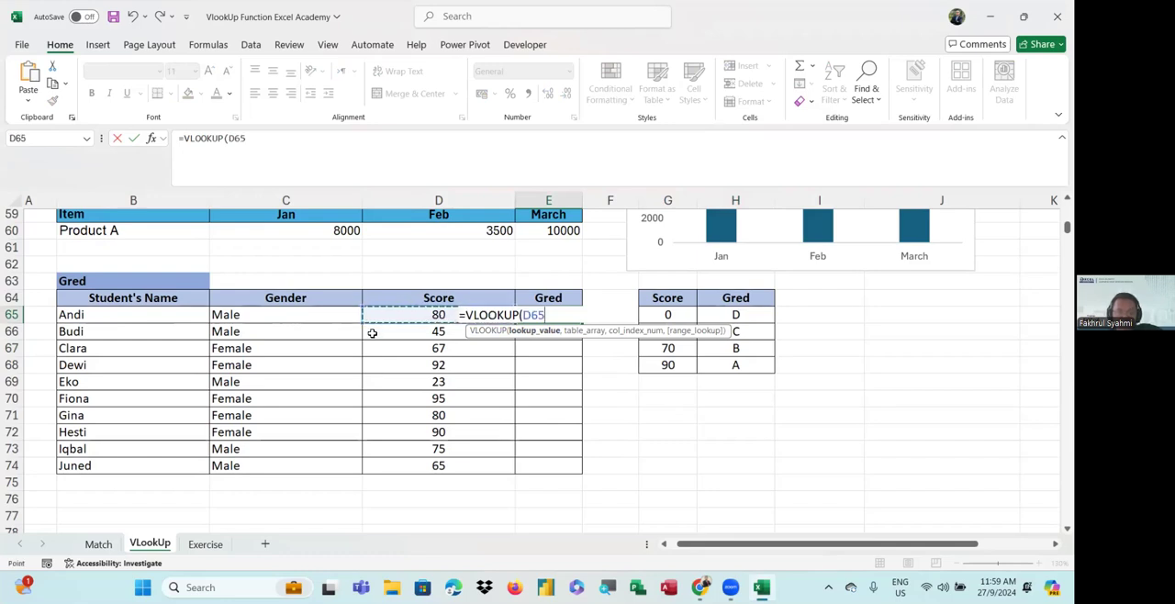
text(,)
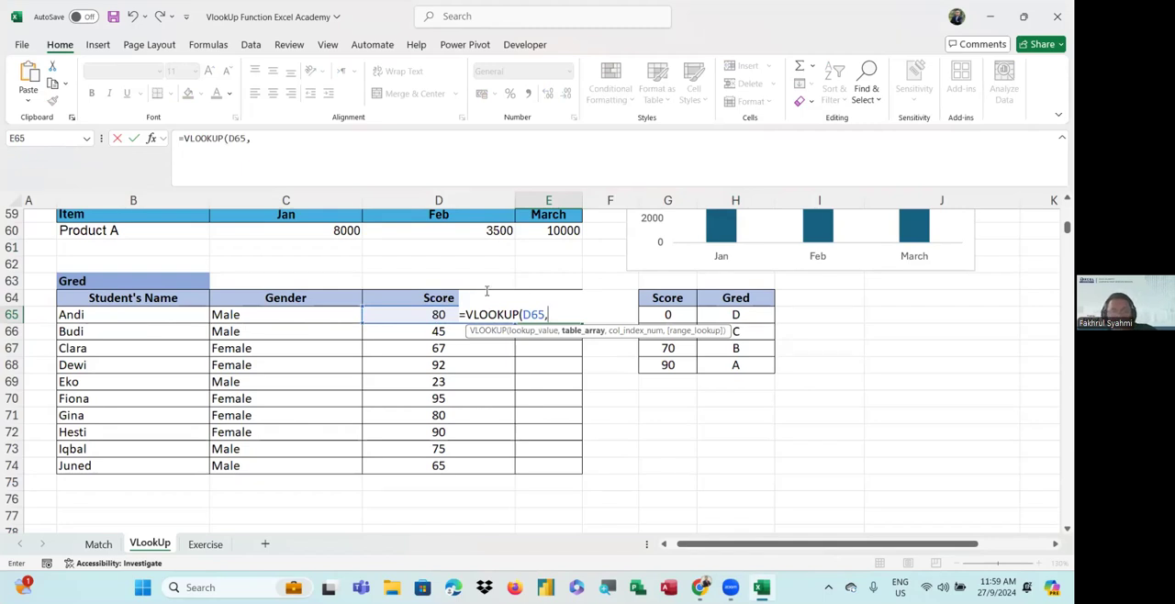
drag(658, 314, 725, 365)
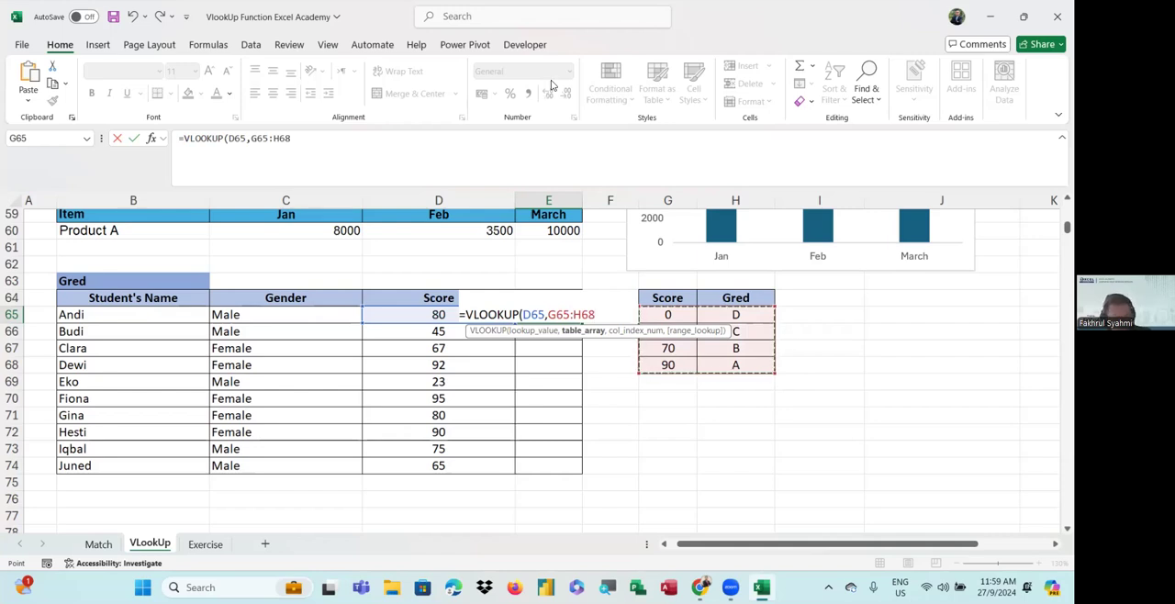
key(F4)
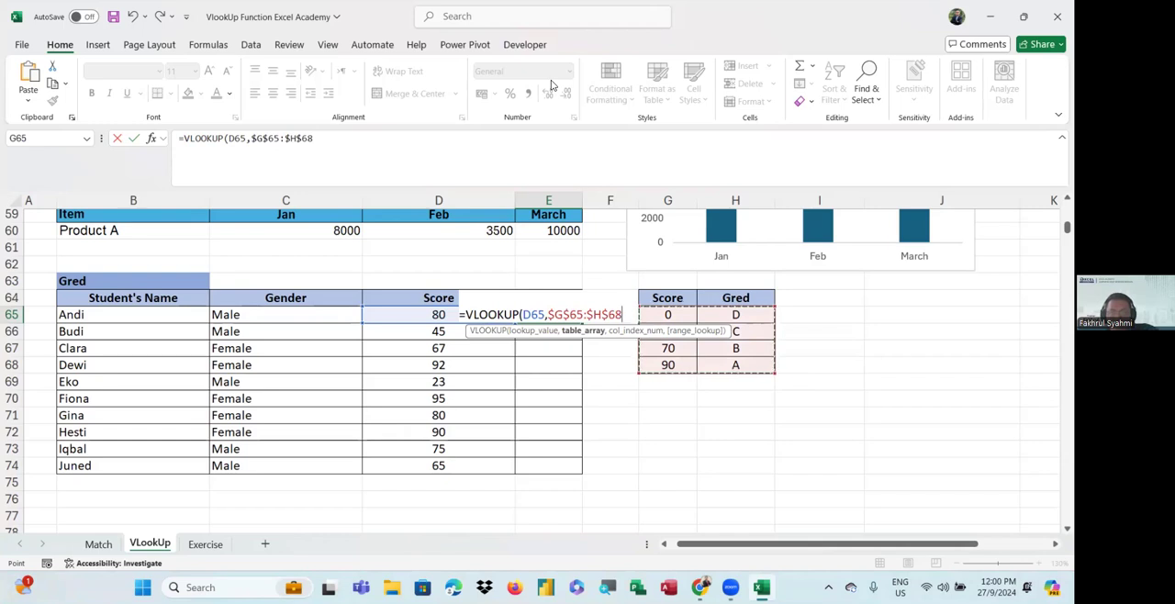
Complete the E65 formula with column index 2 and approximate match 1, and fill it down through E74
text(,)
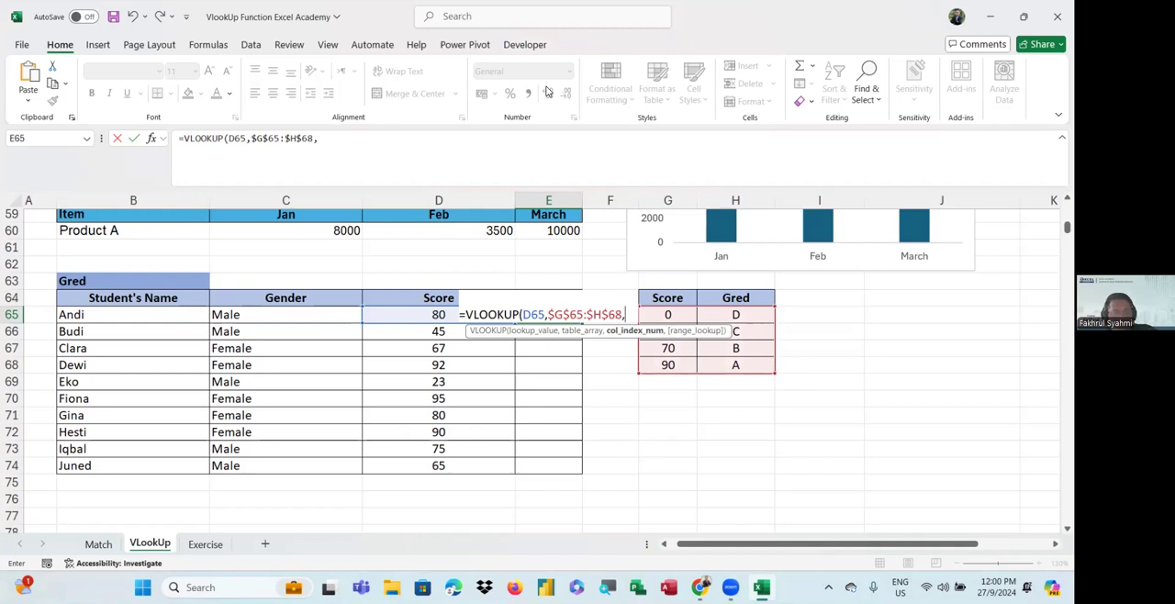
text(2)
text(,)
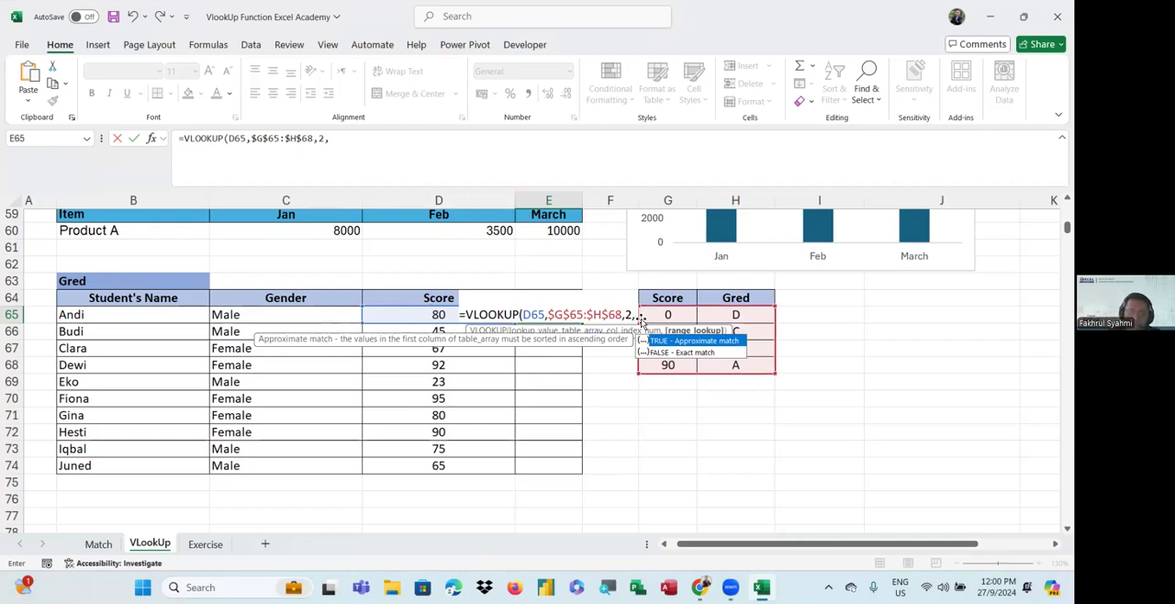
text(1)
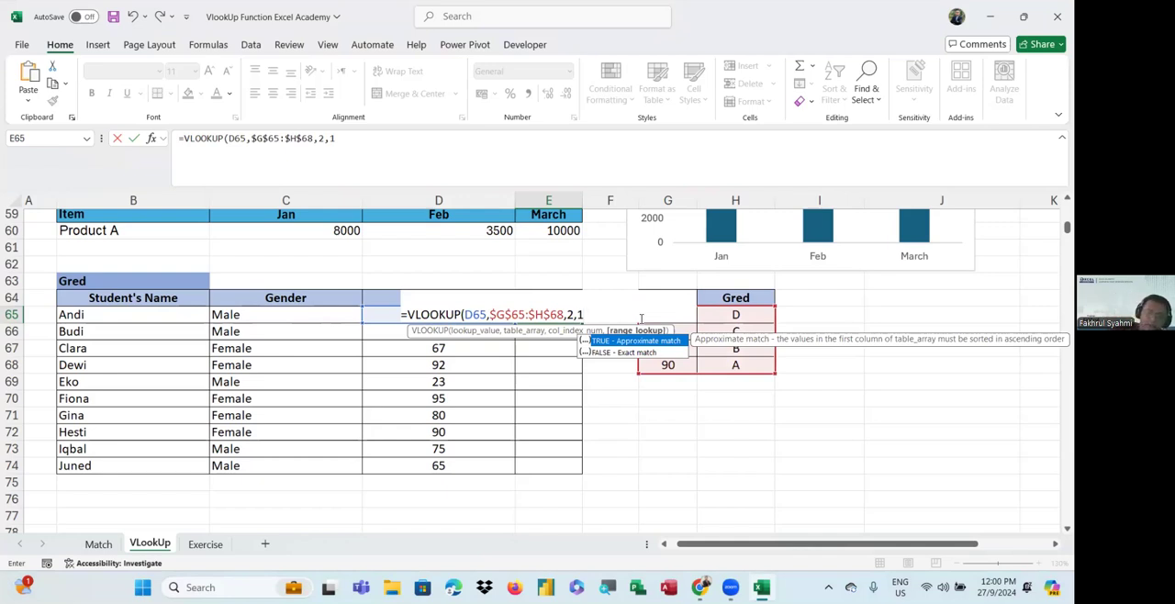
text())
key(Return)
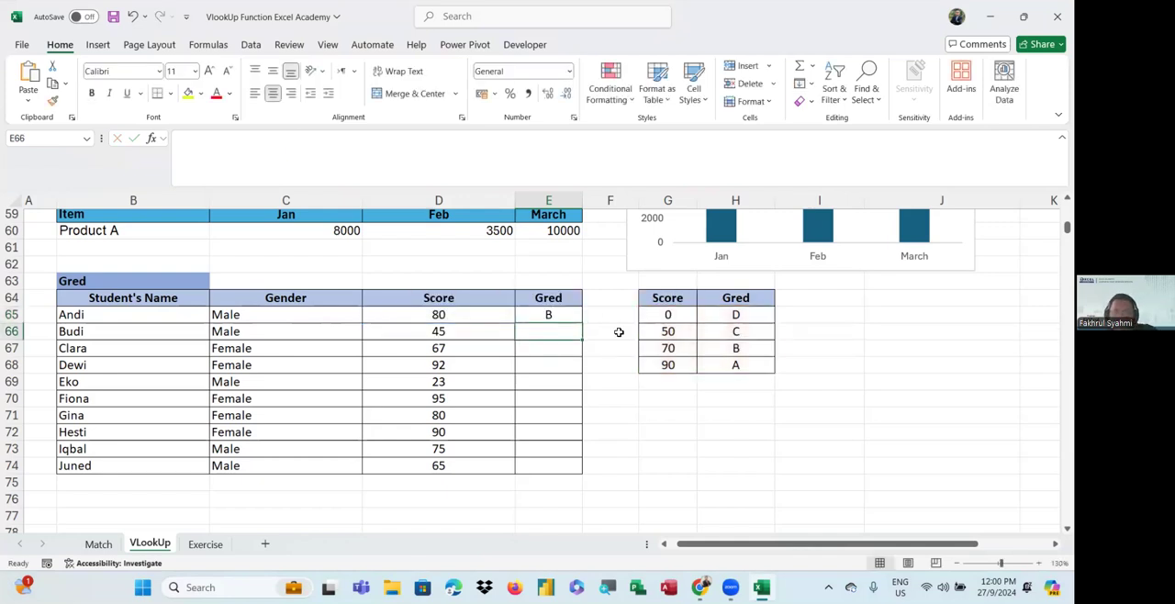
click(562, 318)
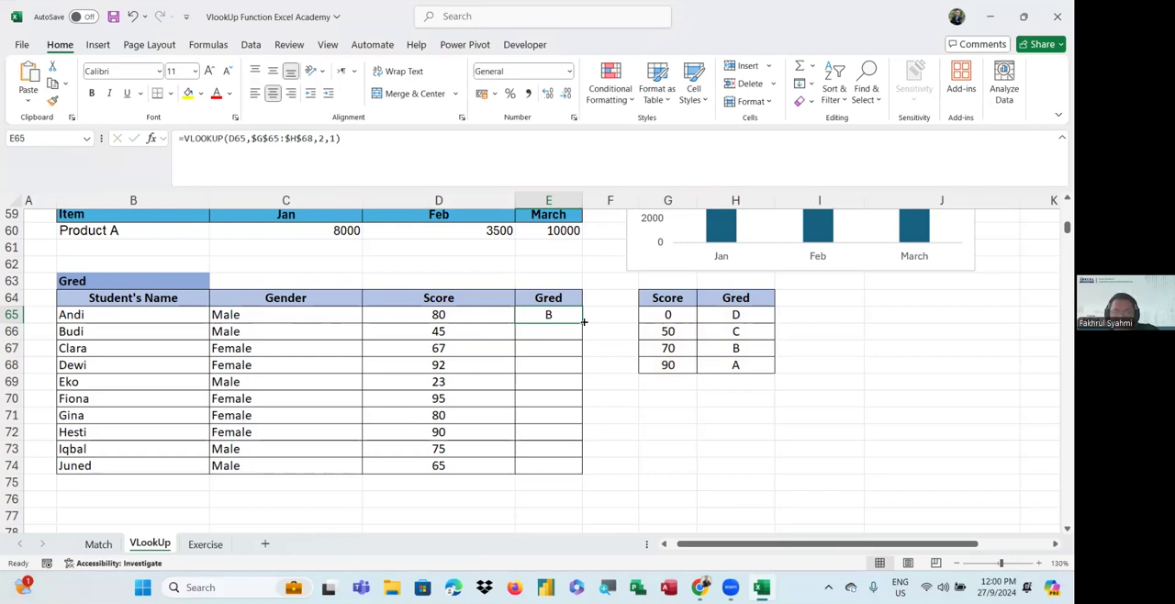
double_click(582, 322)
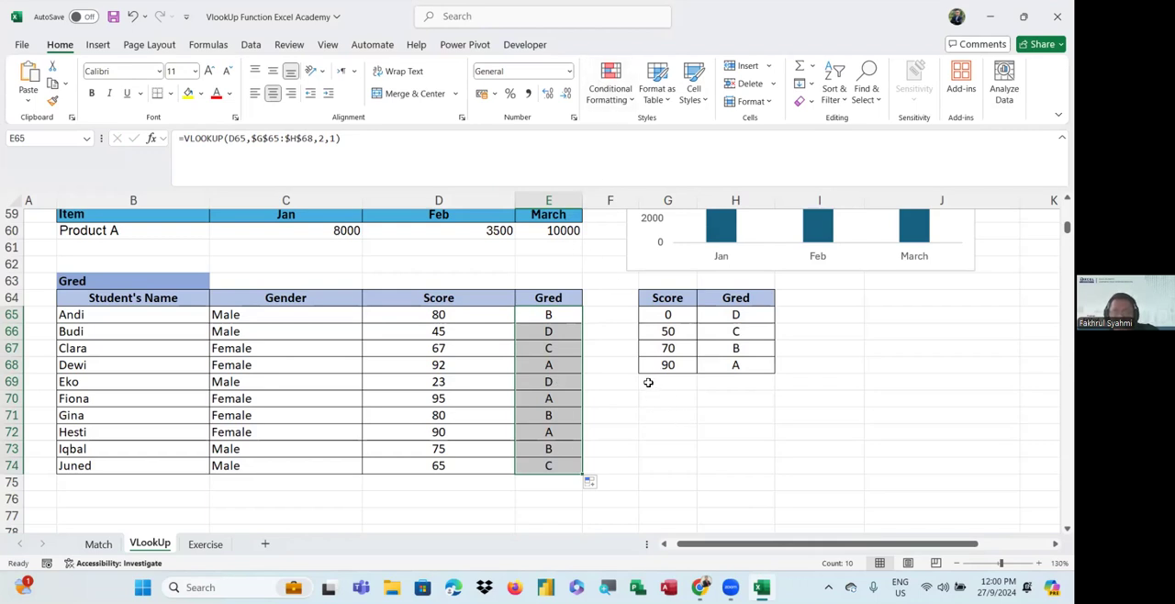
click(592, 86)
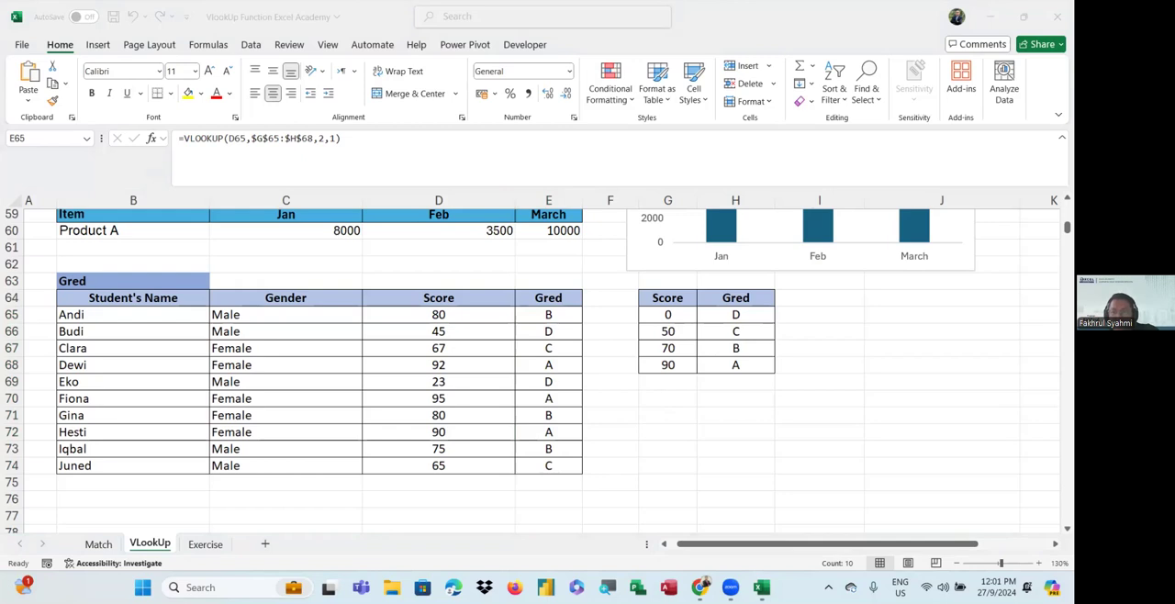
key(alt+Tab)
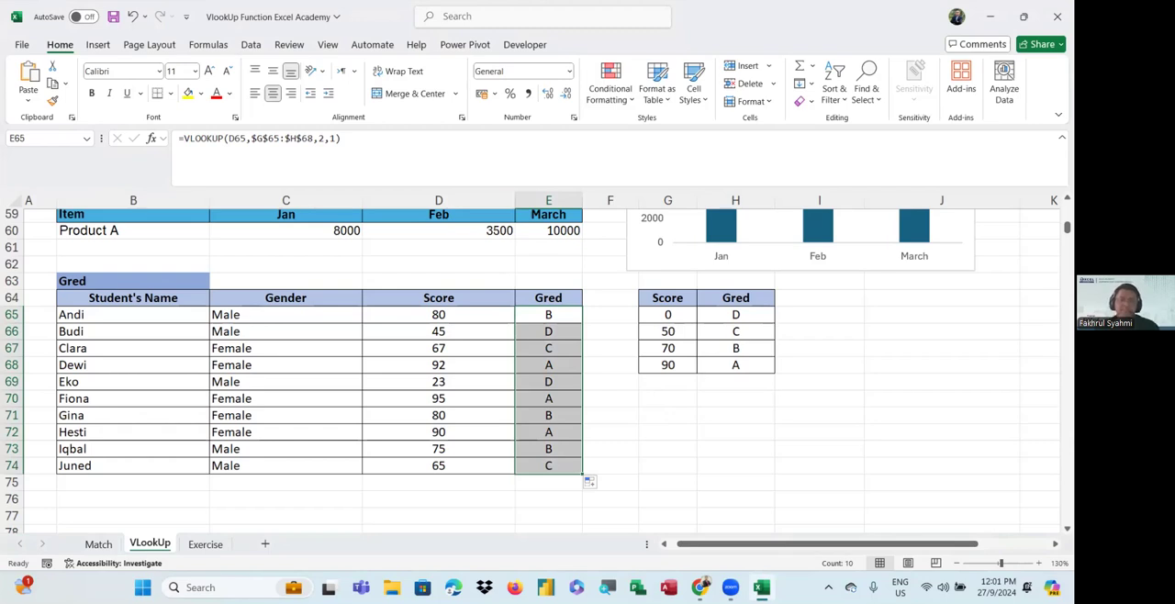
key(super+shift+s)
drag(1, 1, 1073, 602)
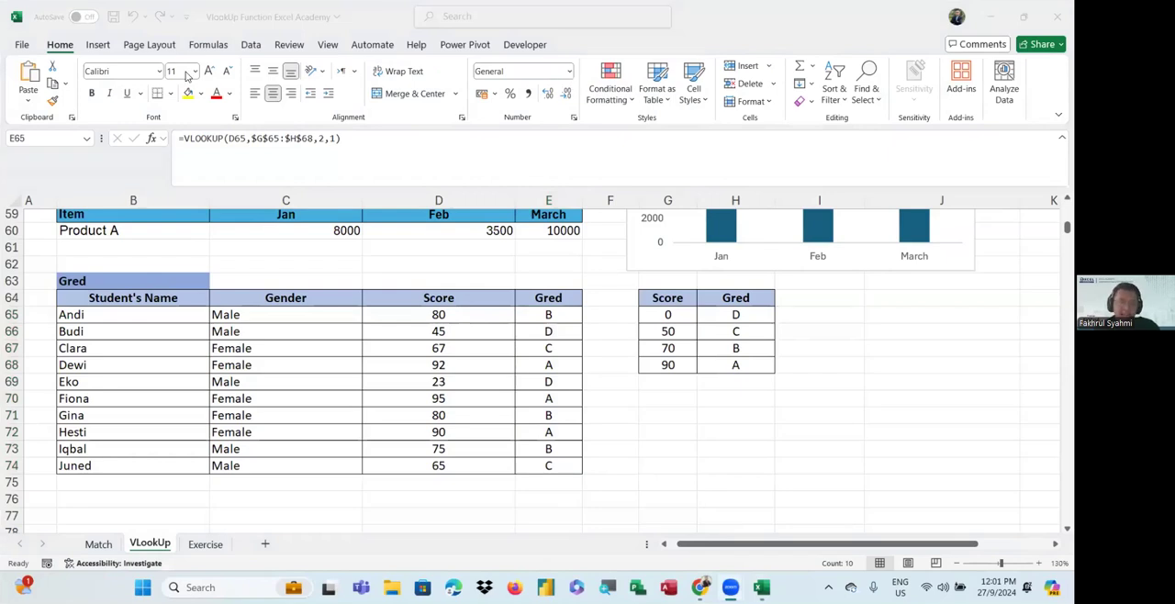
Deselect the filled grades and save the workbook
click(606, 430)
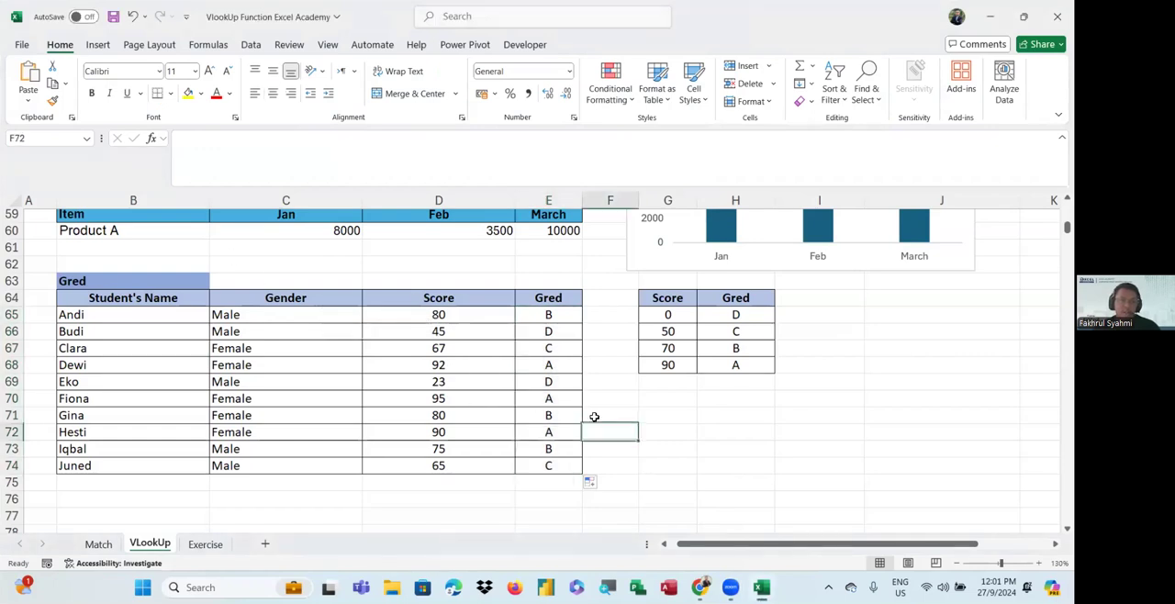
click(116, 18)
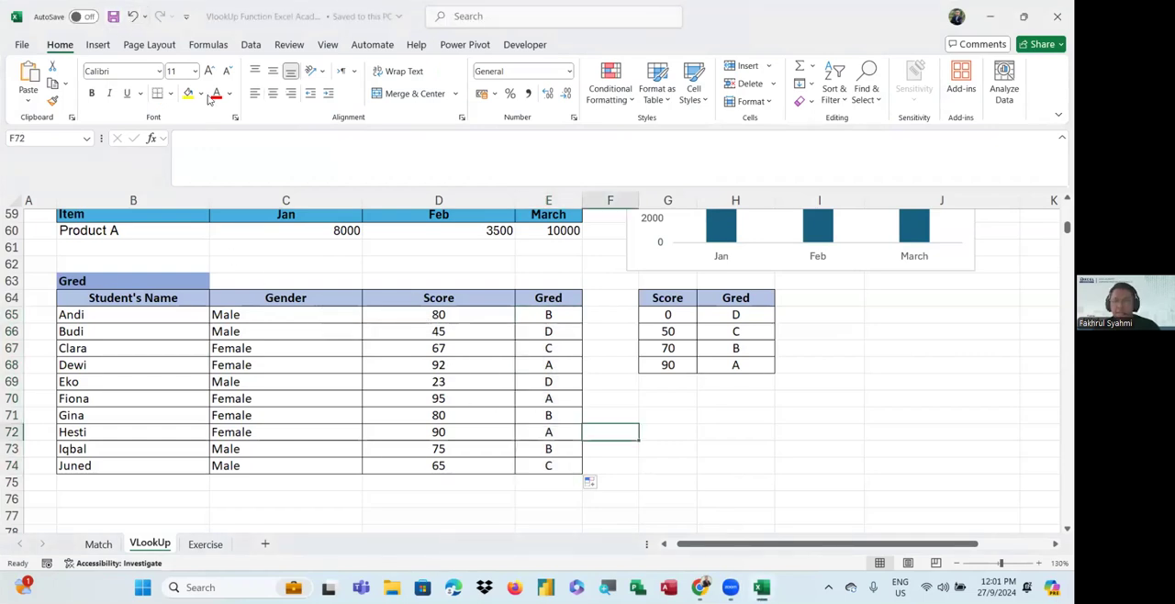